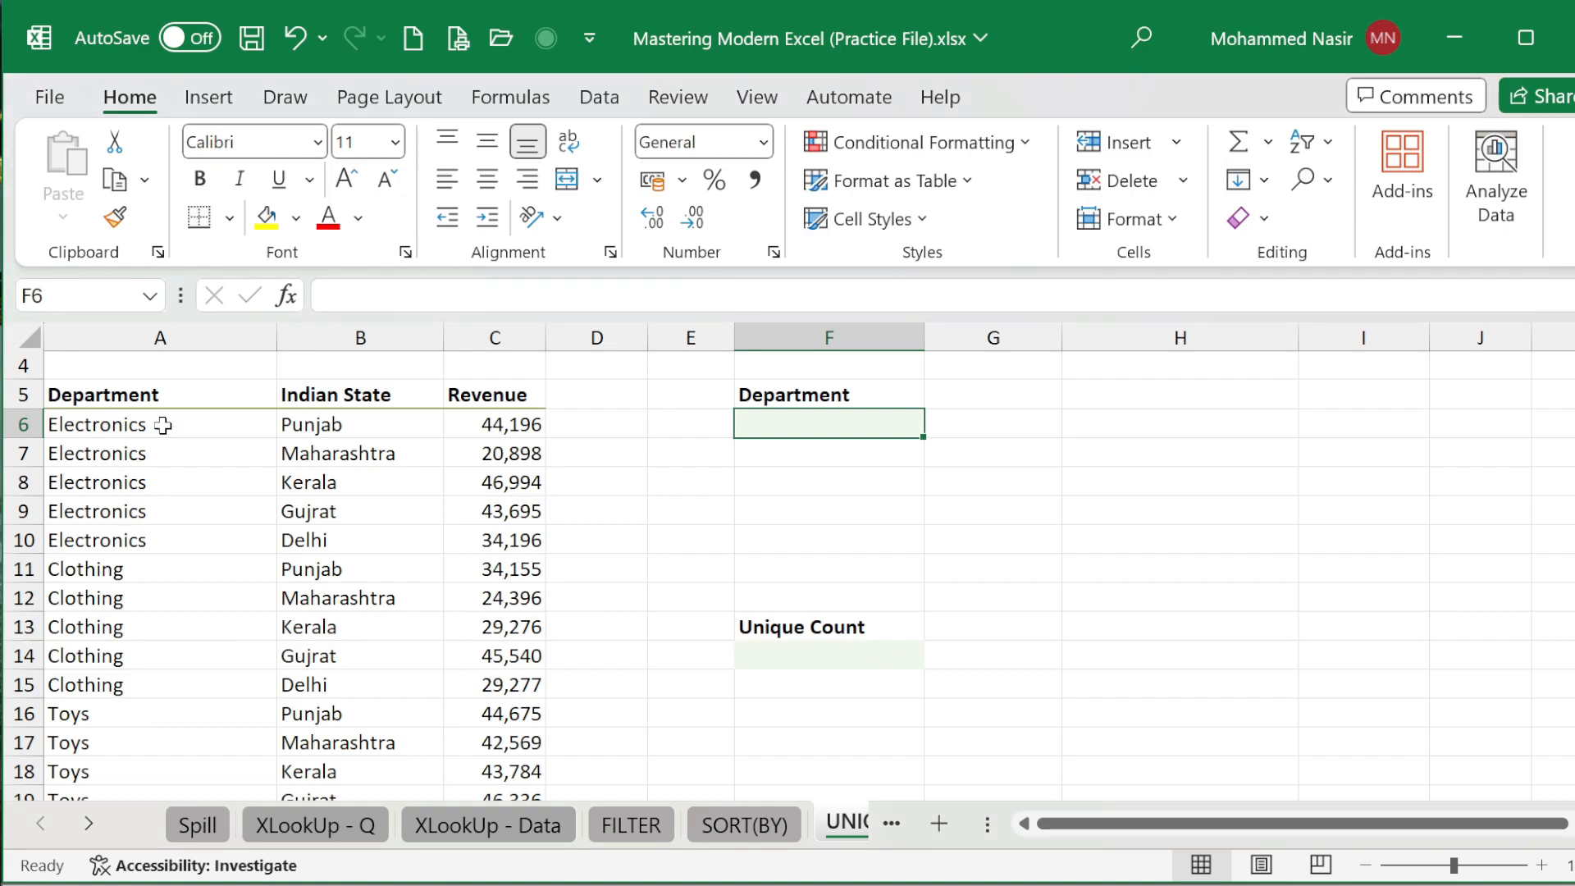
Step: Review the different department entries in the source Department column, down to its last row
left_click(162, 425)
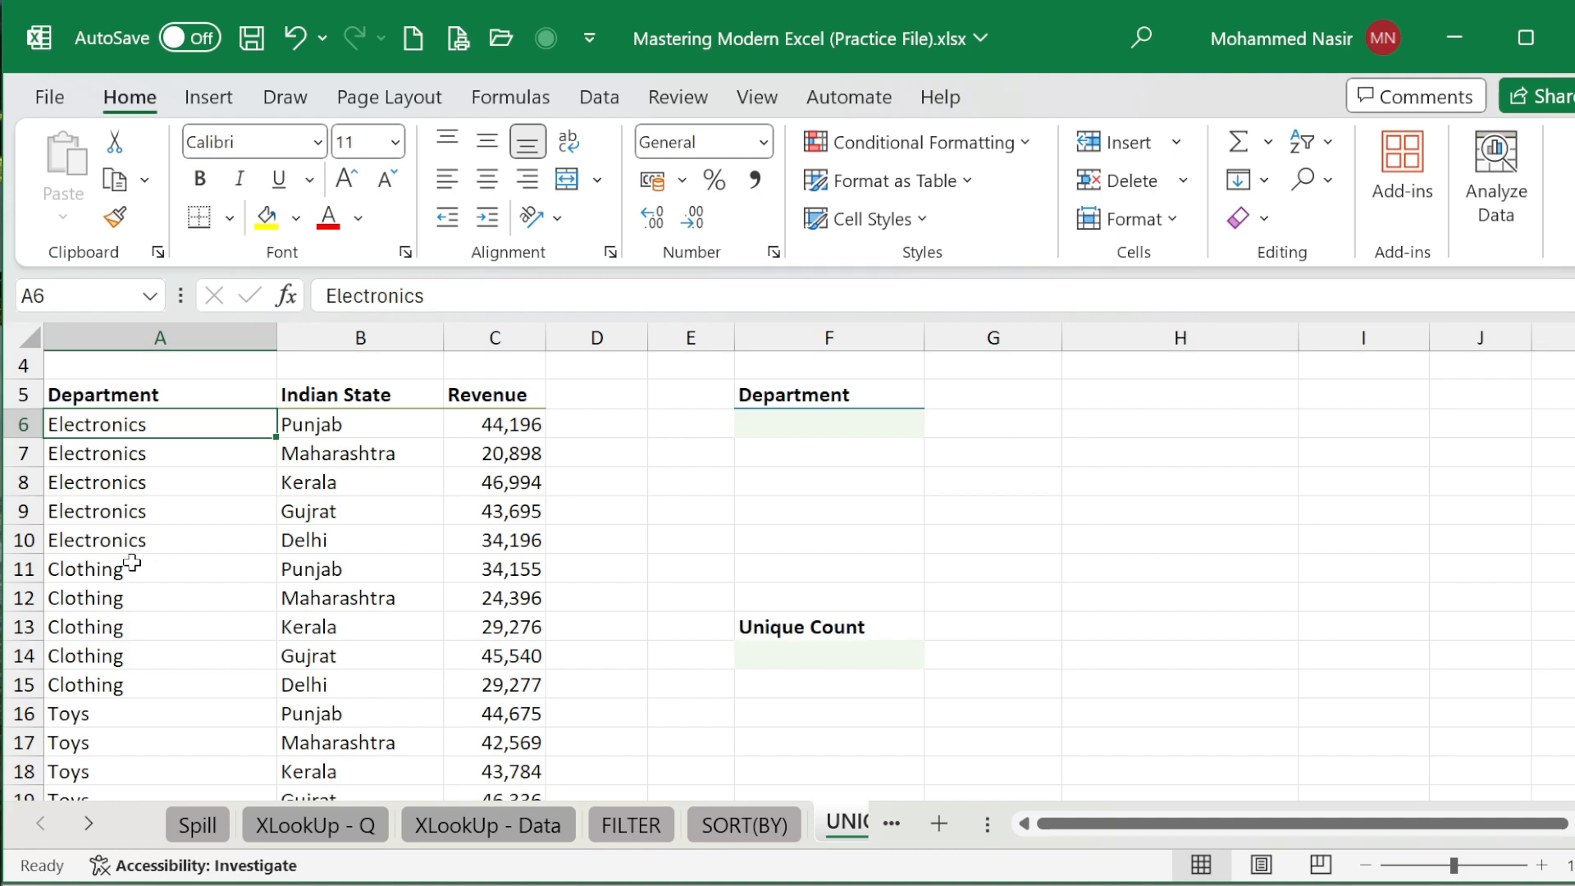
left_click(129, 570)
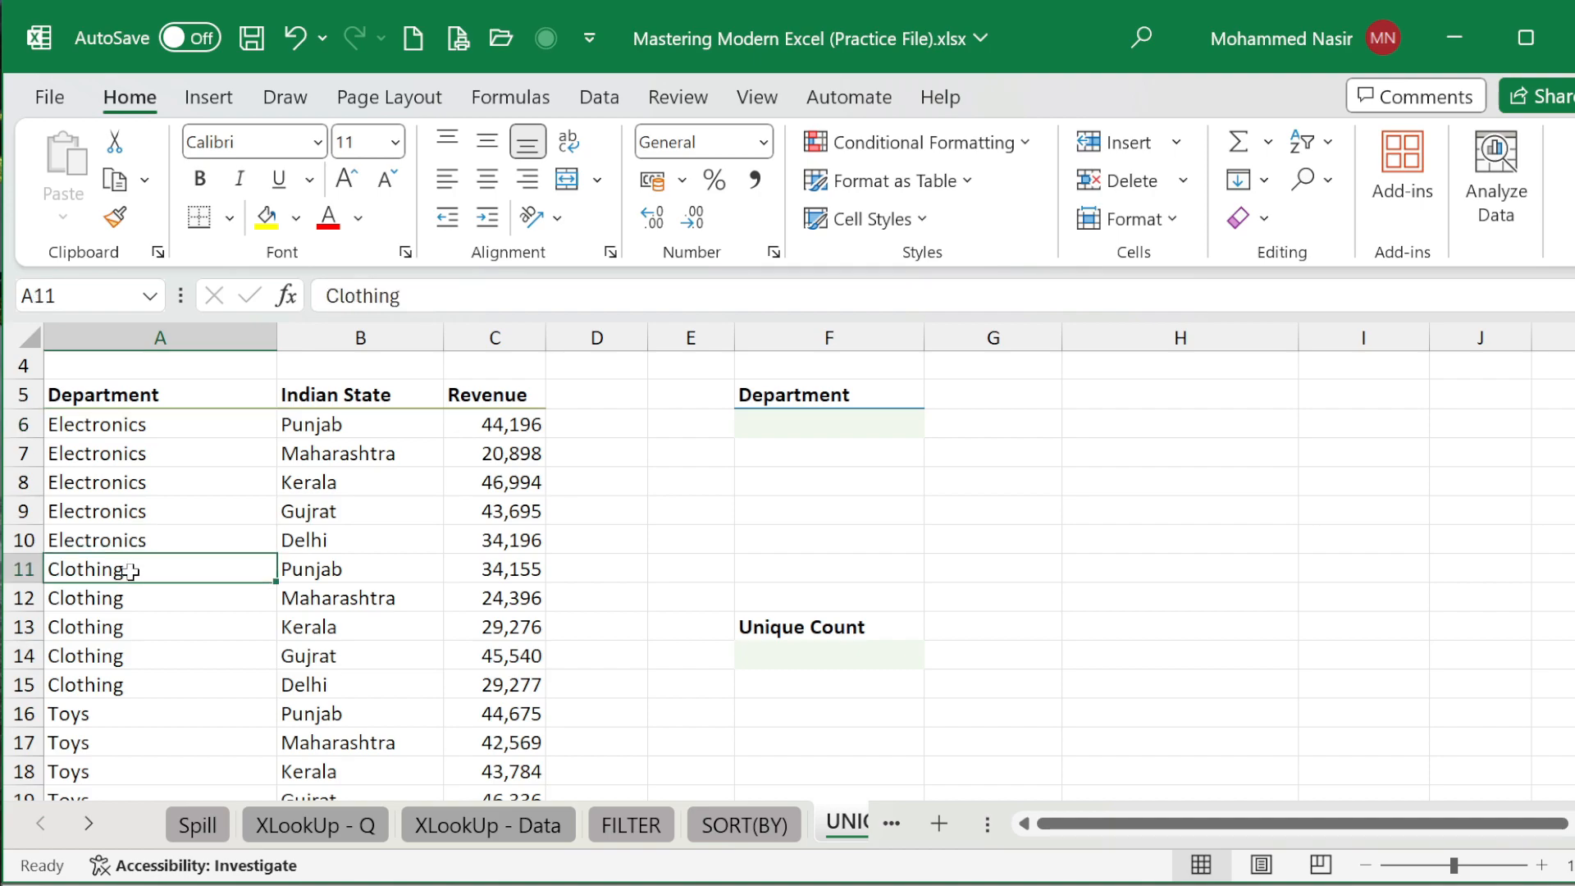
scroll(137, 673, "down", 2)
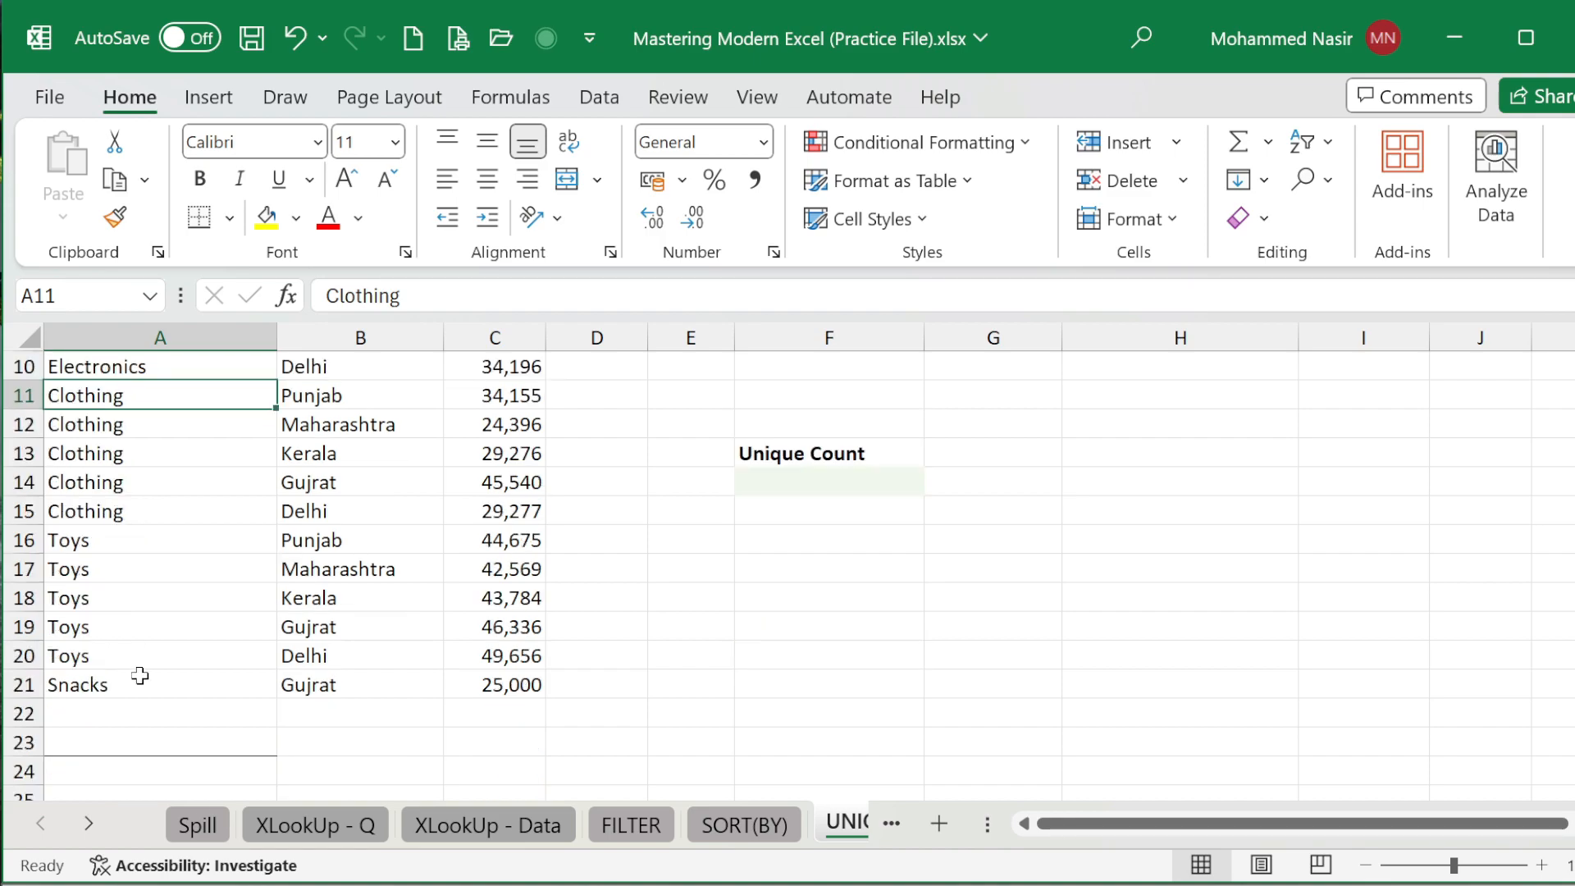
left_click(87, 684)
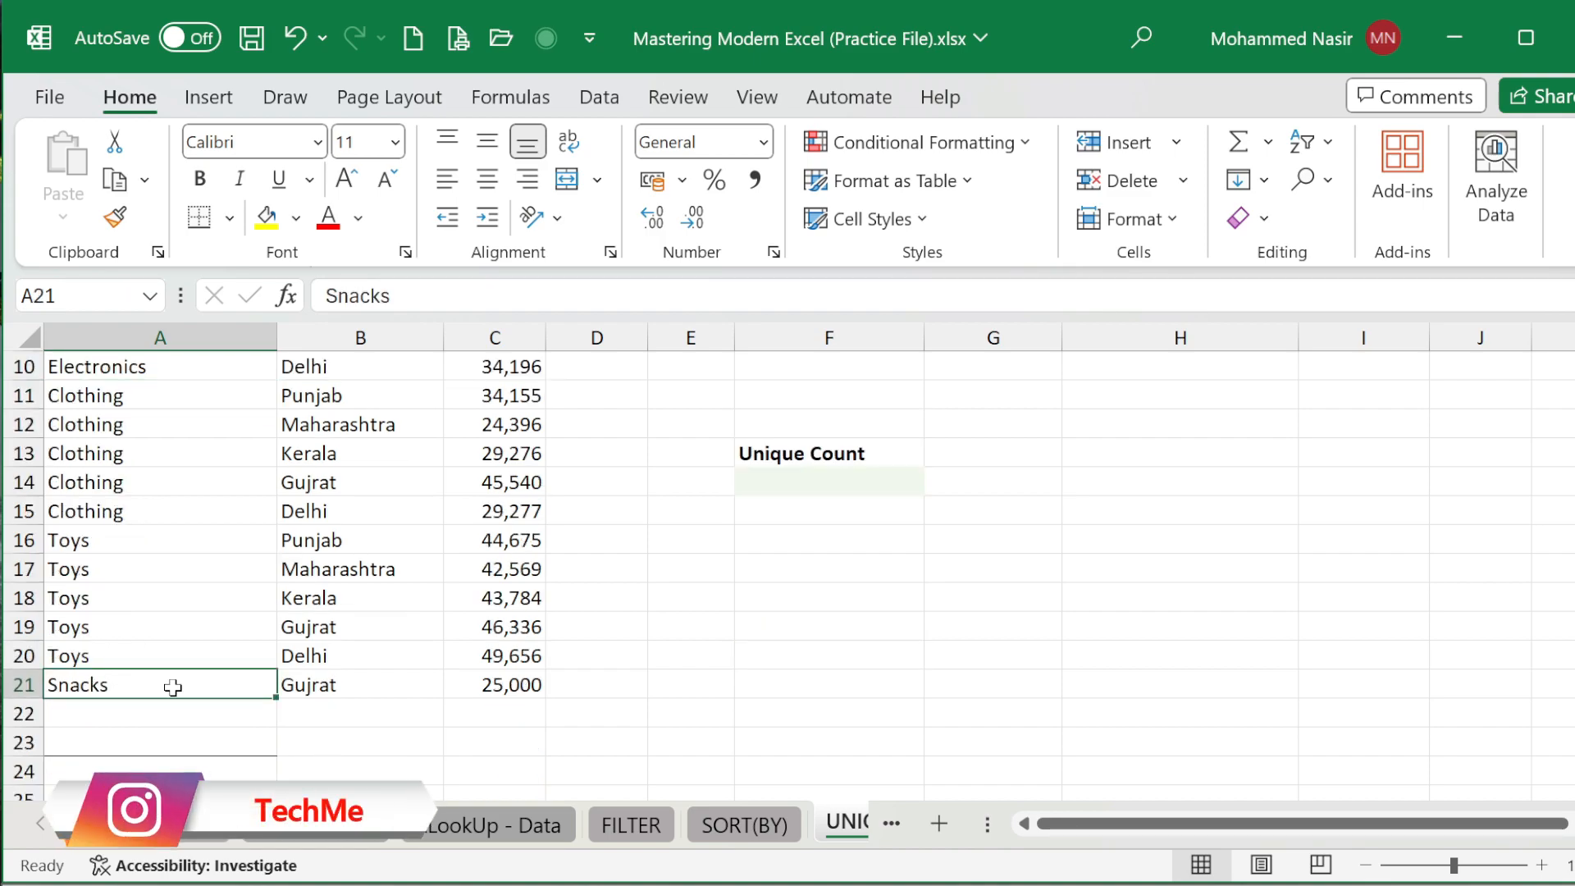
scroll(172, 687, "up", 2)
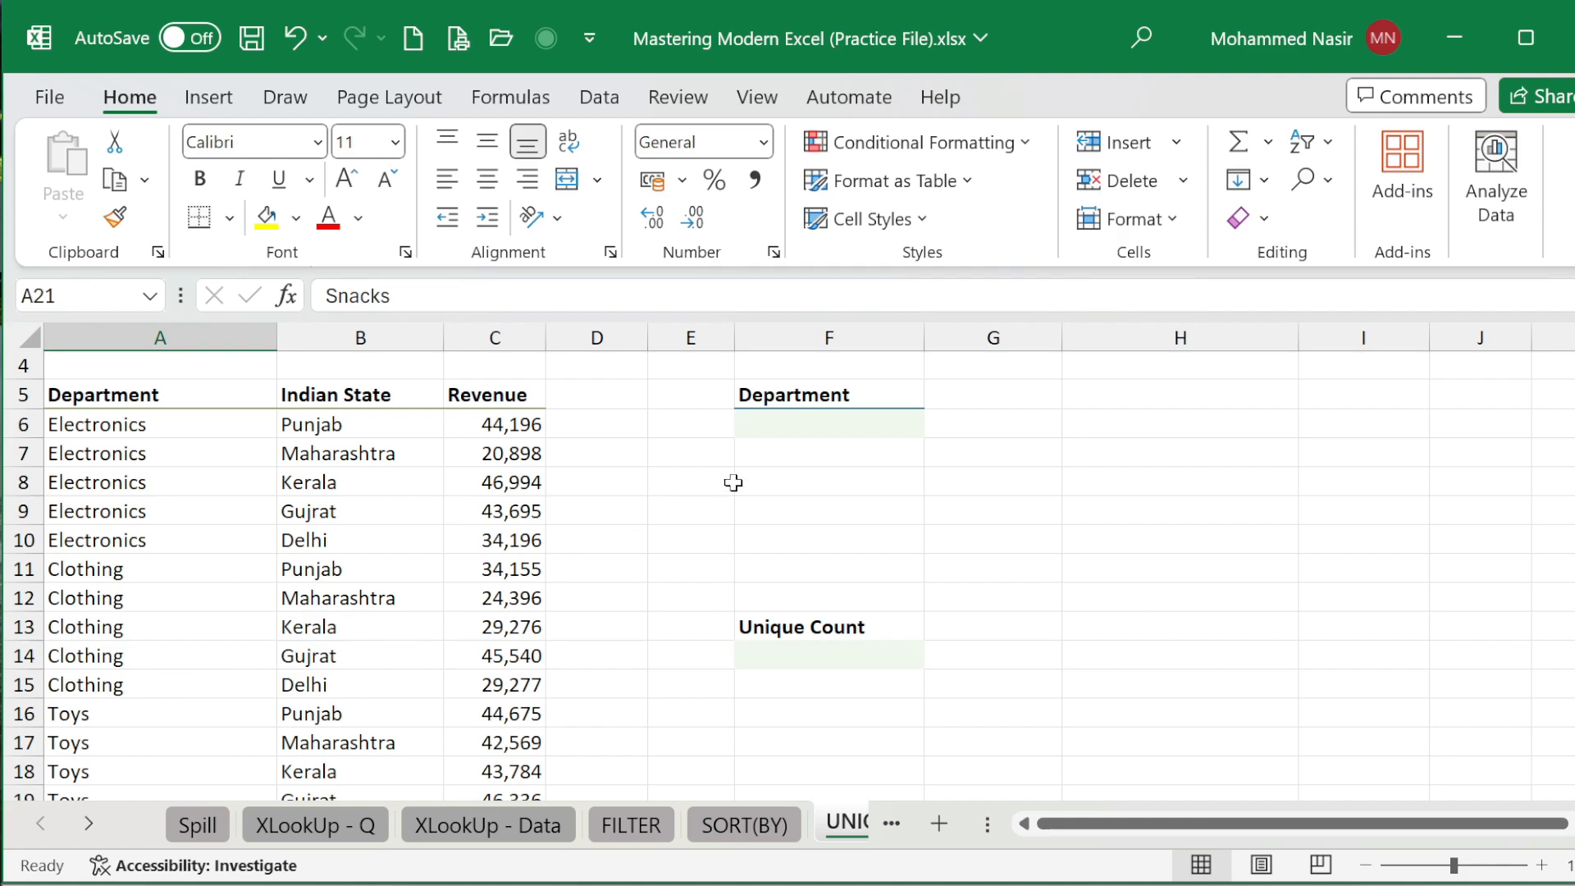
Step: Start a UNIQUE formula in cell F6 with the department range A6:A21 as its array
left_click(792, 422)
scroll(413, 534, "up", 1)
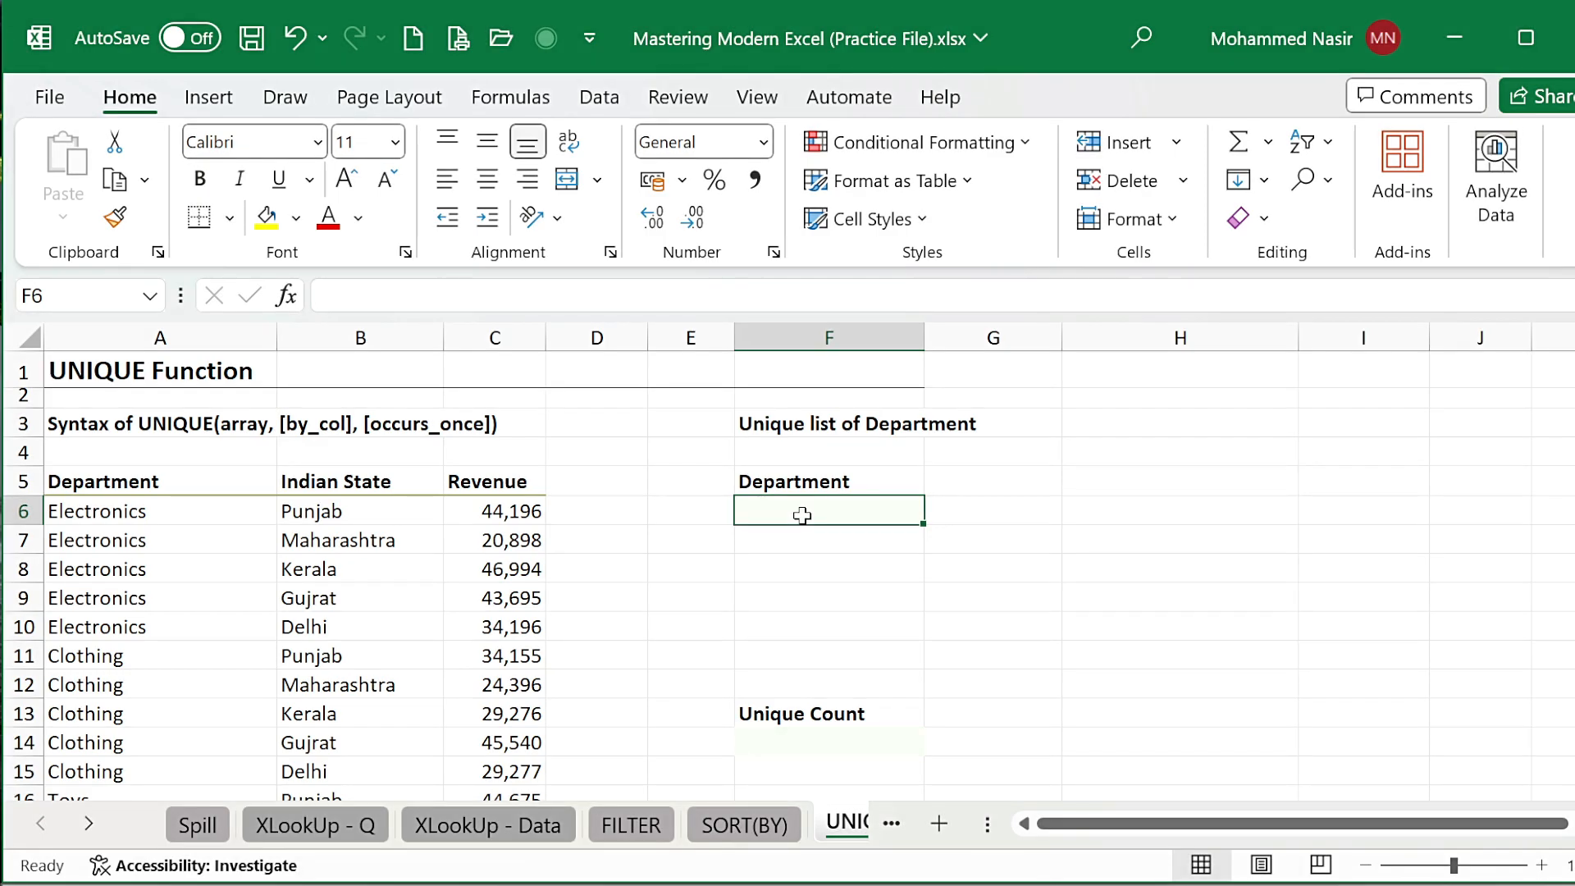
type("=")
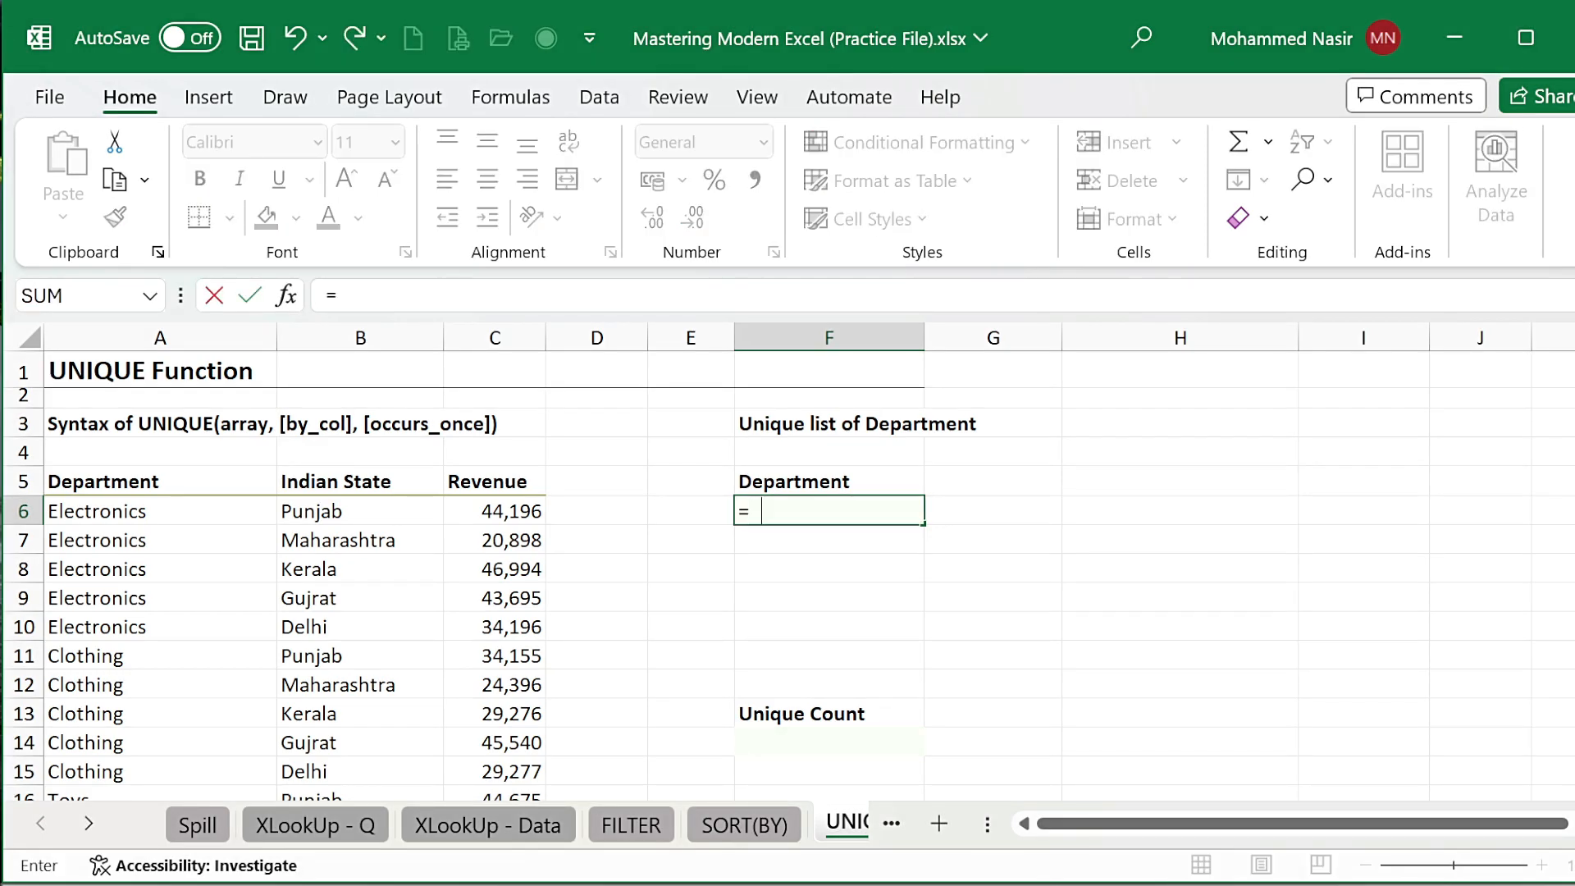
type("uni")
key("Down")
key("Down")
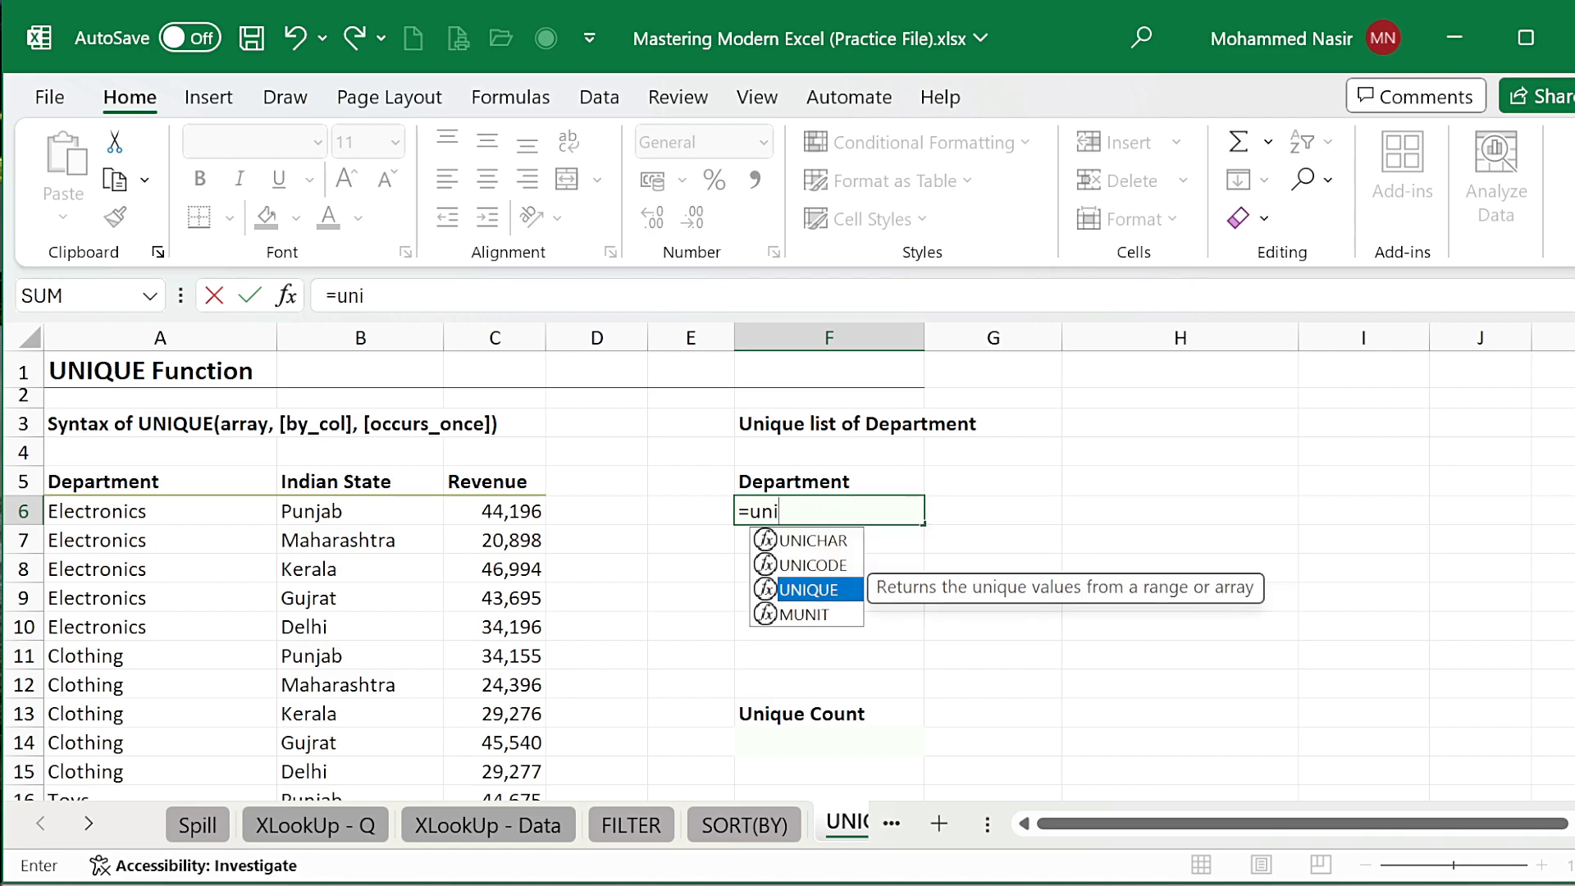
key("Tab")
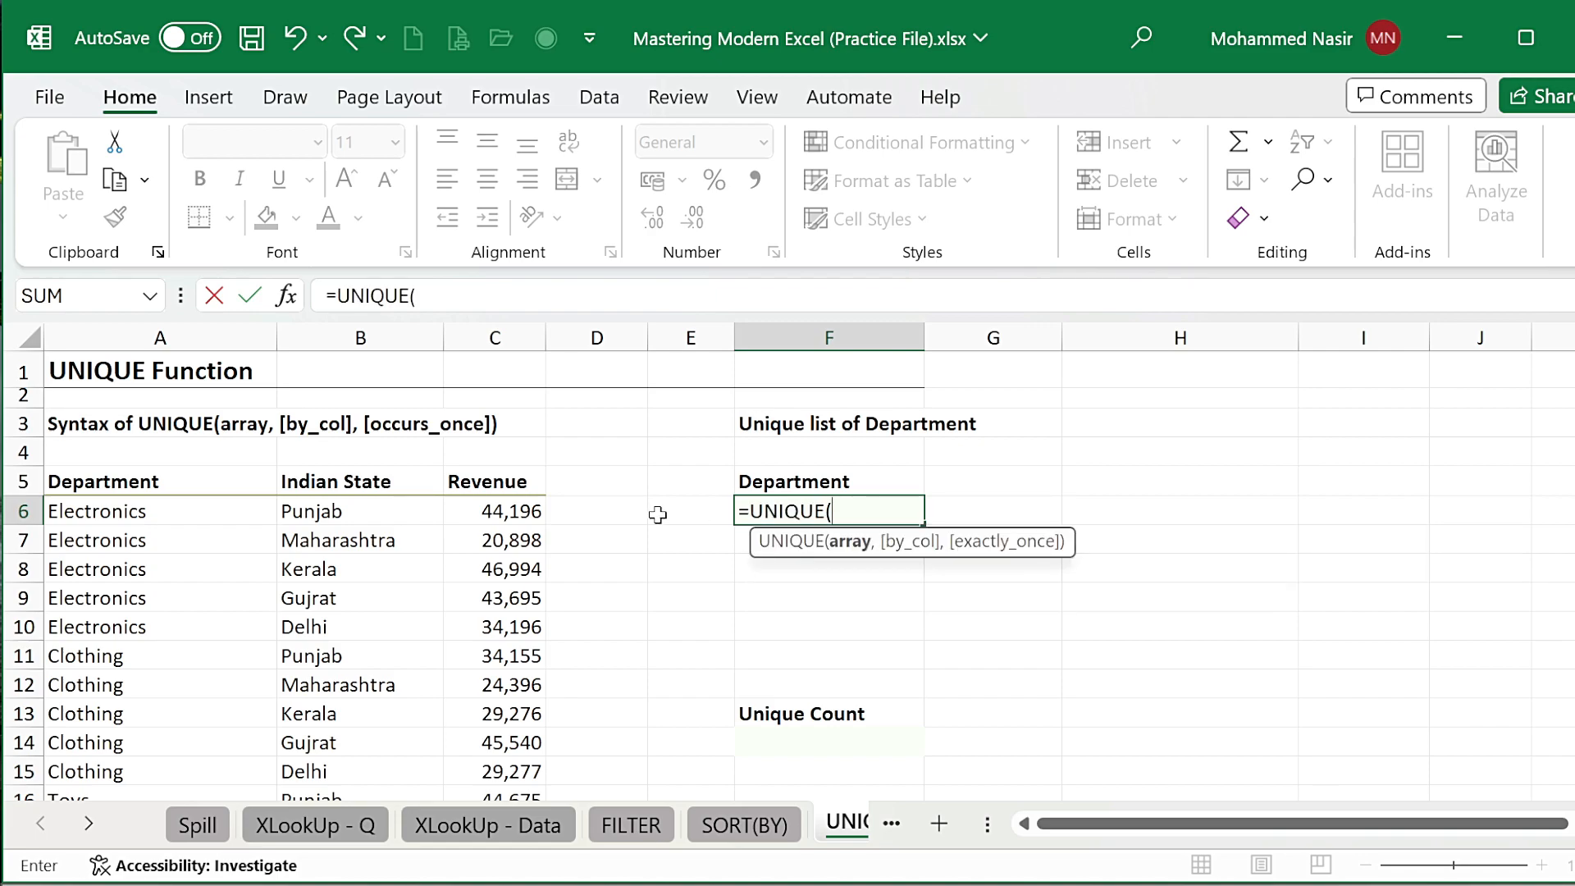
left_click(106, 508)
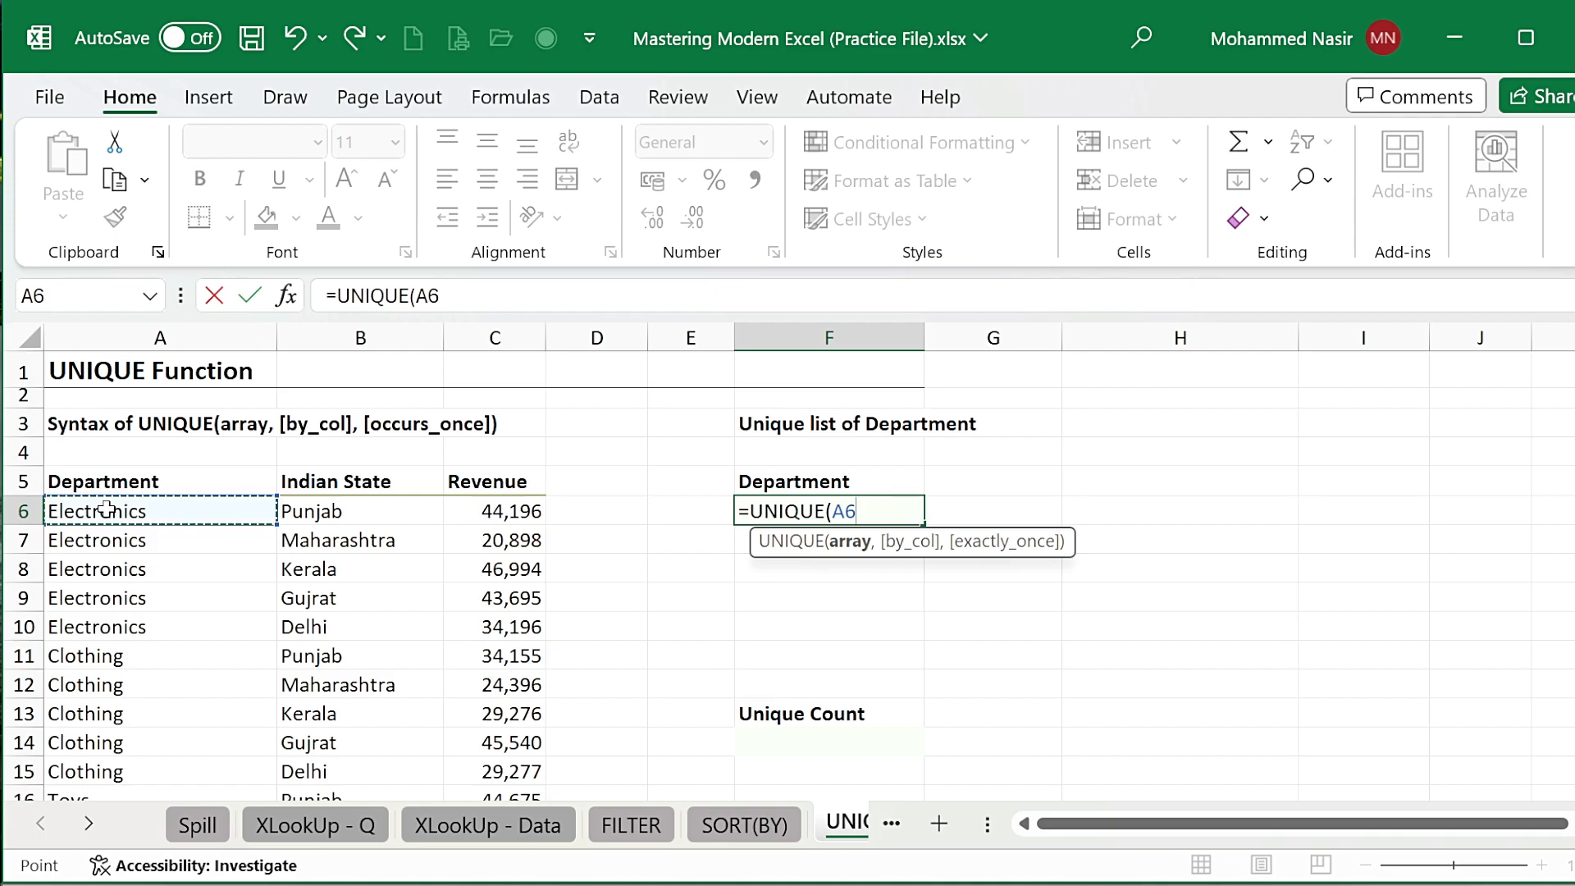
key("ctrl+shift+Down")
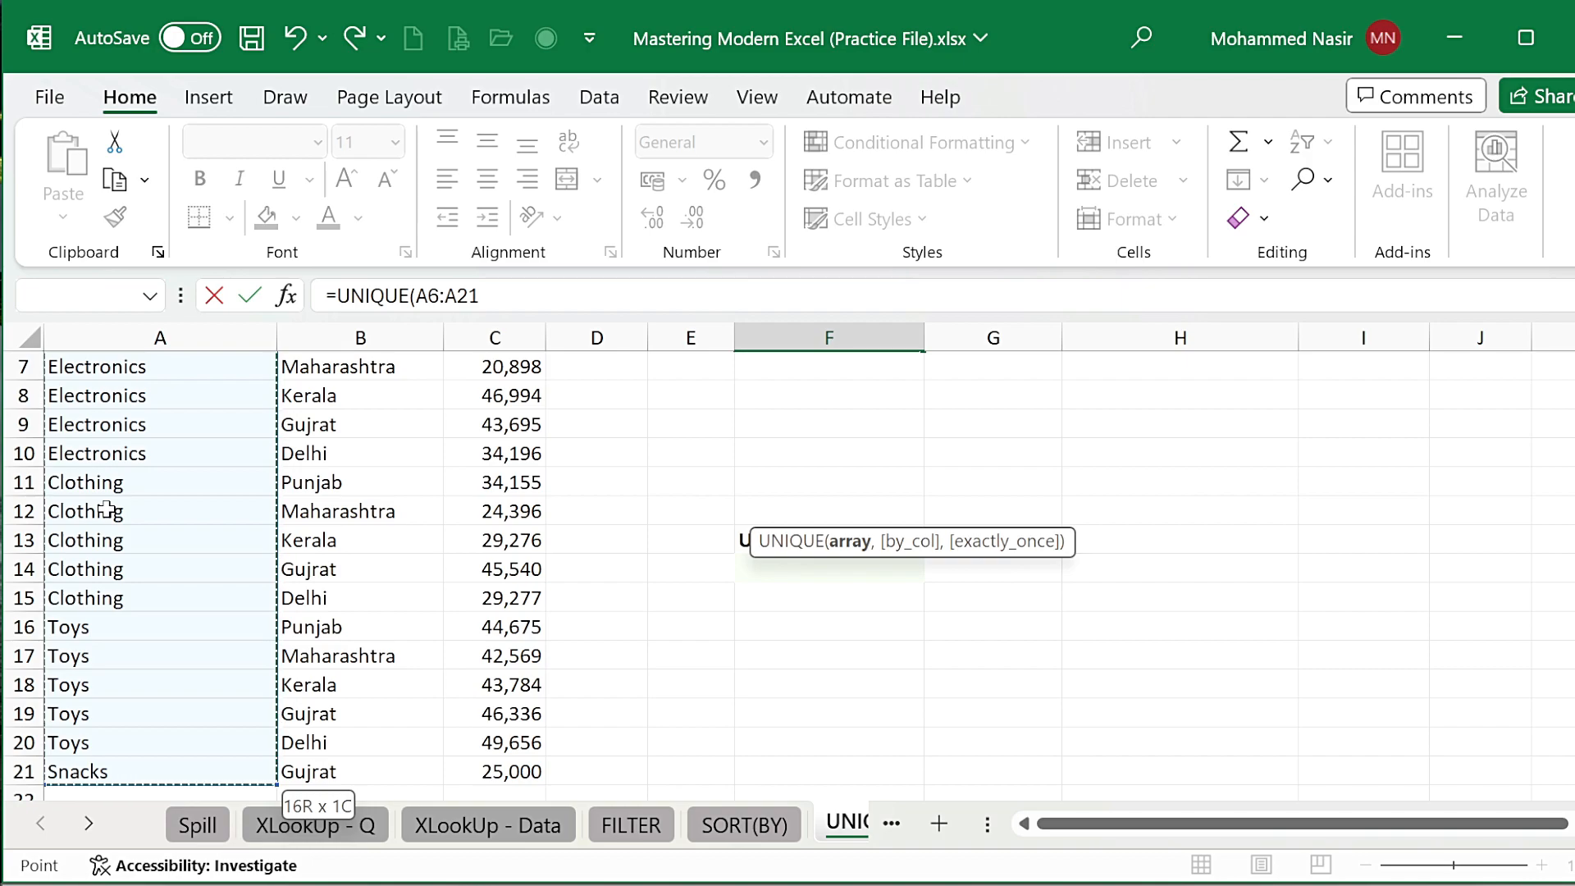
type(",")
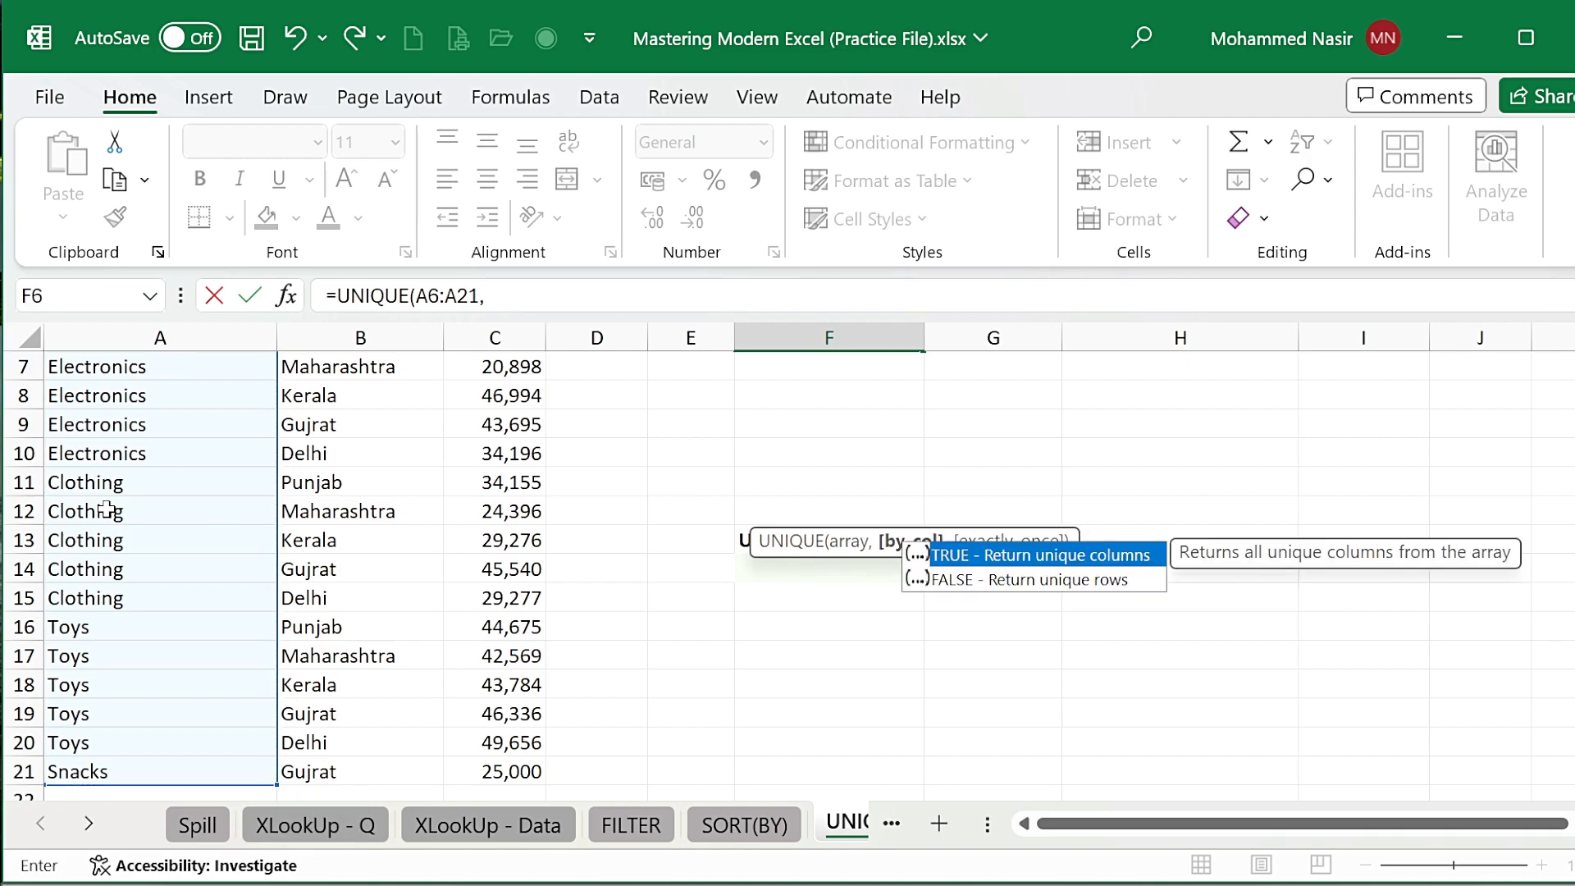
Step: Complete the UNIQUE formula with FALSE for by_col (unique rows) and FALSE for exactly_once (every distinct item)
scroll(643, 484, "up", 2)
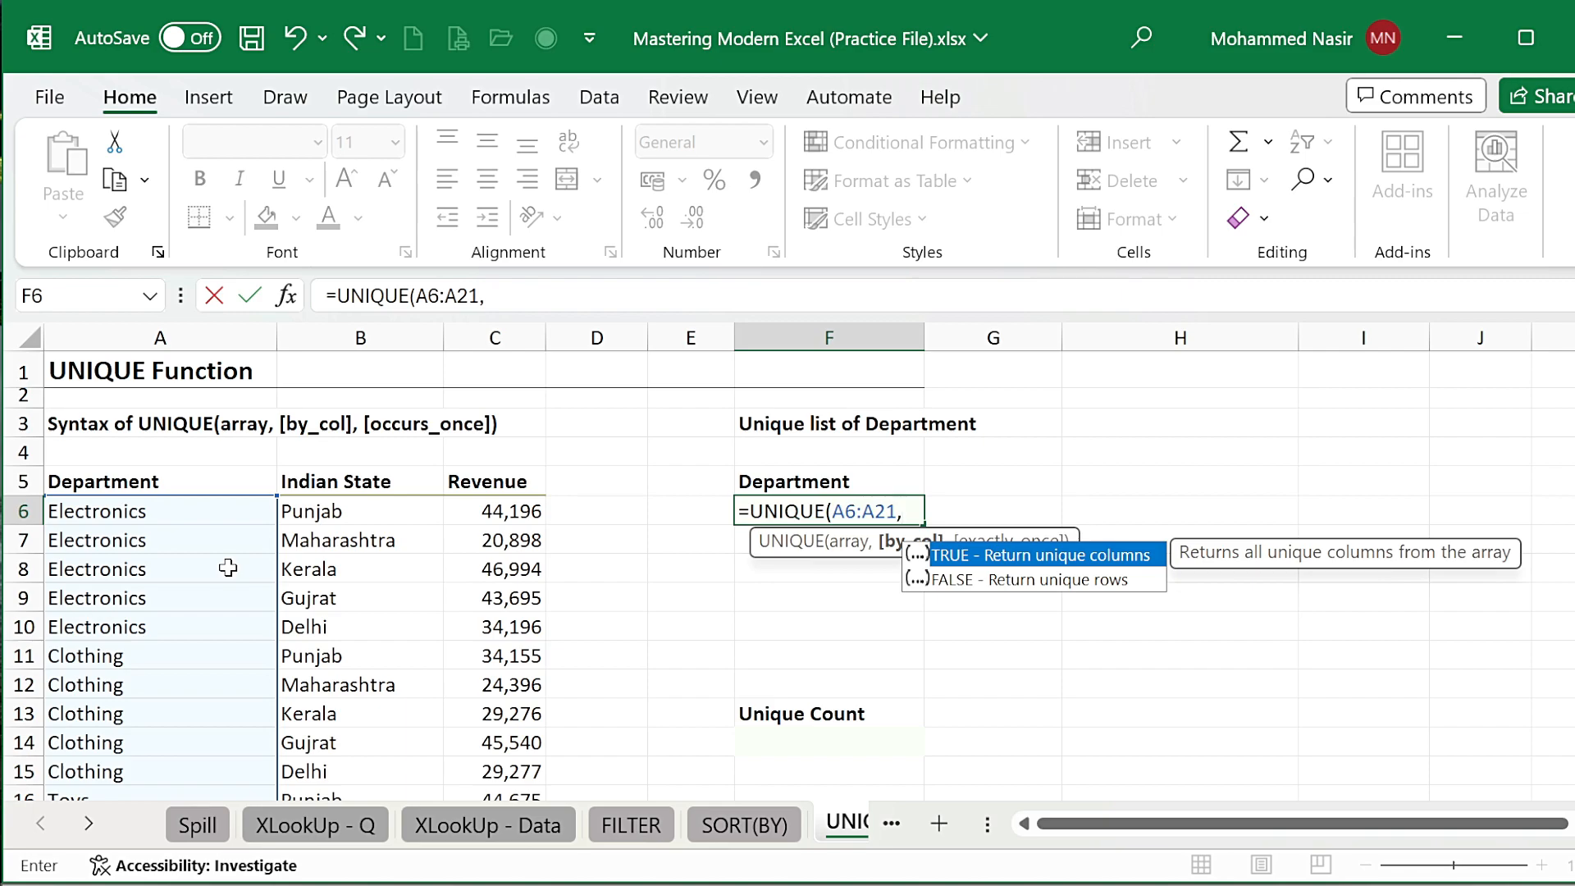
key("Down")
key("Tab")
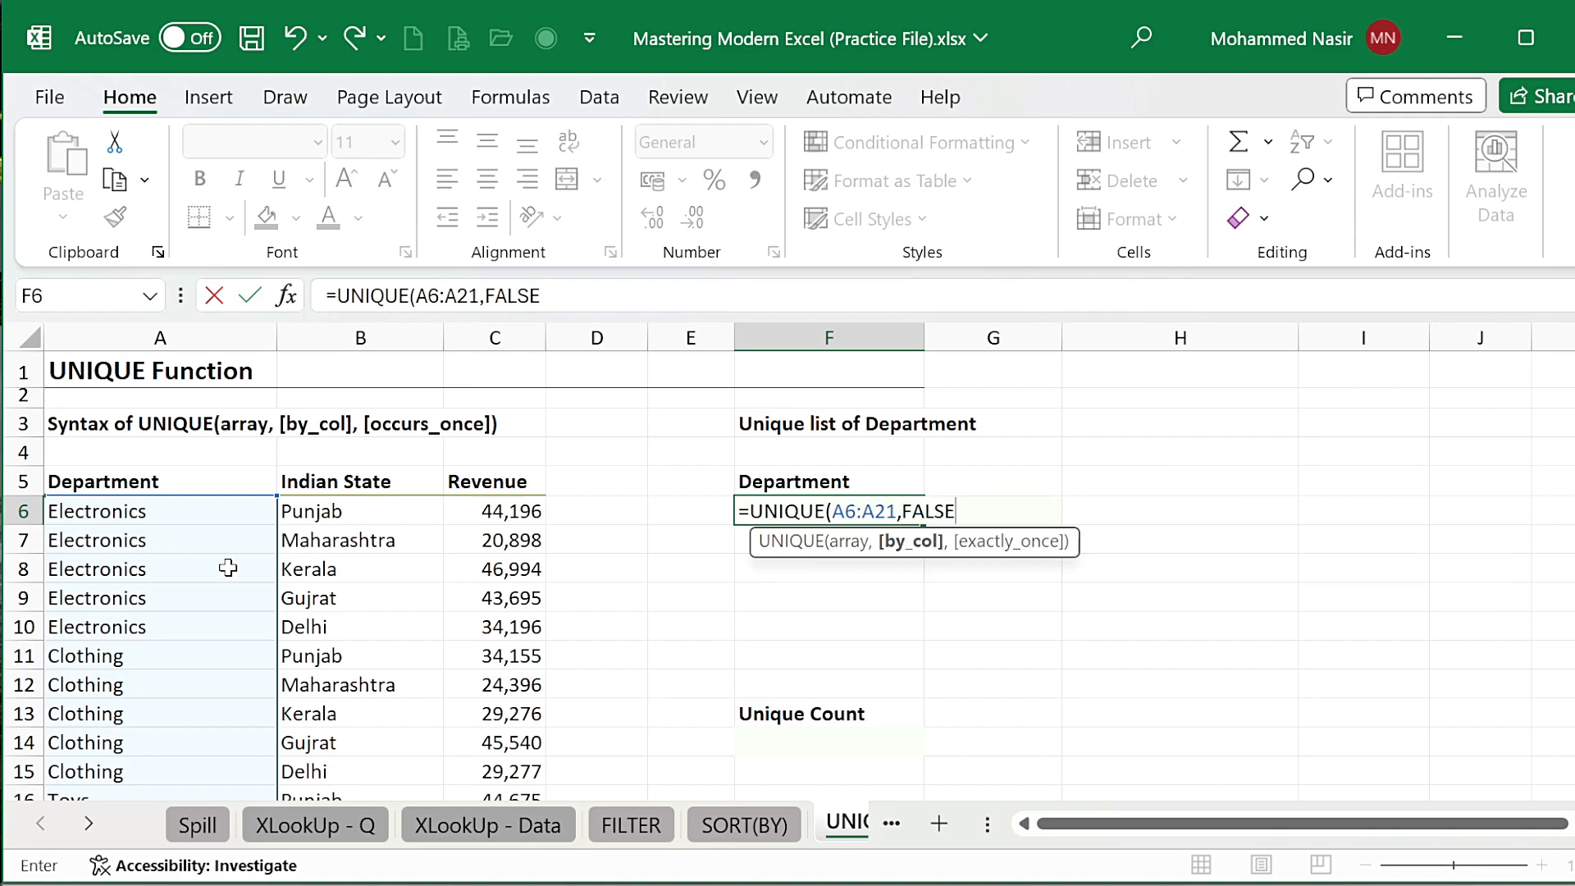
type(",")
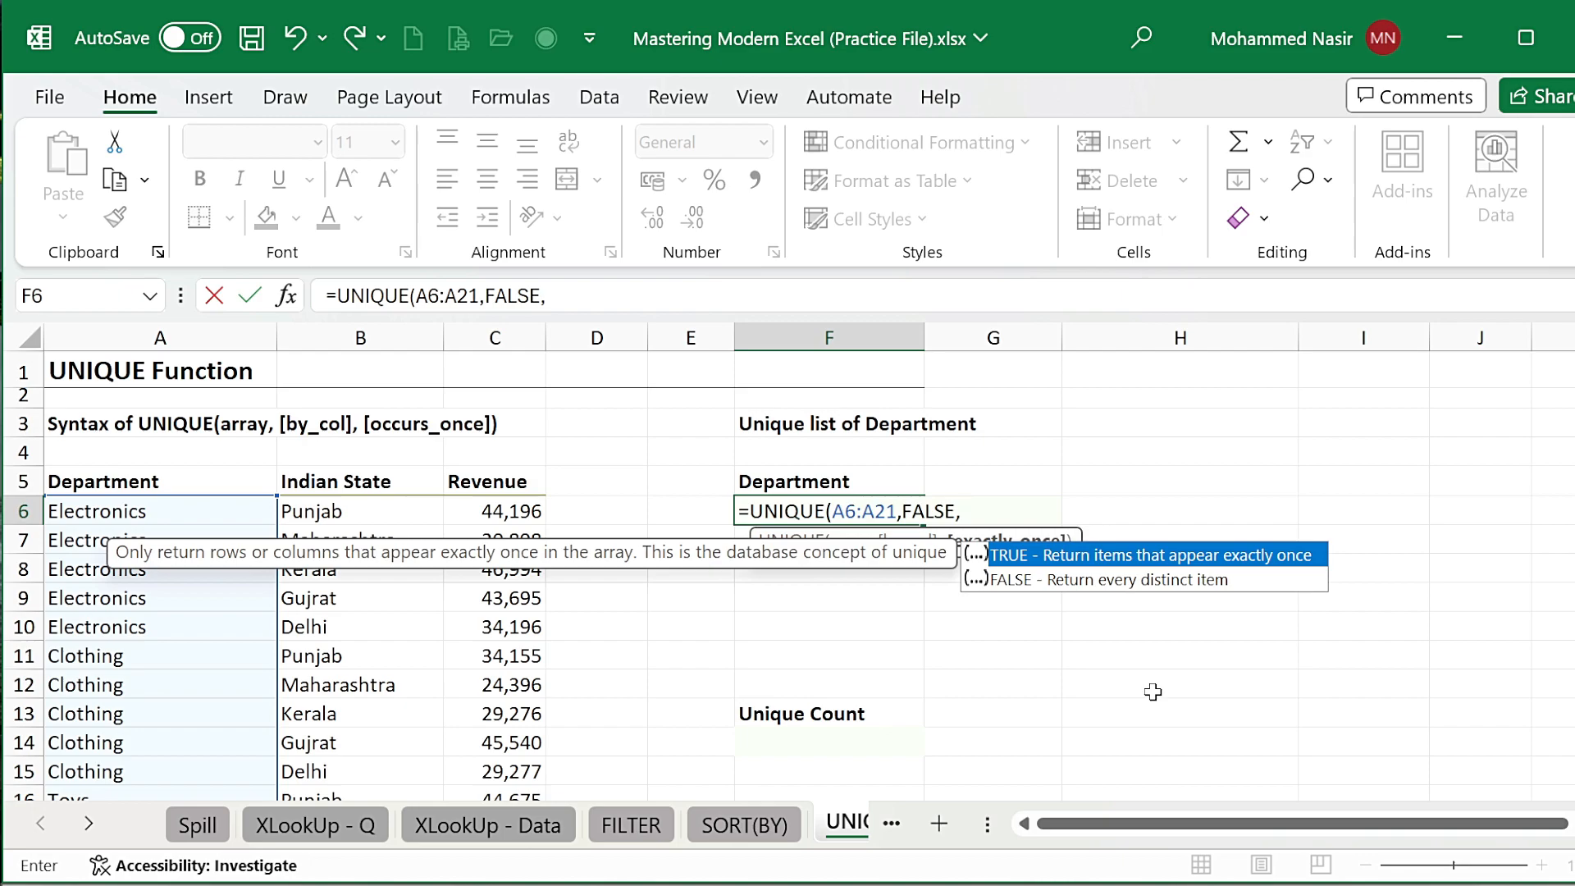
key("Down")
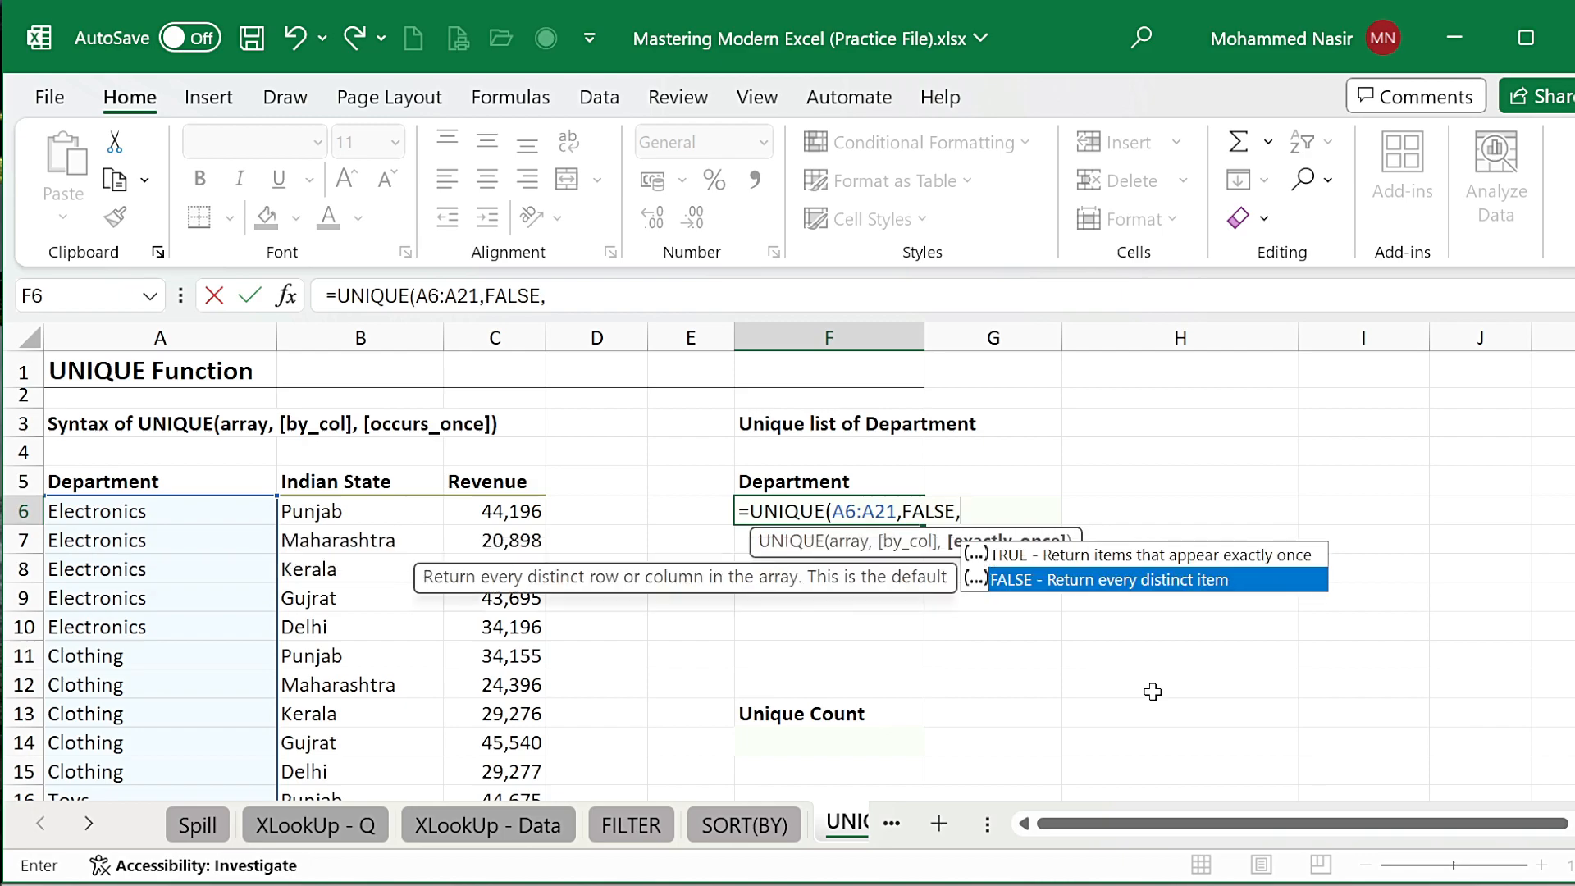
key("Tab")
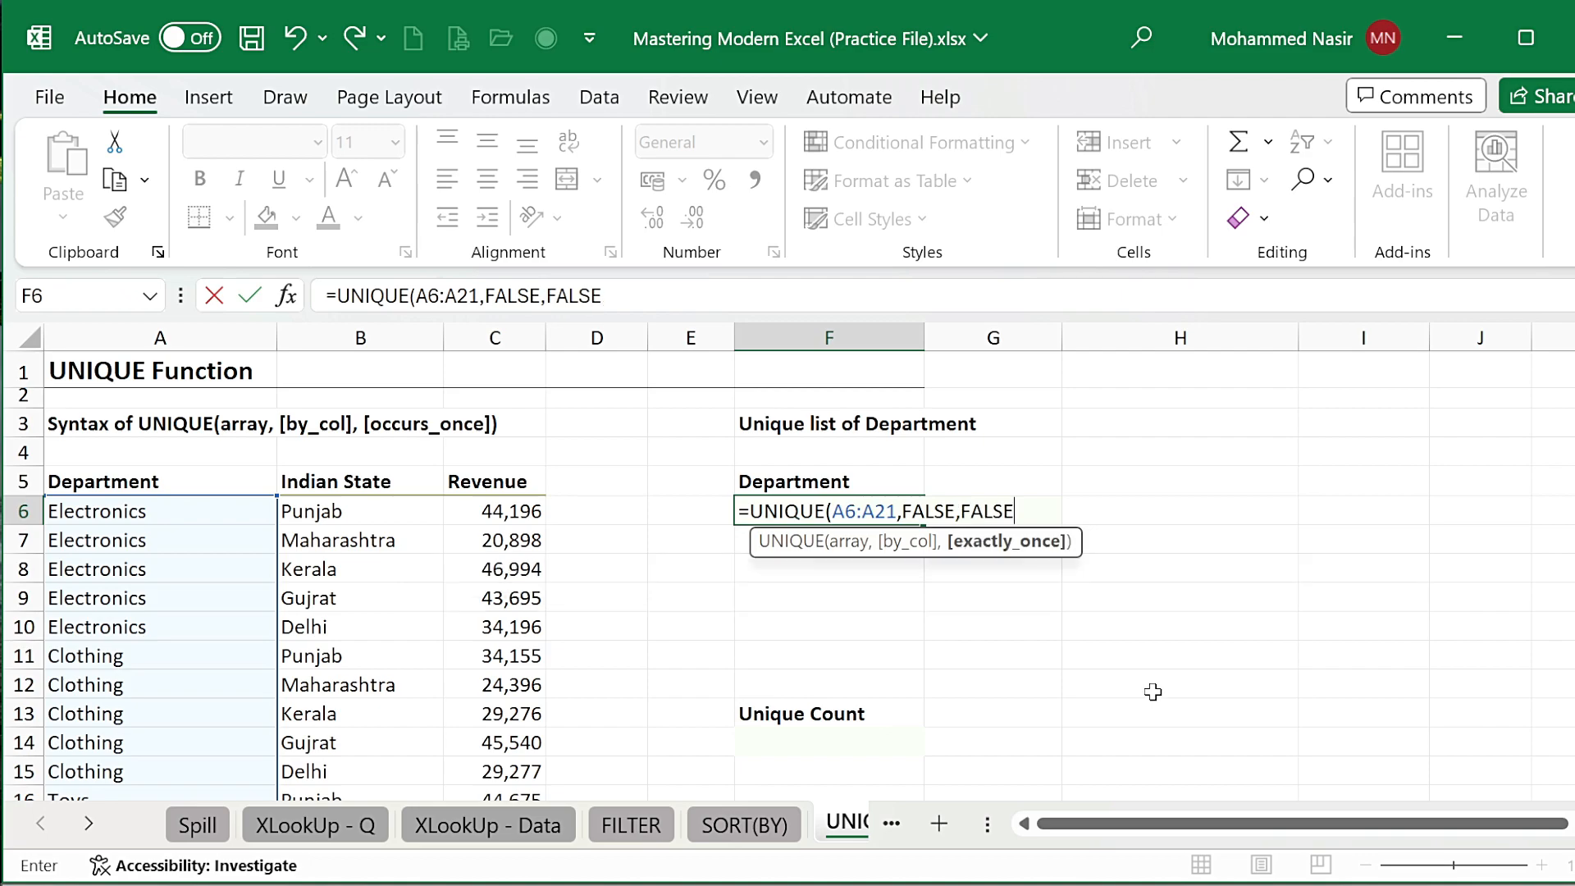
type(")")
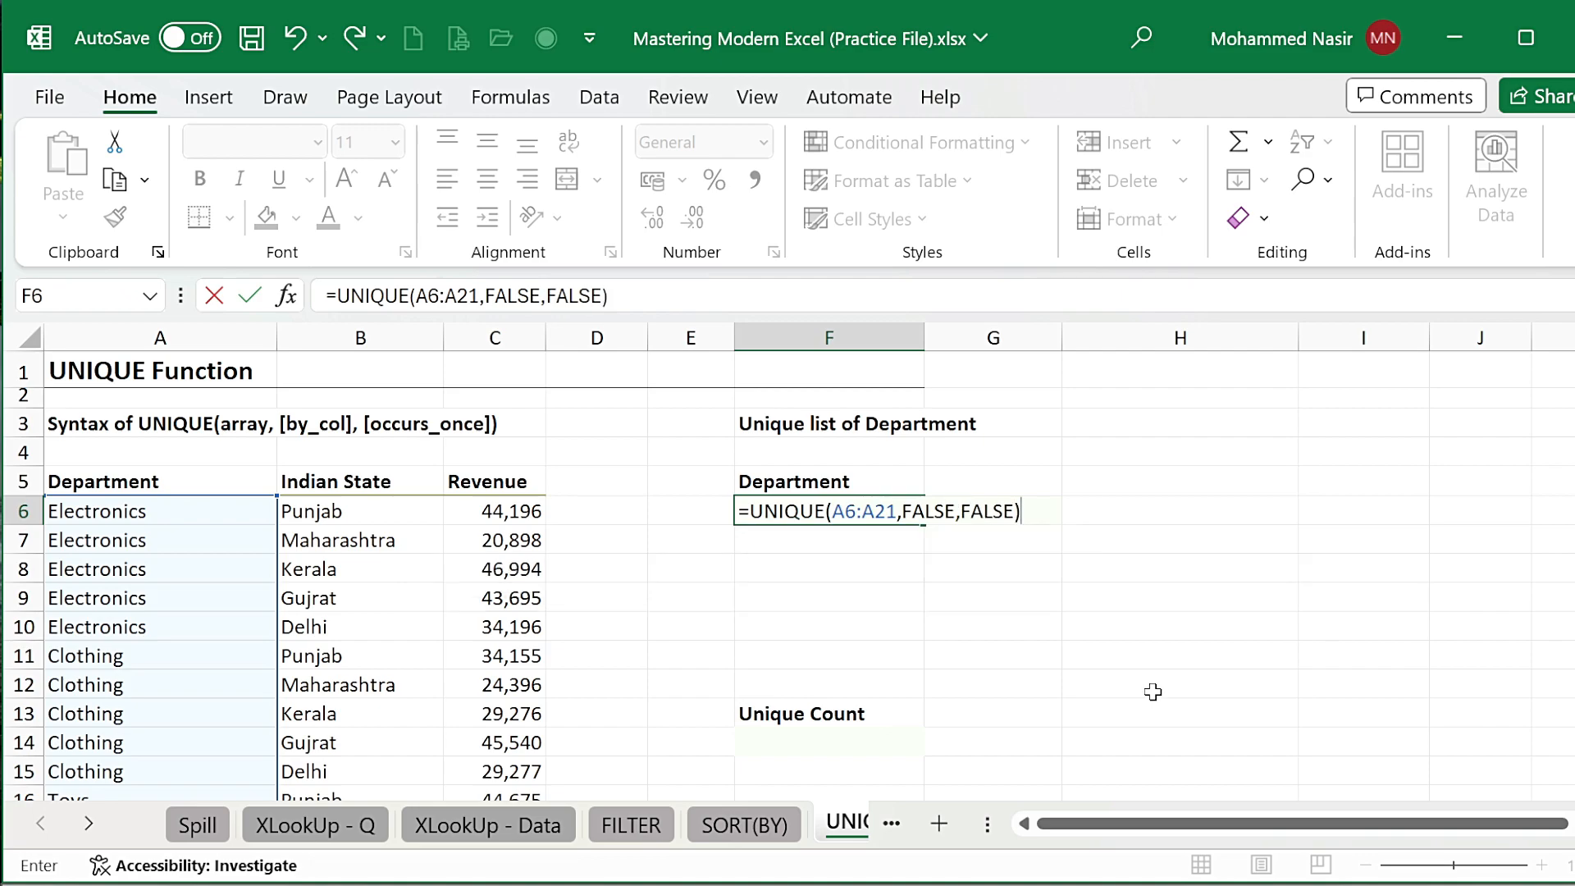
key("Return")
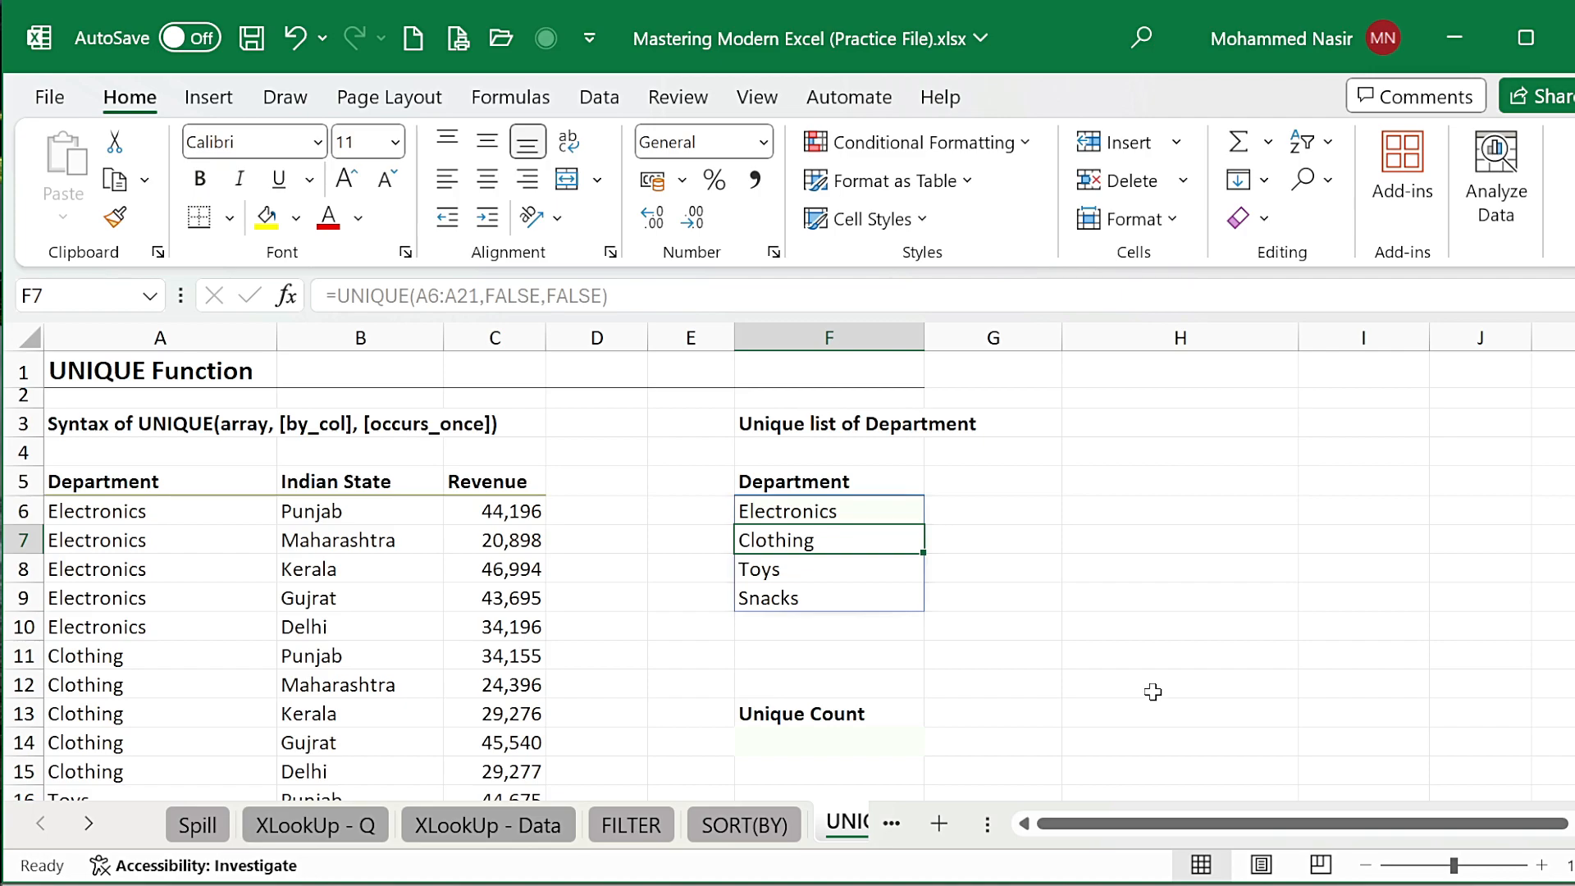
Step: Check the first entry of each department in the source column against the unique list
left_click(166, 518)
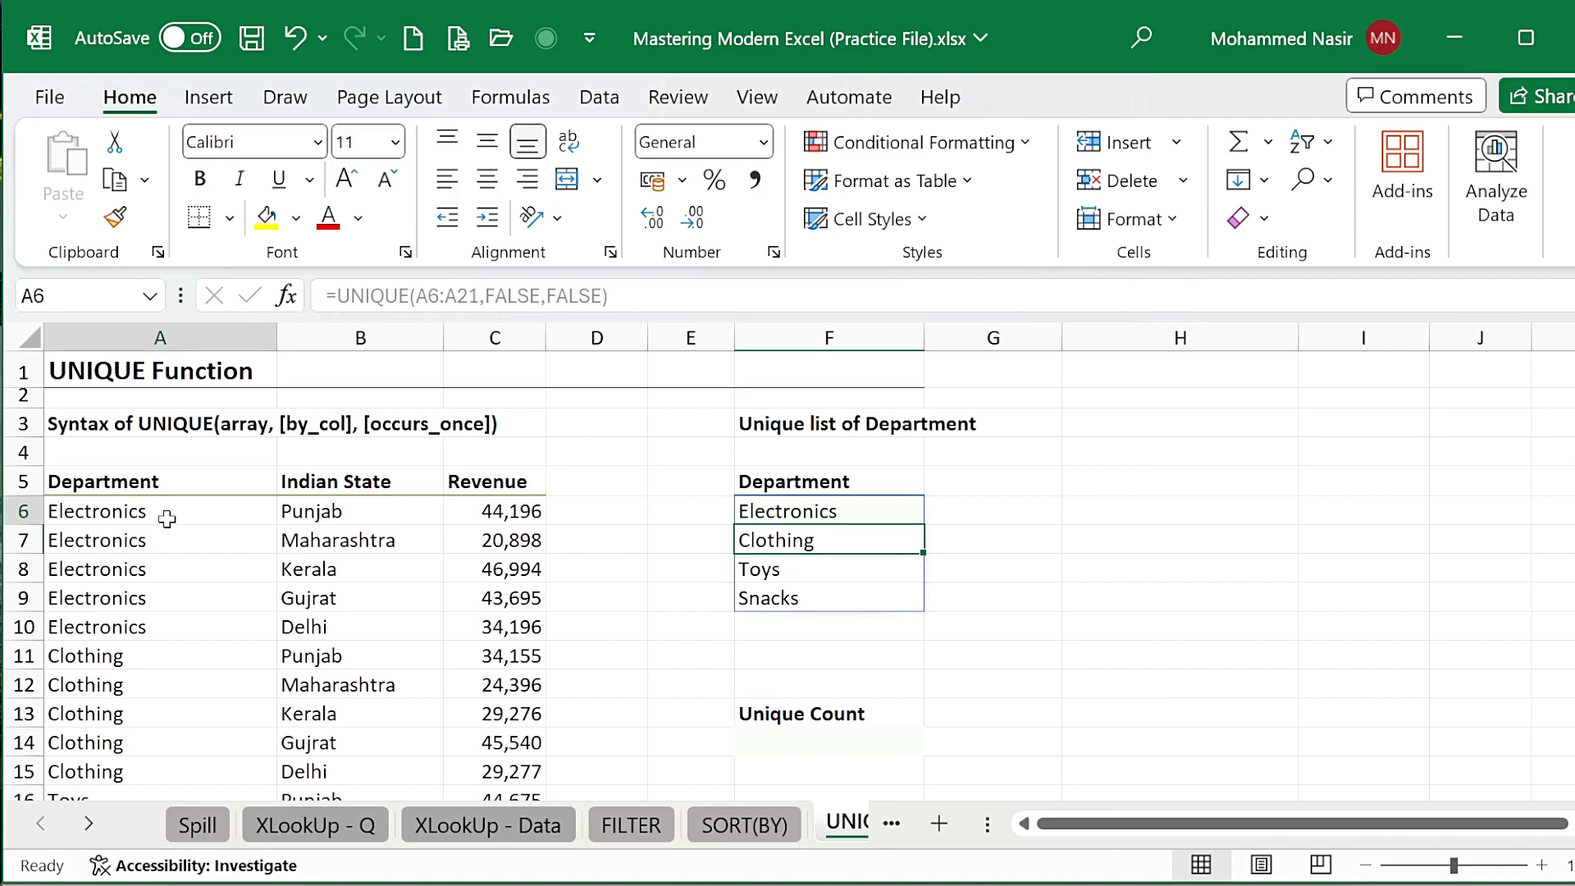
left_click(140, 656)
scroll(140, 656, "down", 2)
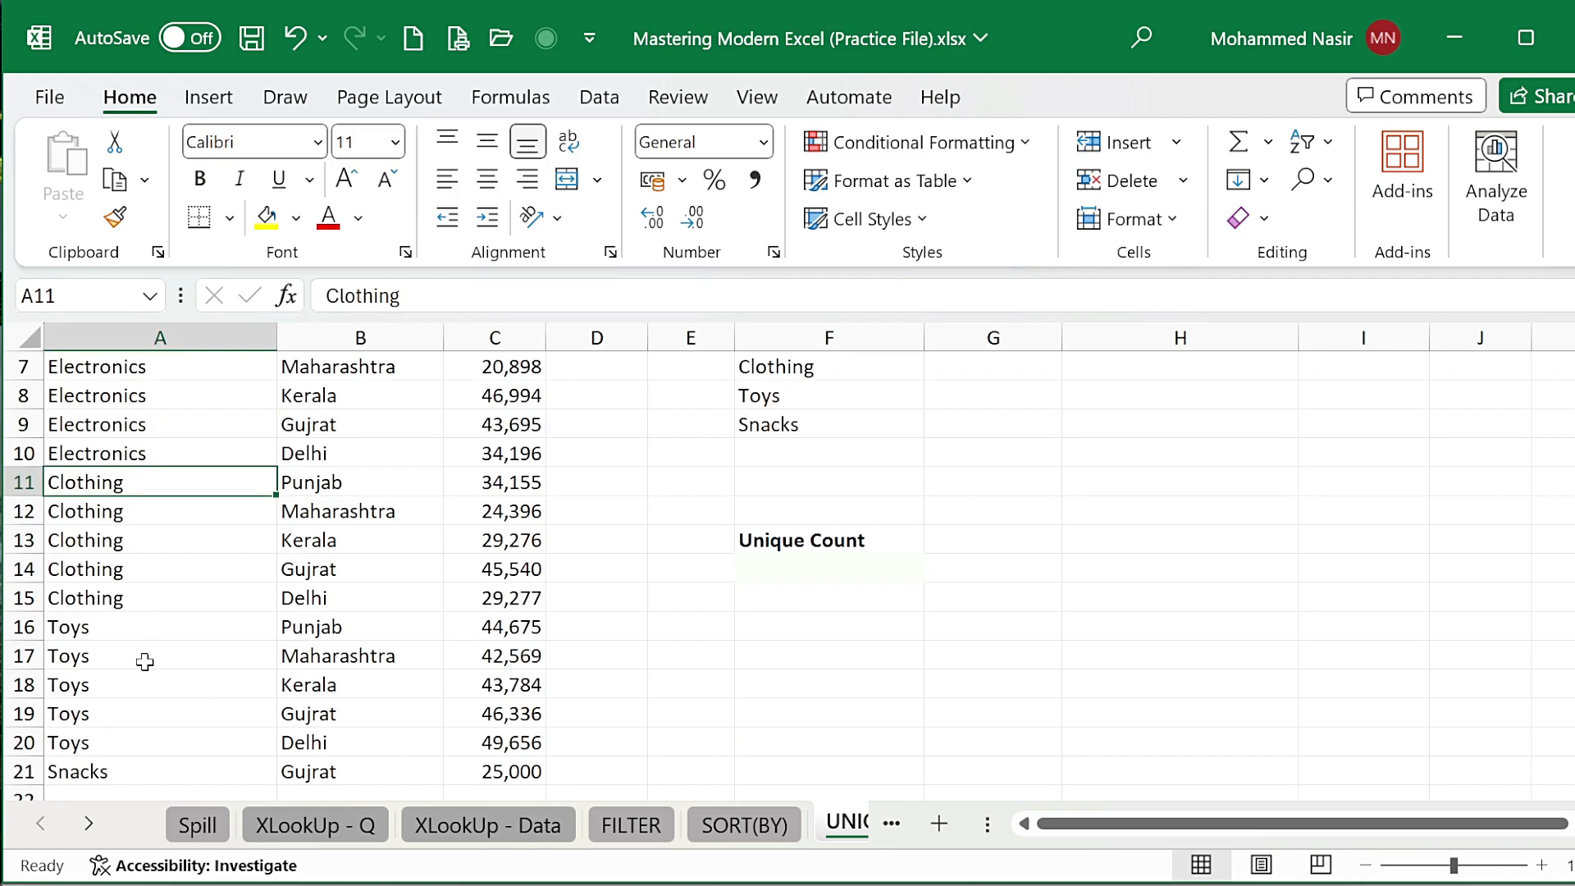
left_click(142, 634)
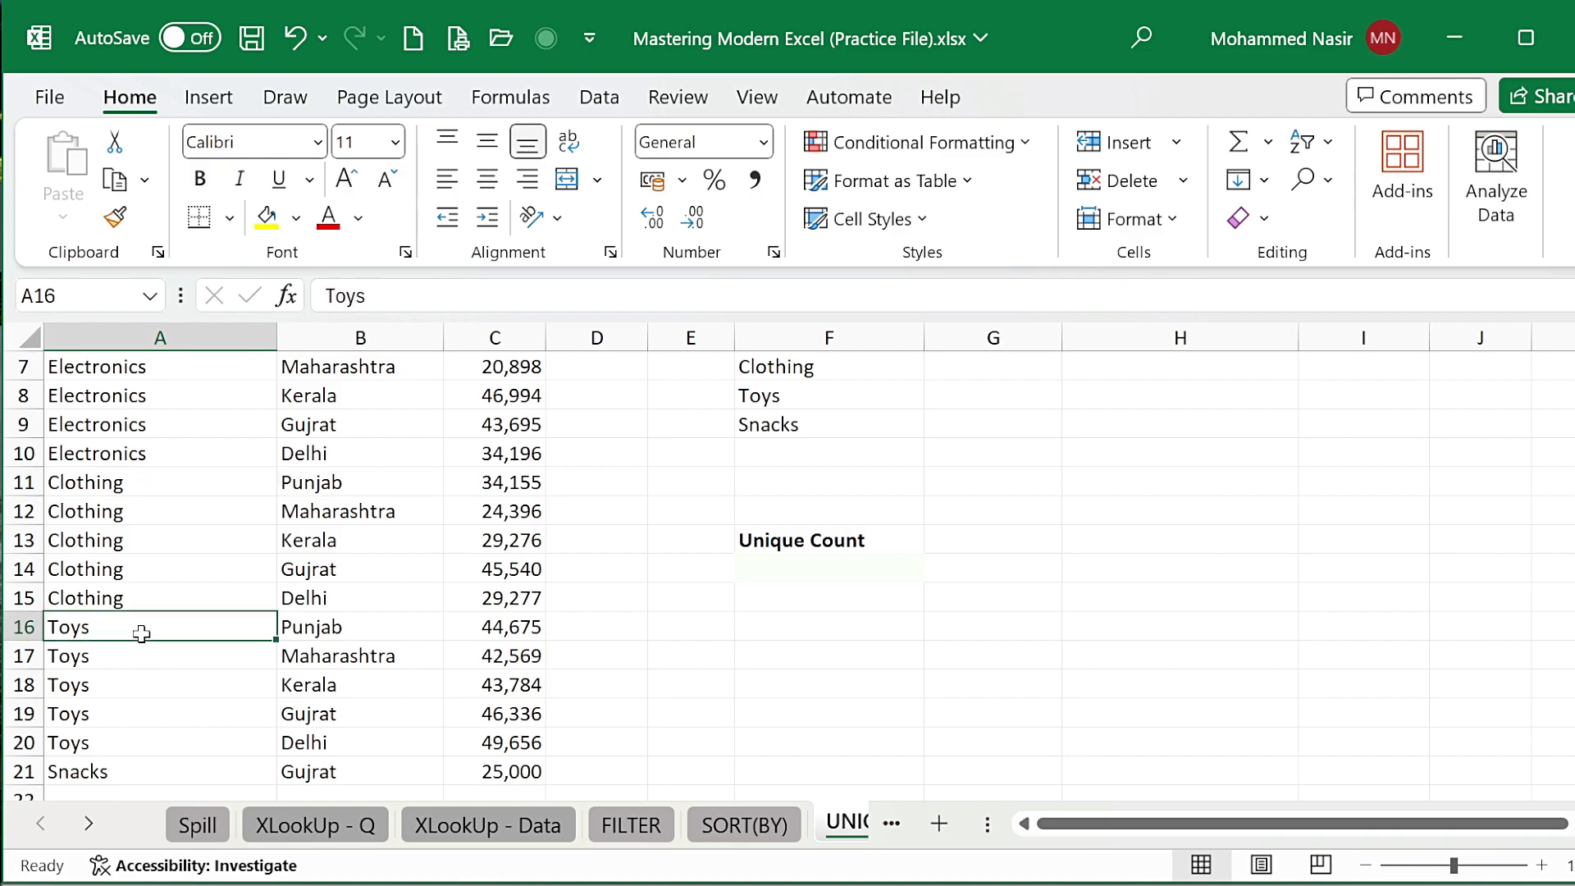
left_click(126, 769)
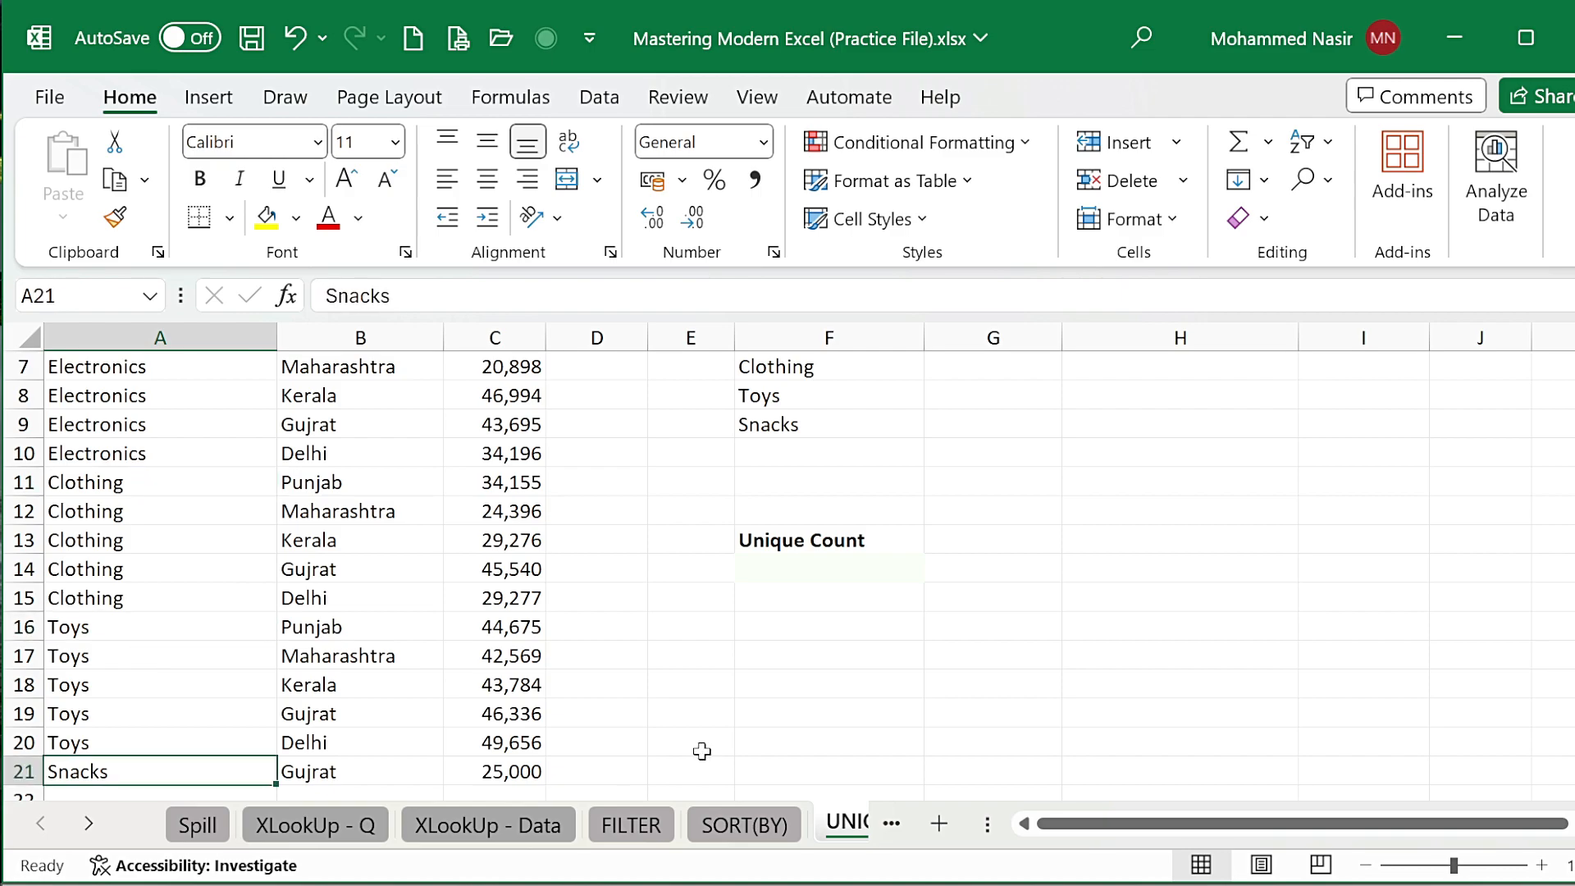
scroll(382, 693, "down", 1)
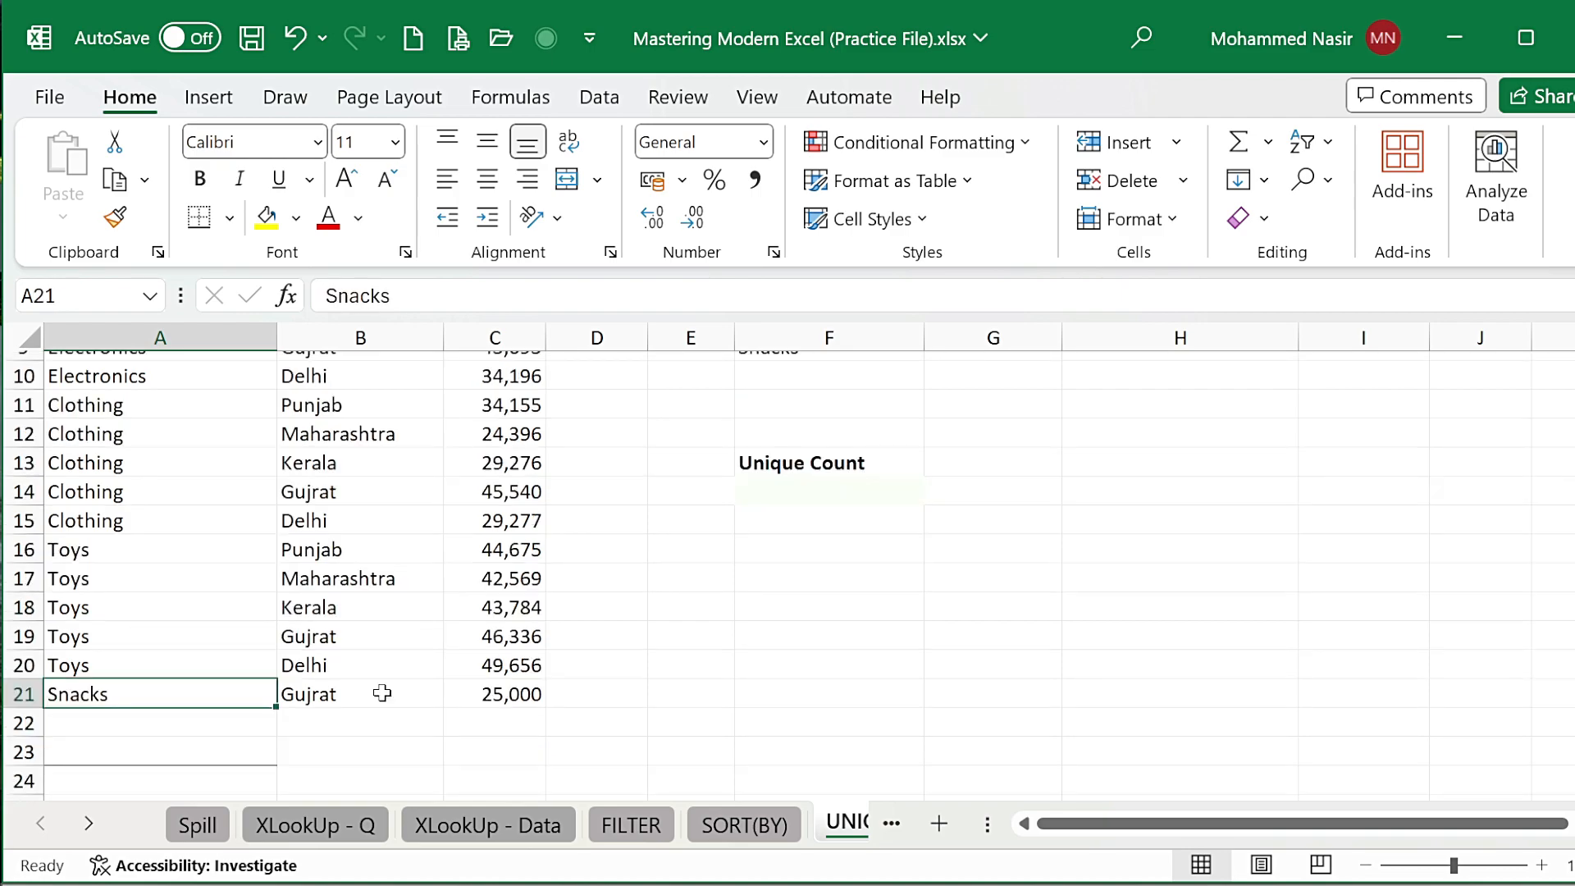
Step: Replace the department in cell A16 with ABC and check the unique list in column F
left_click(109, 547)
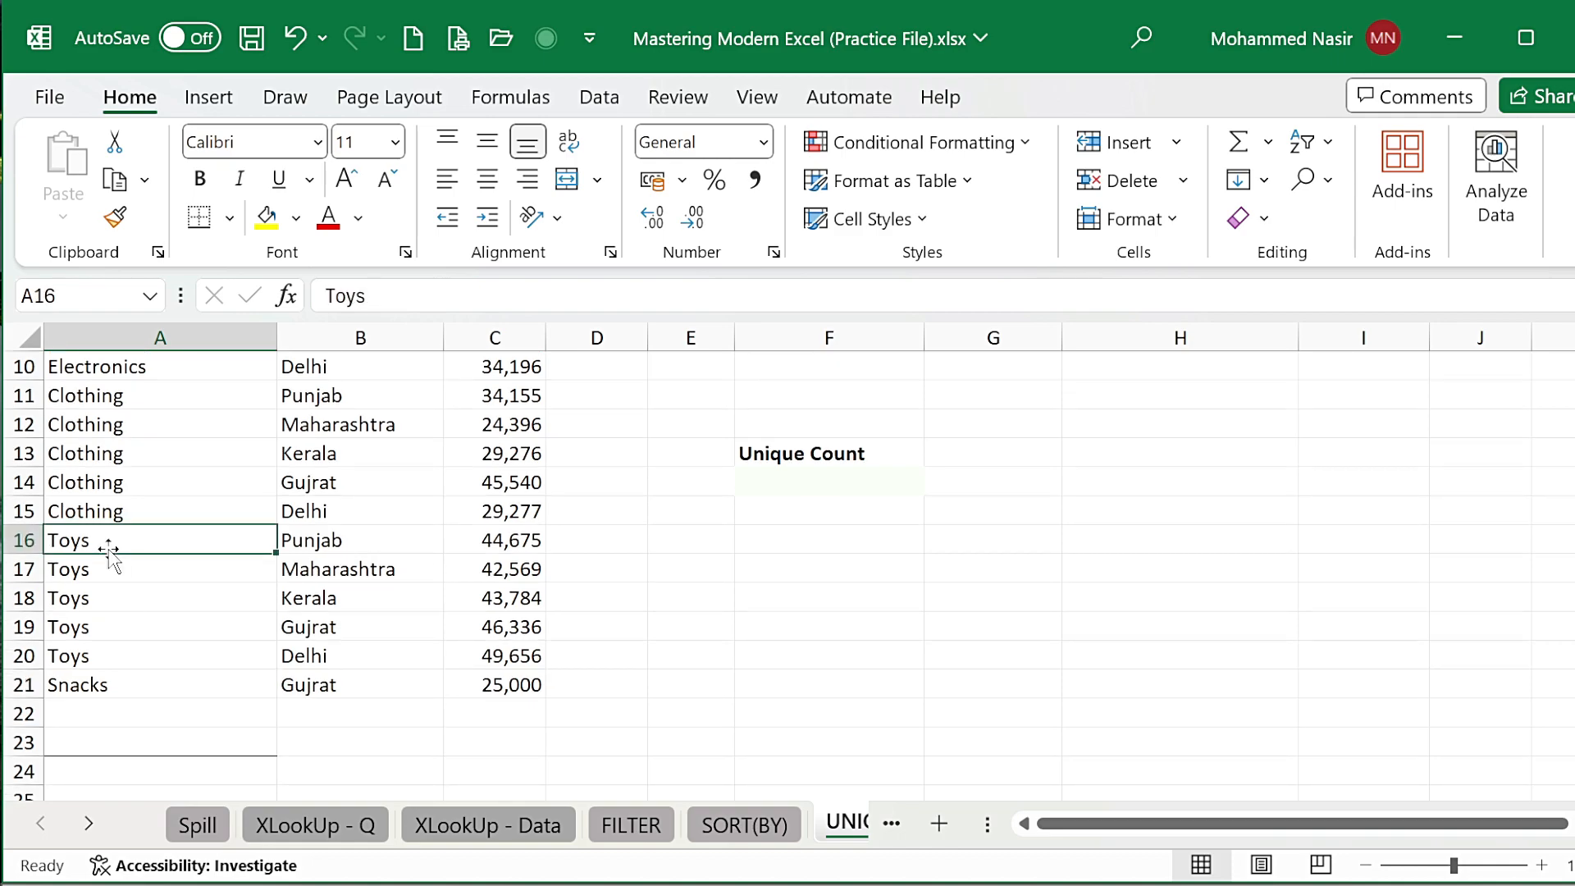
type("ABC")
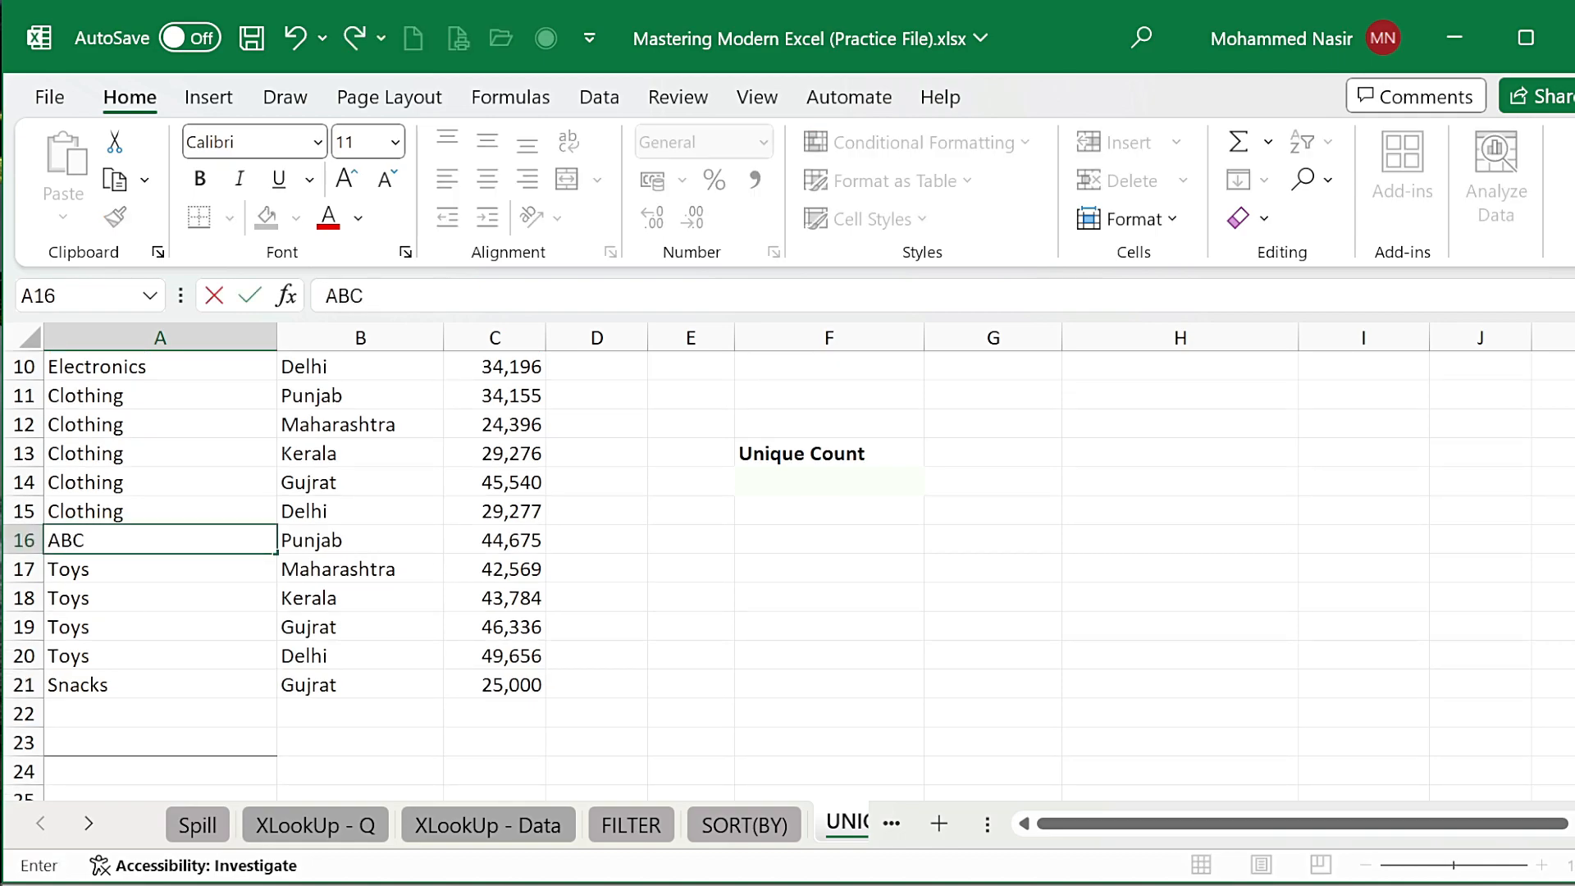
key("Return")
scroll(733, 443, "up", 2)
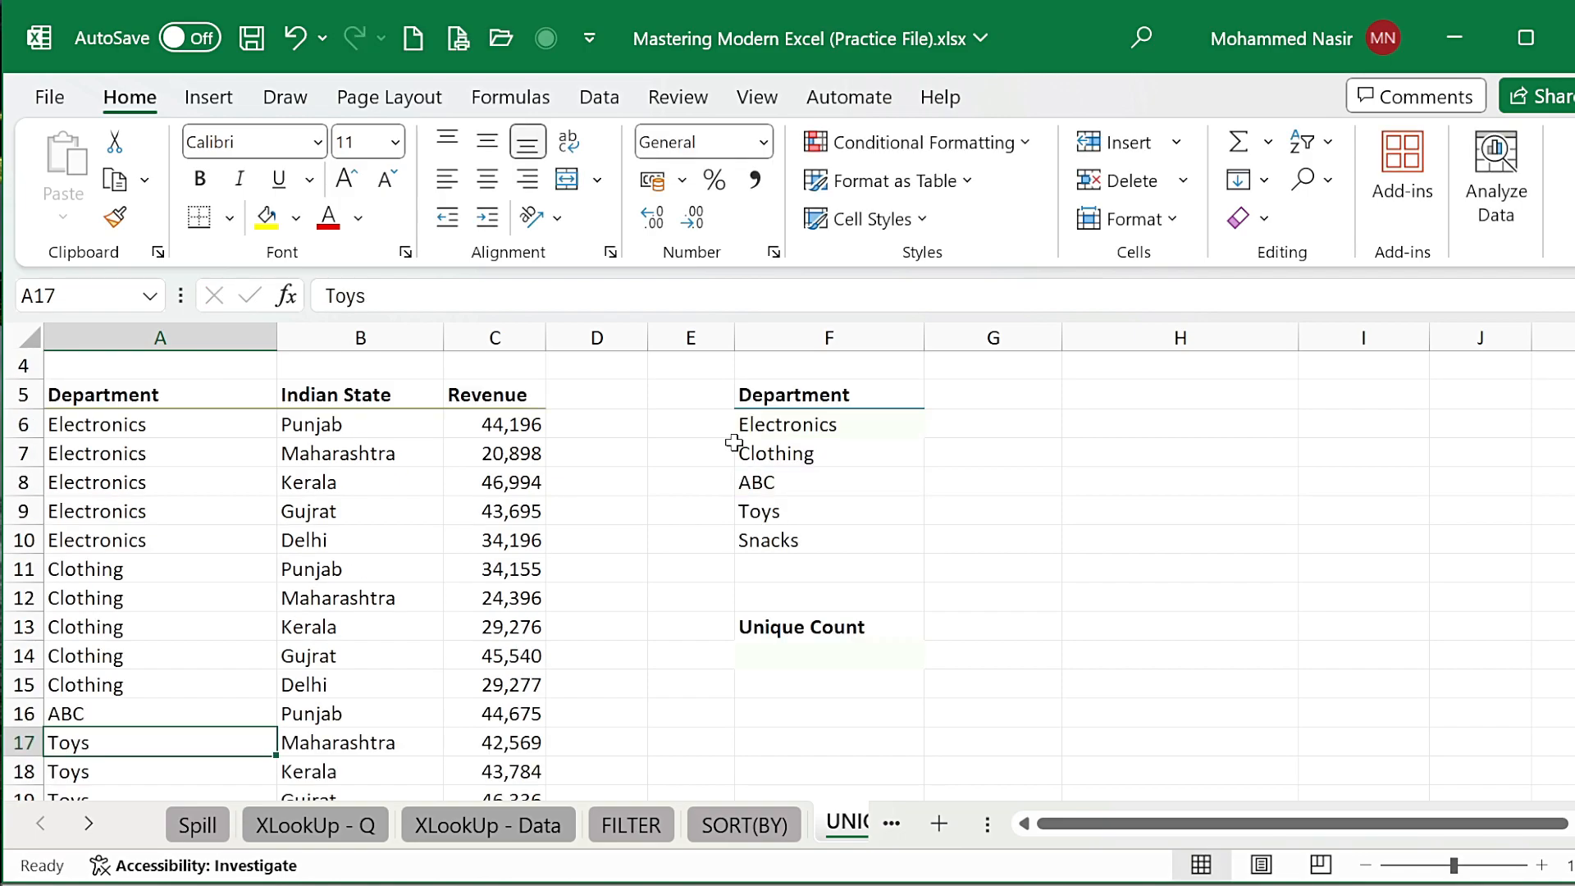
left_click(768, 482)
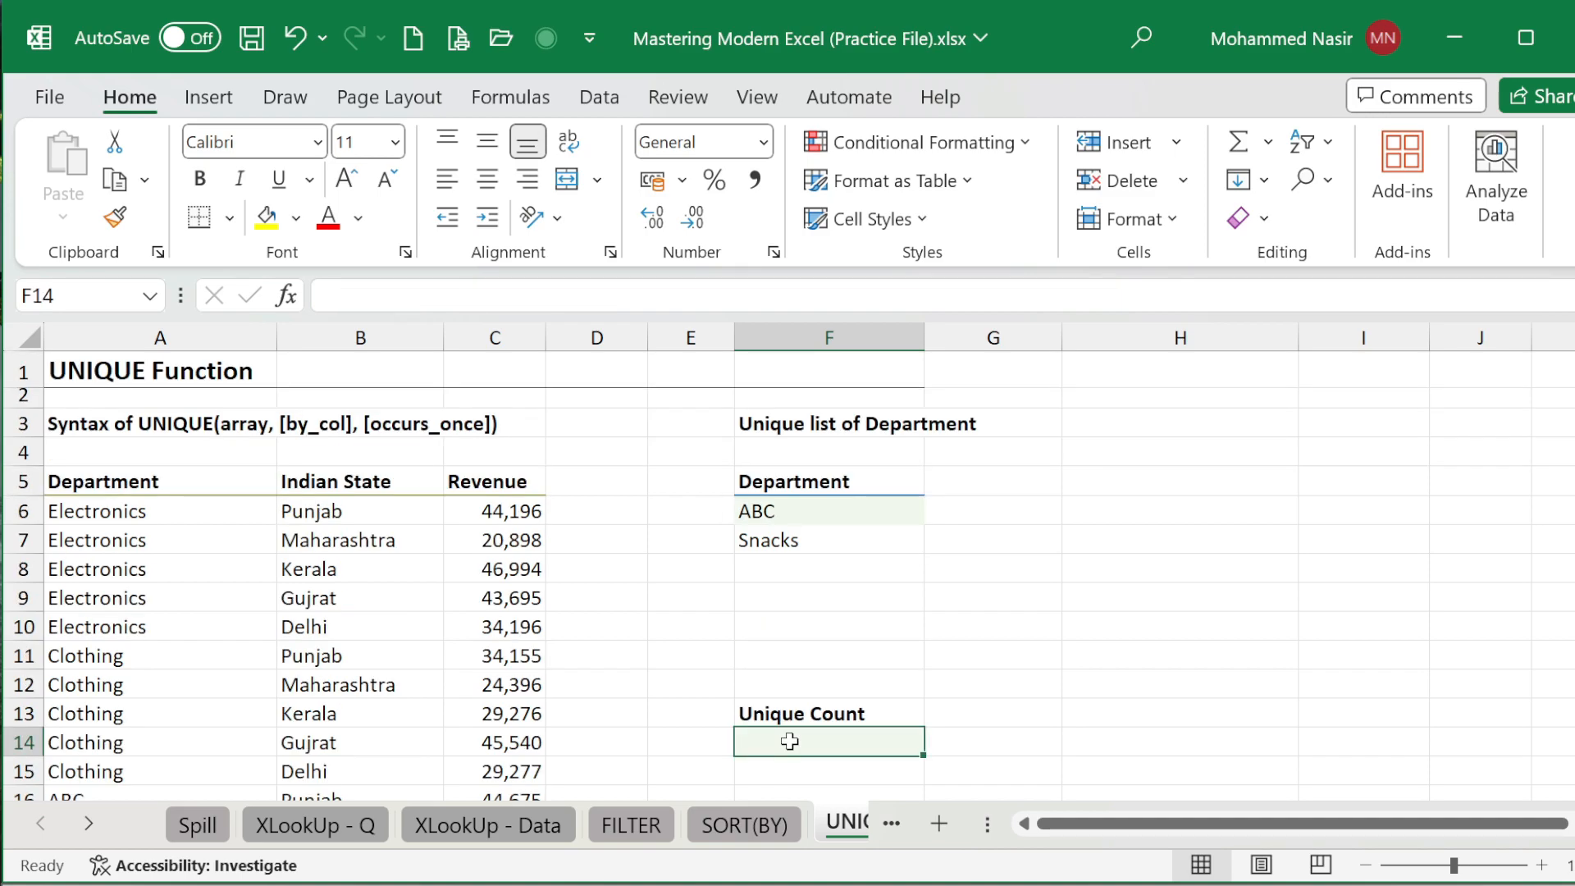
Step: Enter =COUNTA(F6#) in cell F14 to count the entries of the spilled unique department list
type("=C")
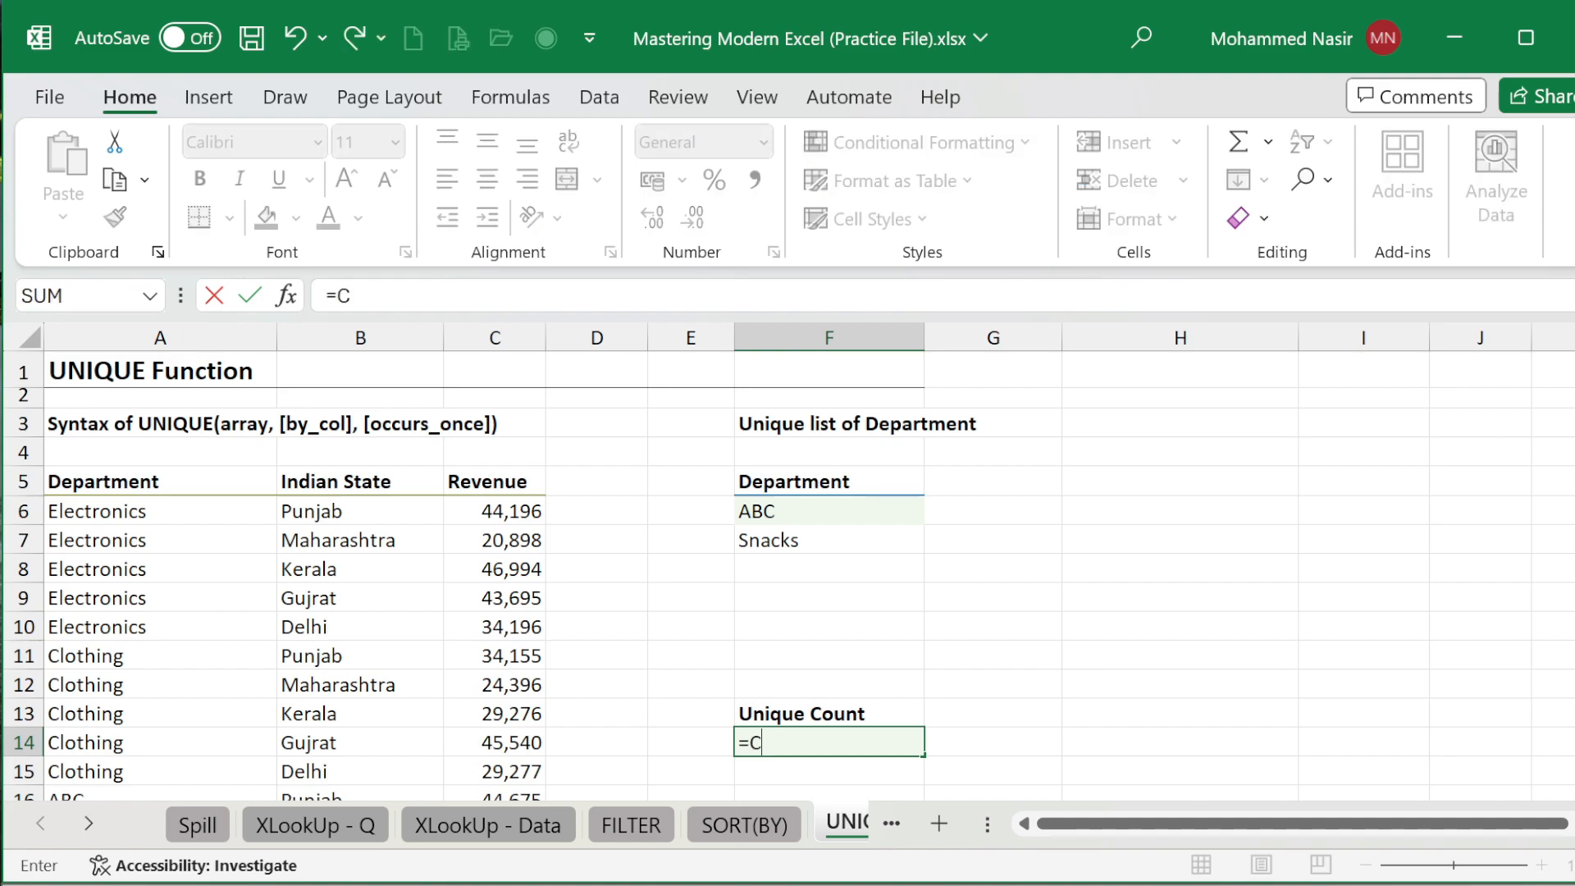
type("OUNT(")
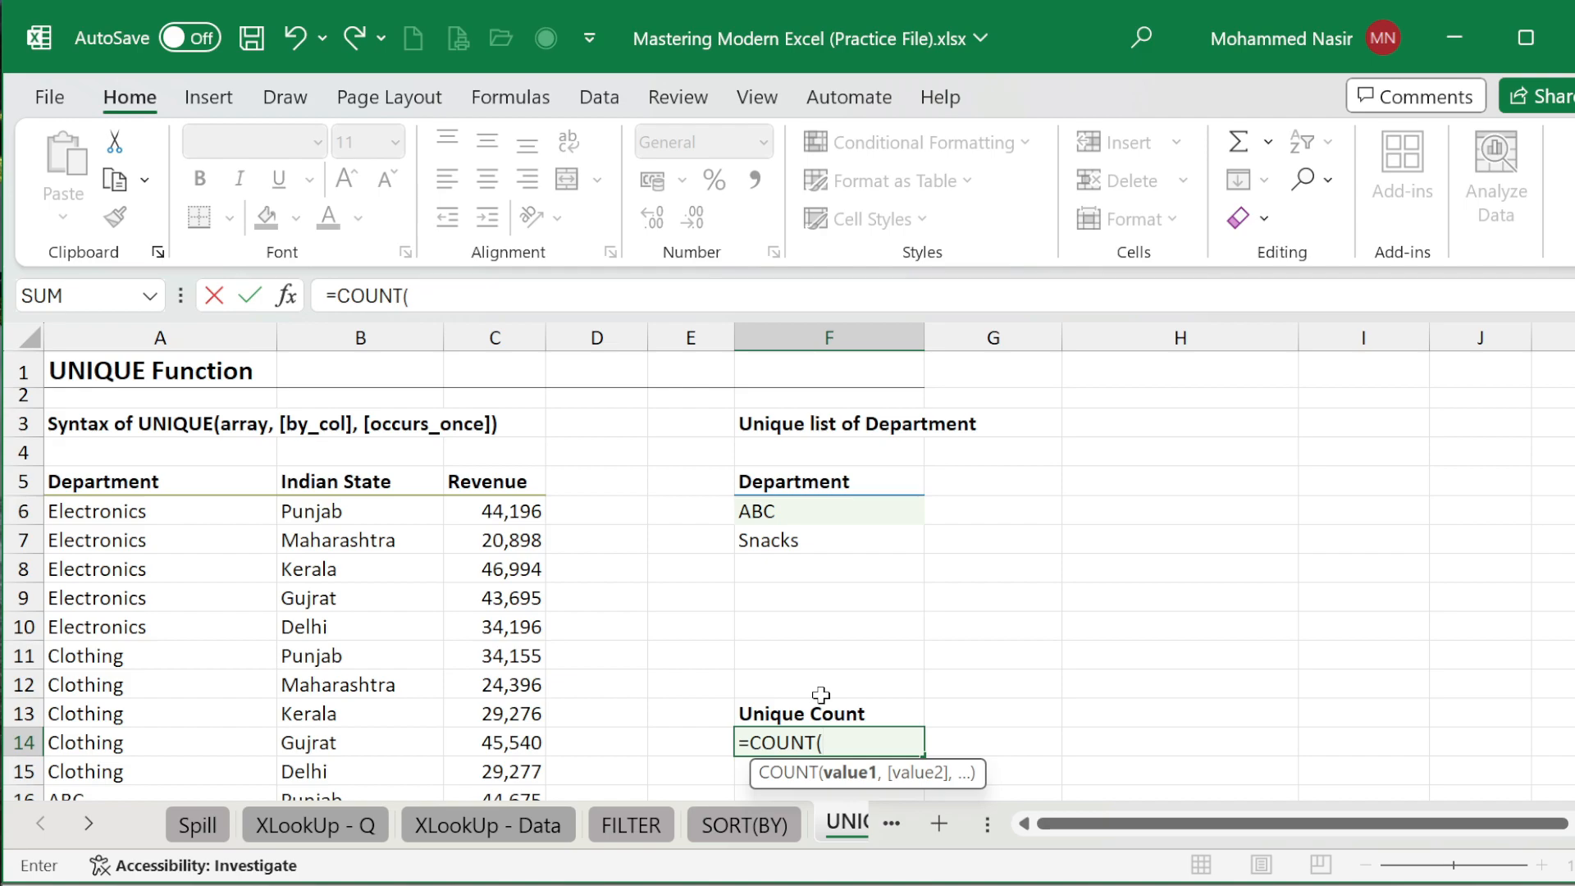
key("BackSpace")
type("A")
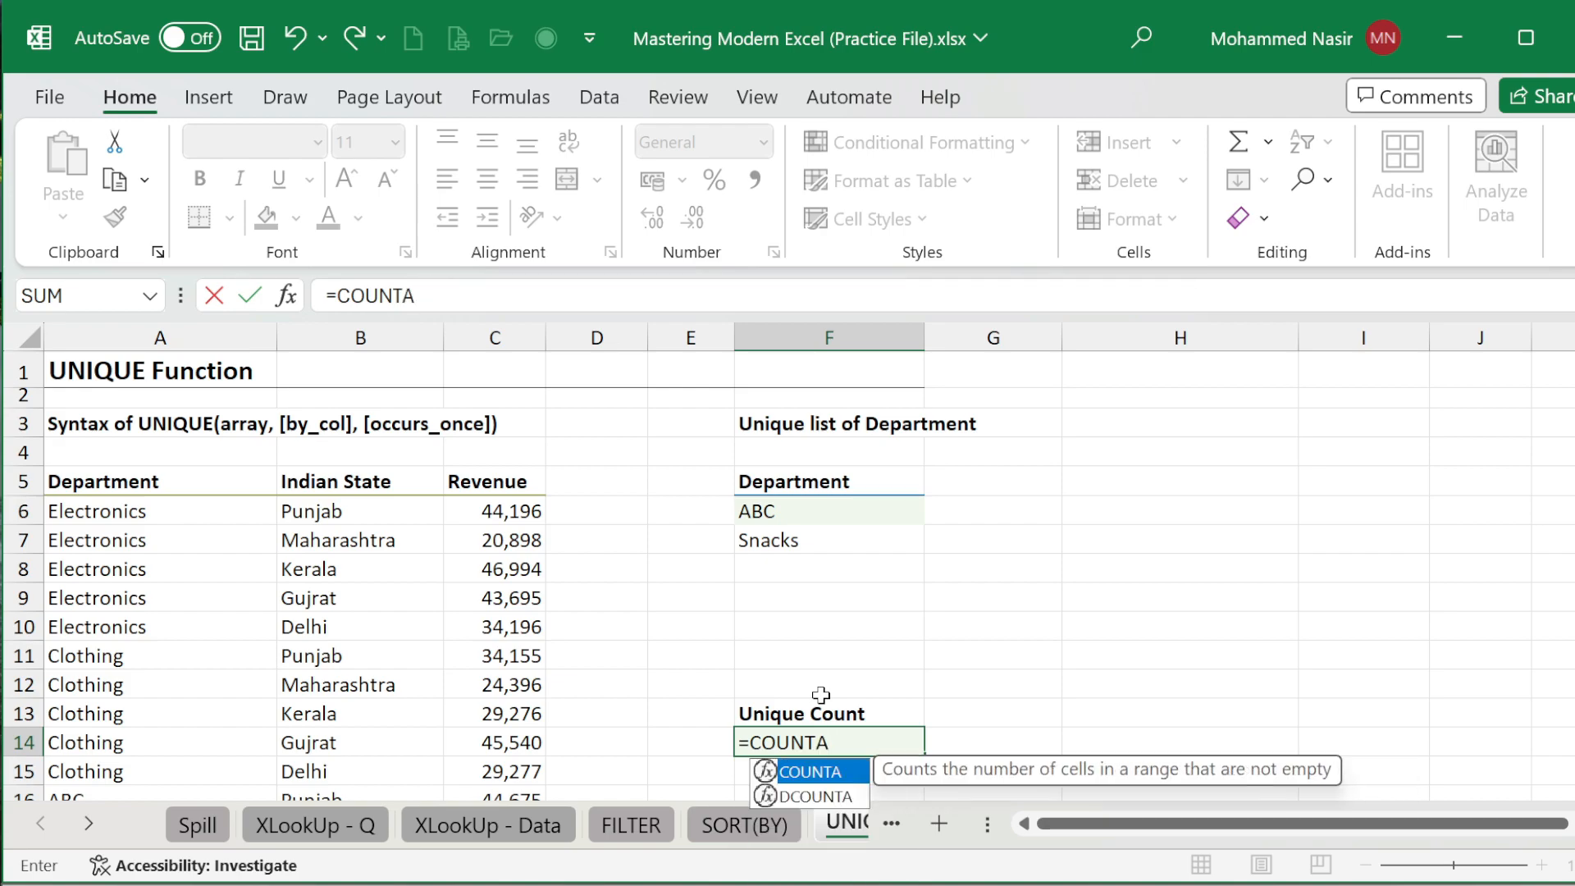
type("(")
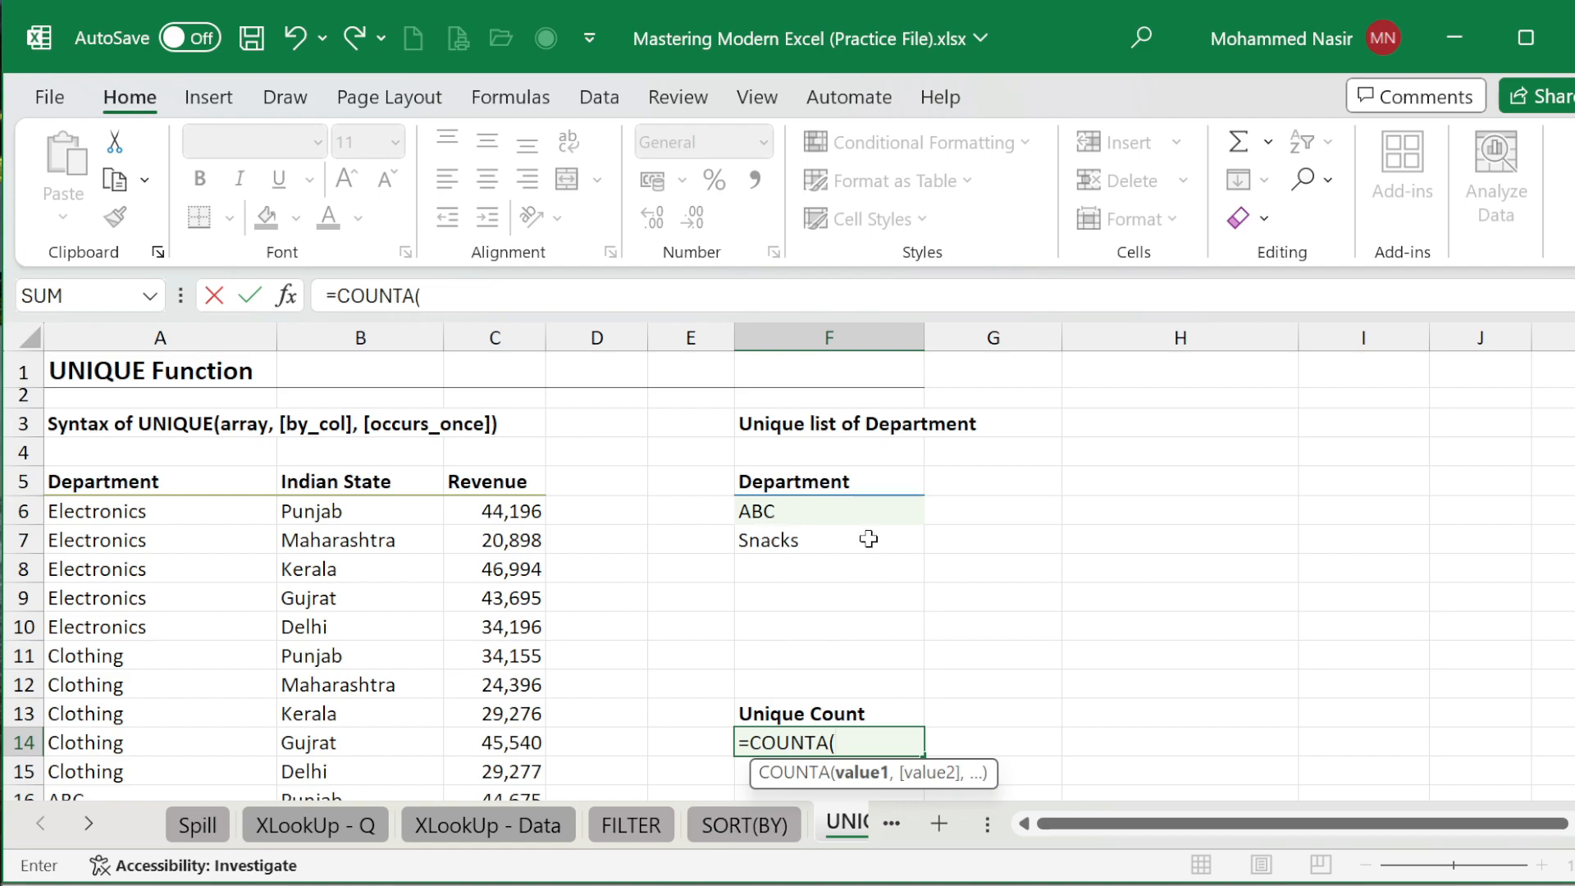
mouse_move(847, 510)
left_mouse_down()
mouse_move(844, 569)
mouse_move(886, 534)
mouse_move(844, 540)
left_mouse_up()
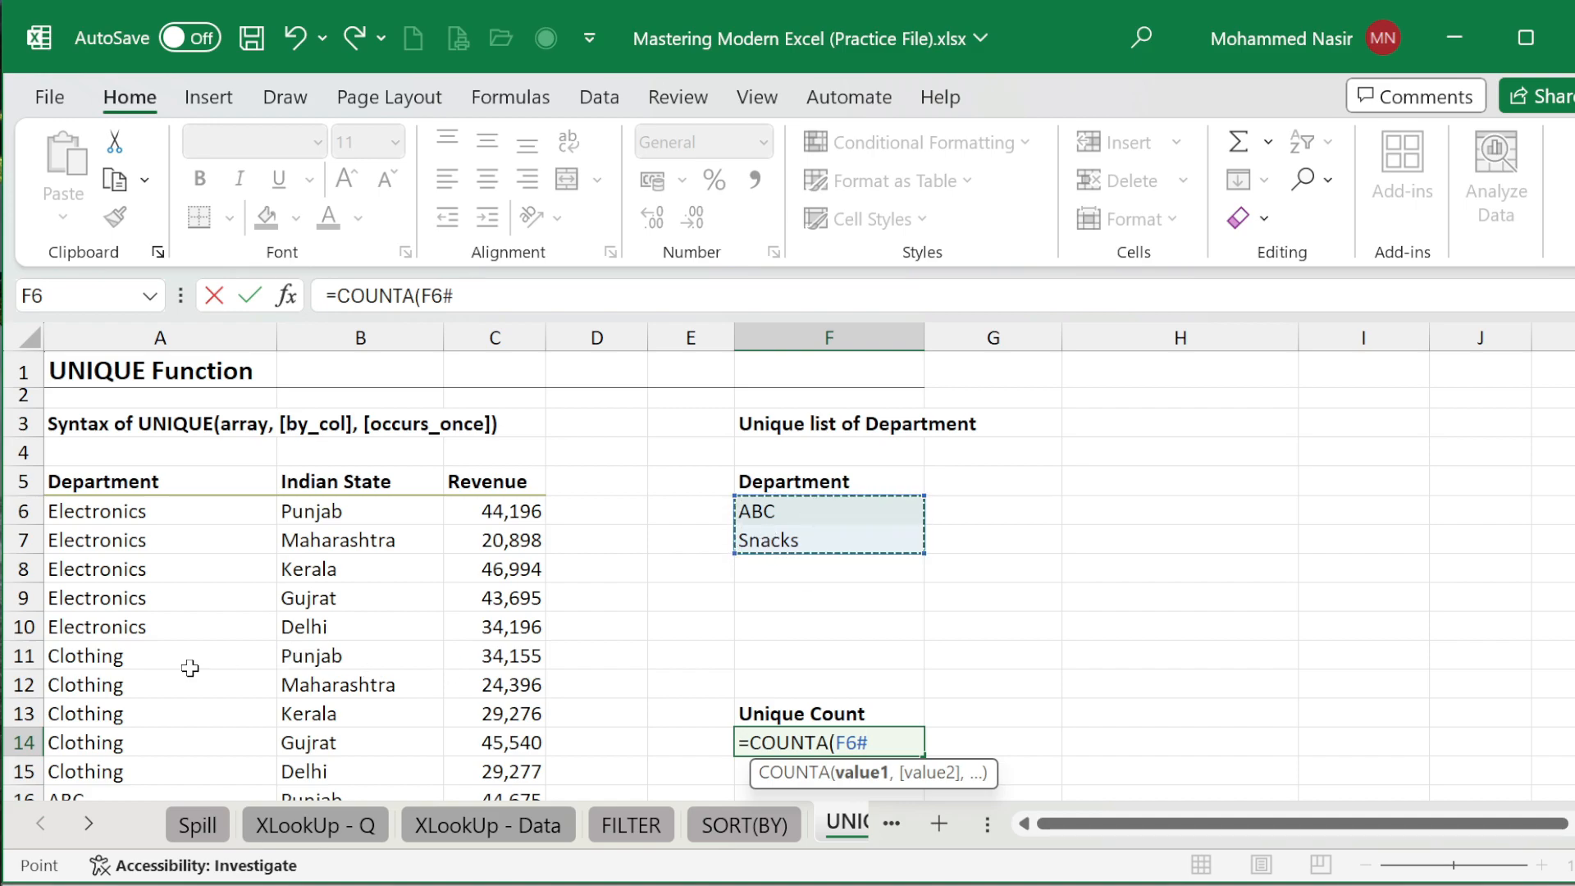
scroll(187, 664, "down", 3)
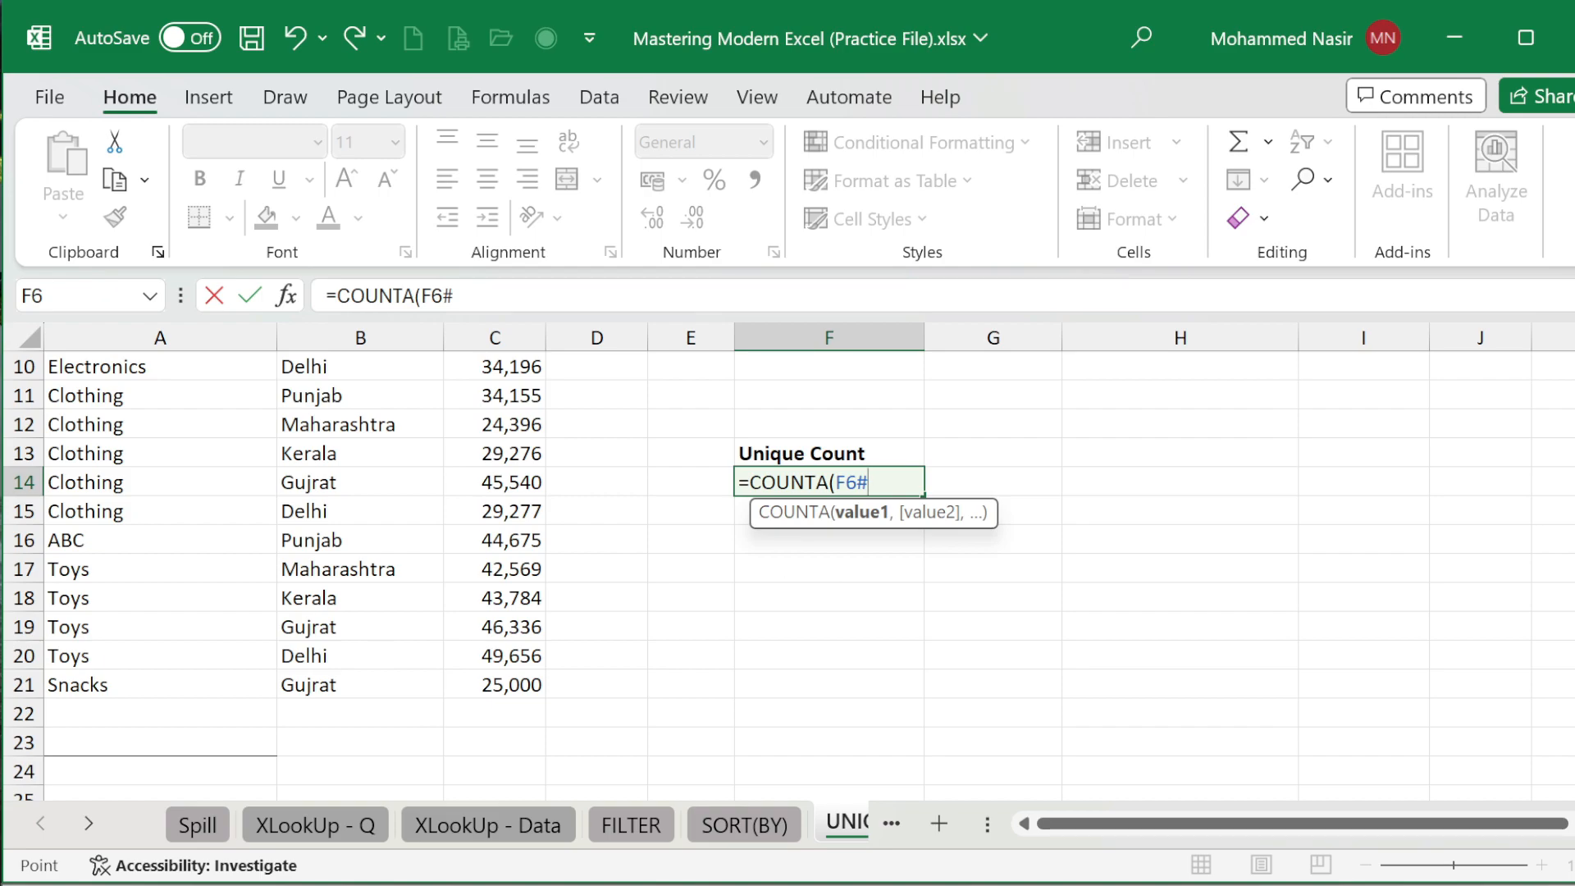
scroll(874, 551, "up", 2)
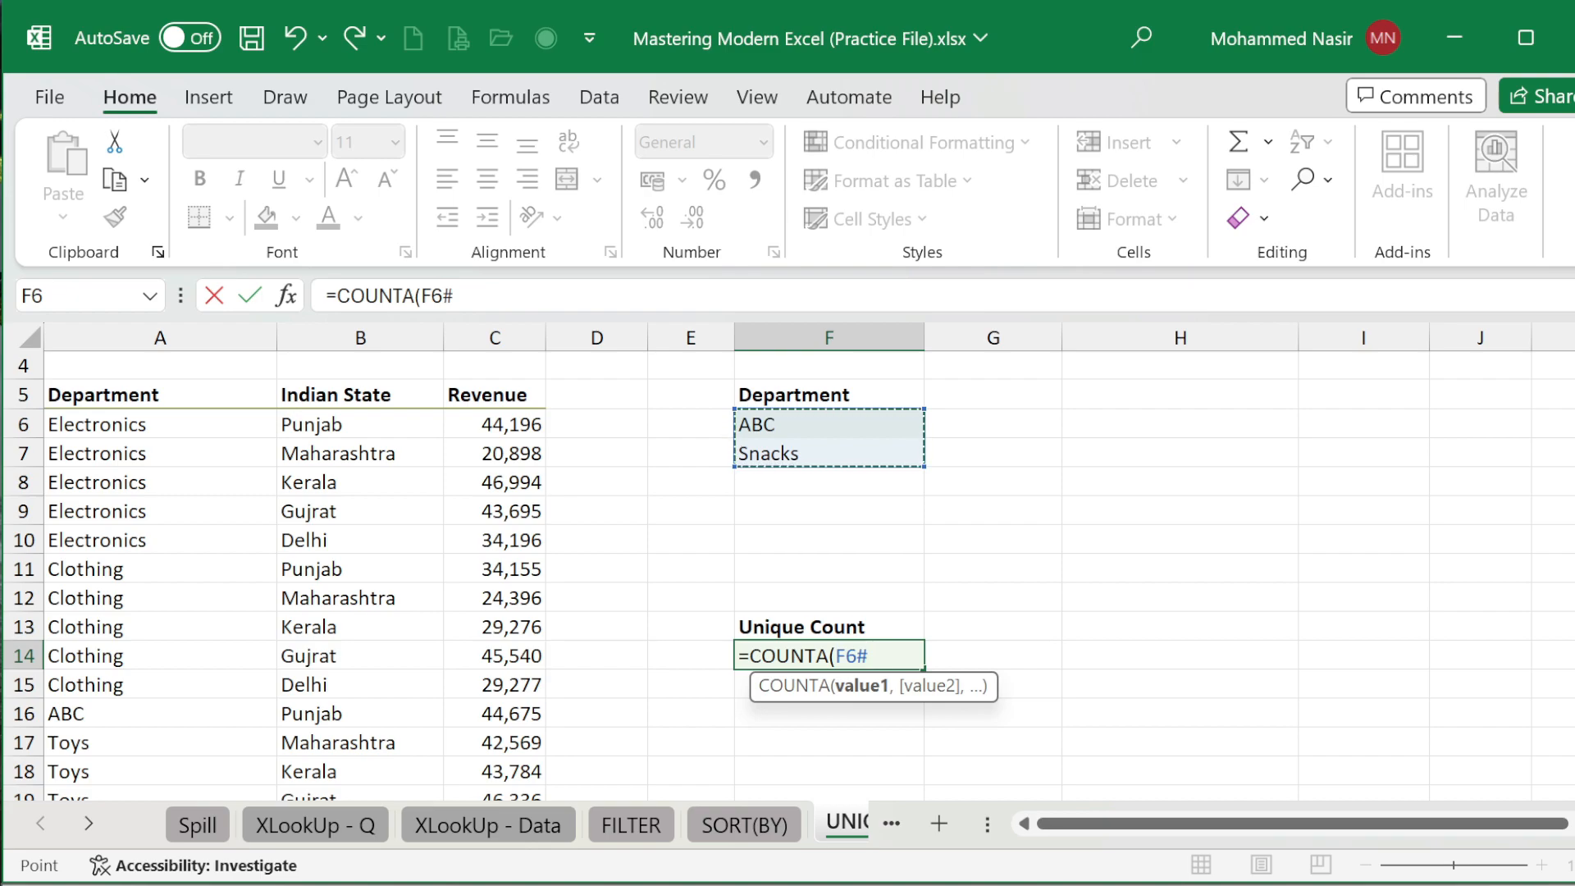
type(")")
key("Return")
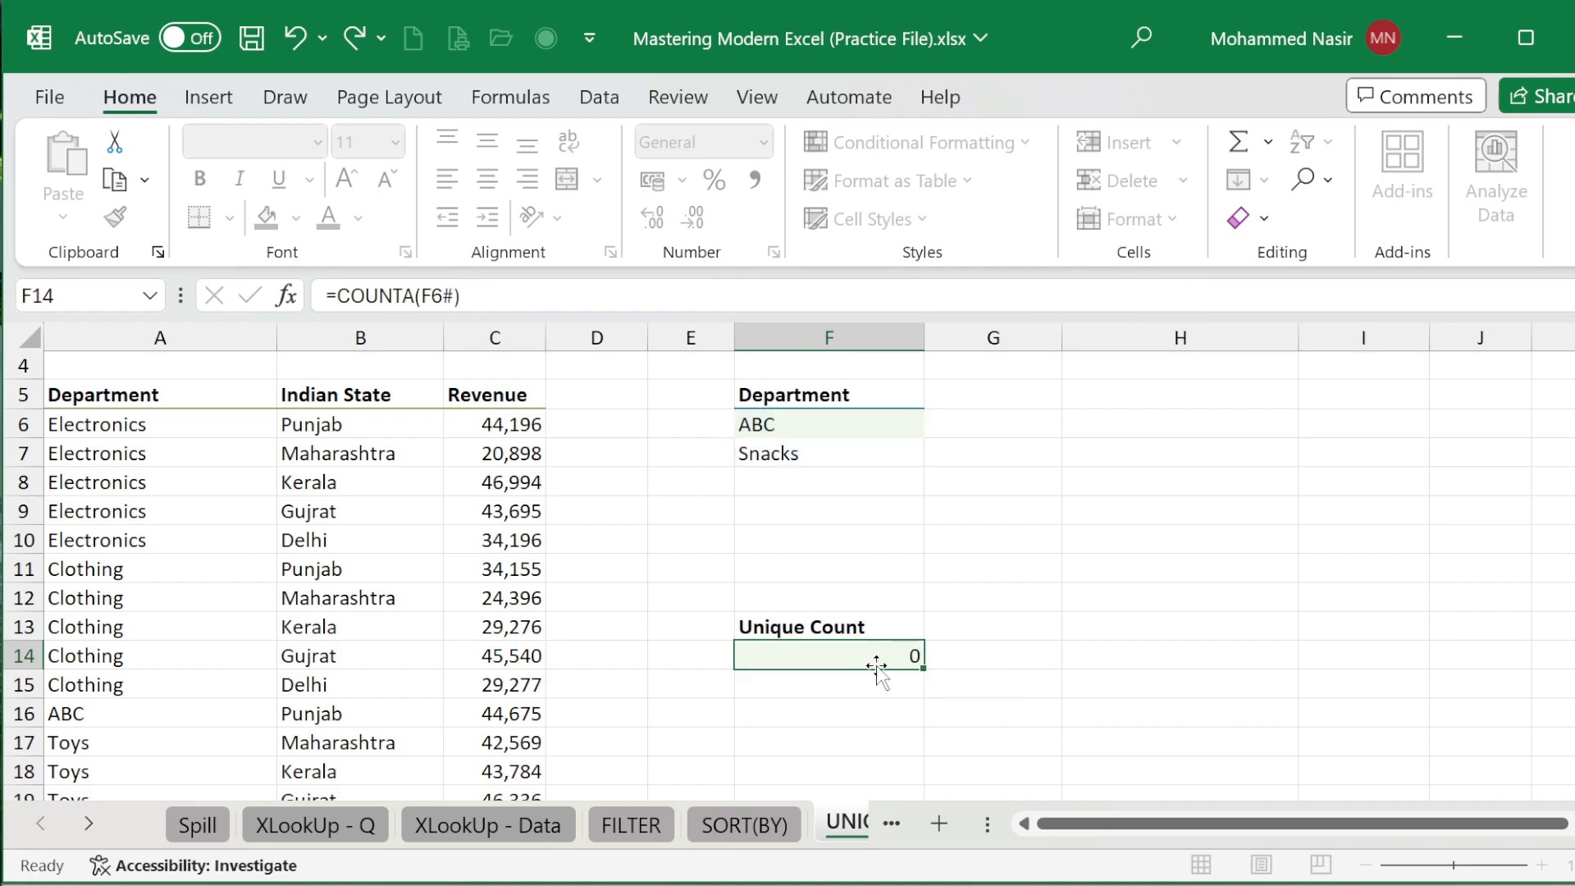
Step: Set the exactly_once argument of the UNIQUE formula in F6 to FALSE to return every distinct item
left_click(845, 425)
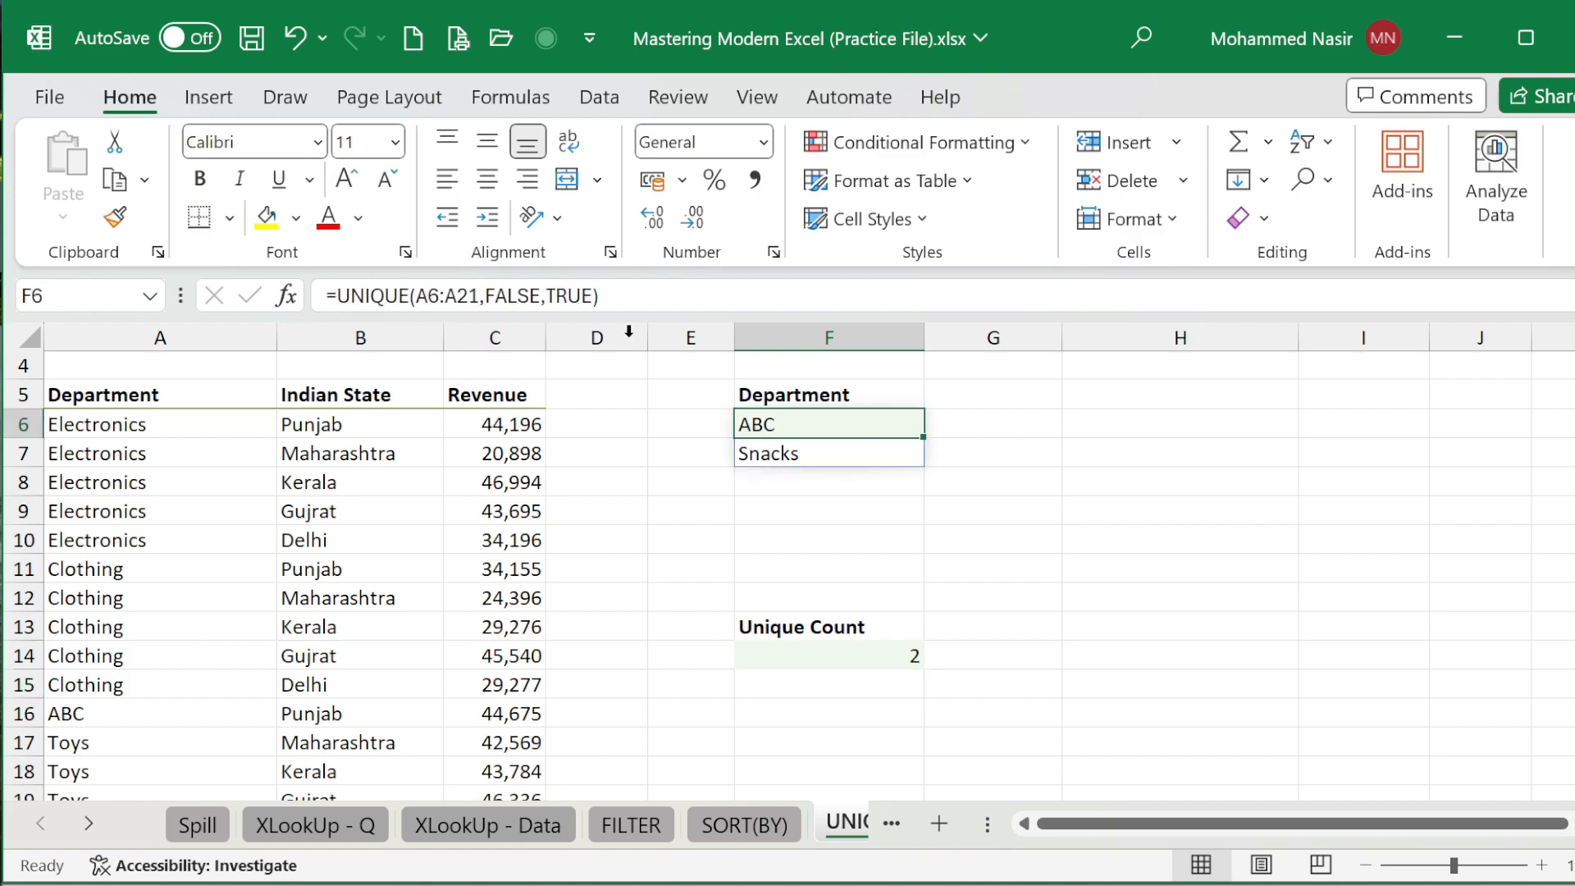
left_click(597, 297)
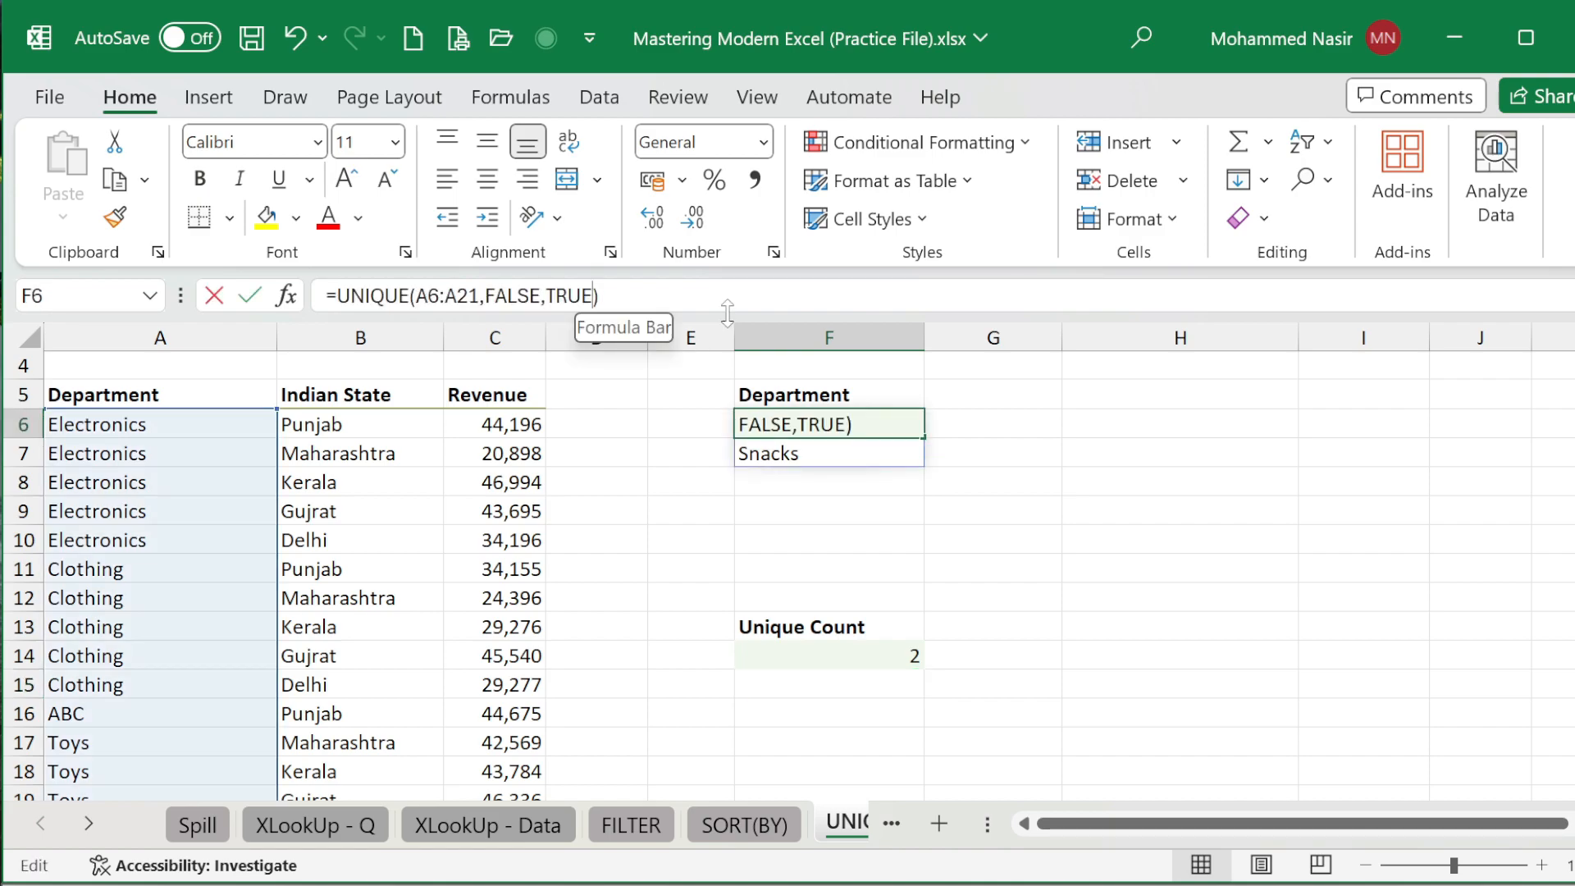
key("Delete")
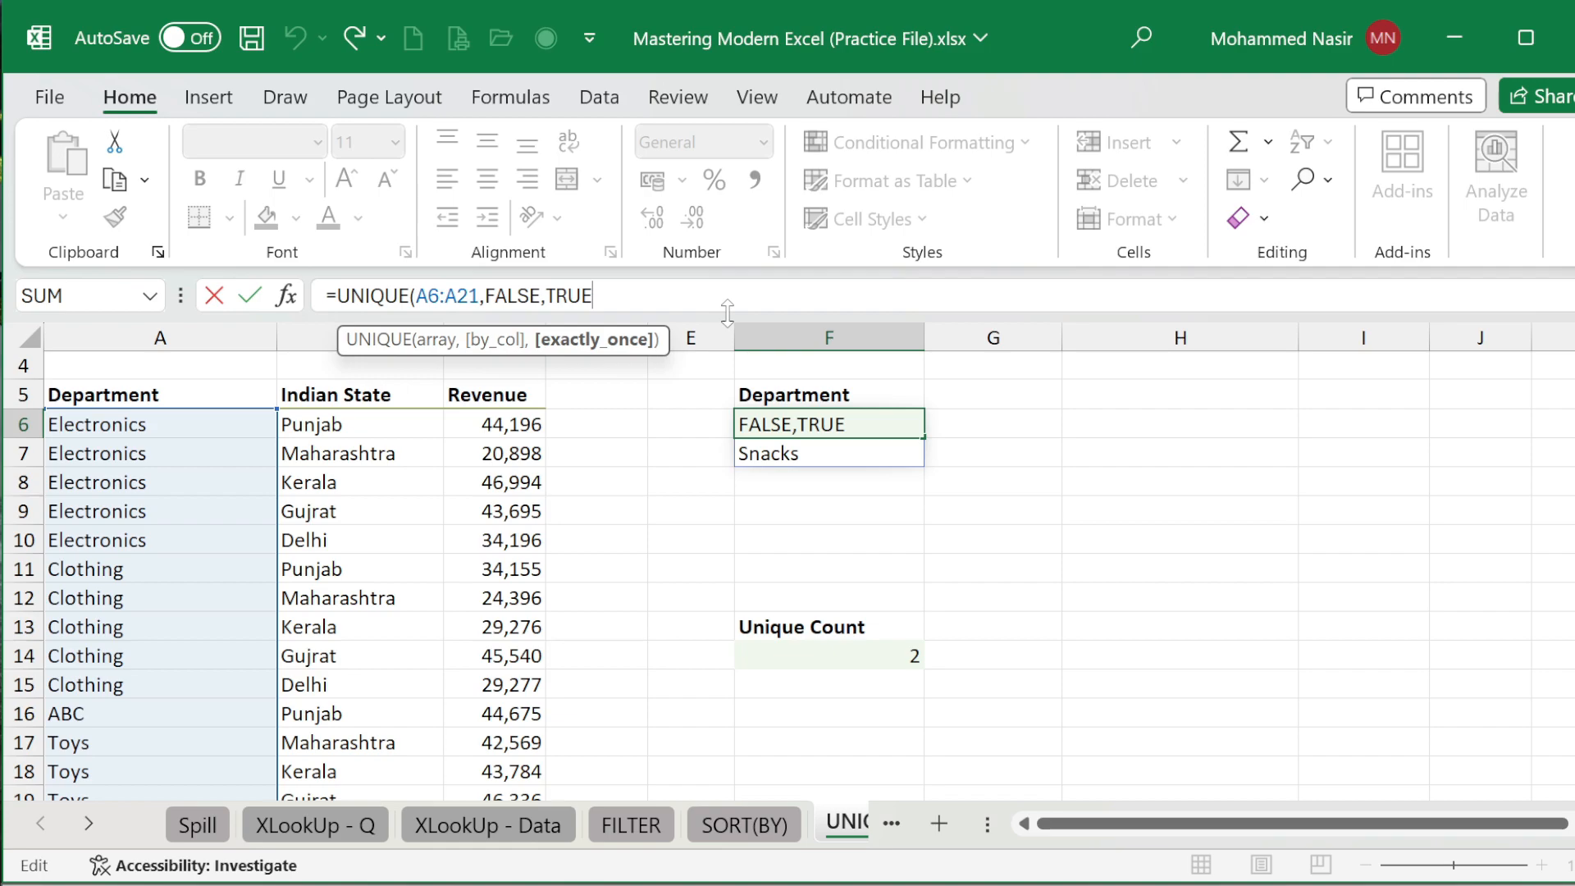
key("BackSpace")
key("BackSpace")
key("BackSpace")
key("BackSpace")
key("Down")
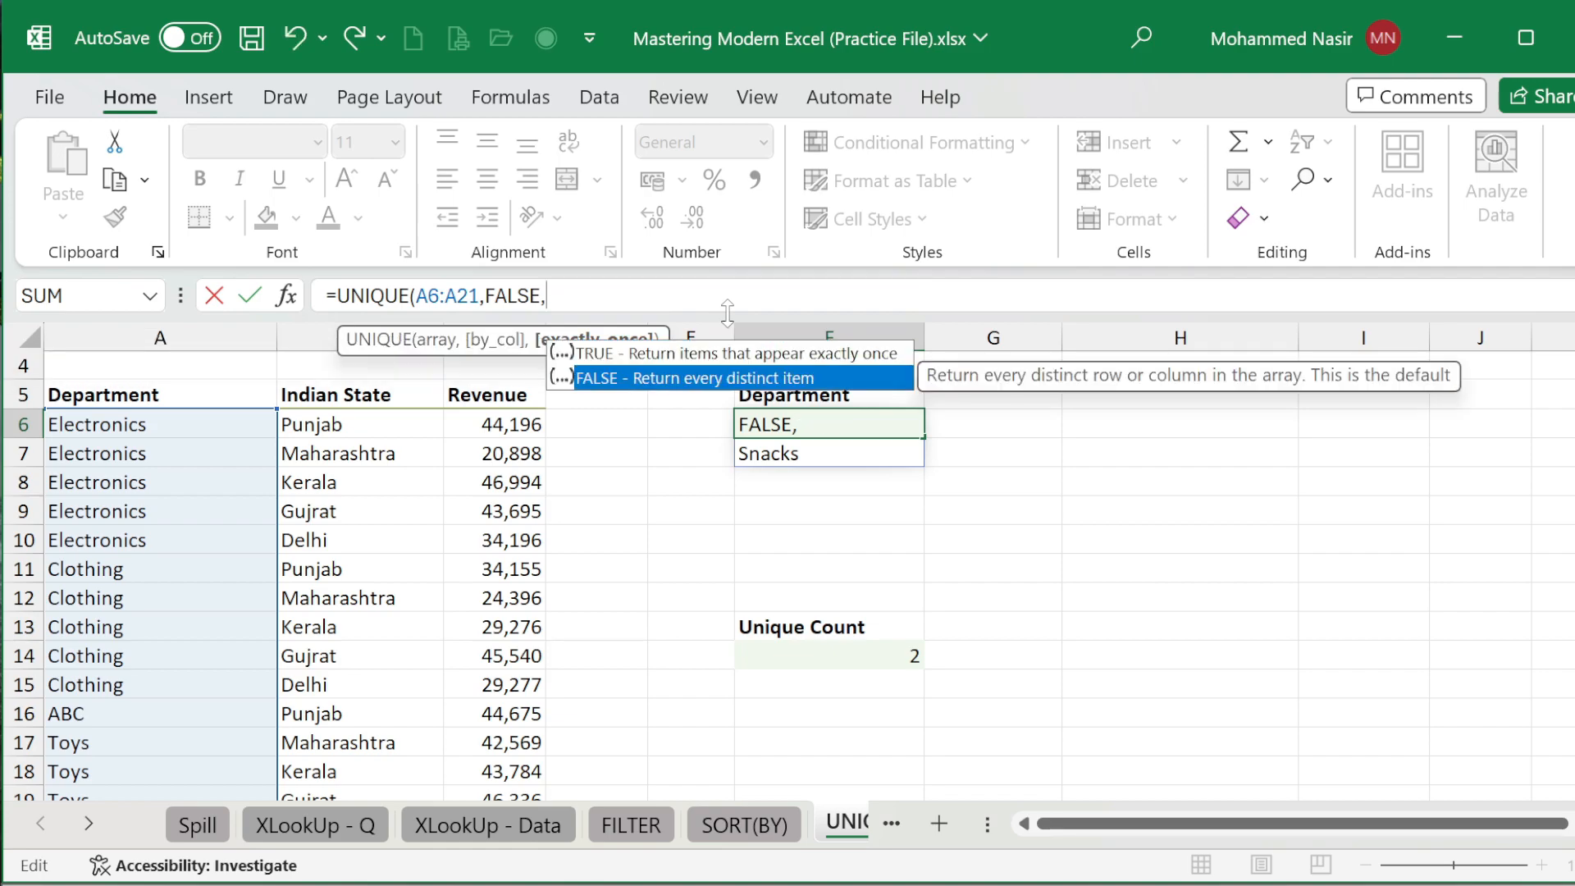
key("Tab")
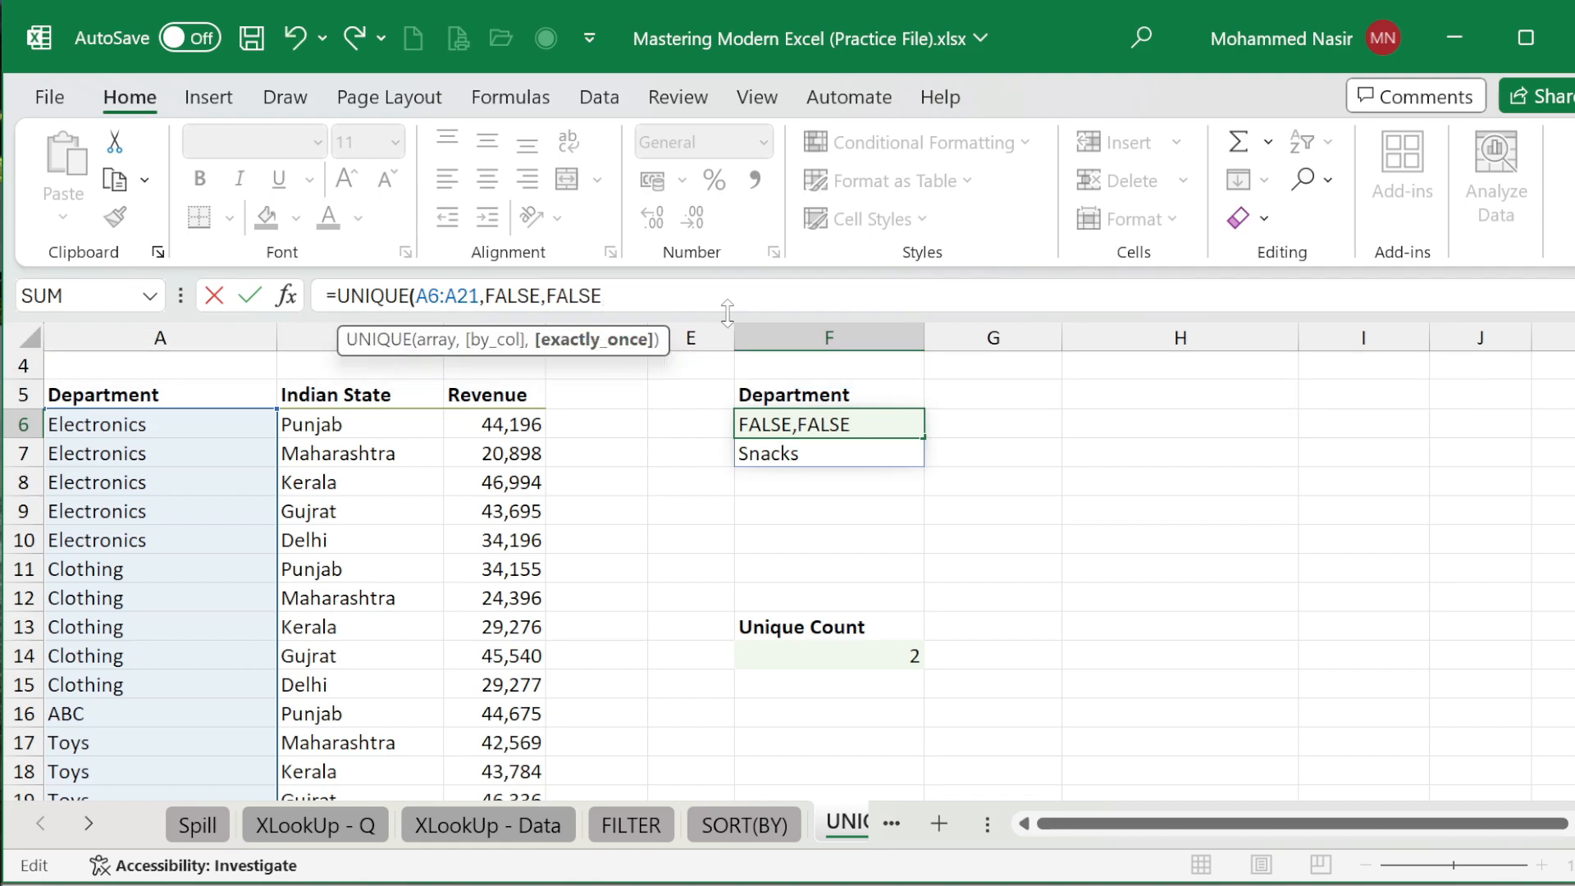
type(")")
key("Return")
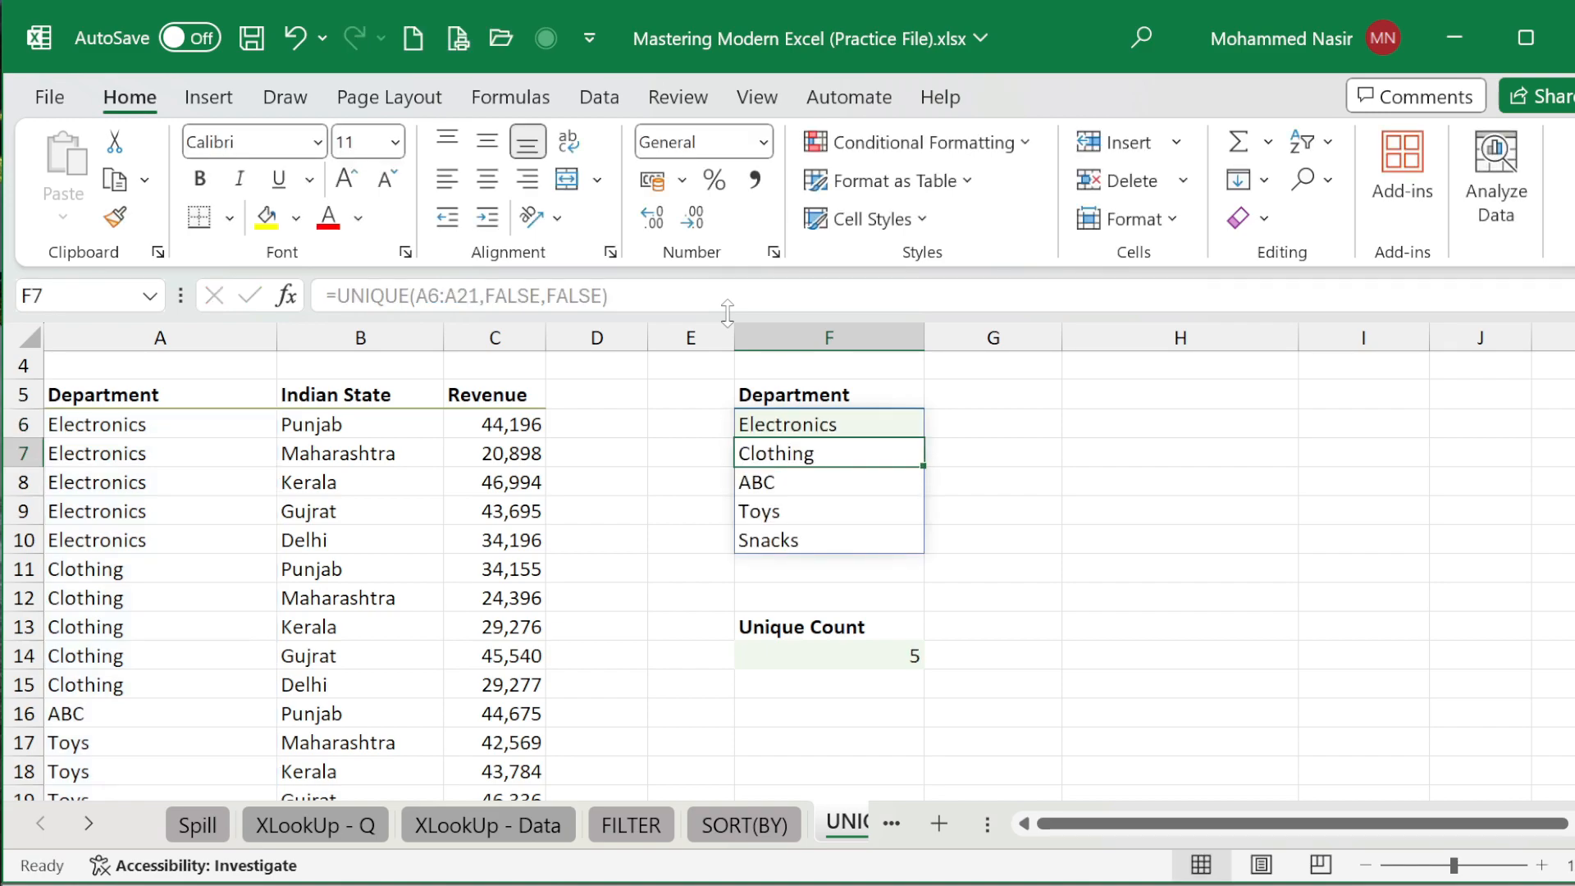
Step: Inspect the spill reference F6# in the COUNTA formula of cell F14 and compare it with the unique list
left_click(907, 661)
left_click(472, 295)
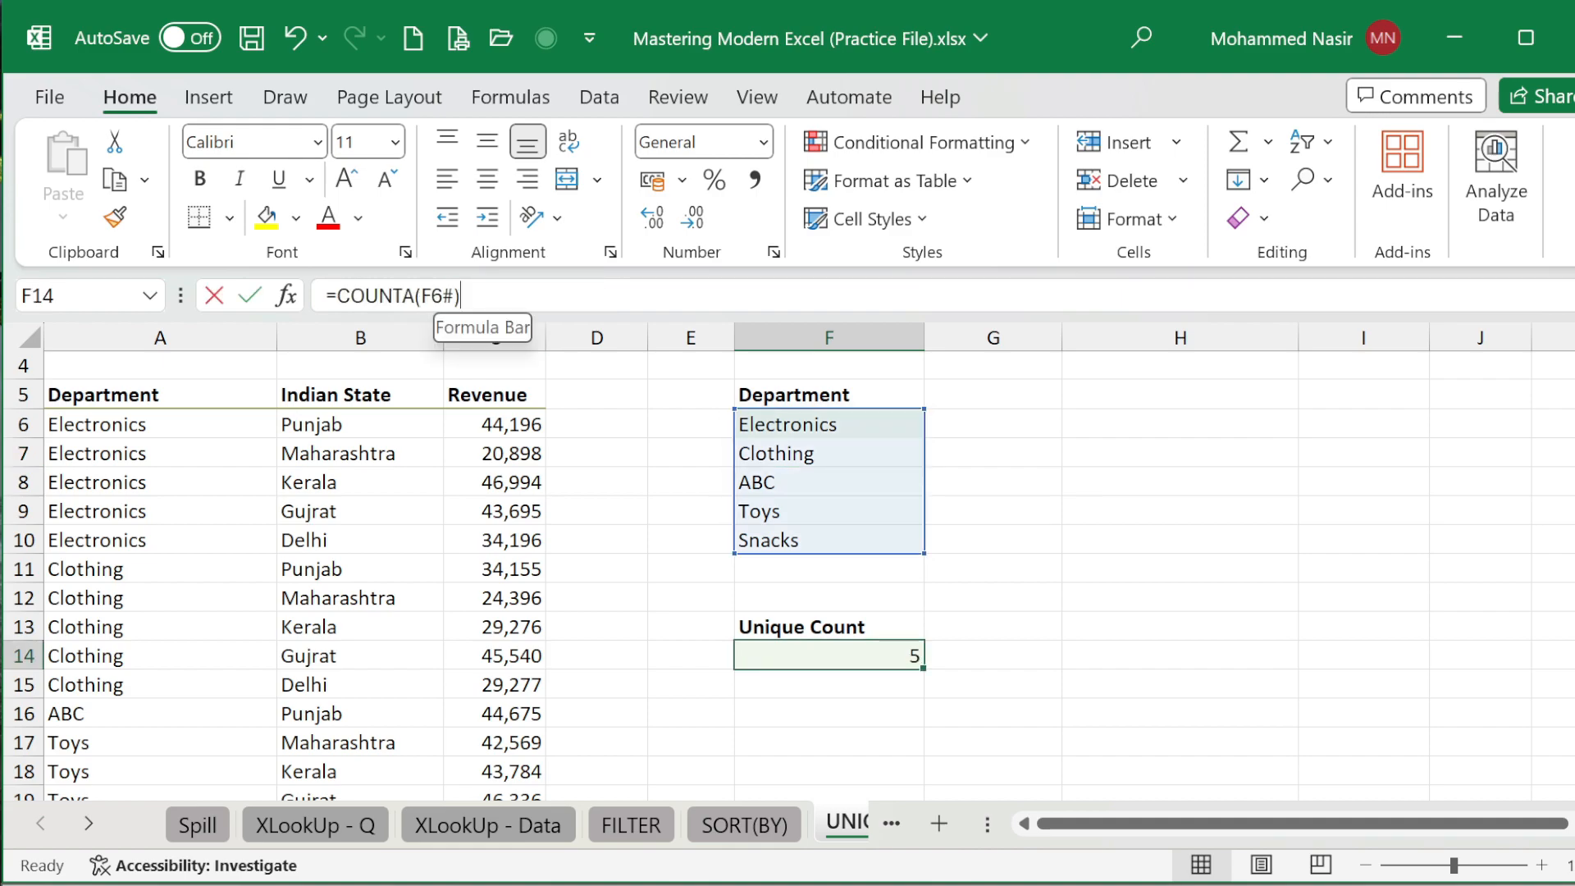
left_click(443, 295)
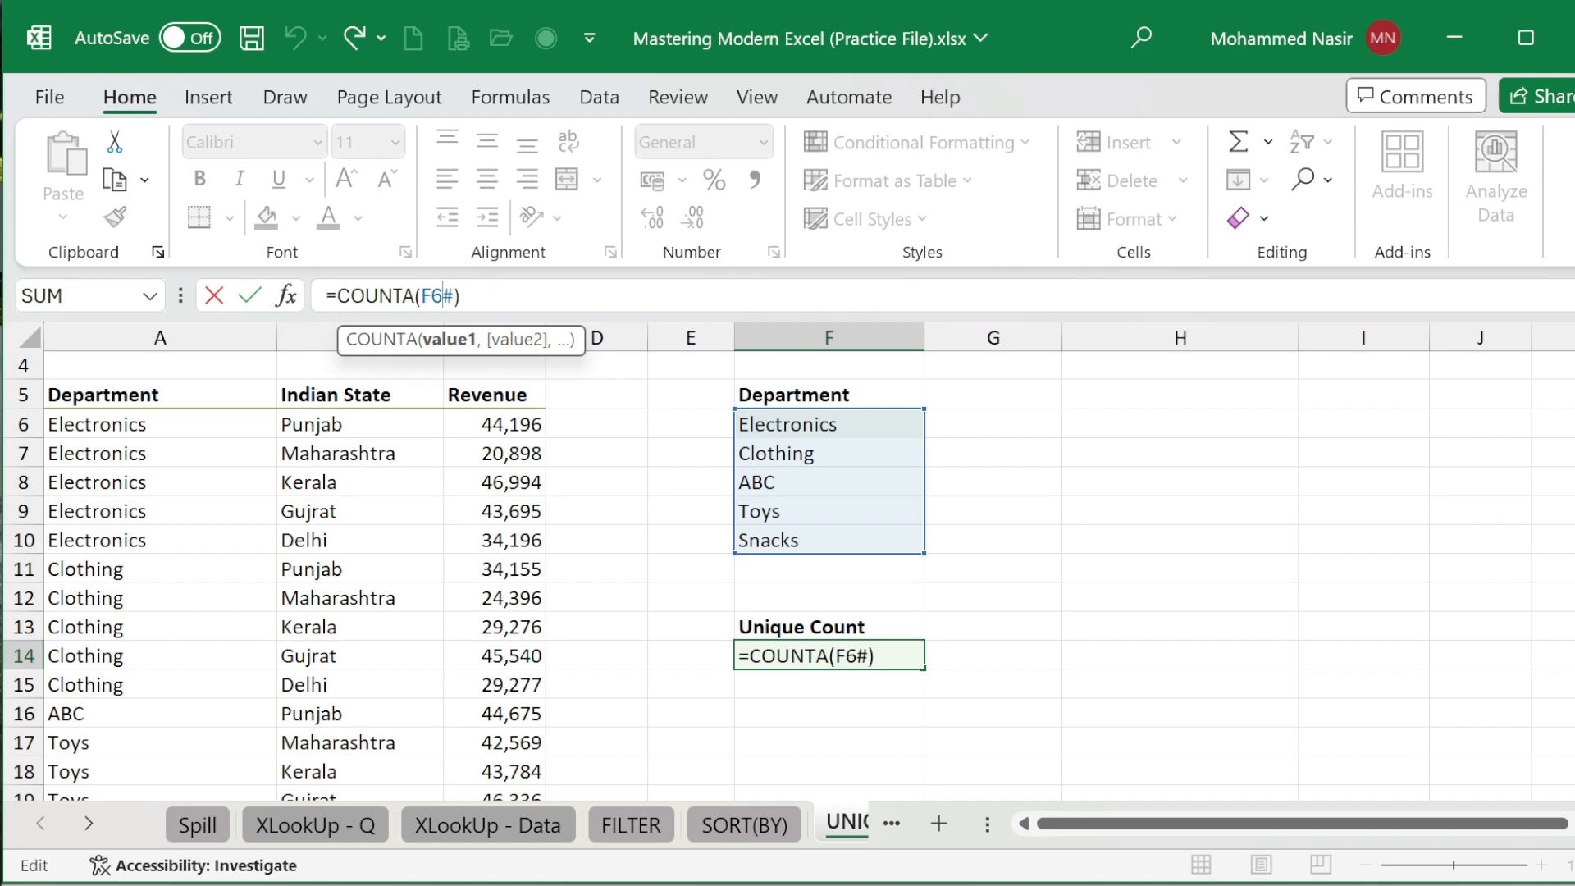
scroll(686, 513, "down", 2)
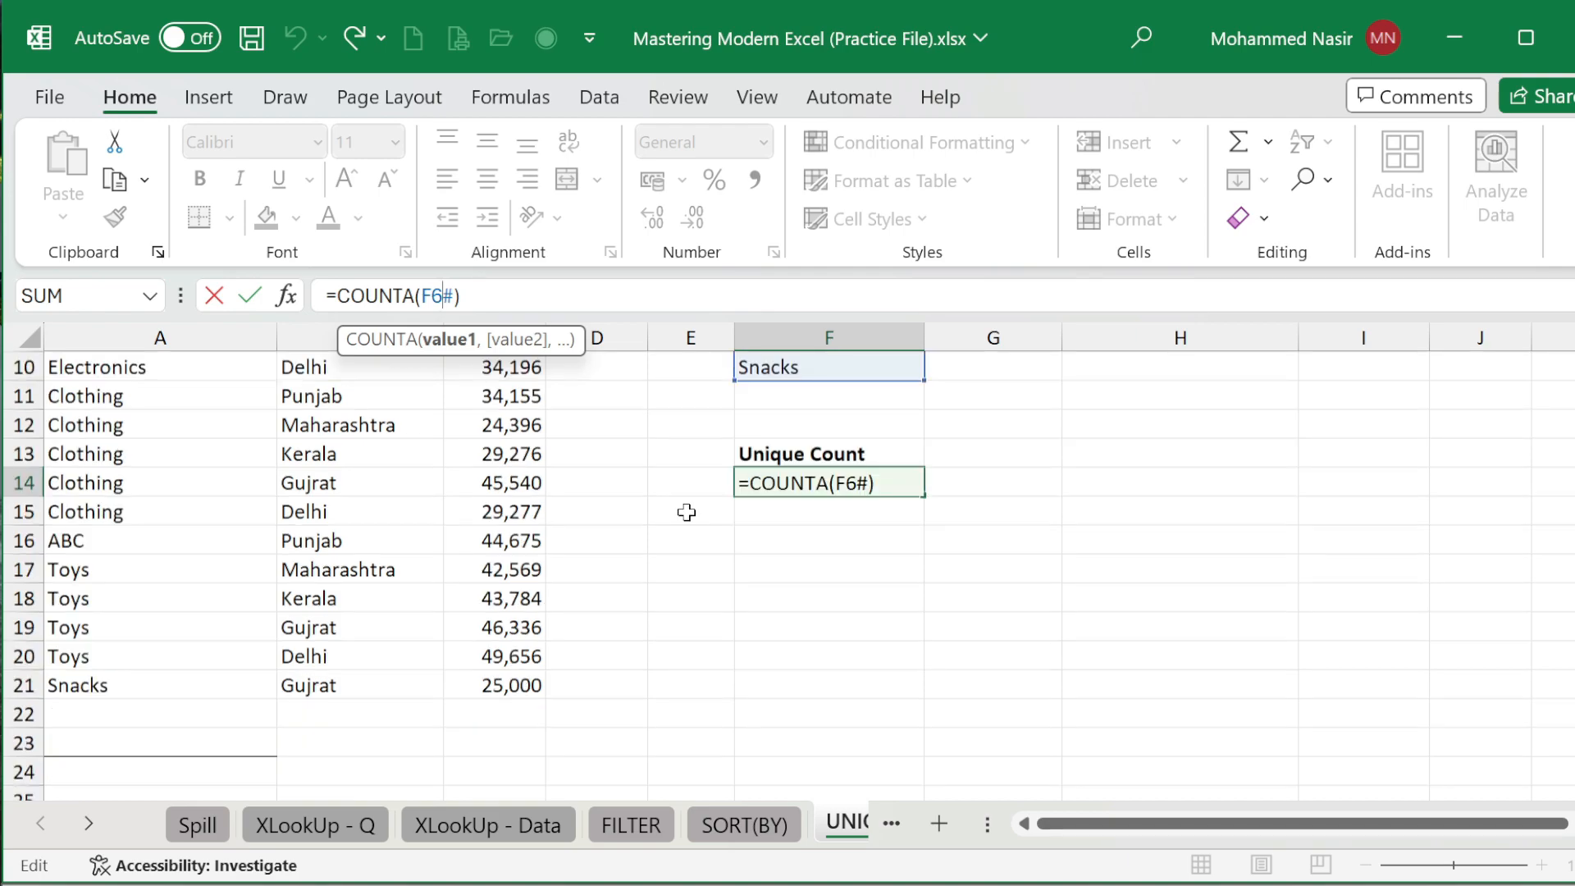
left_click(851, 482)
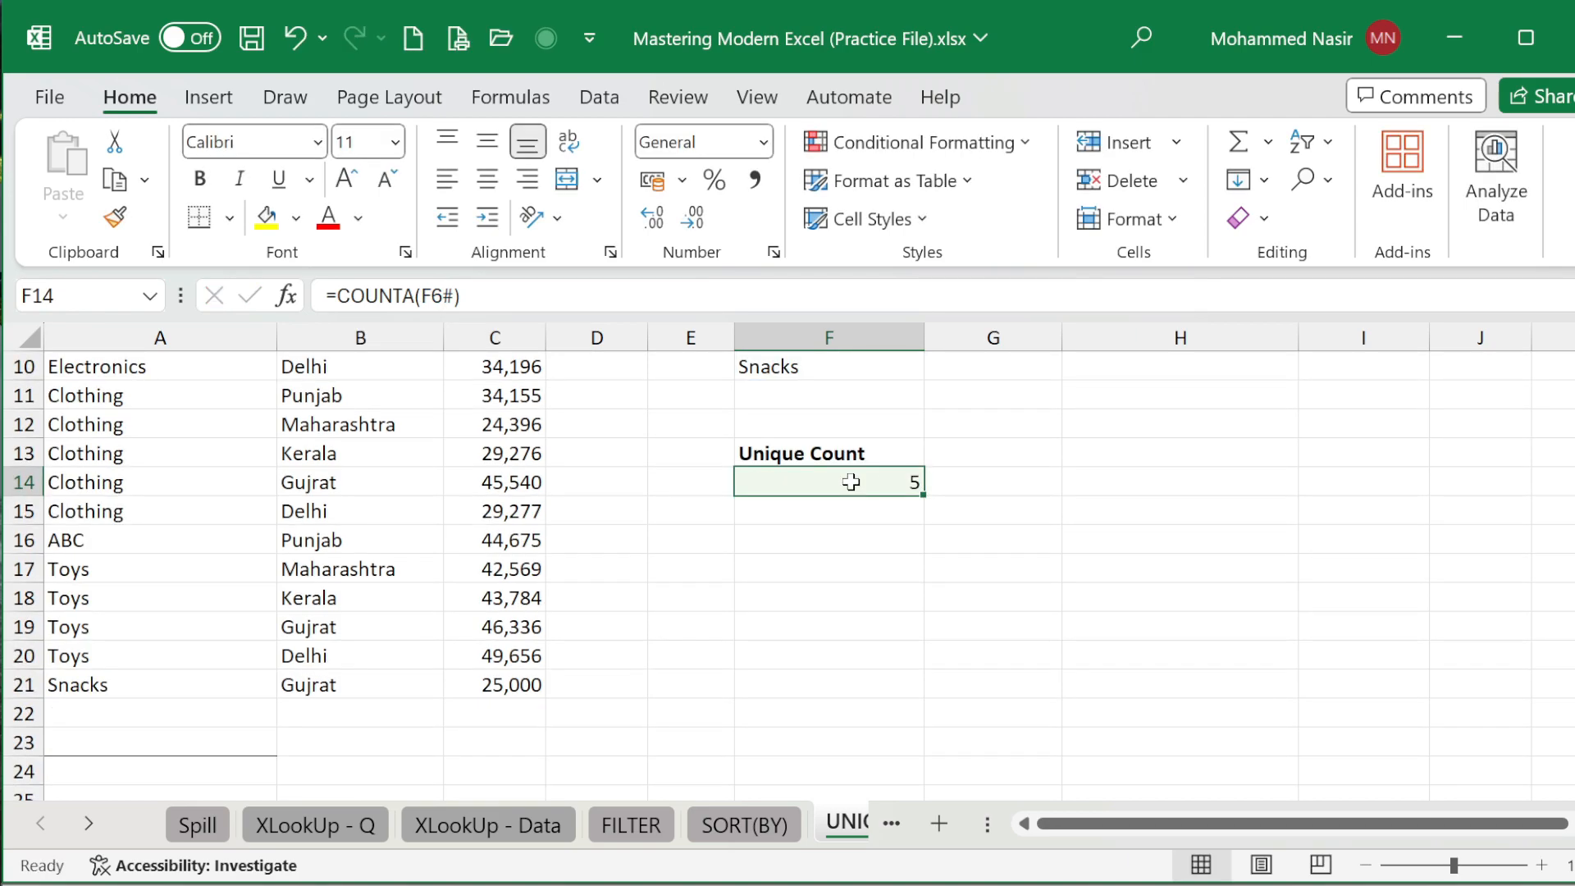
scroll(813, 511, "up", 3)
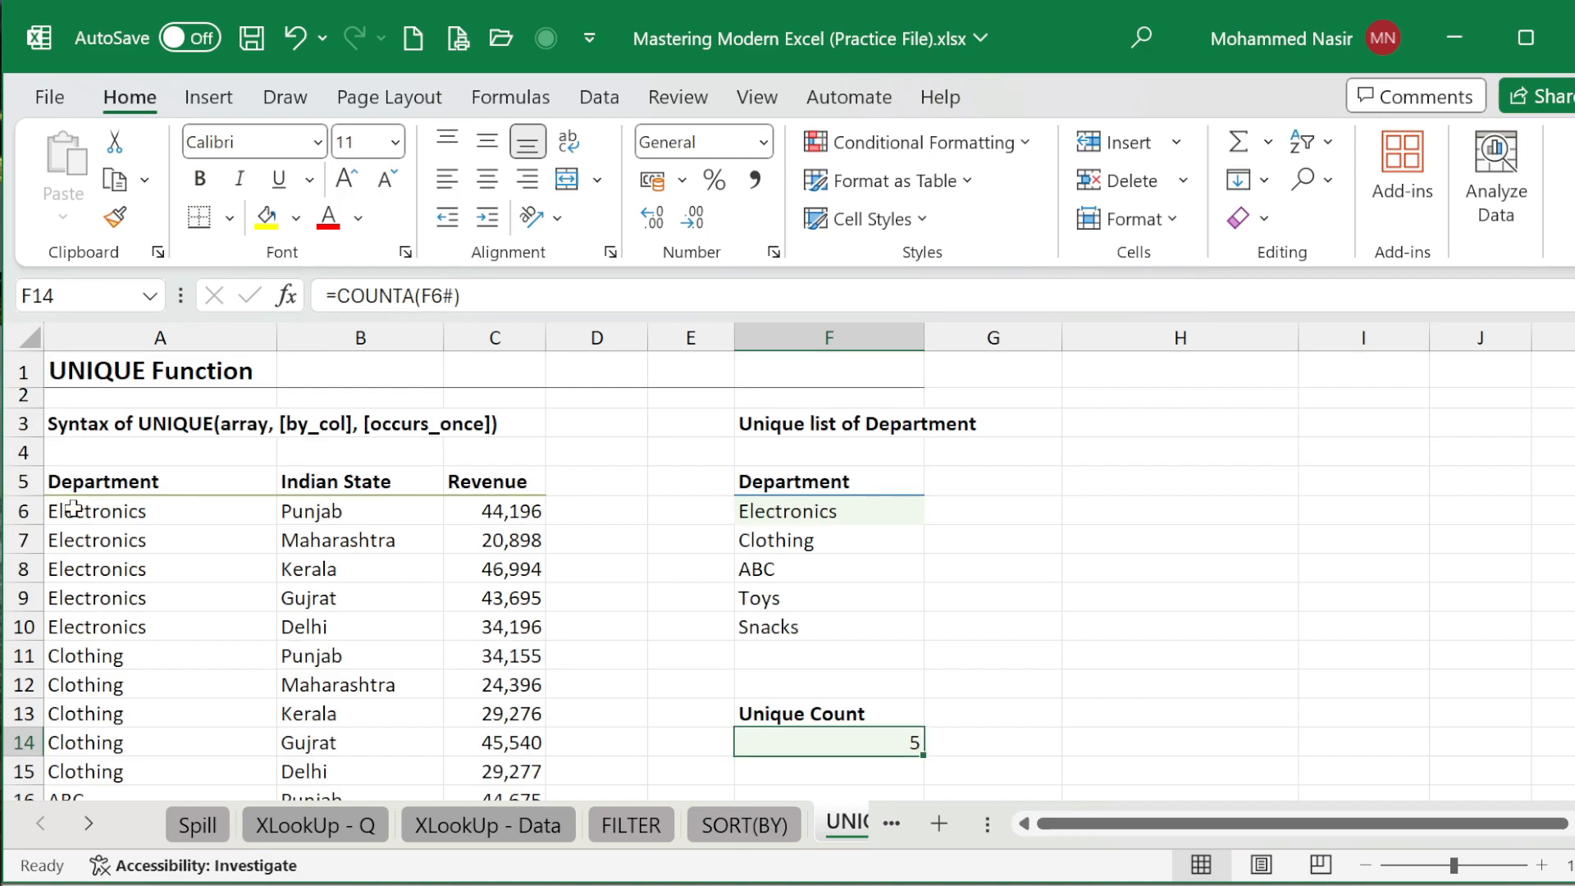
Step: Replace the formula in F14 with a COUNTA wrapped around a UNIQUE function that takes A6:A21 as its array
double_click(808, 748)
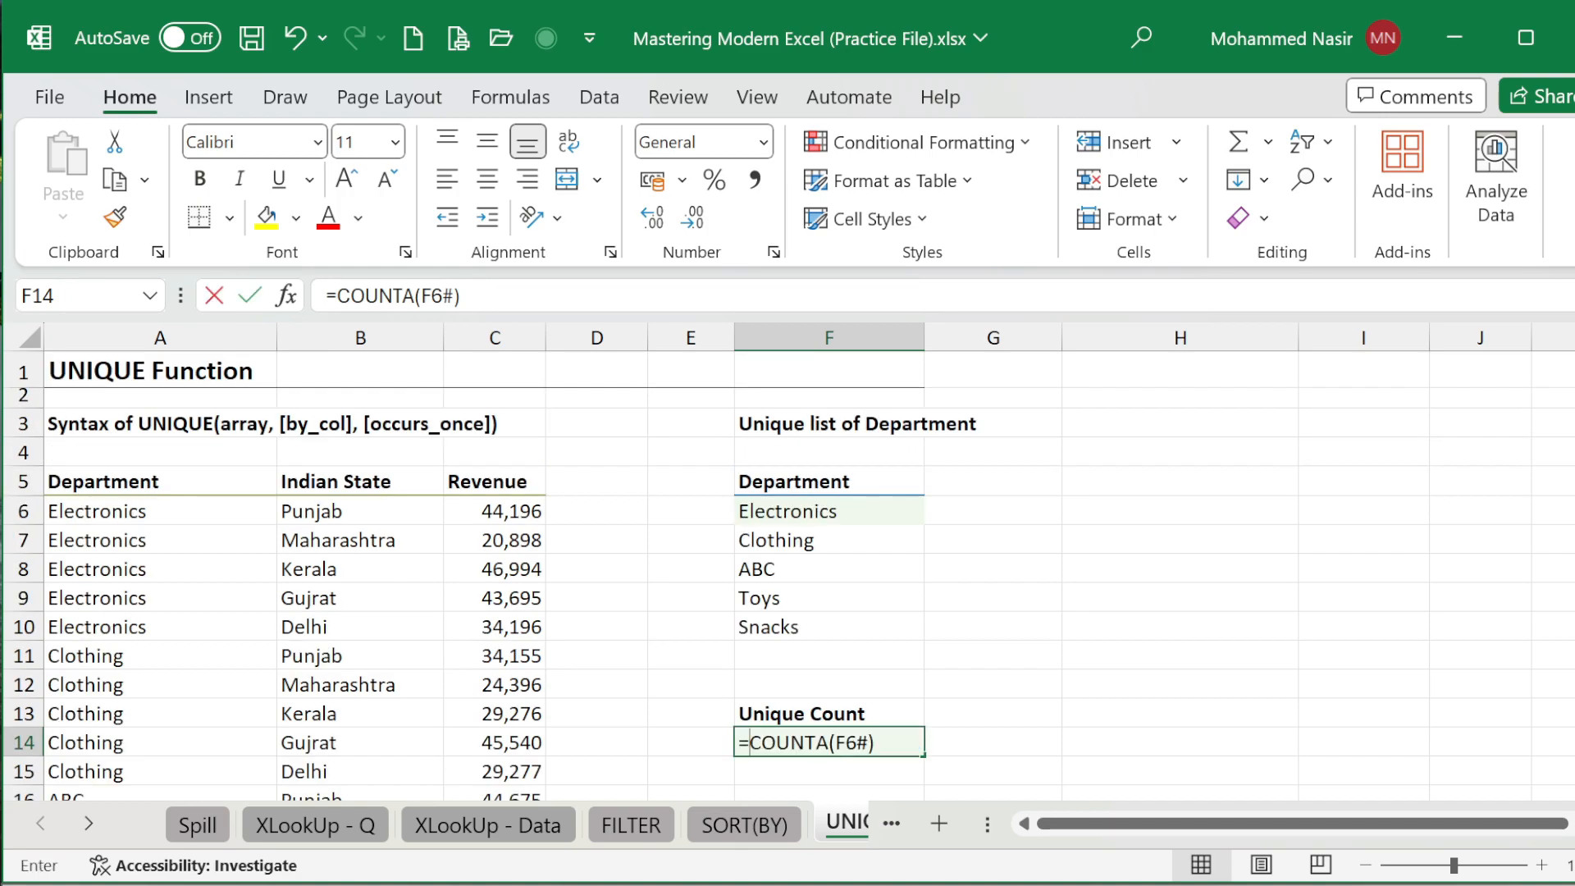
key("ctrl+Delete")
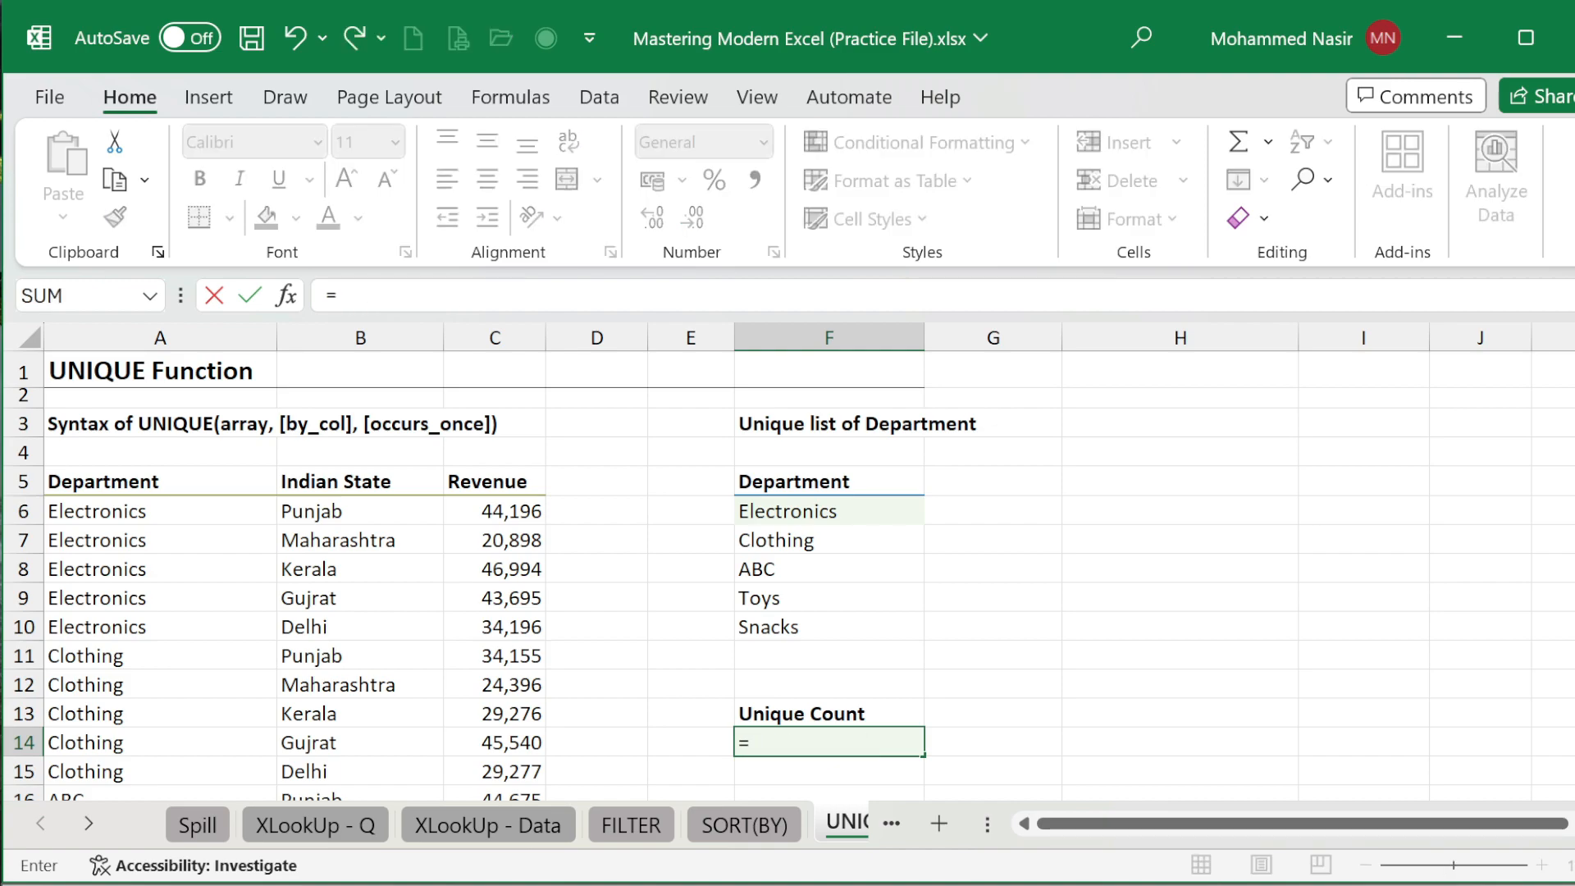
type("COUNTA")
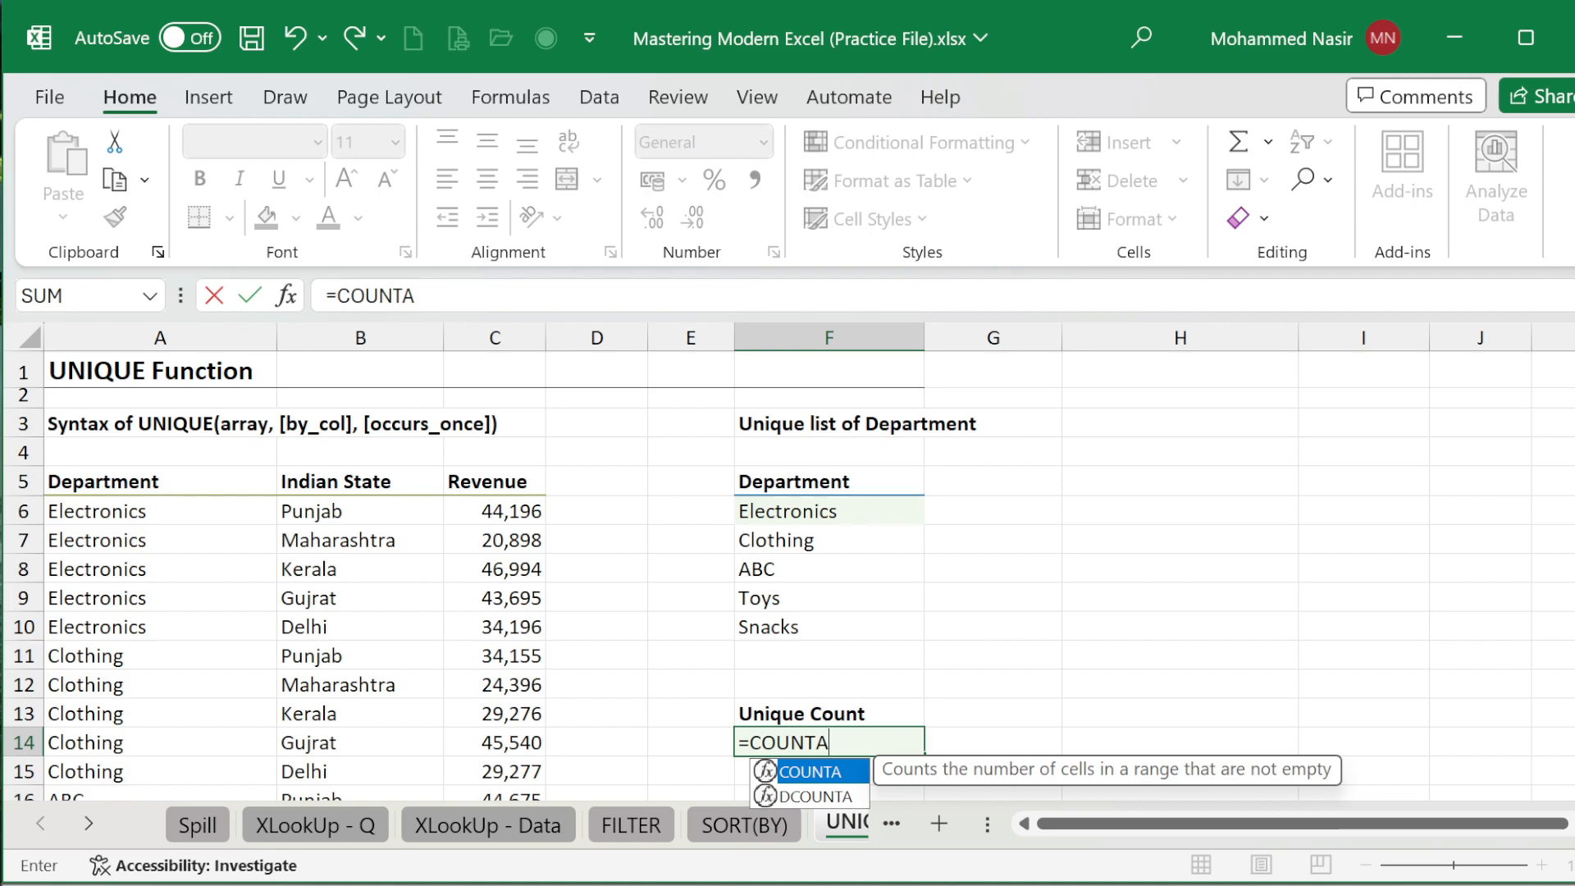
type("(UNI")
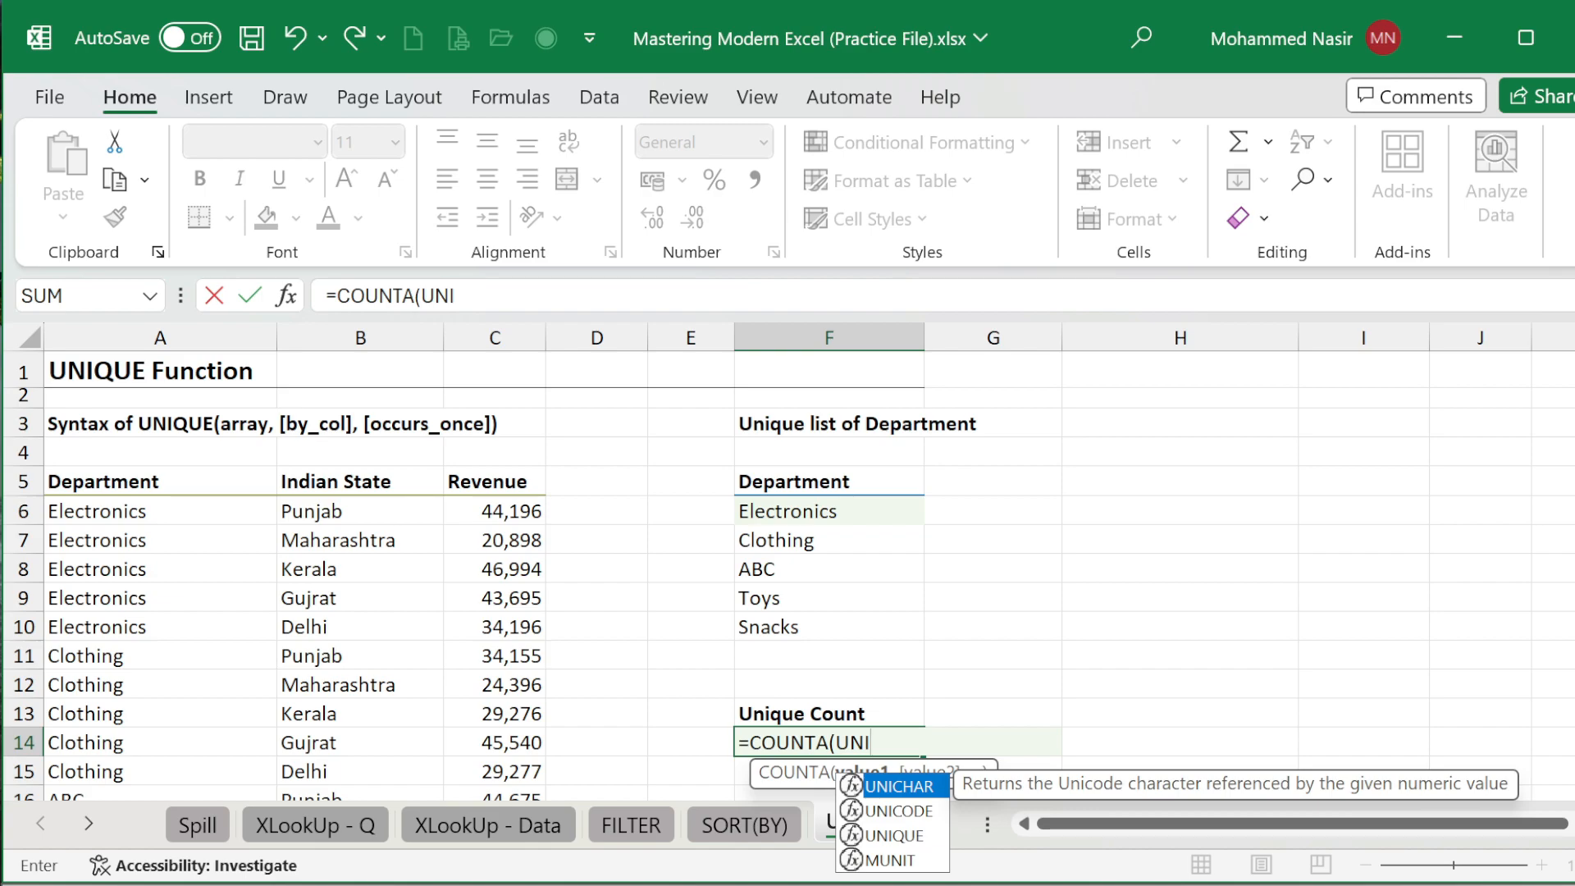
type("QUE(")
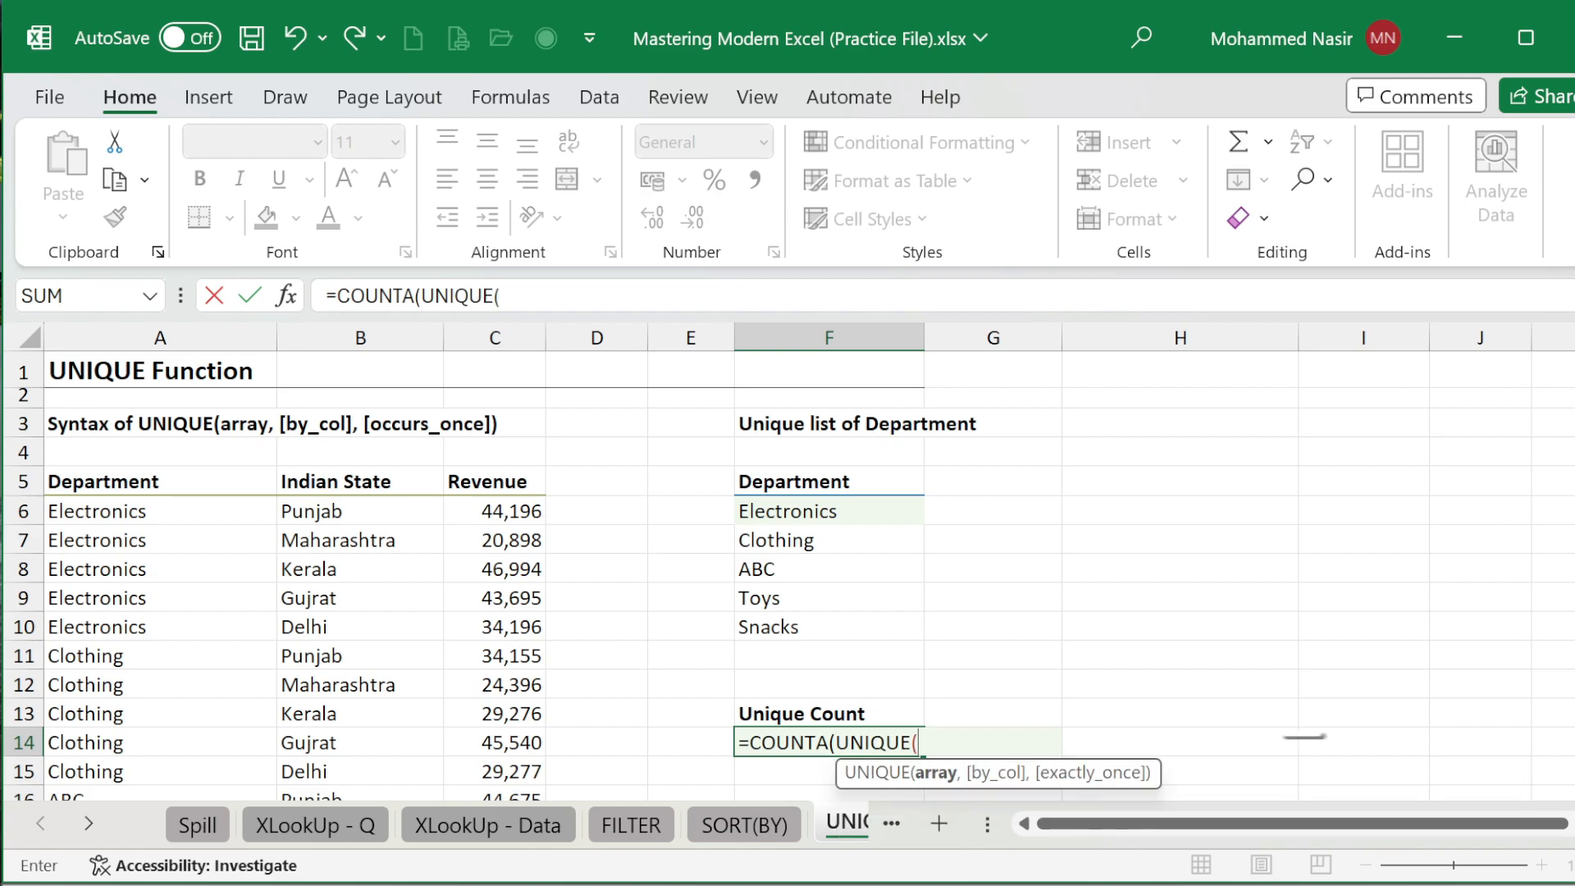
left_click(181, 507)
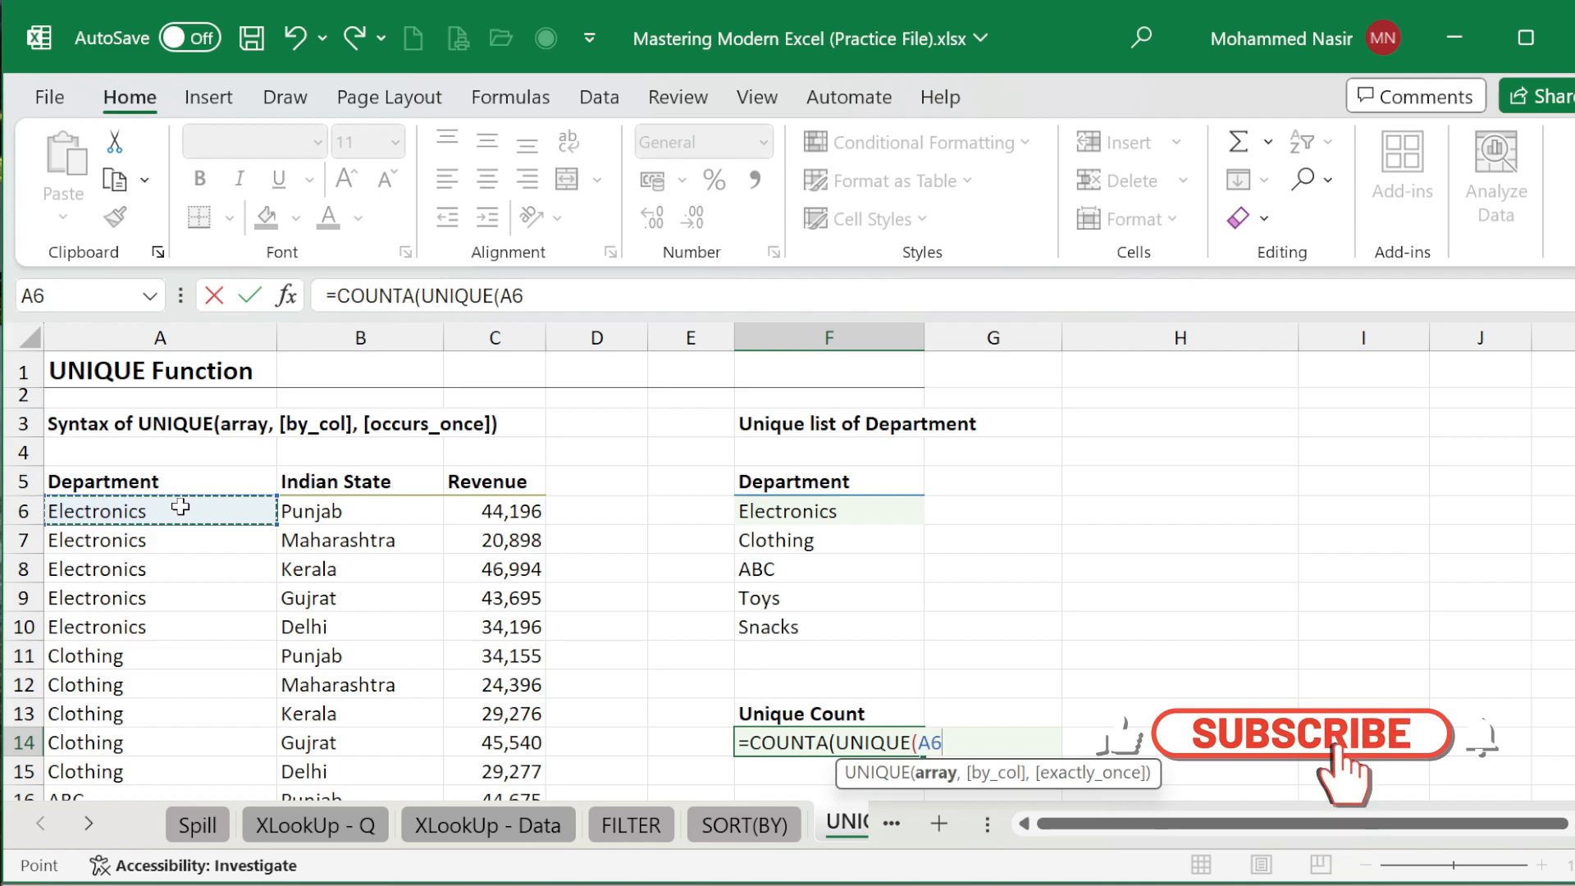
key("ctrl+shift+Down")
type(",")
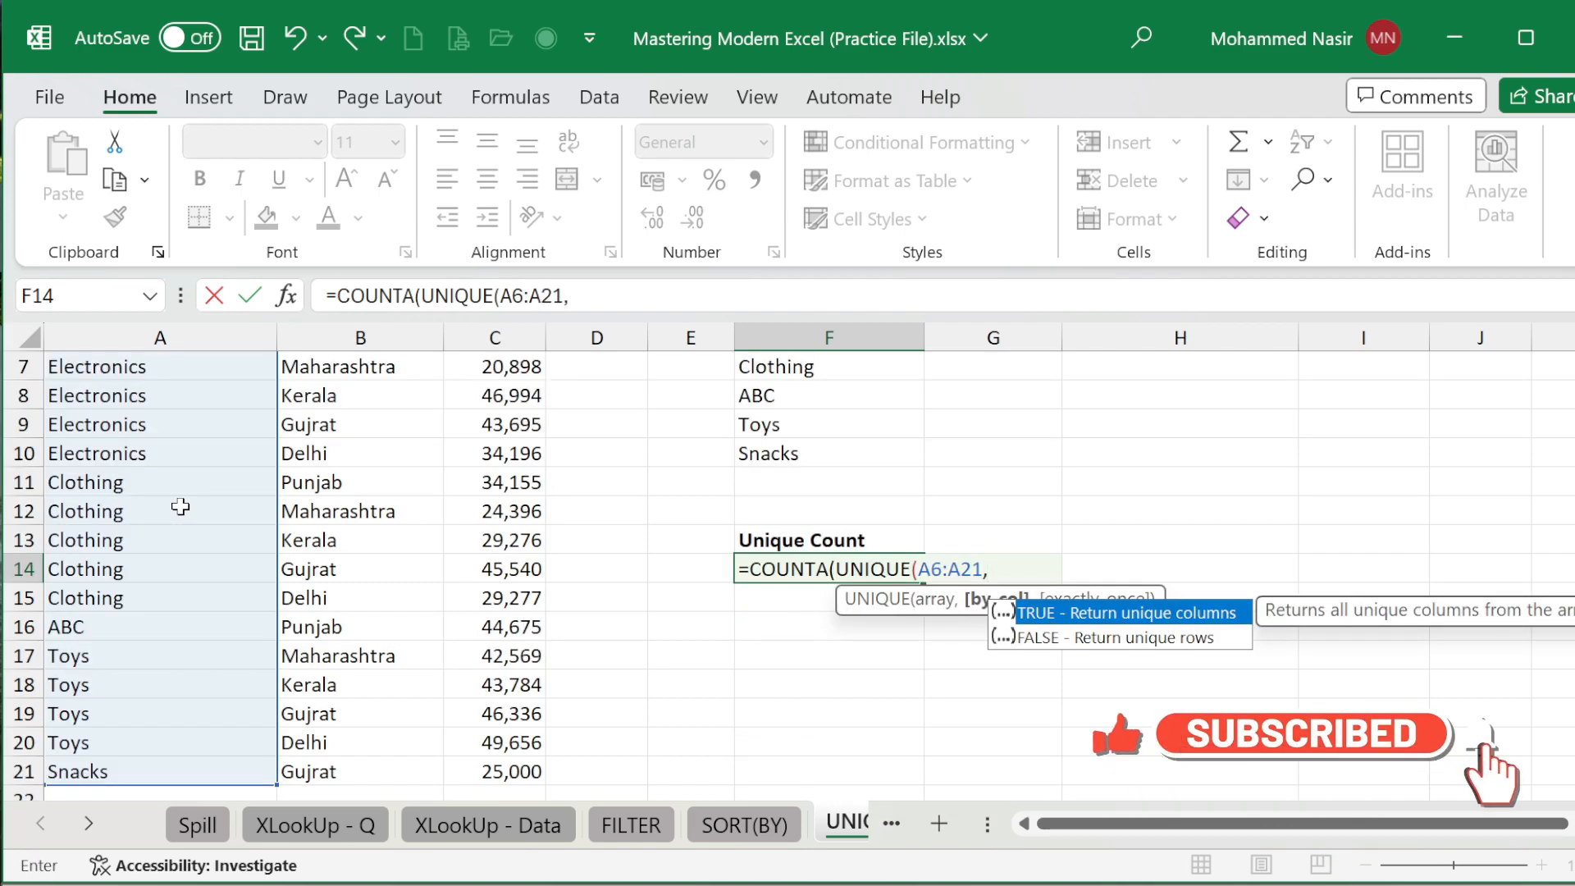
Step: Complete the nested UNIQUE in F14 with FALSE for by_col and FALSE for exactly_once, and enter the formula
key("Down")
key("Tab")
type(",")
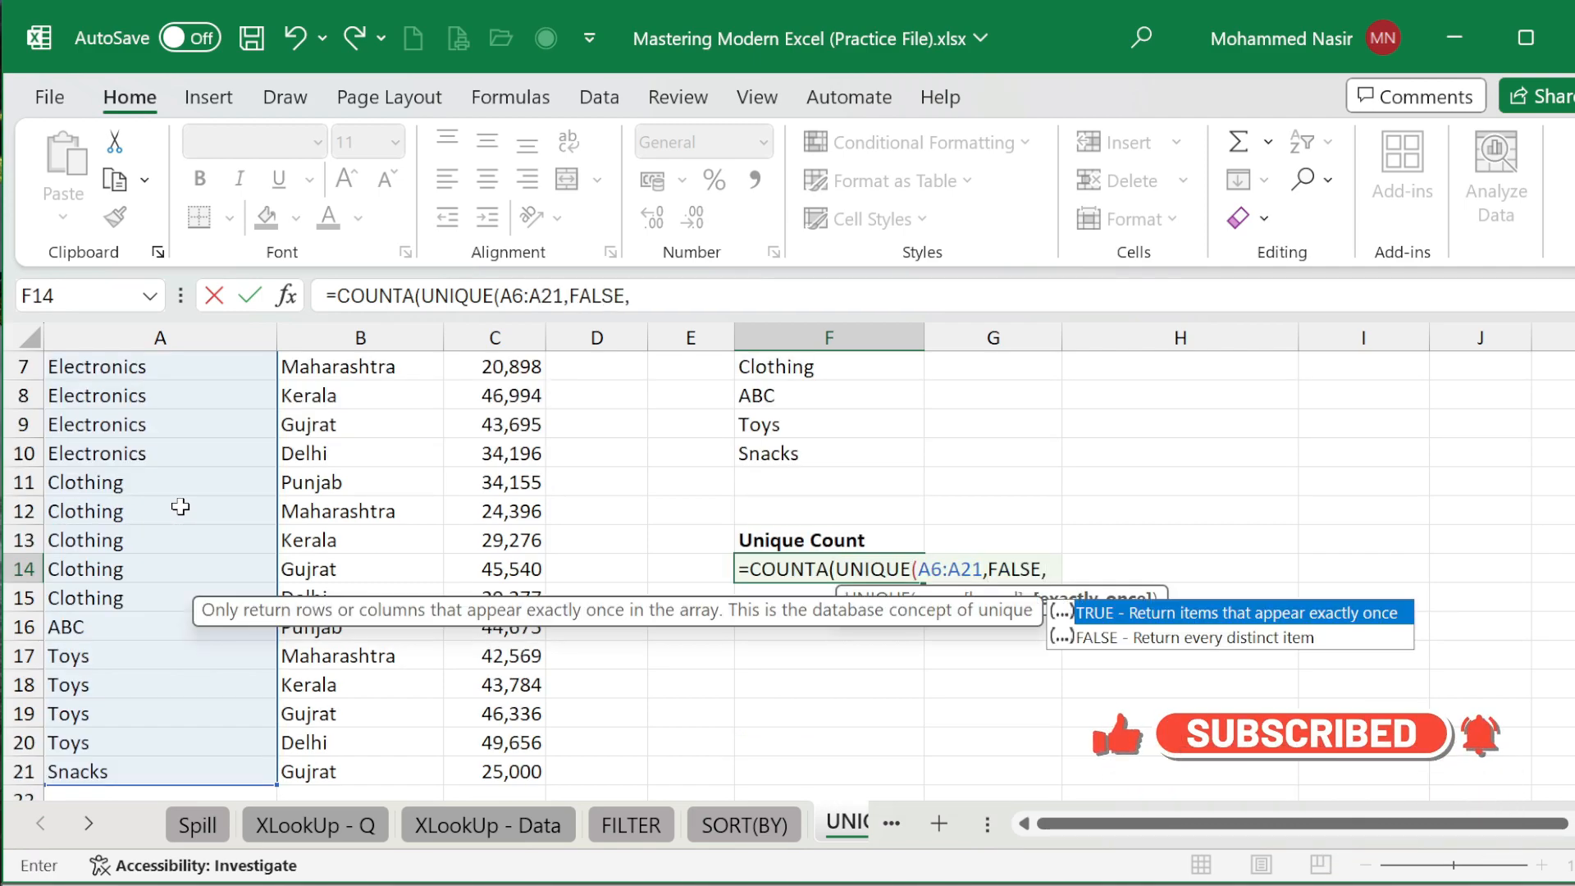
key("Down")
key("Tab")
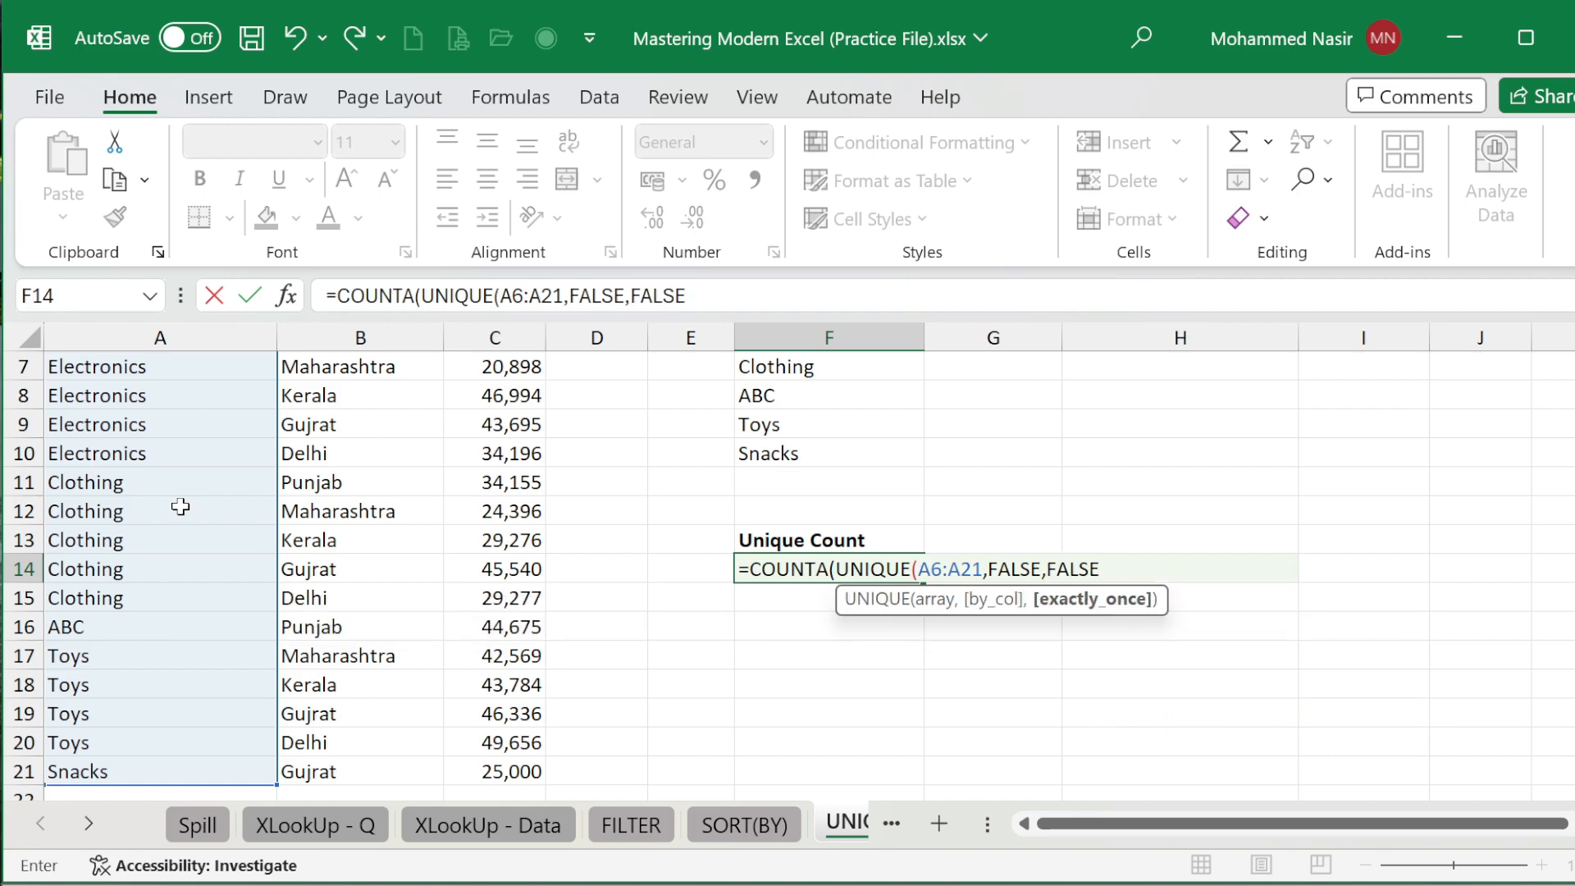
type("))")
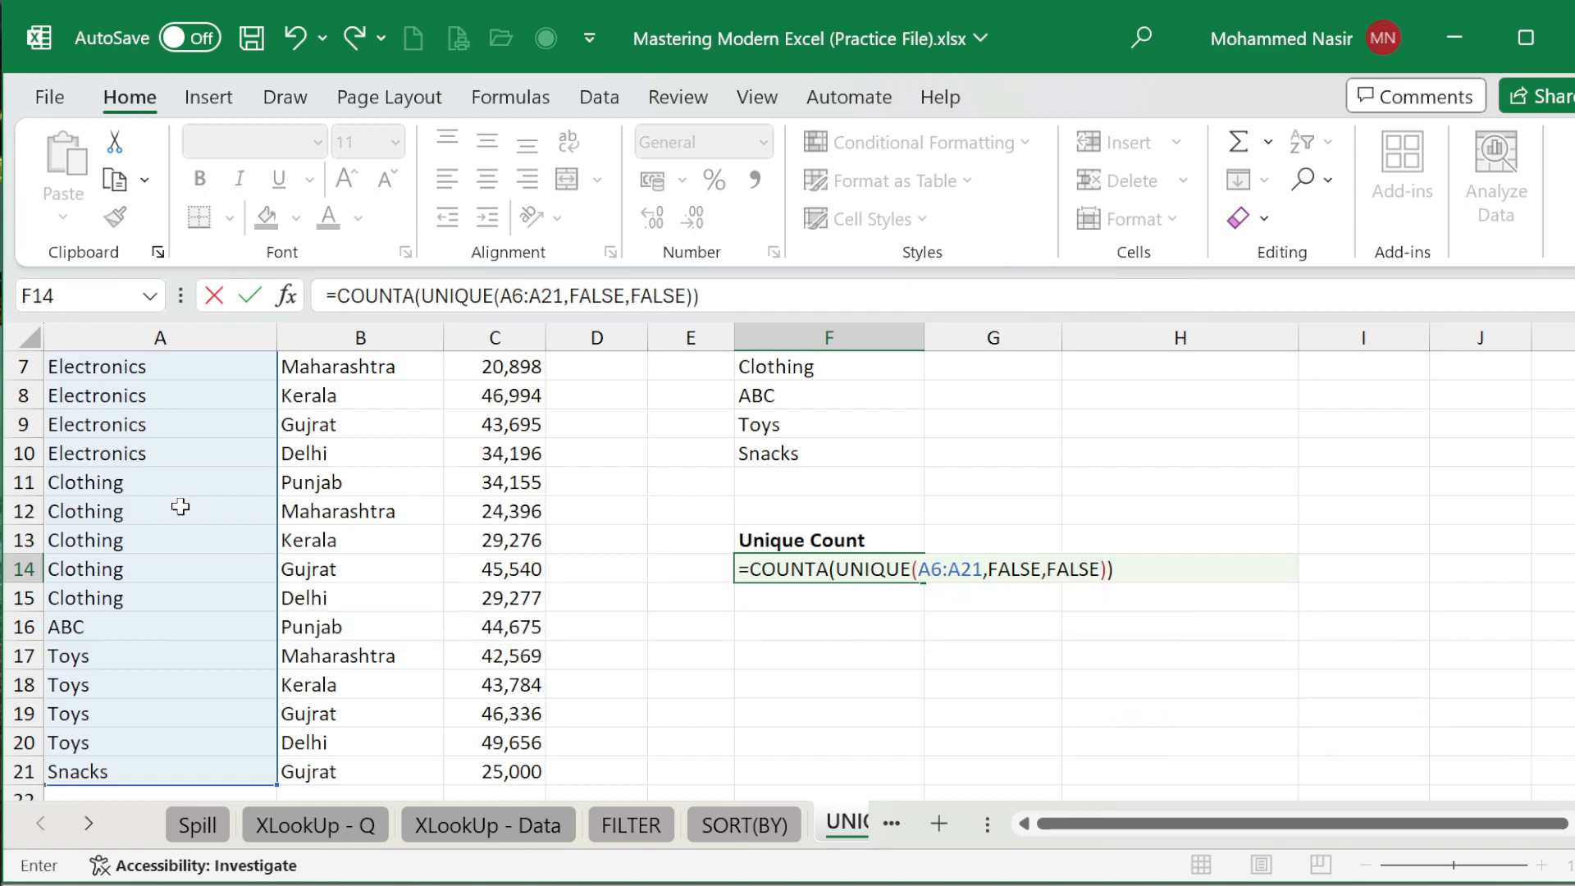
key("Return")
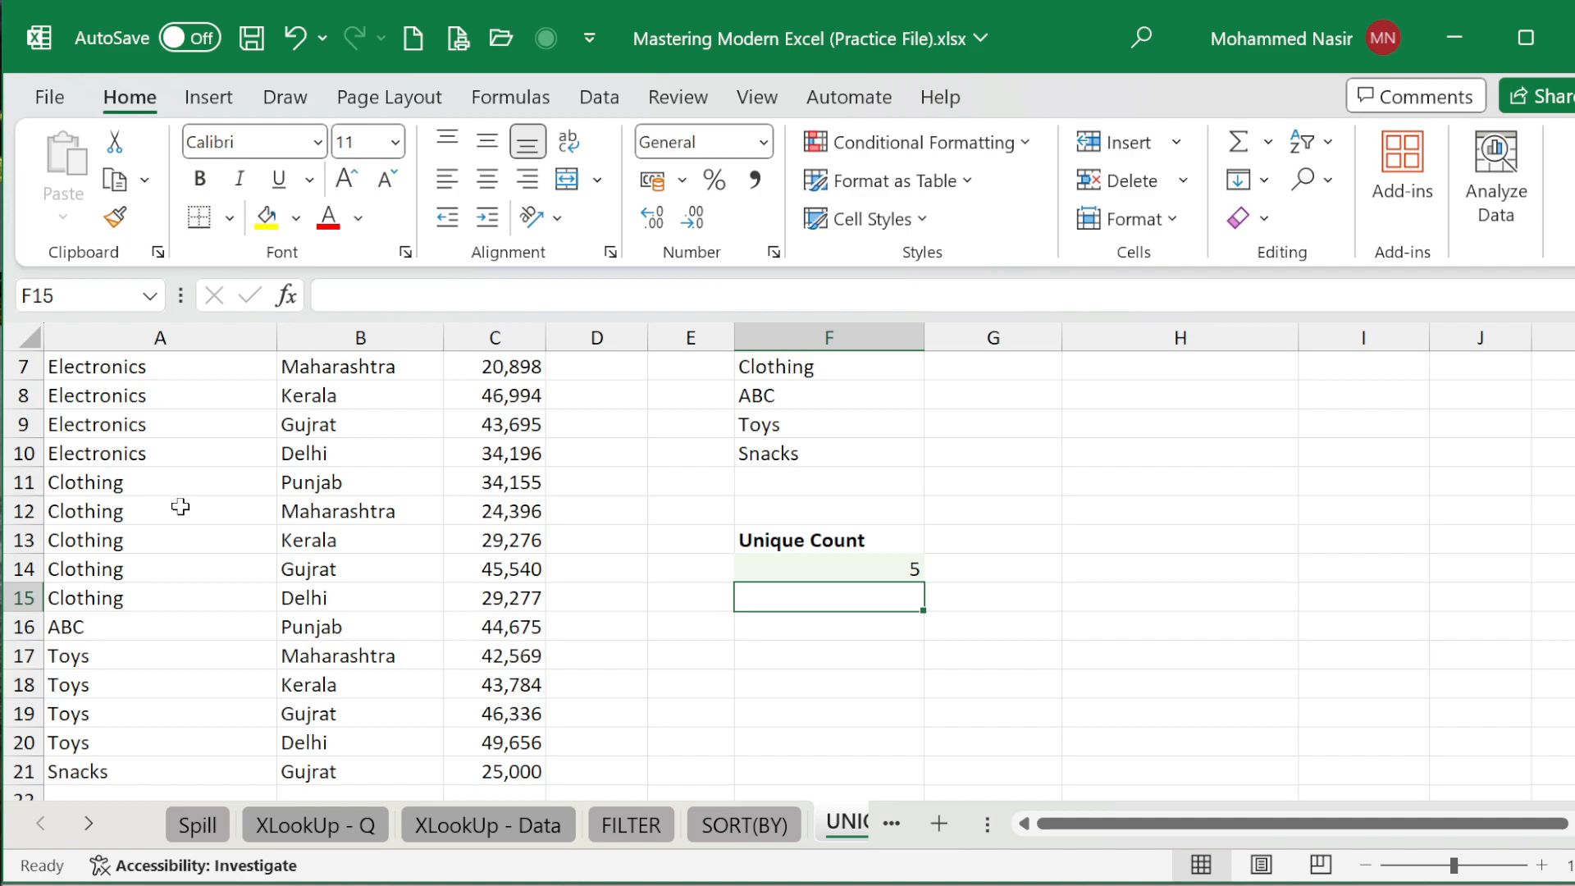
Step: Delete the UNIQUE formula from cell F6 to show that the count in F14 works independently
left_click(827, 566)
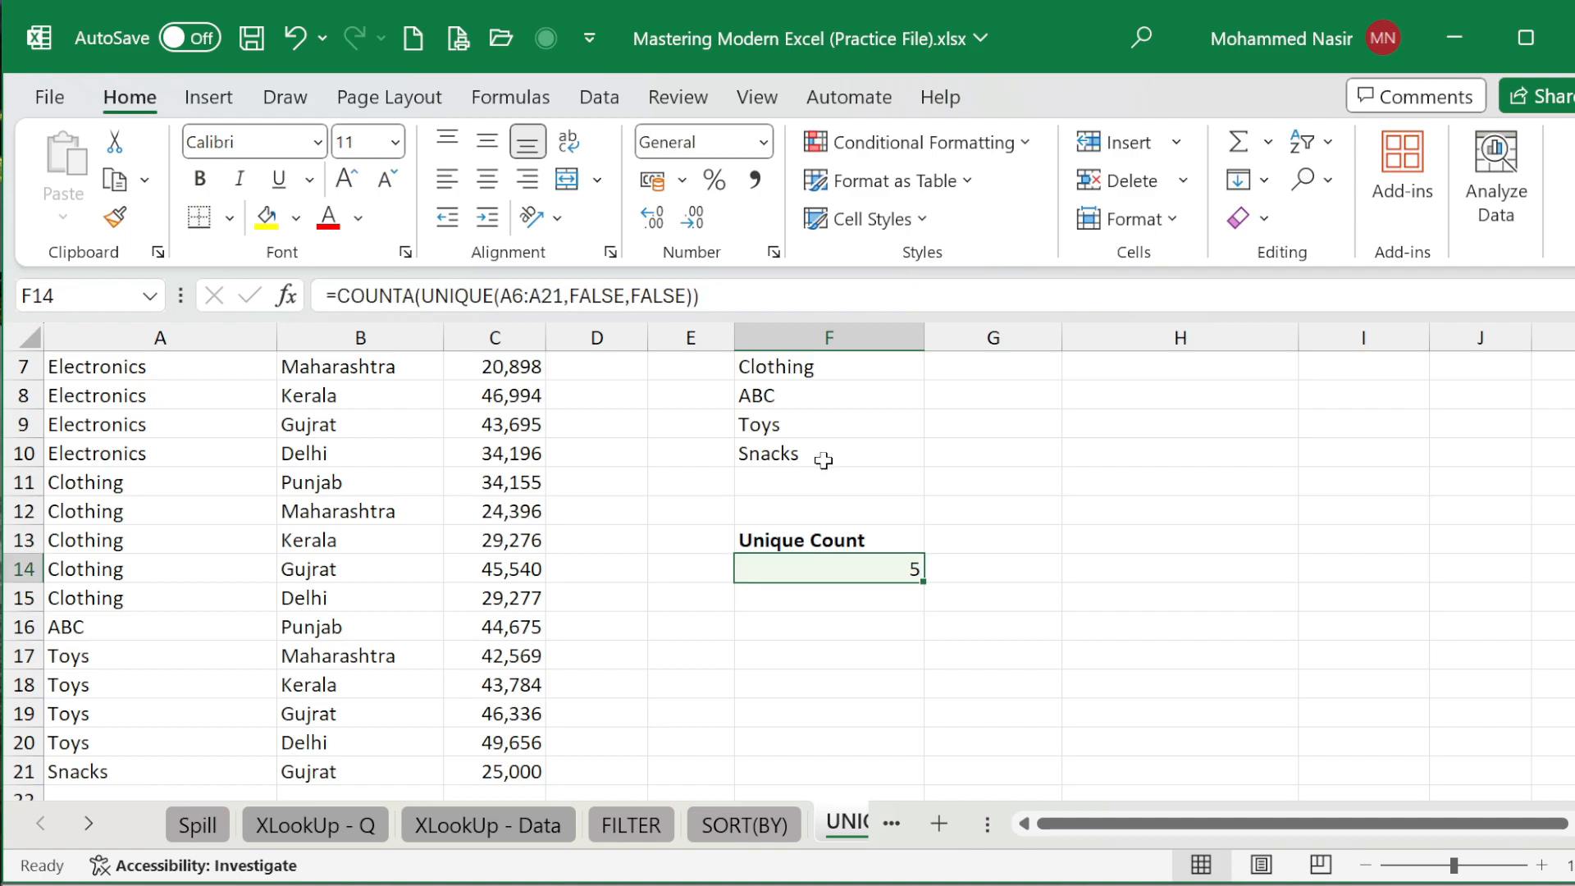
scroll(824, 460, "up", 2)
left_click(811, 510)
key("Delete")
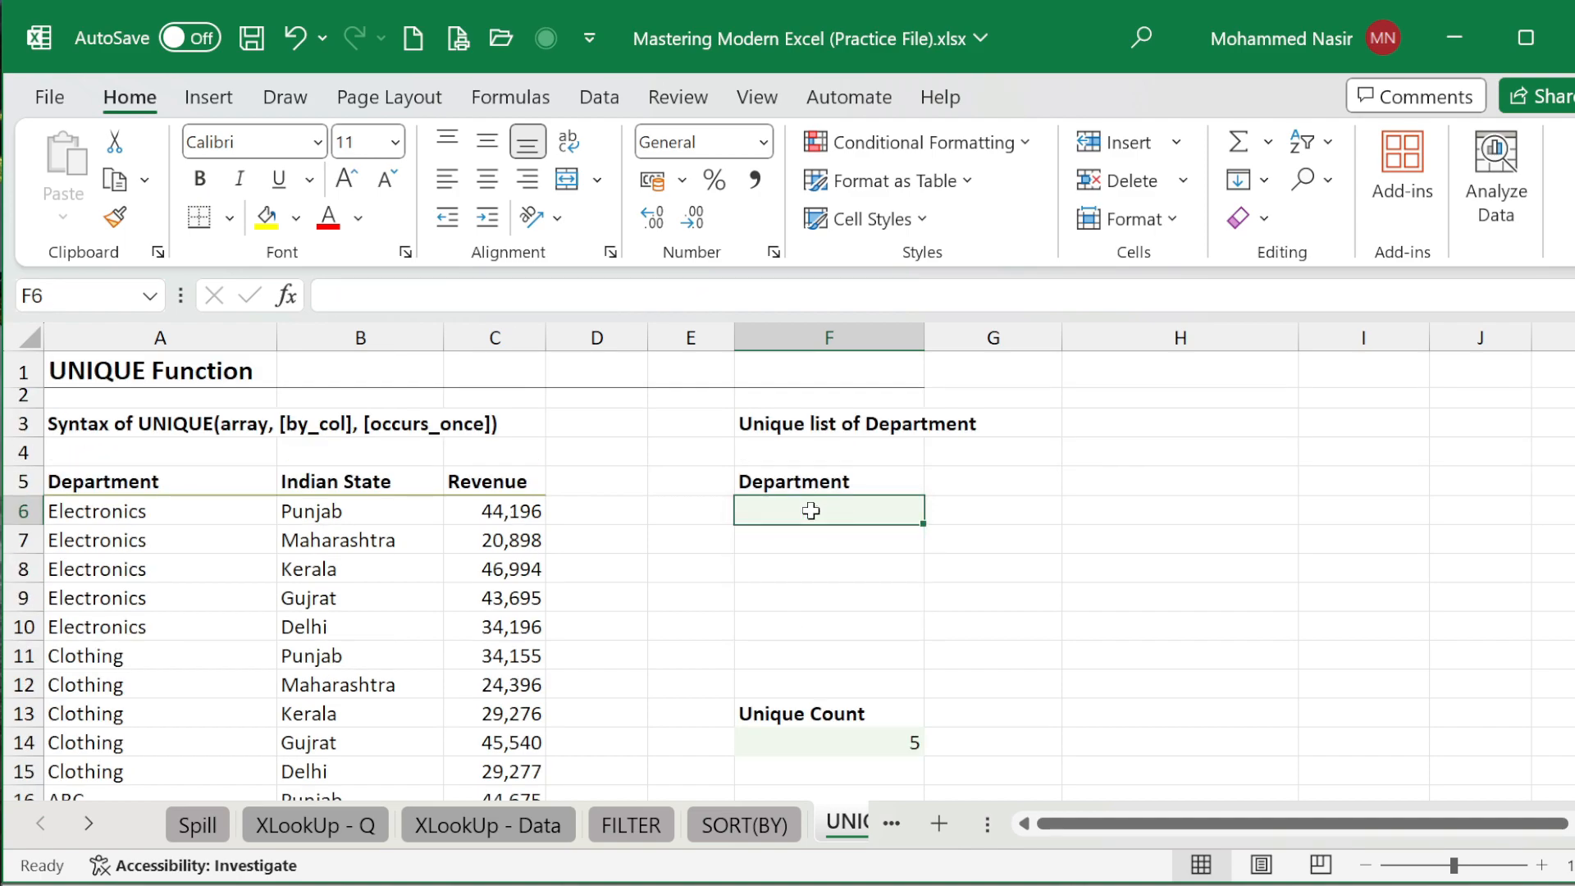
Step: Check the nested count formula in F14 with F6 empty, and view the exercise on departments occurring only once
left_click(843, 742)
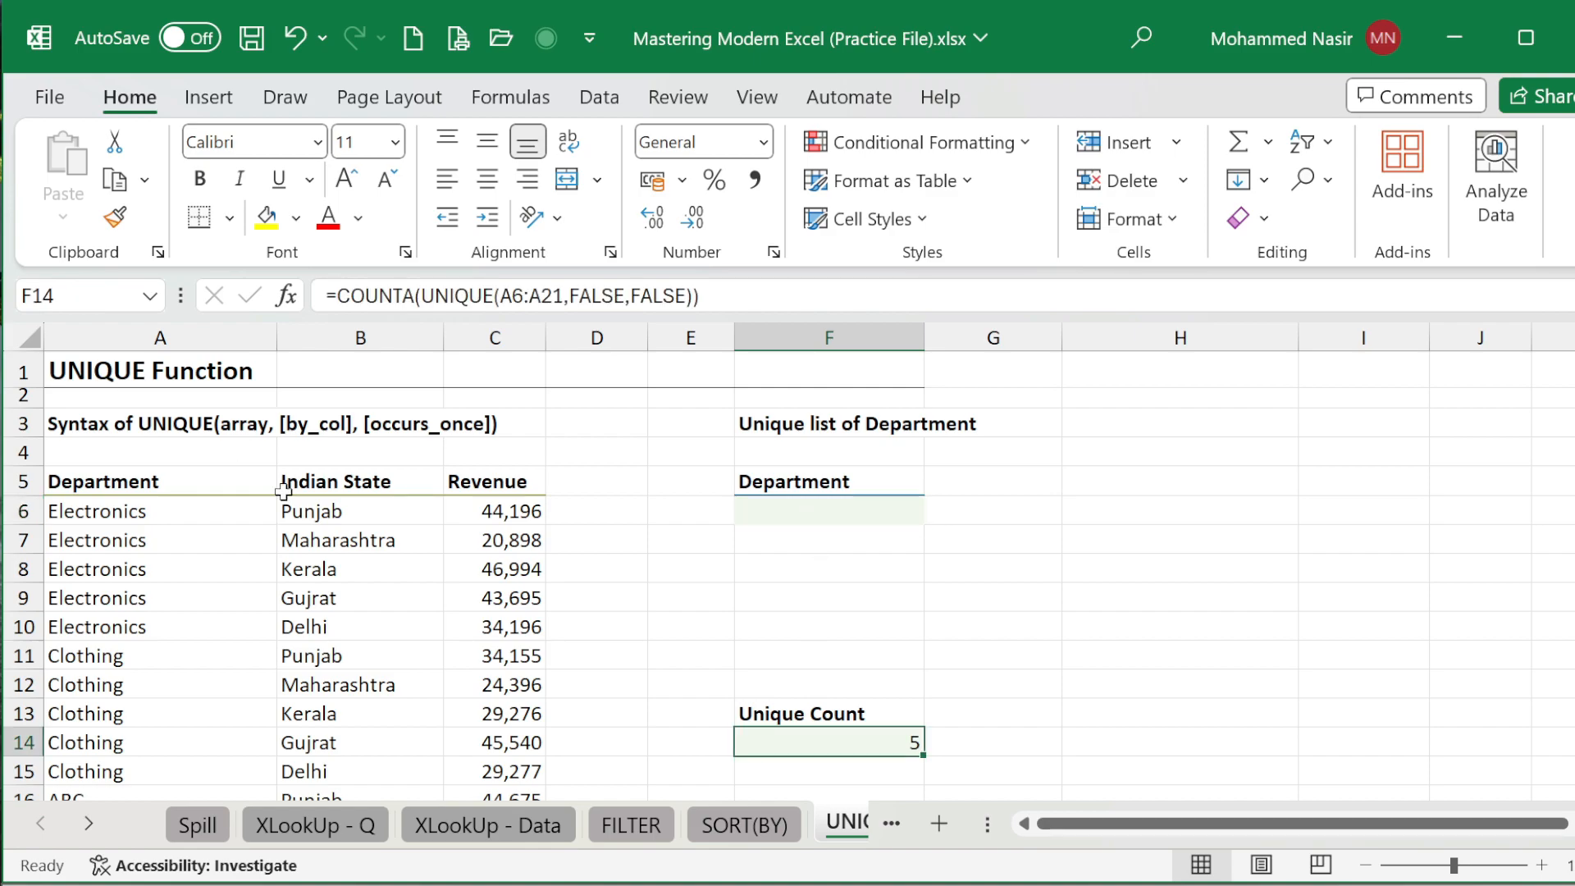
left_click(783, 508)
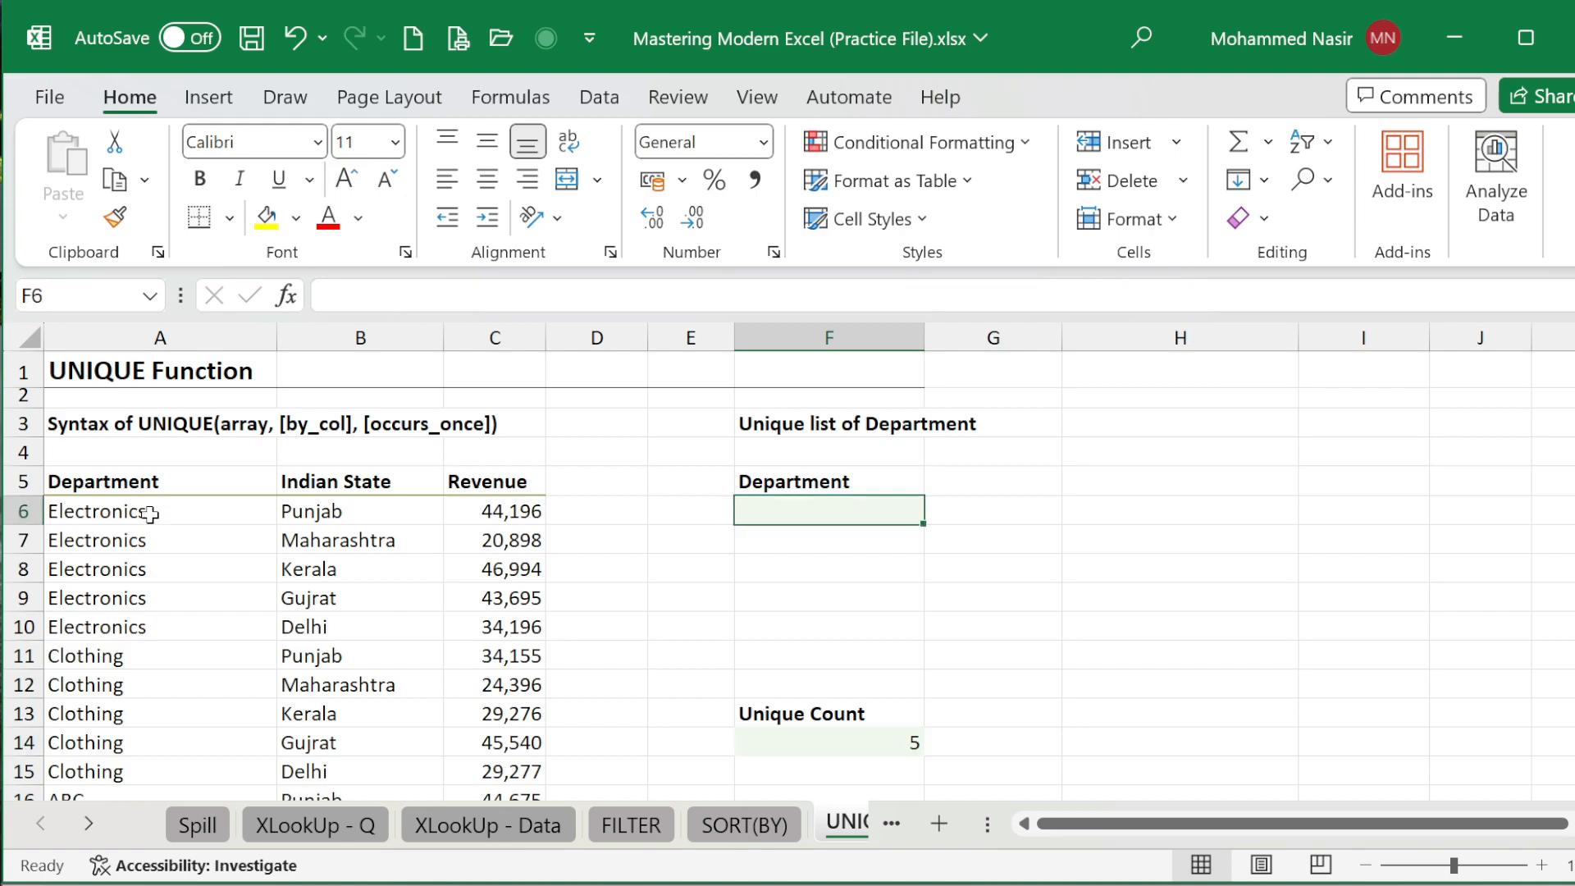
scroll(597, 656, "down", 6)
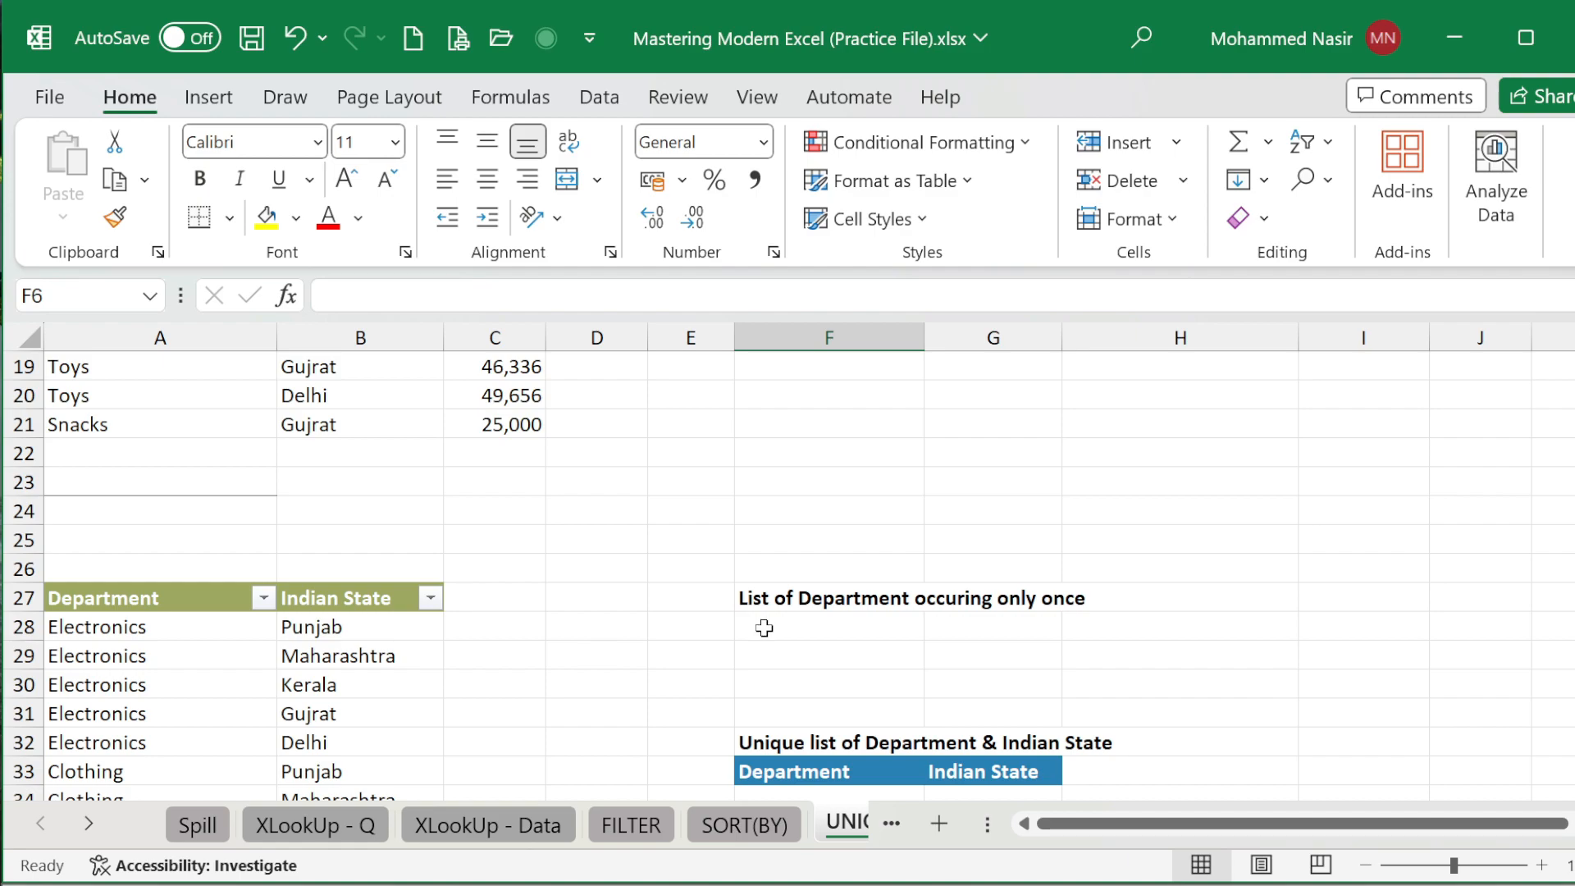
Step: Compare the department data in the upper range with the Department and Indian State table starting in row 27
left_click(795, 627)
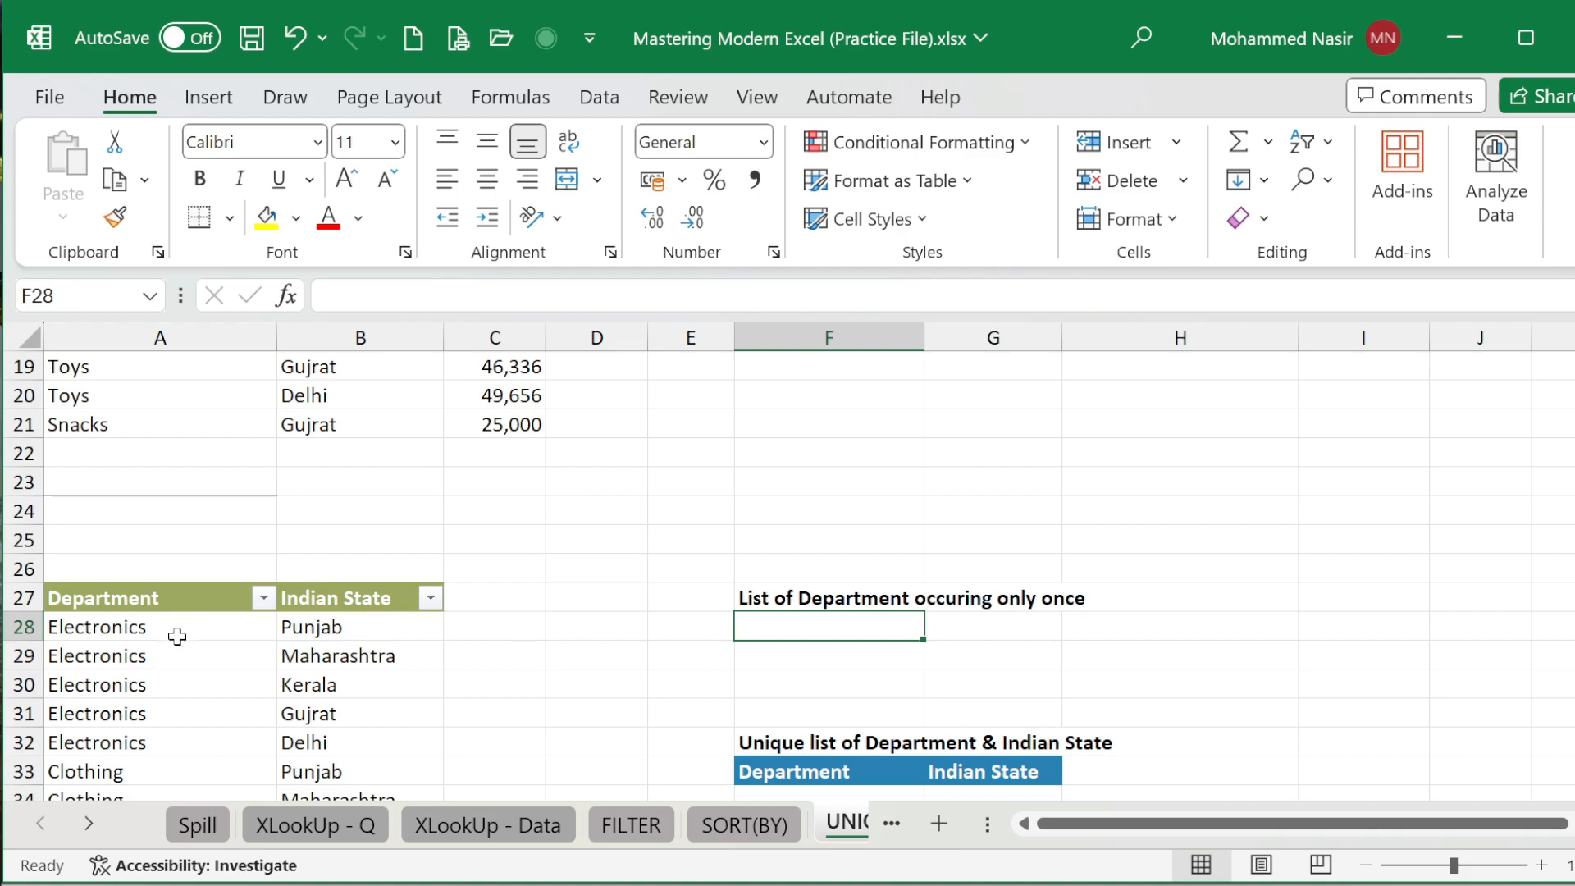
scroll(177, 636, "up", 3)
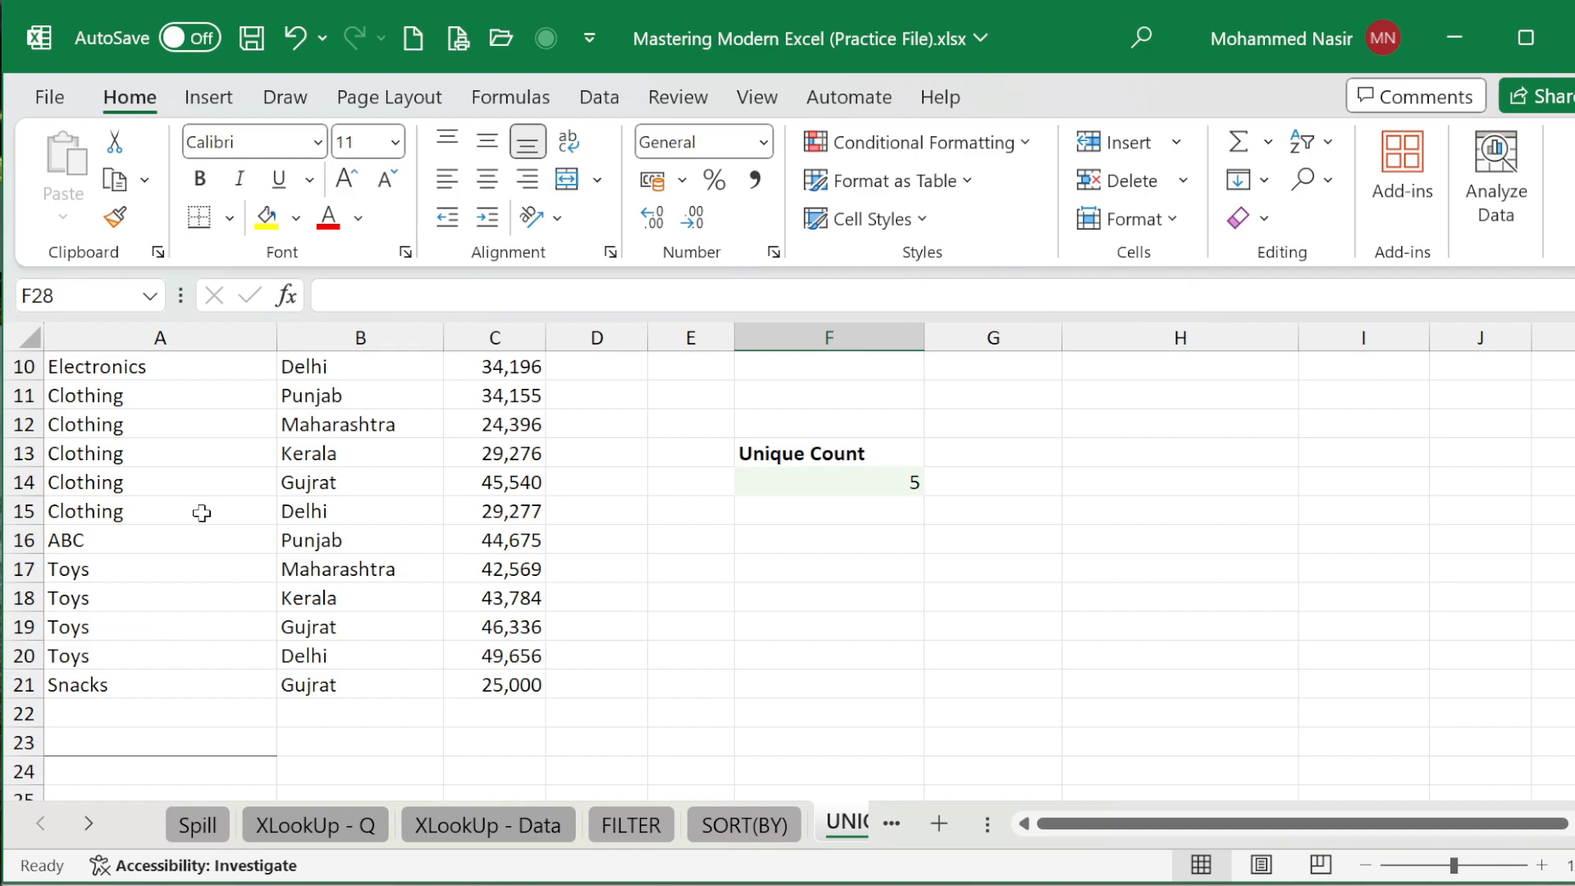
scroll(202, 513, "down", 4)
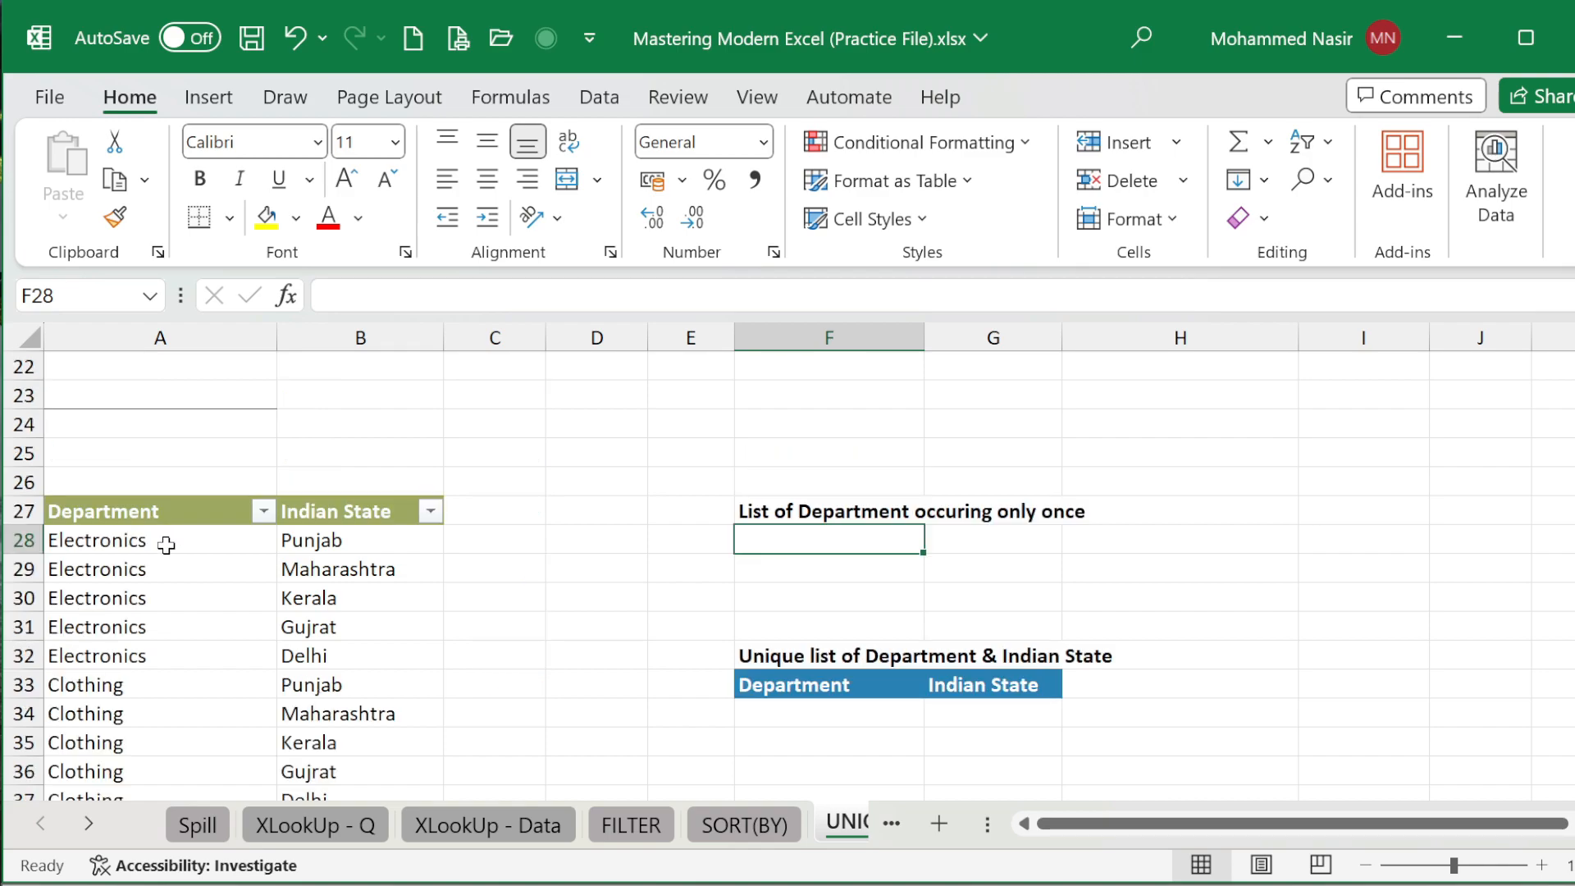
scroll(200, 598, "down", 5)
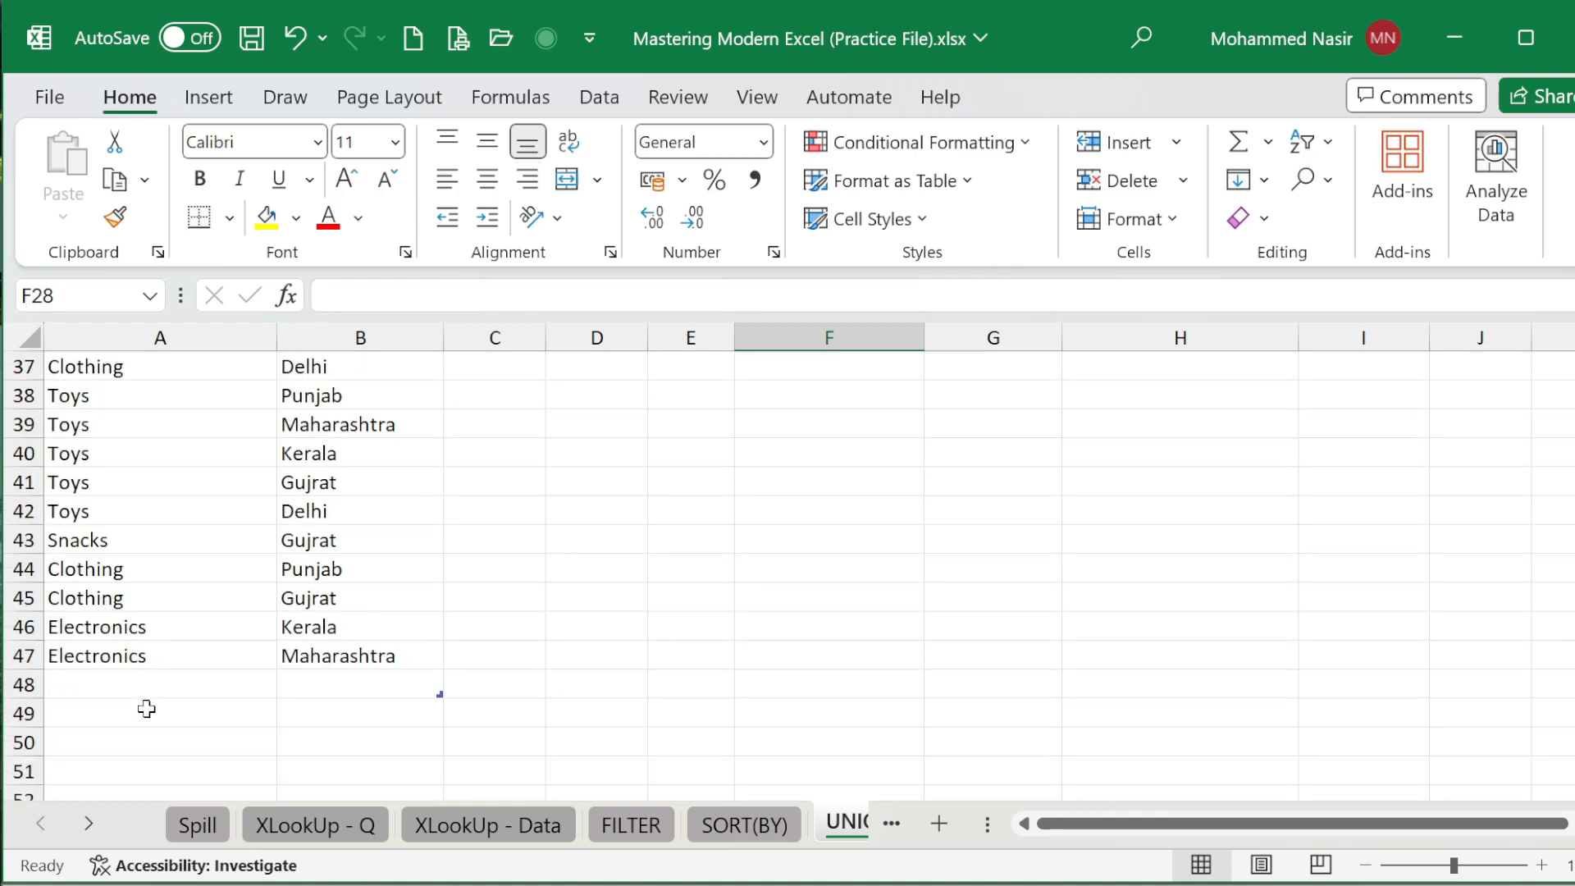
scroll(146, 709, "down", 1)
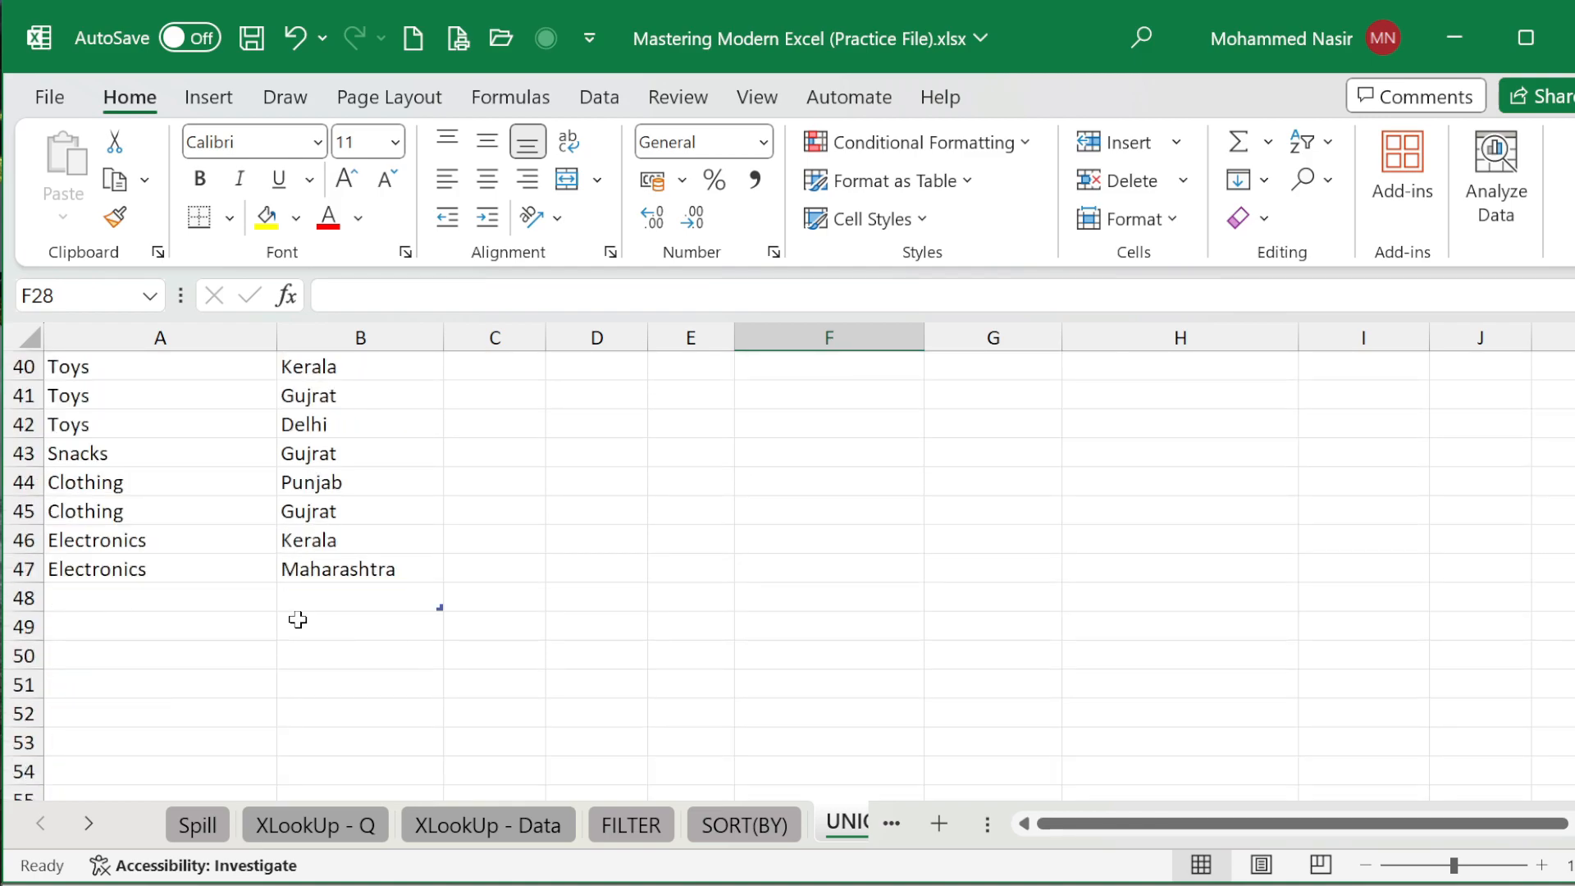
scroll(298, 620, "up", 12)
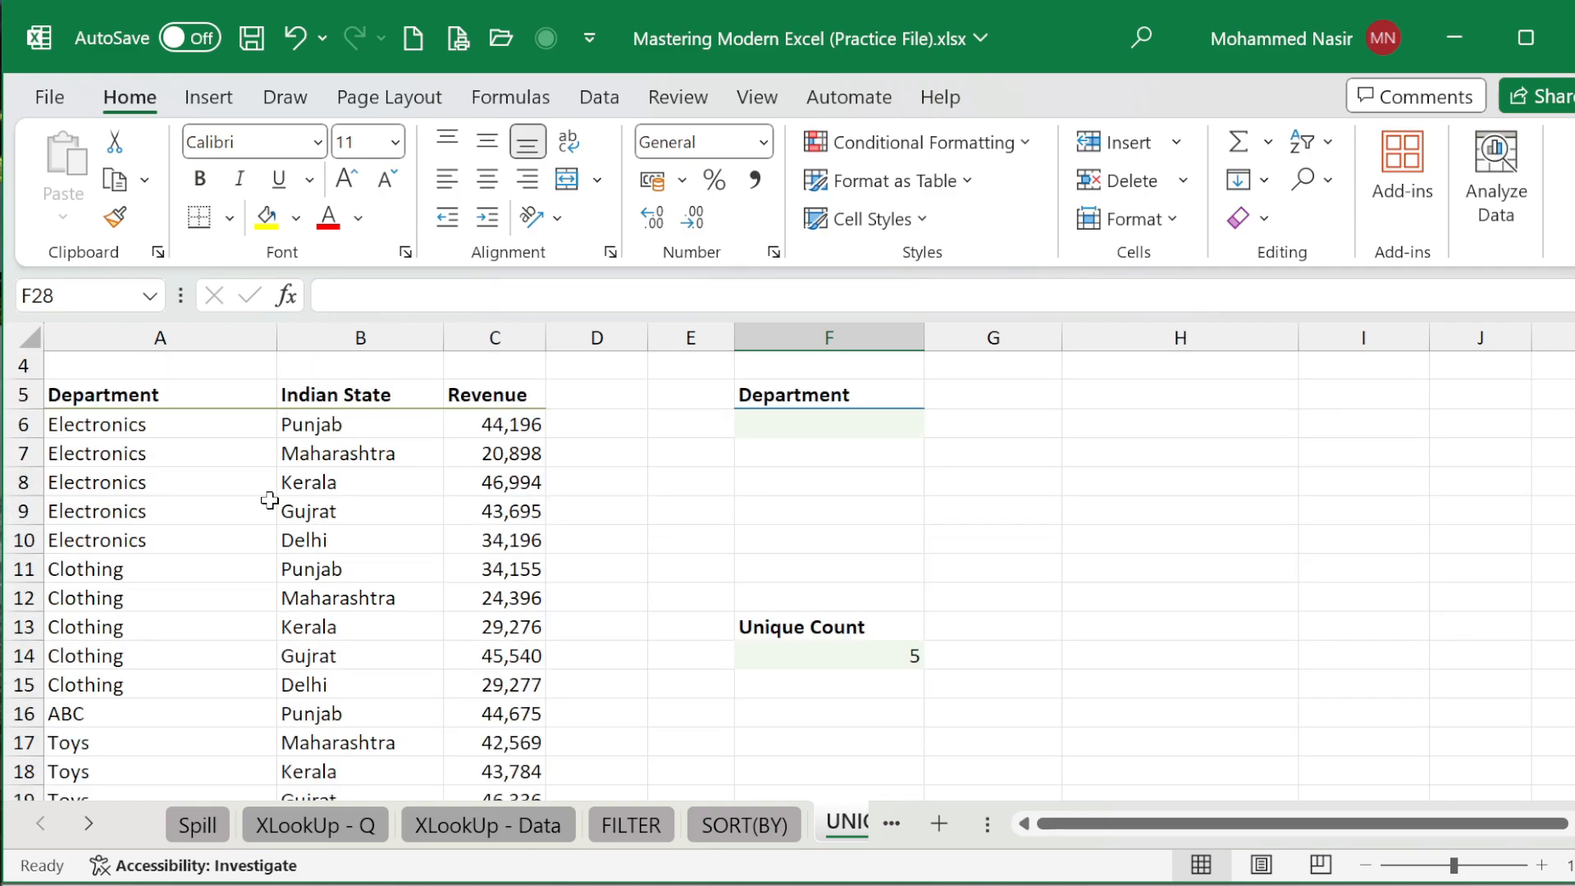
scroll(270, 500, "up", 1)
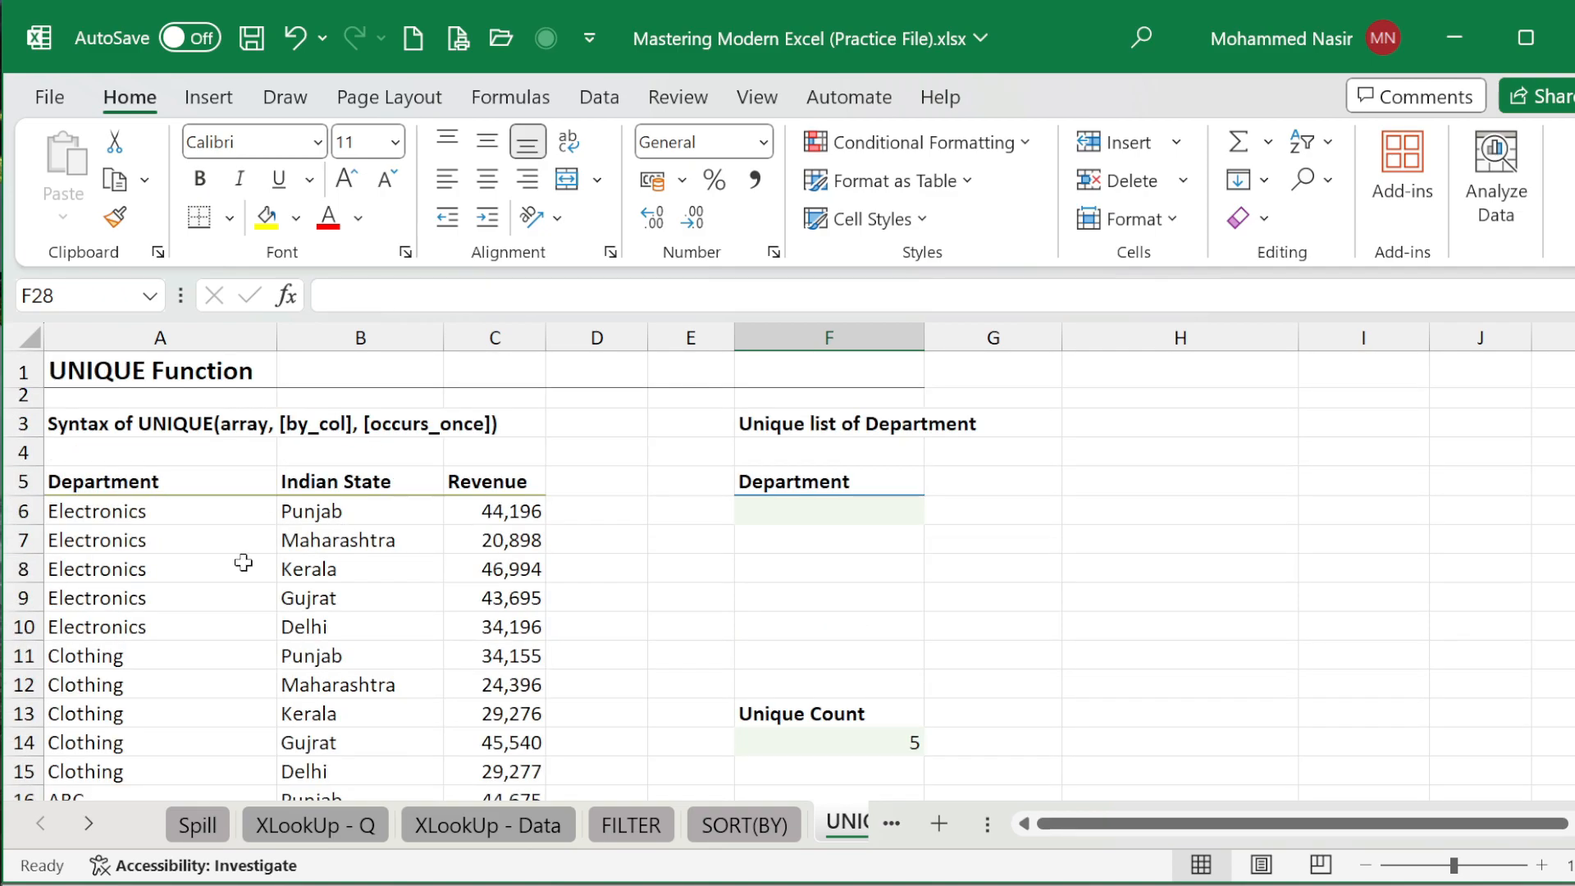
scroll(780, 715, "down", 5)
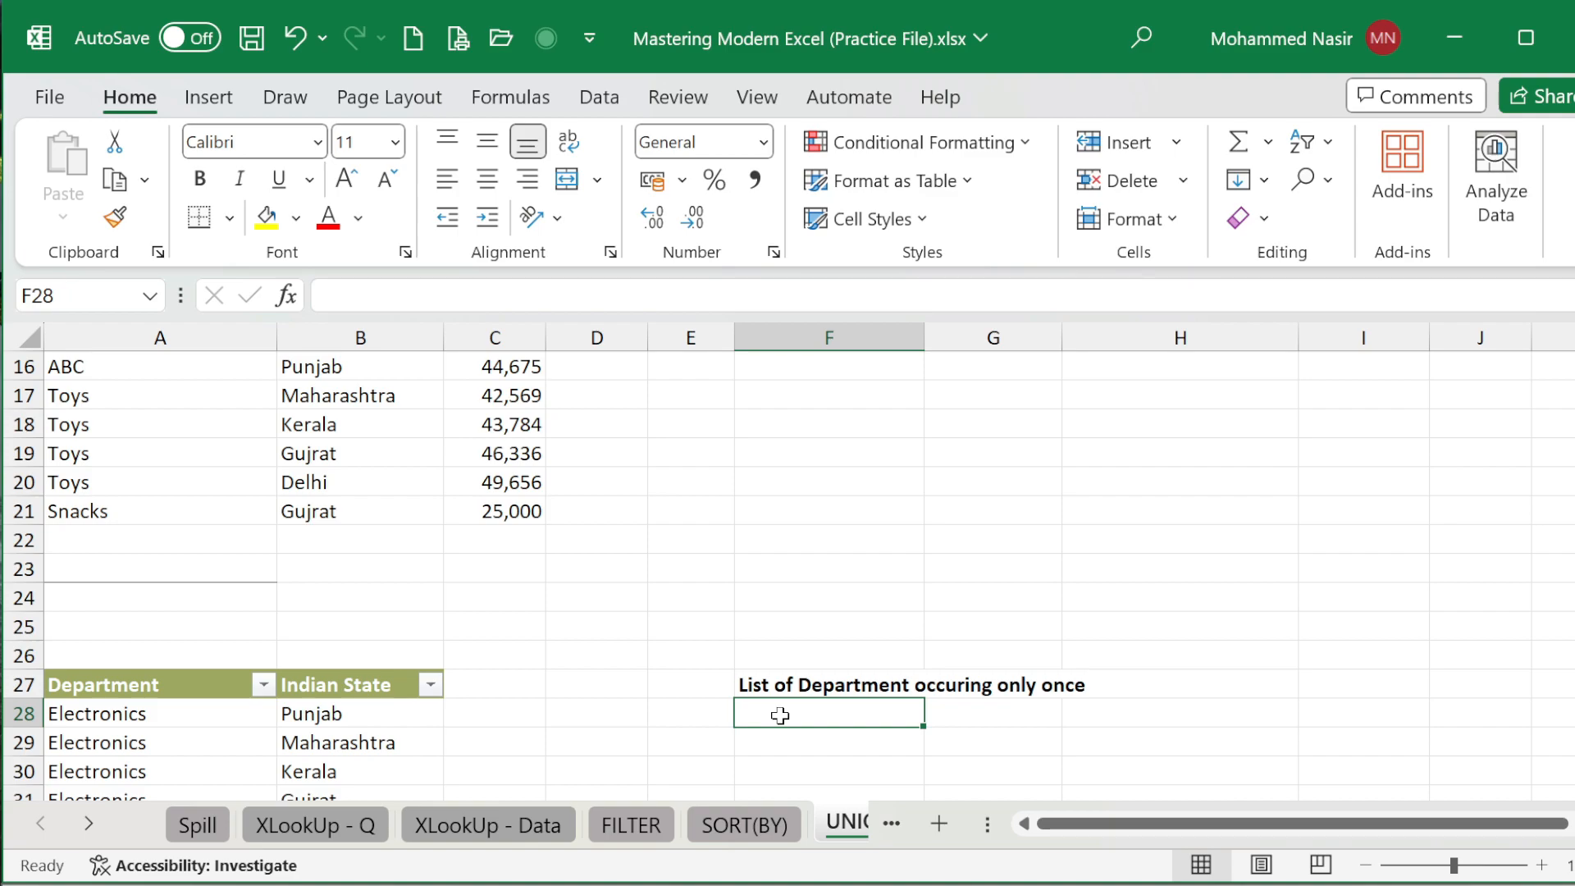
Step: Start a UNIQUE formula in F28 that takes the table TableDiv4 as its array
type("=")
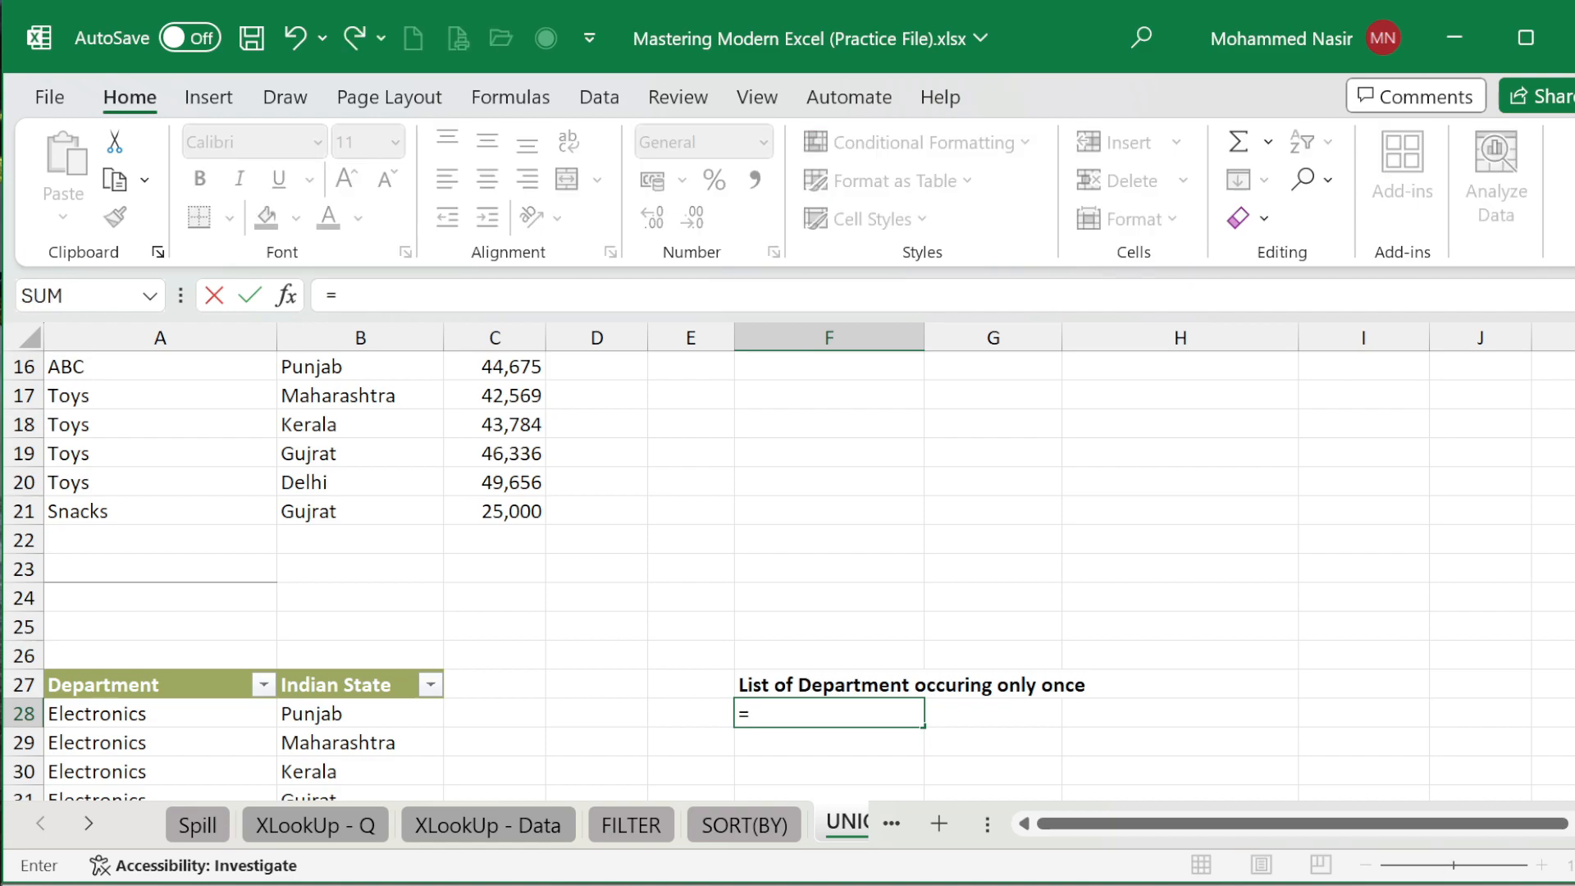
type("UNIQ")
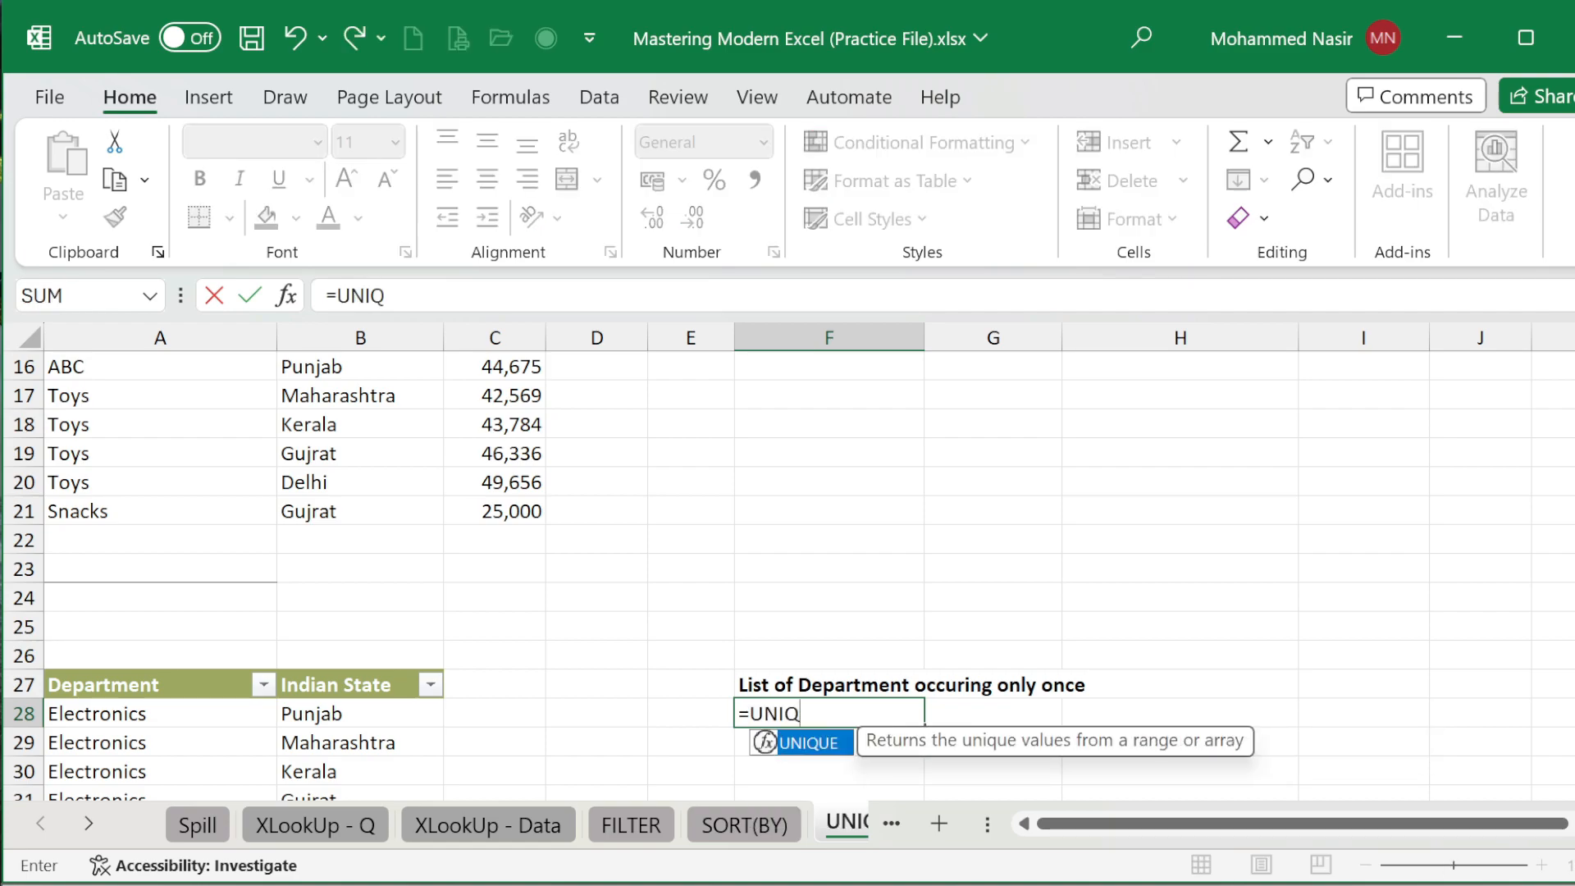
key("Tab")
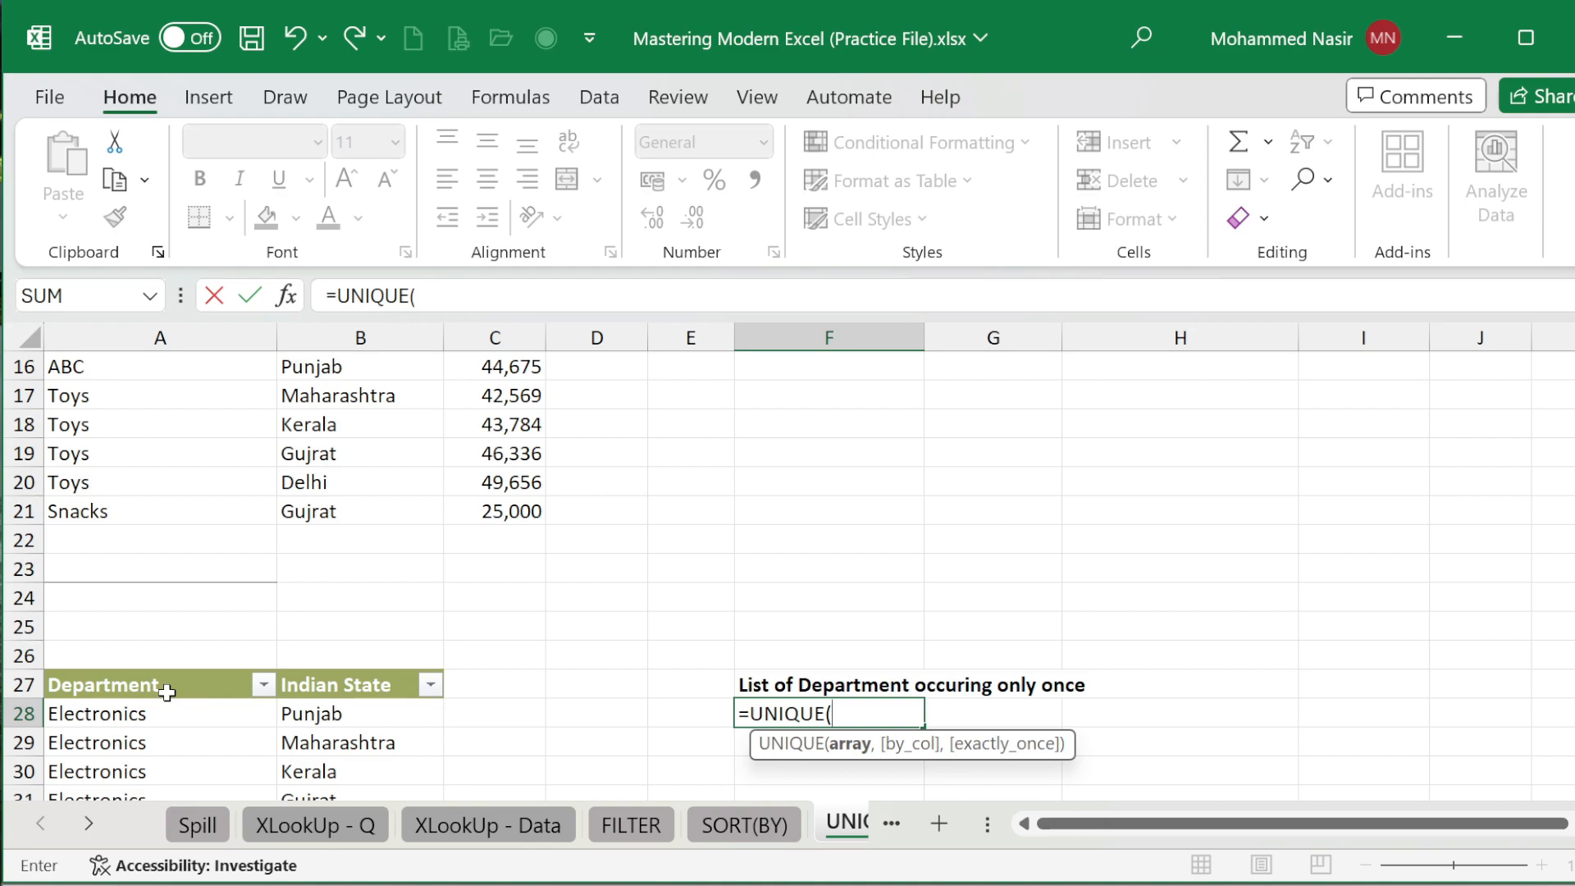
type("TAB")
key("Down")
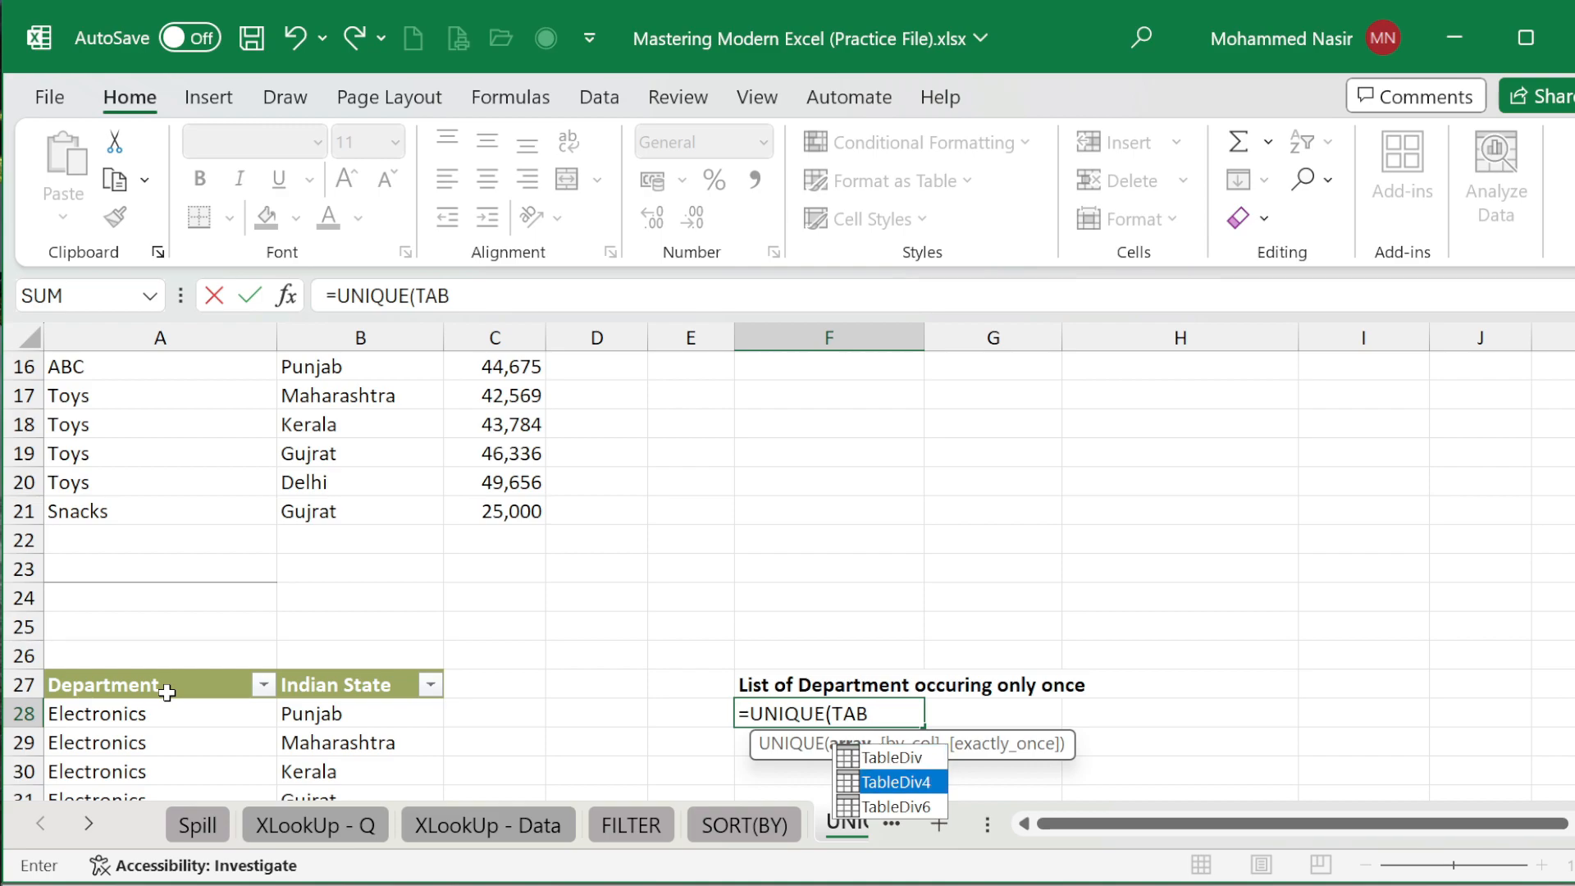
key("Tab")
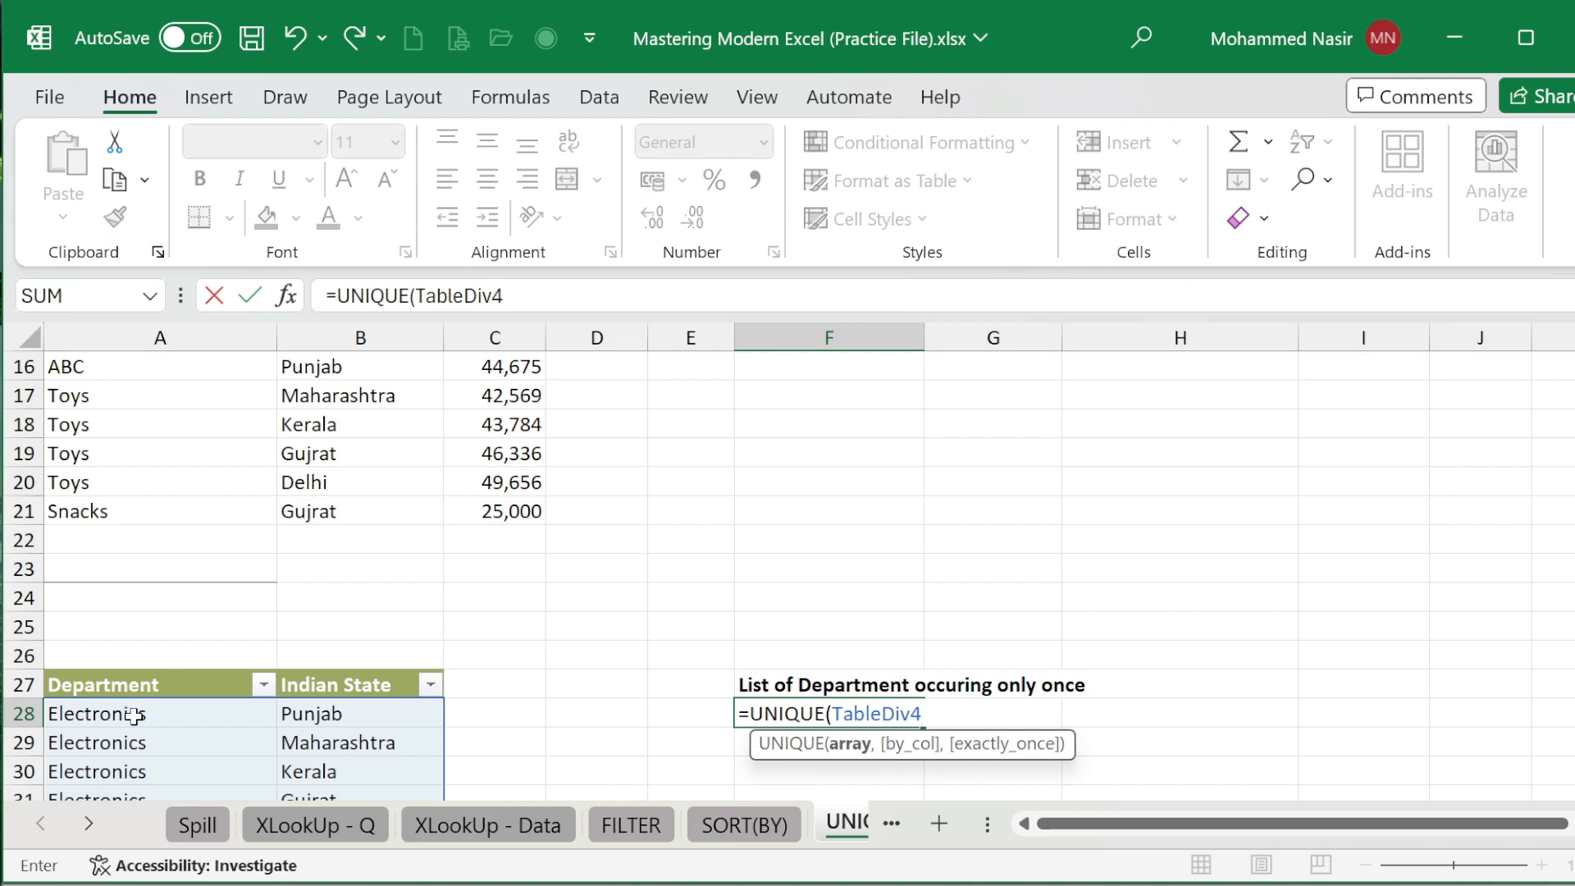
Step: Limit the UNIQUE array in F28 to the Department column of TableDiv4 and enter the formula
type("[")
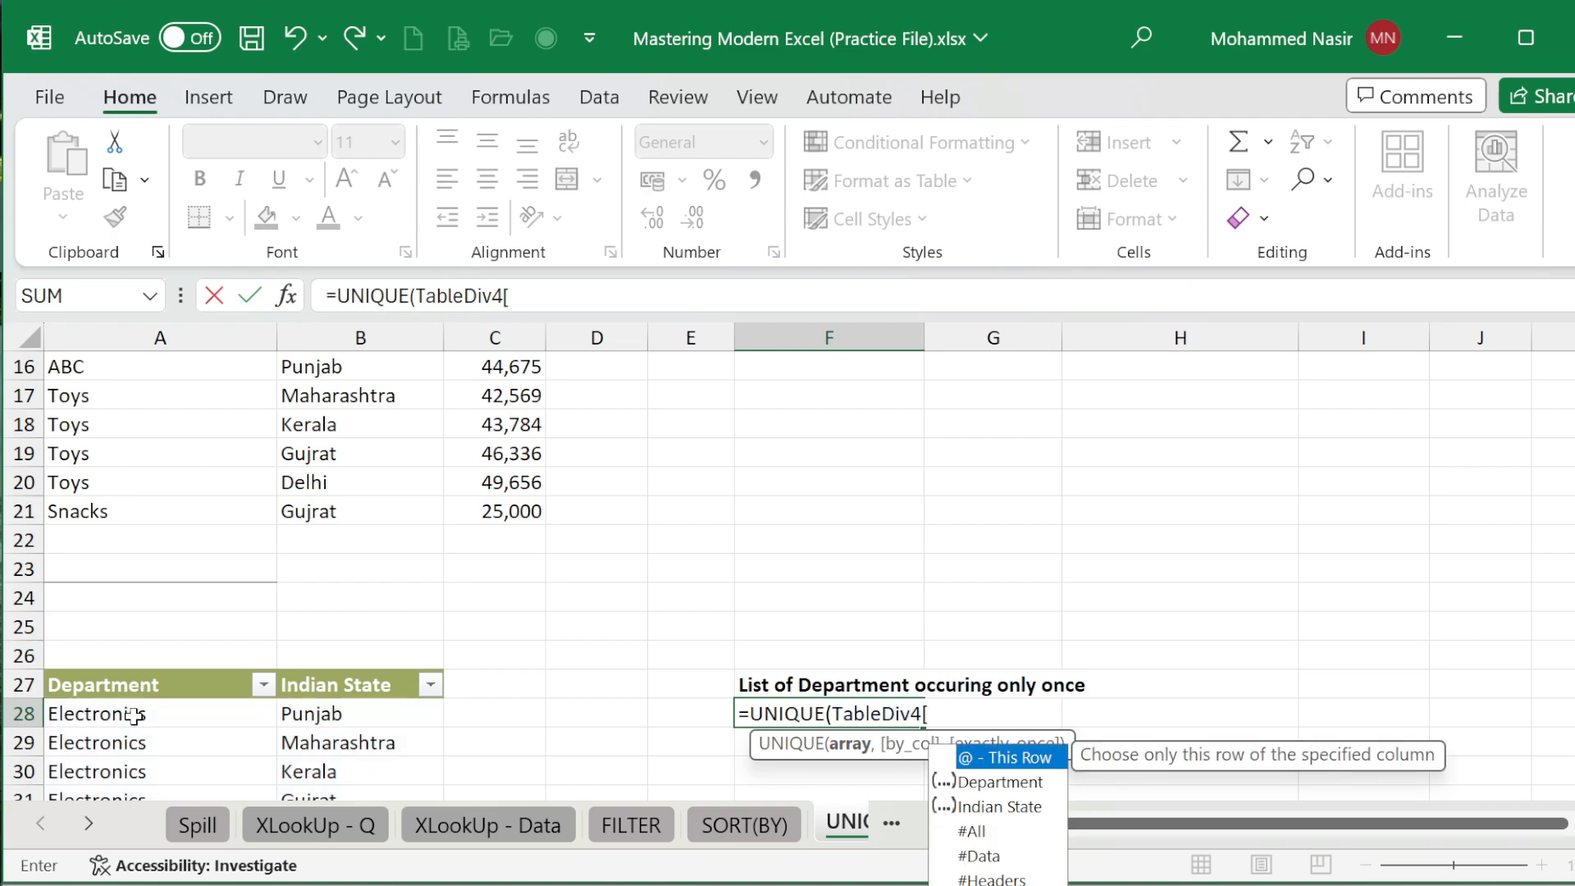
key("Down")
key("Tab")
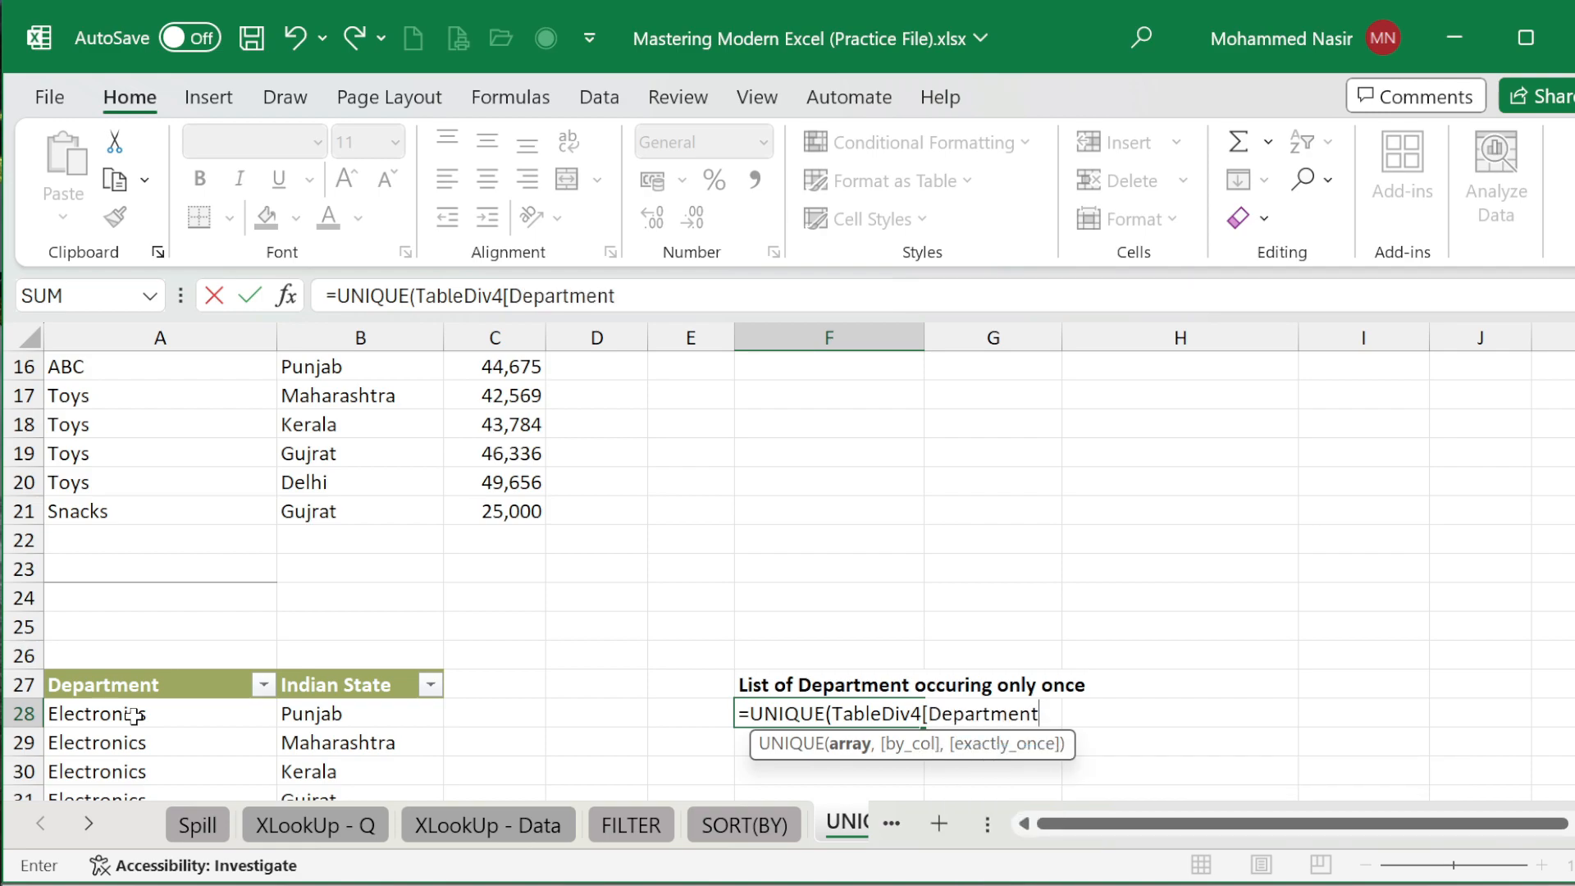
type("]")
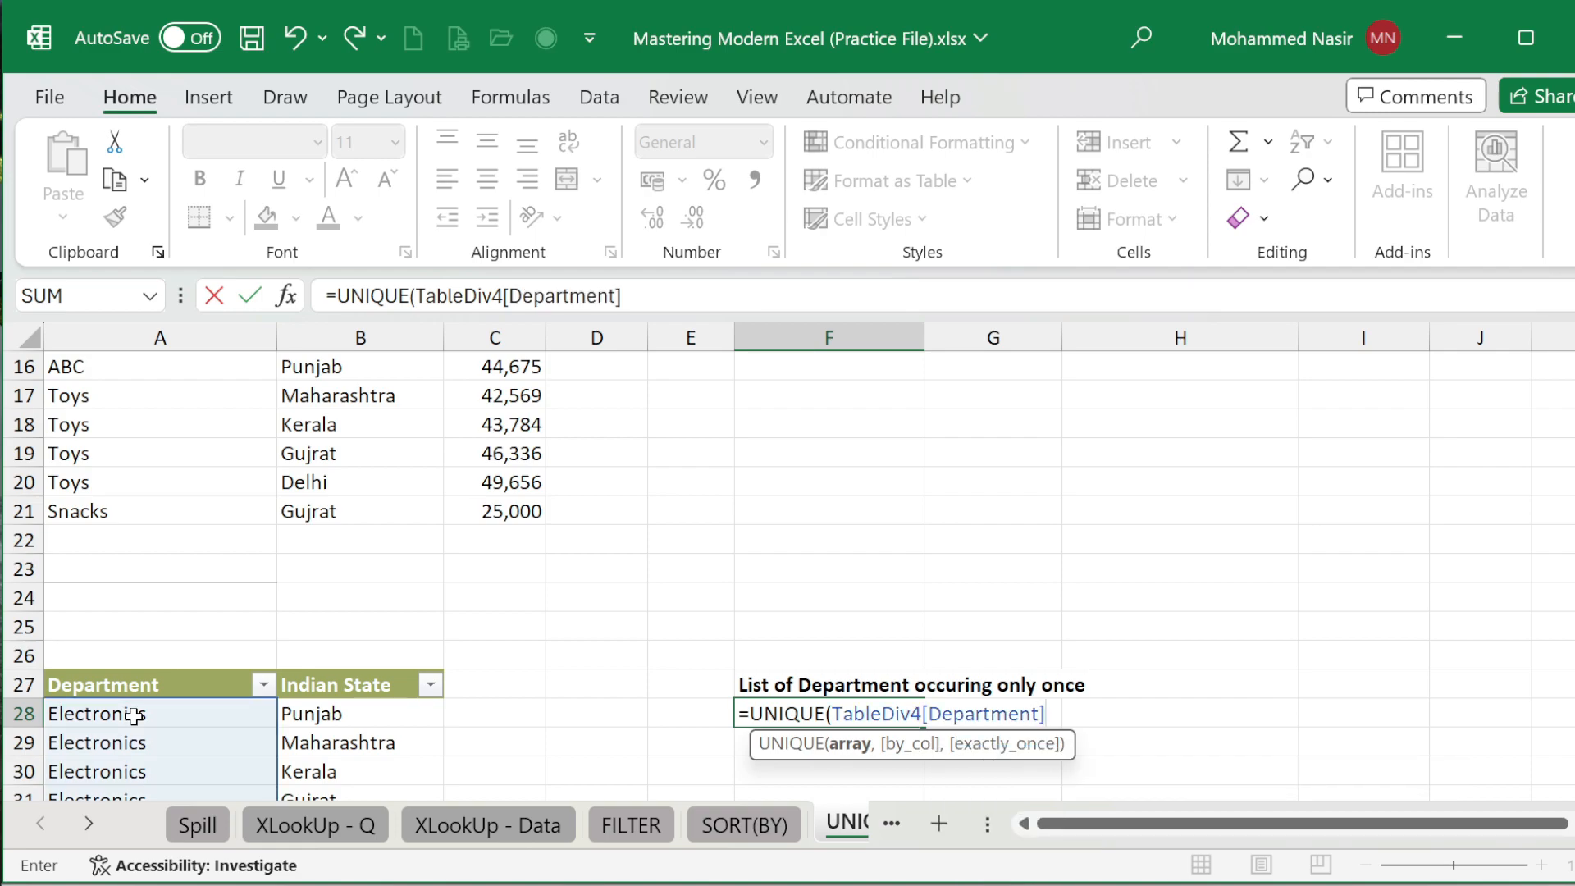
type(")")
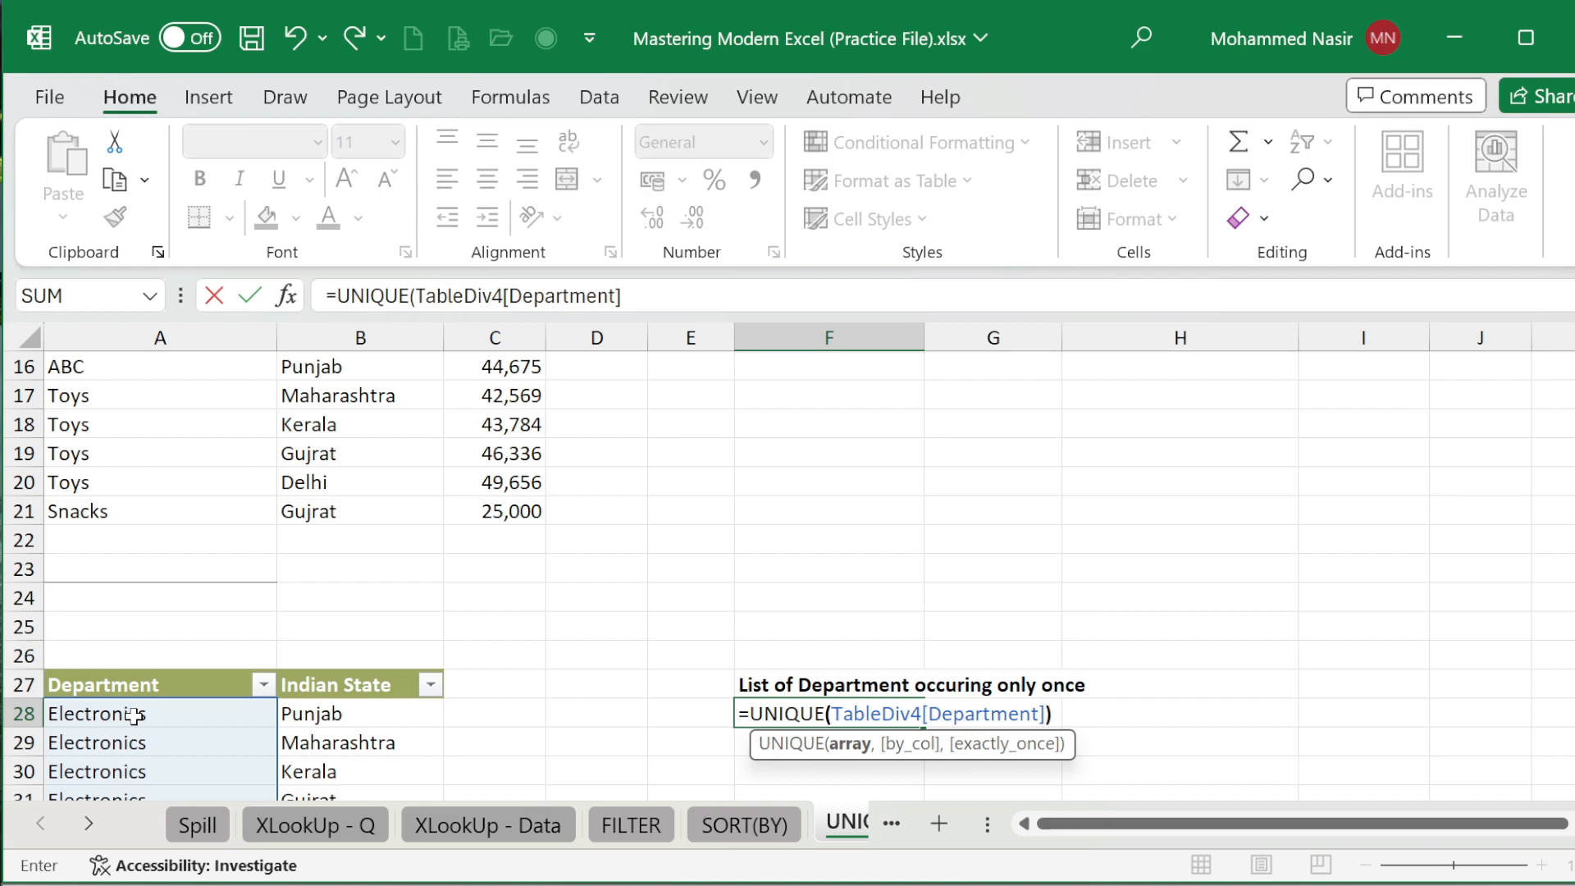
key("Return")
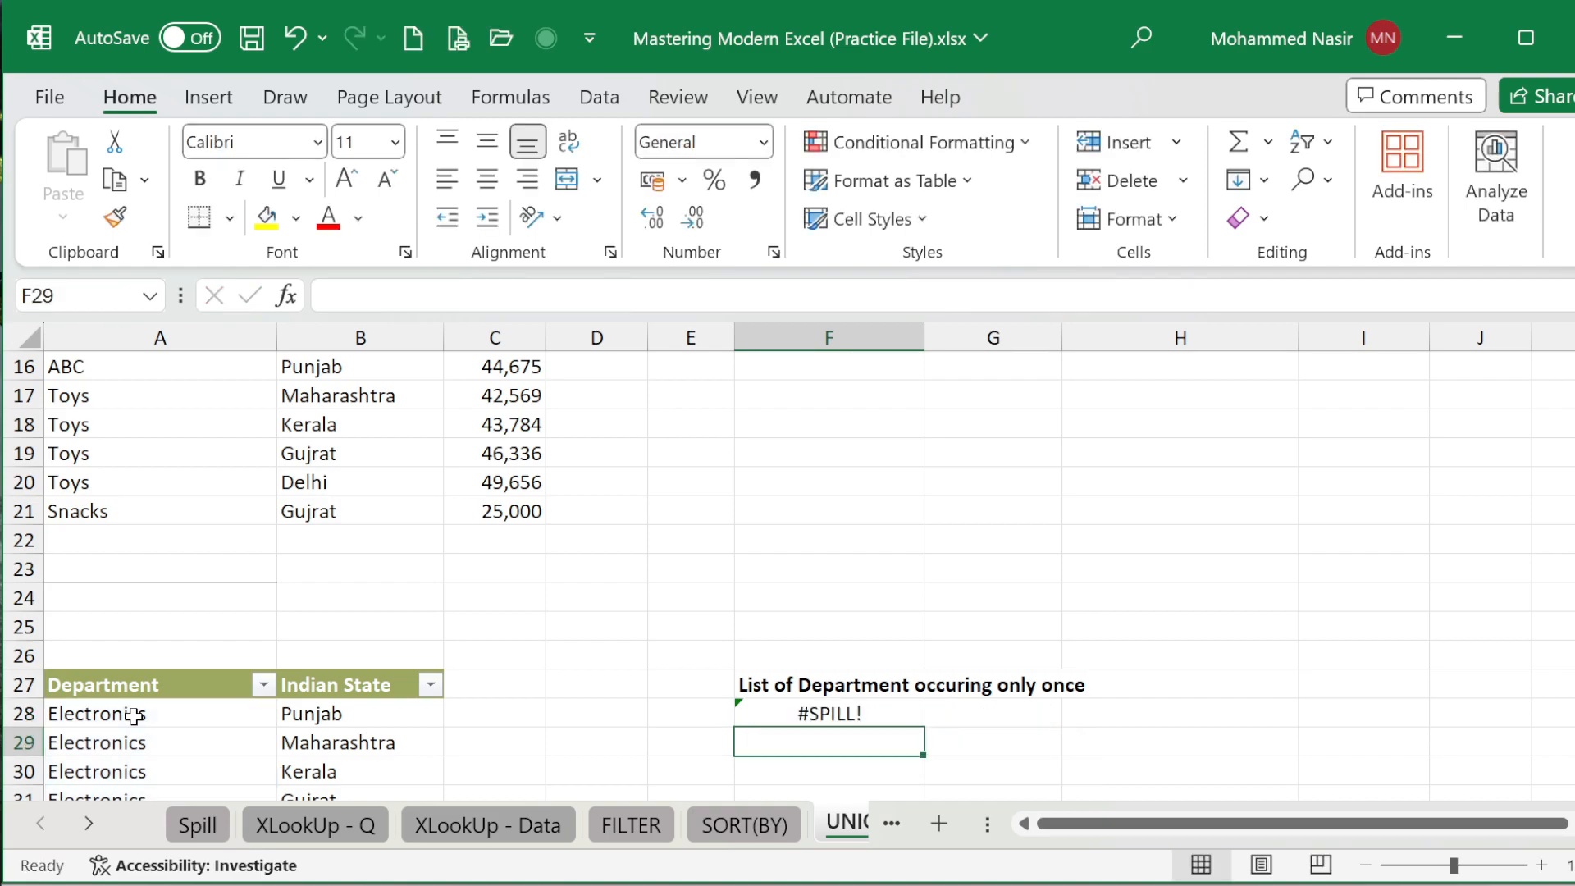
Step: Extend the UNIQUE formula in F28 with FALSE for by_col and TRUE for exactly_once, and enter it
key("Up")
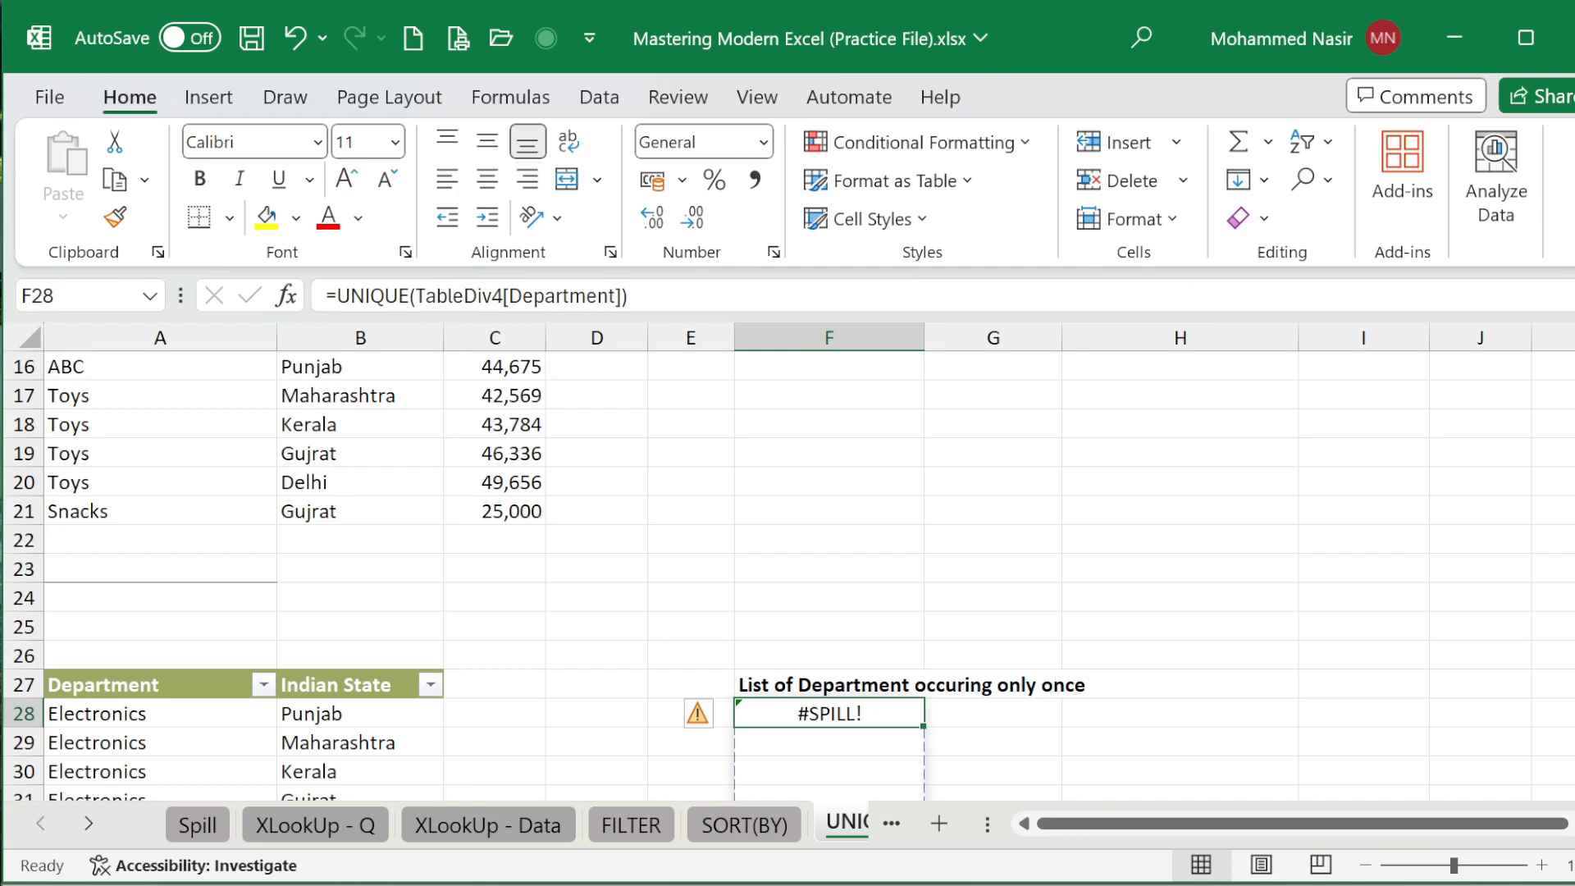
key("F2")
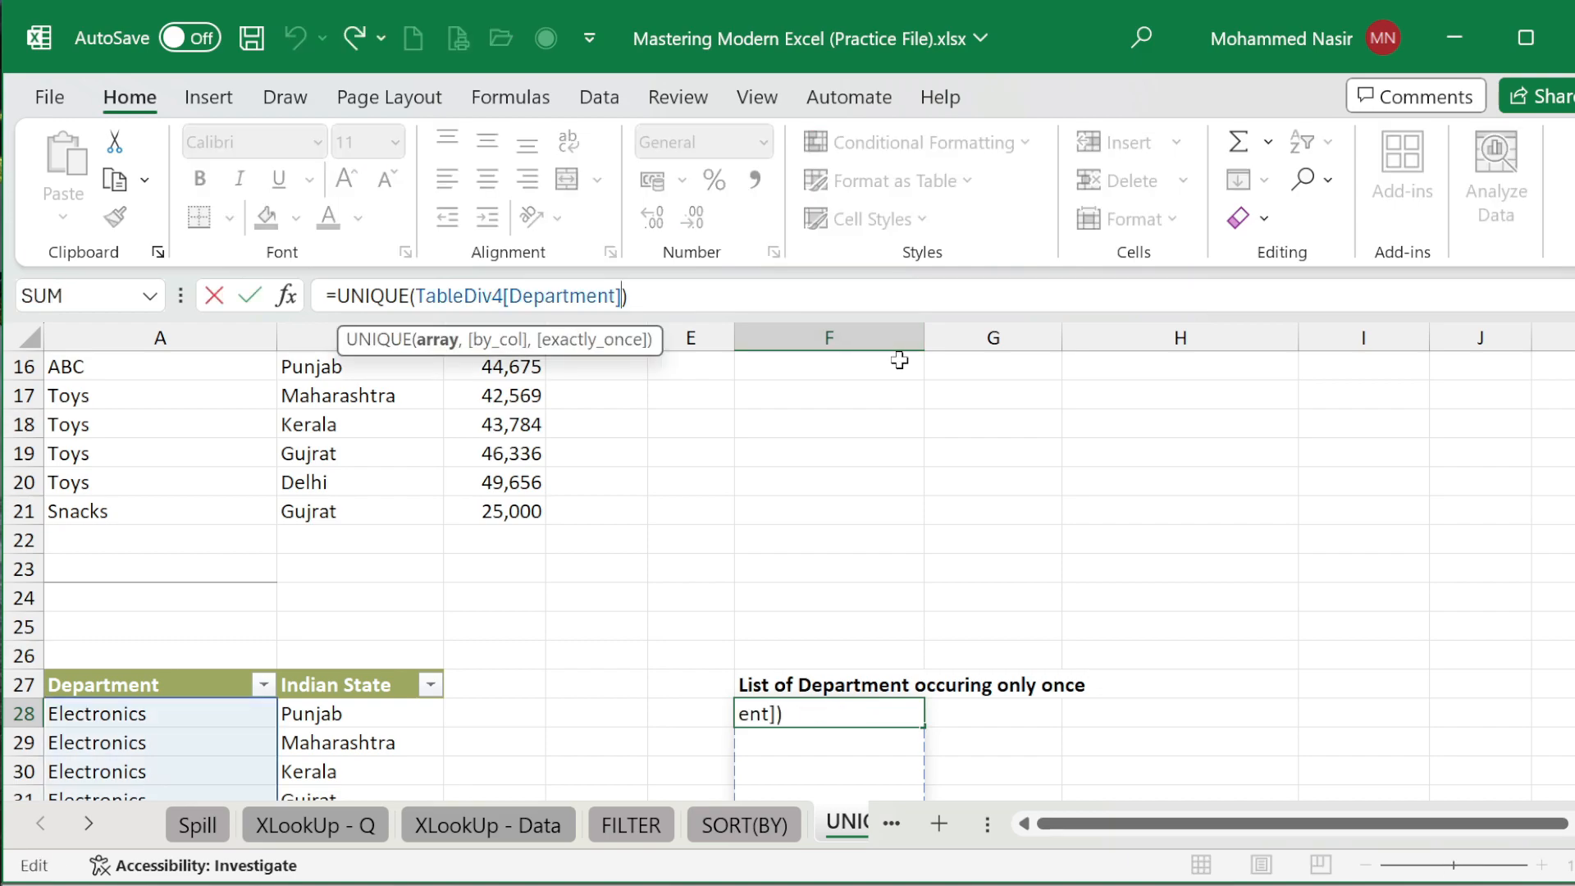
type(",")
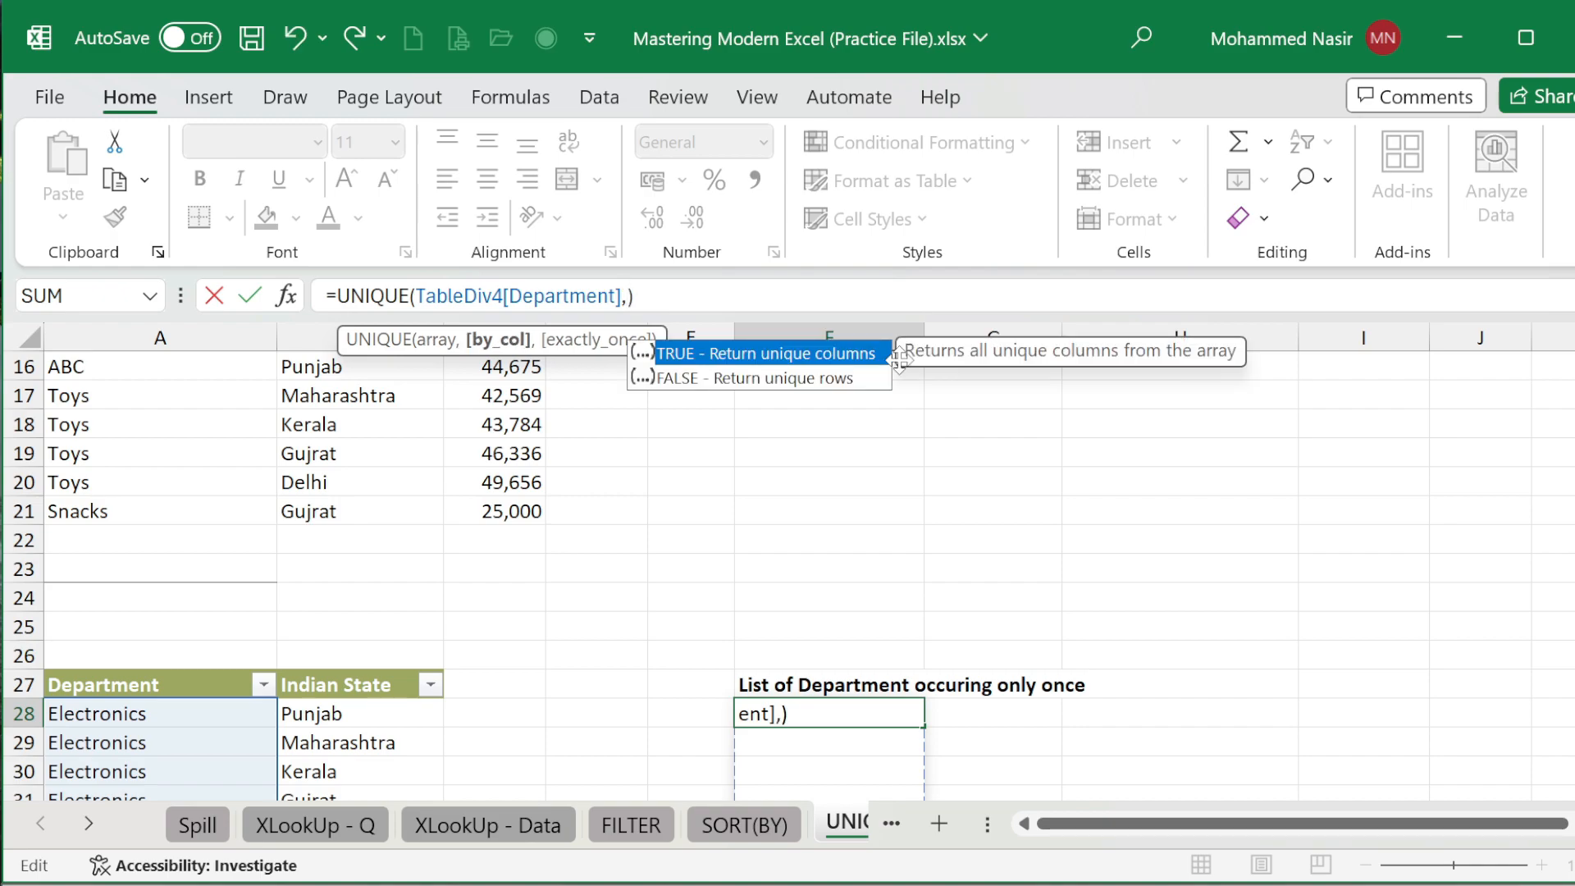
key("Down")
key("Tab")
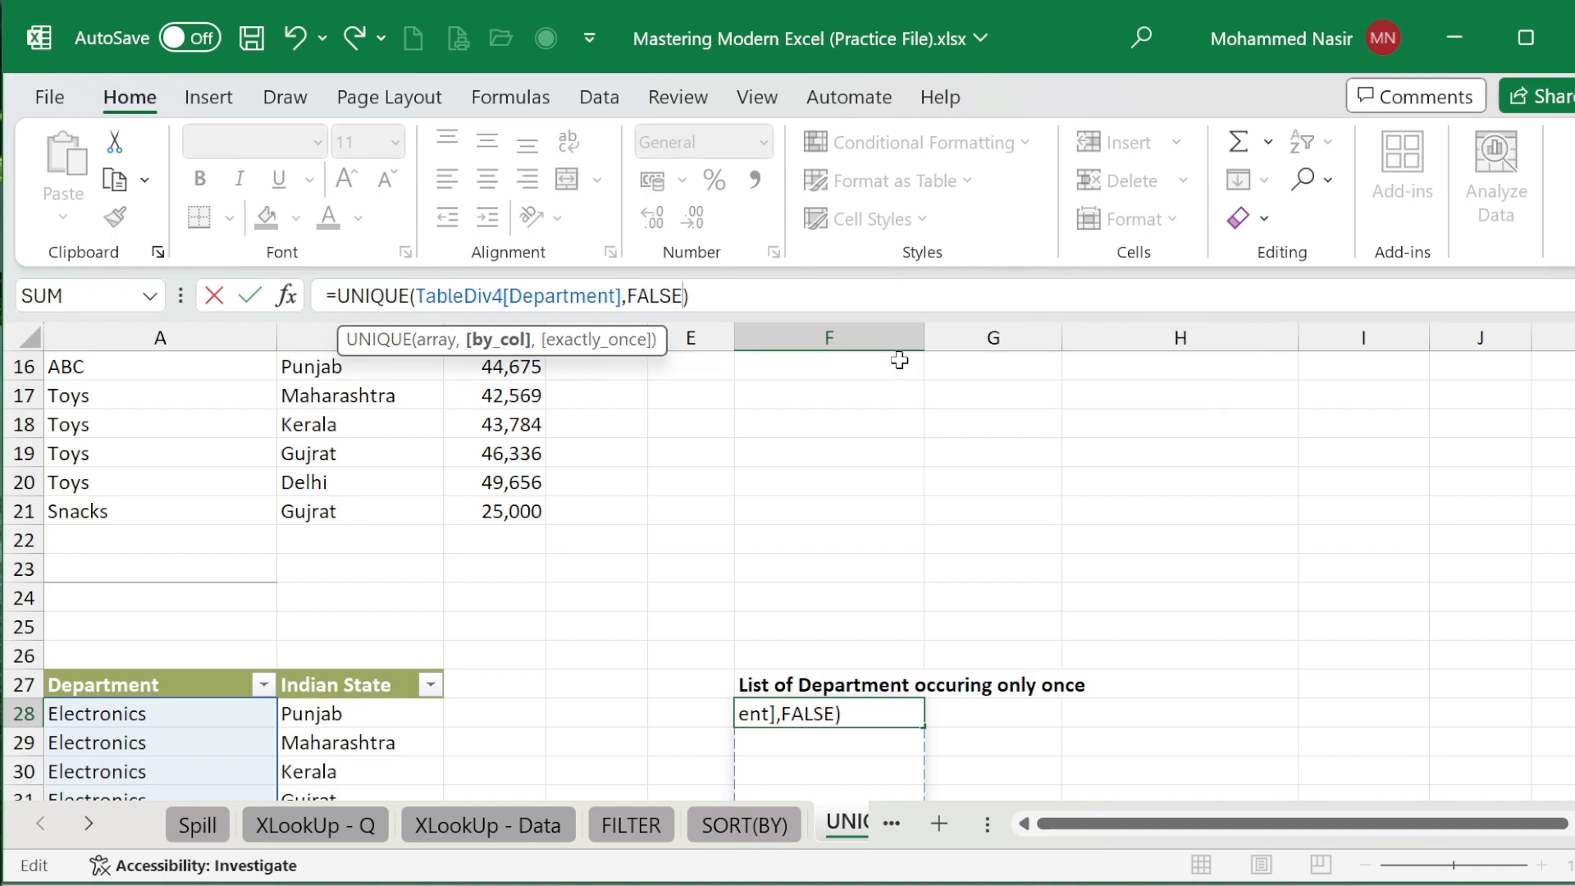
type(",")
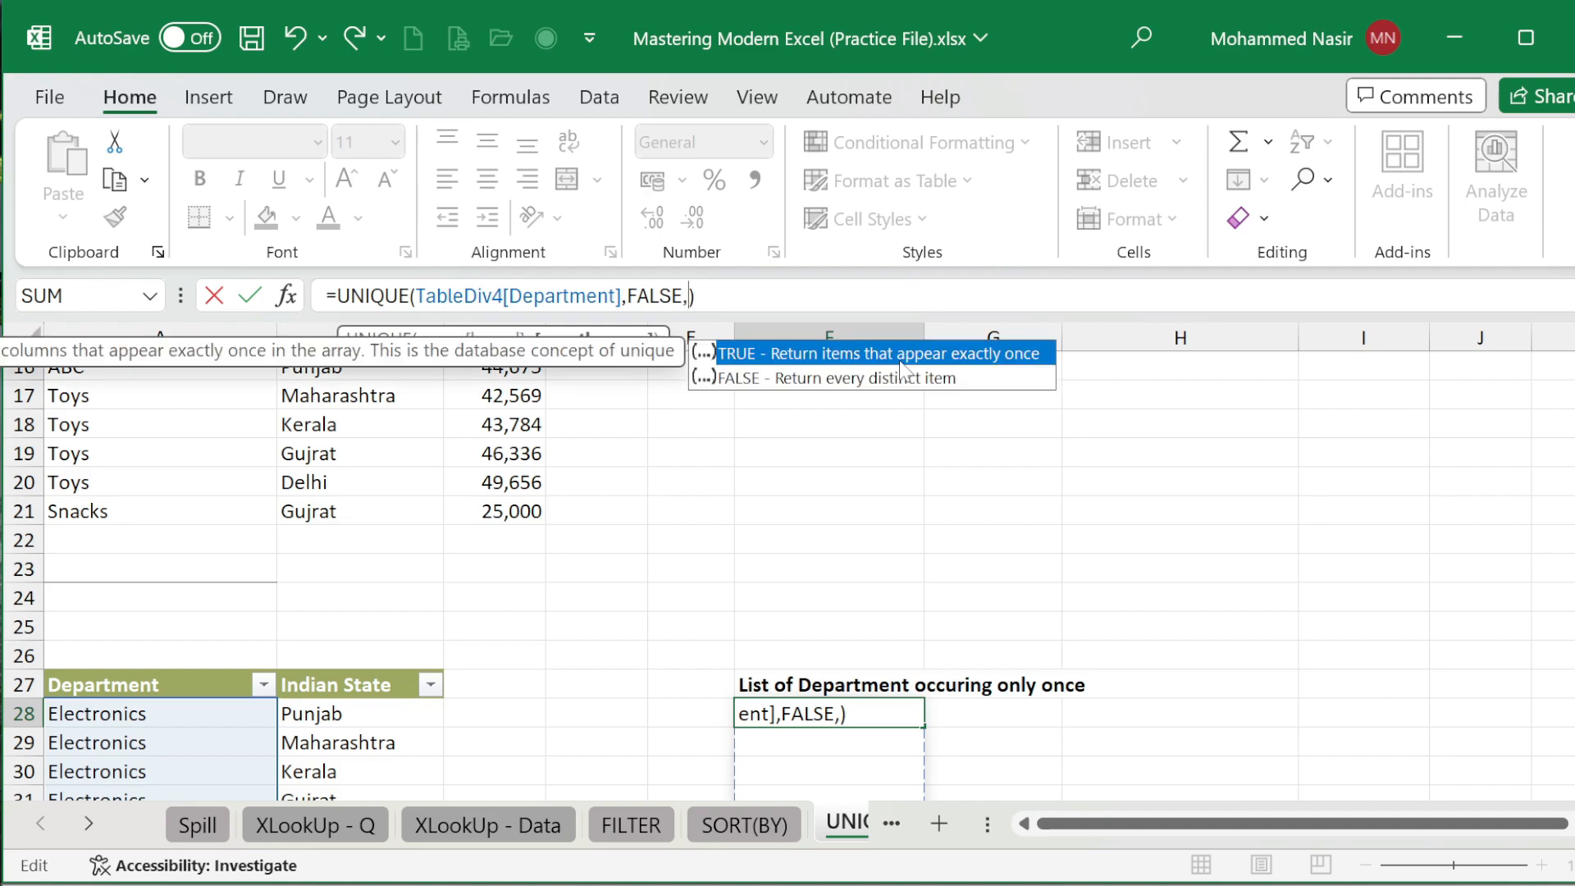
double_click(900, 360)
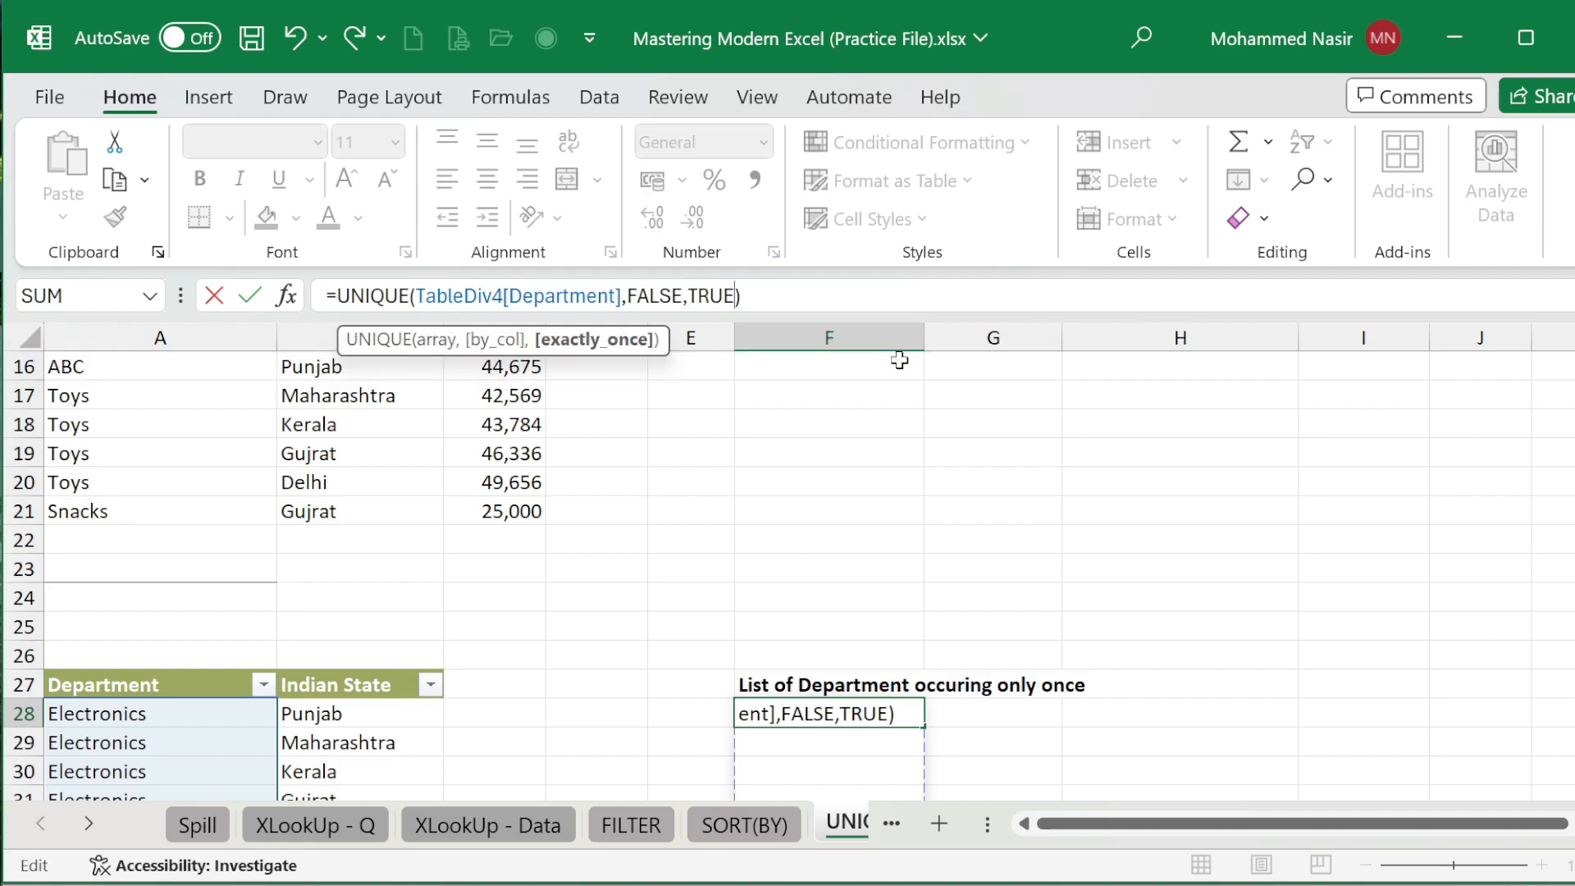
key("Return")
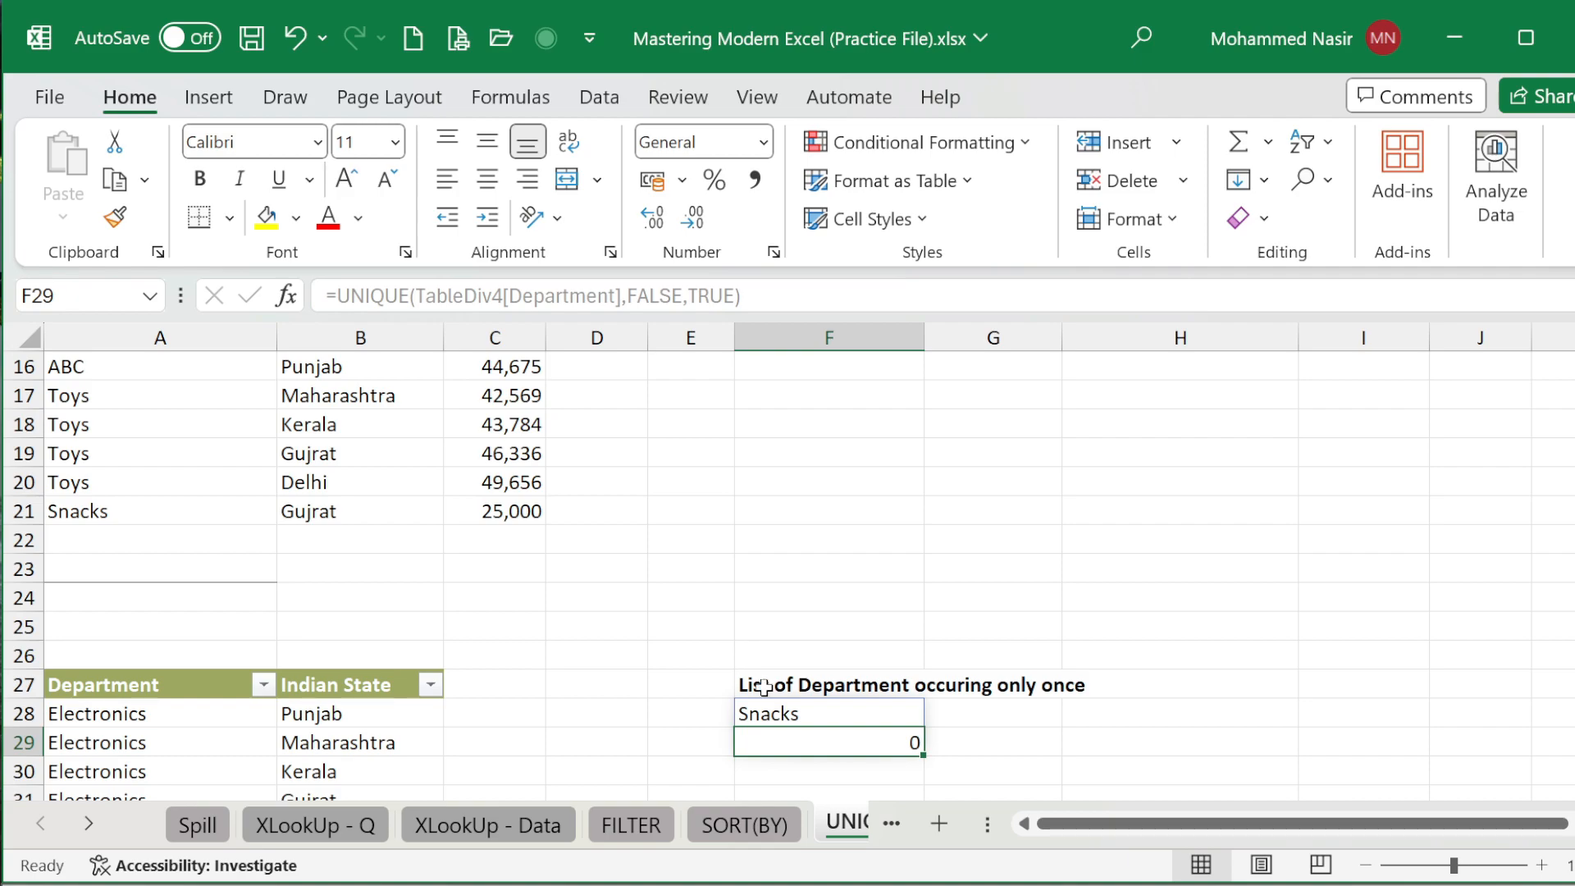
Step: Locate the Snacks entry in the table's Department column, and change the department in A40 to ABC to test the F28 list
left_click(766, 710)
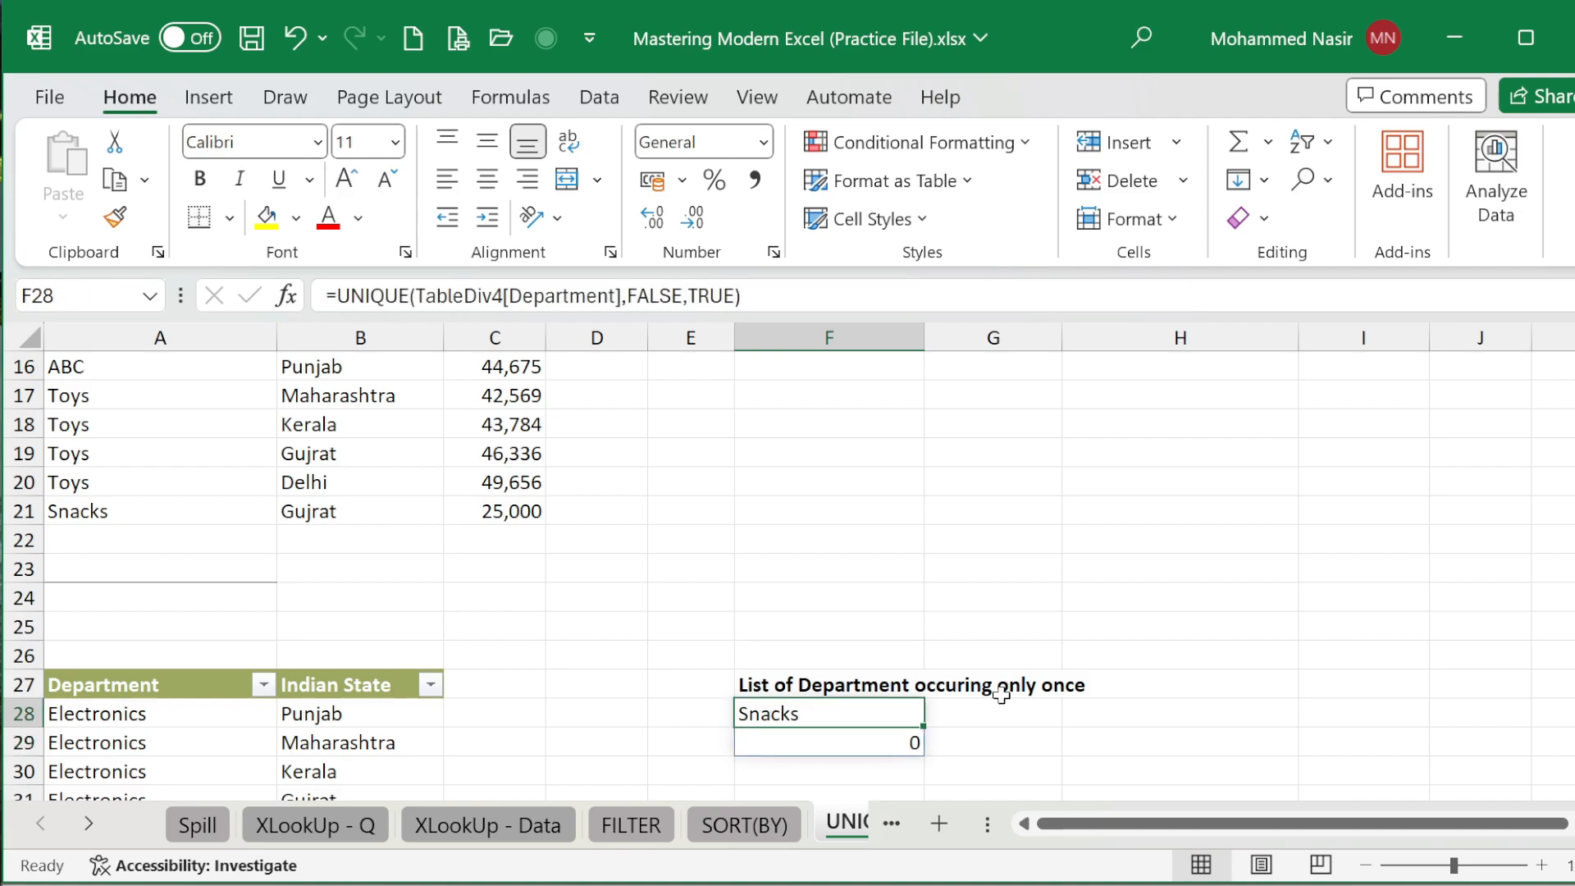
scroll(309, 657, "down", 3)
scroll(242, 677, "down", 6)
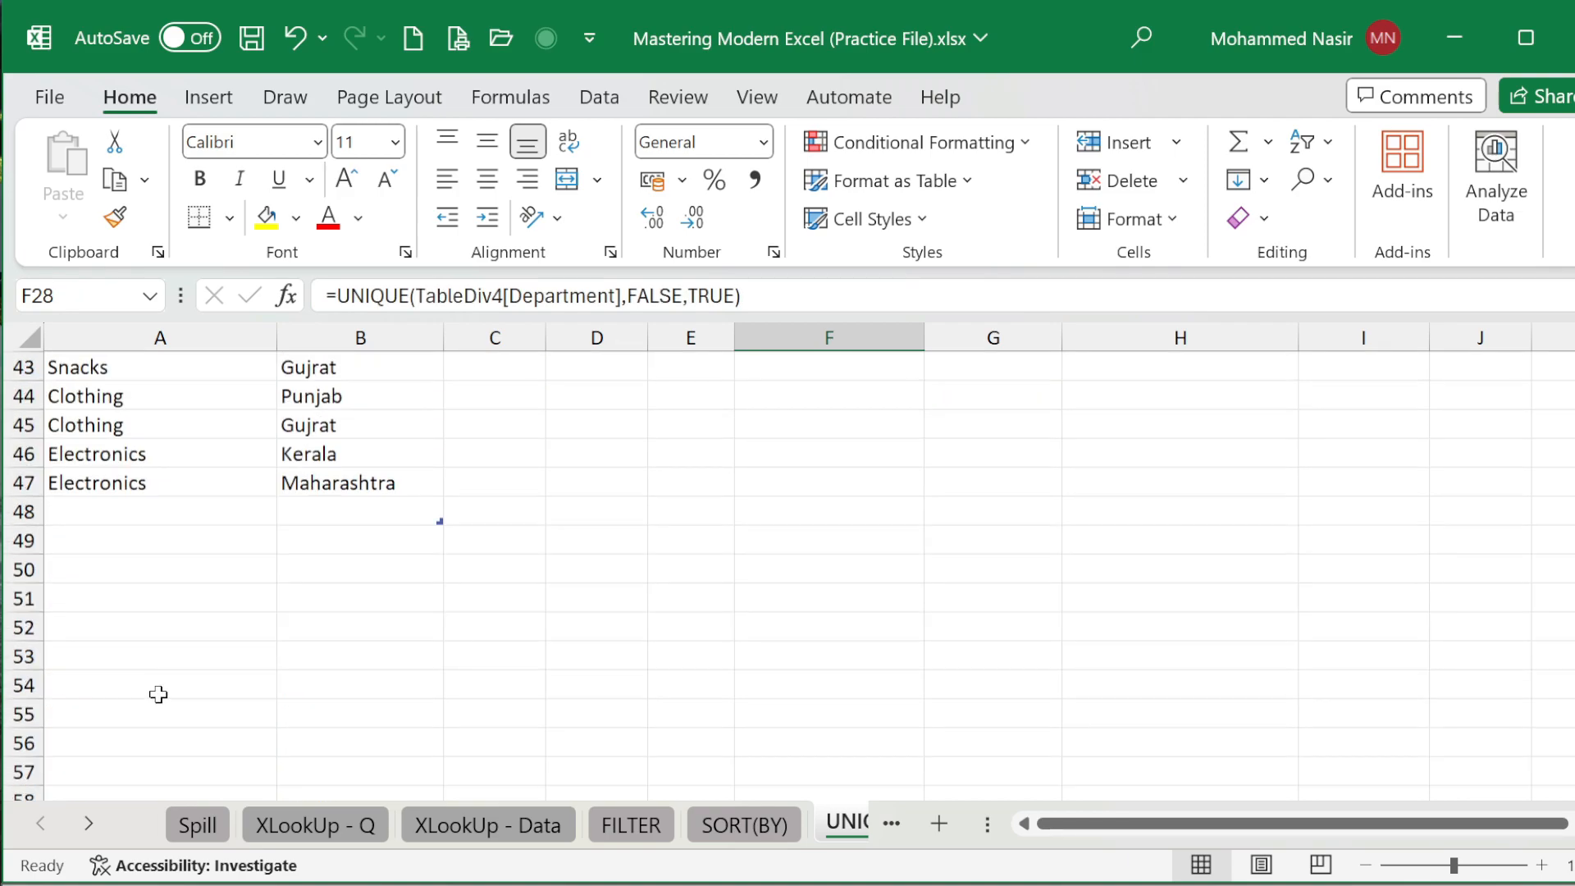
scroll(112, 548, "up", 2)
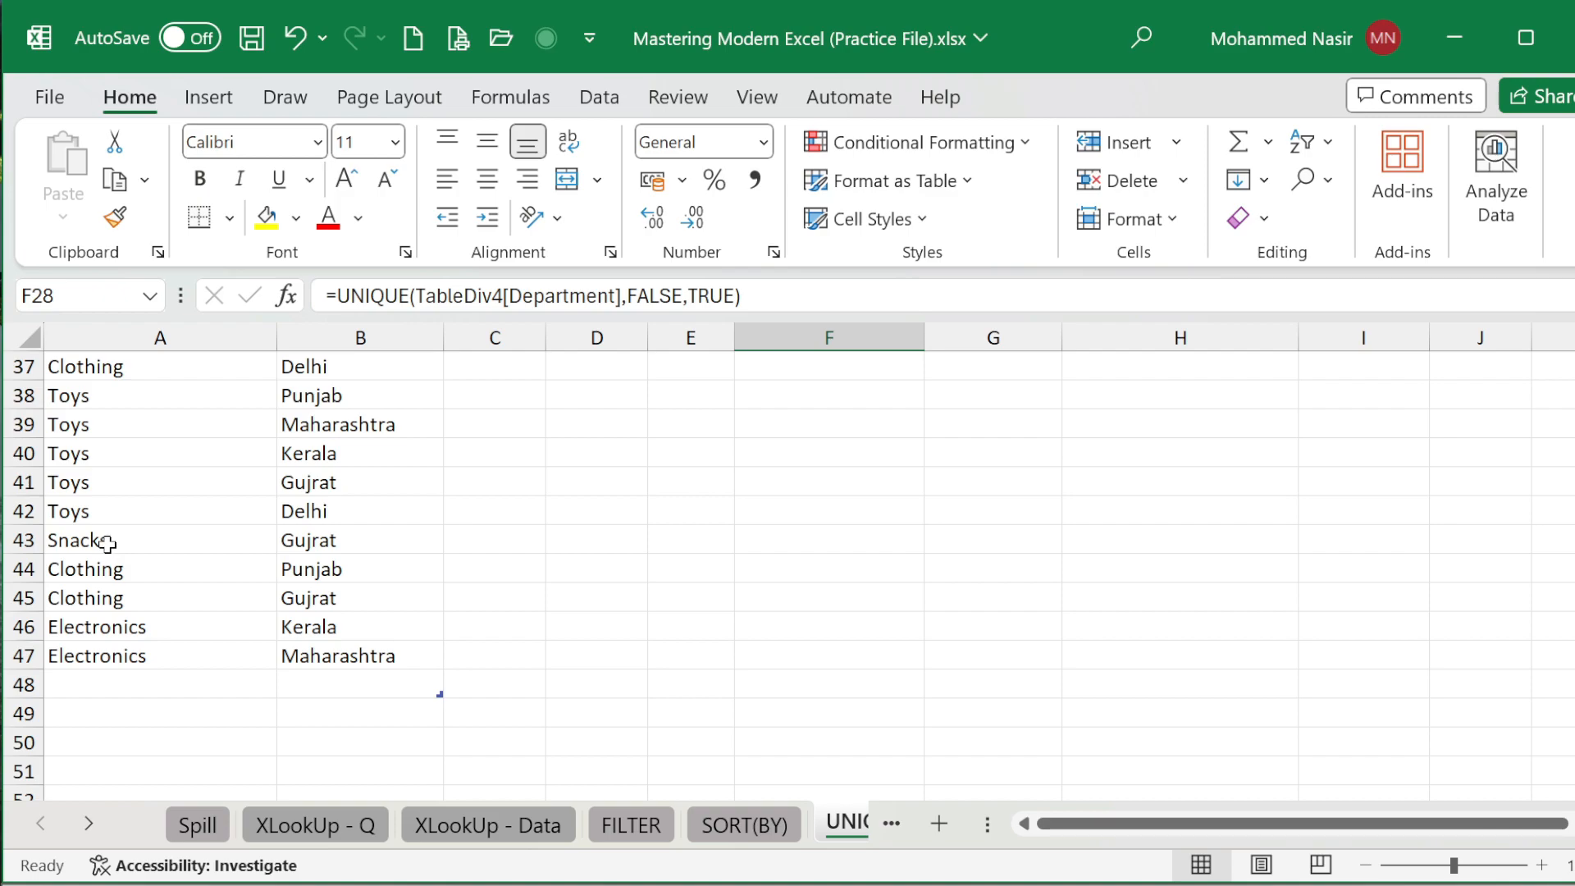
left_click(108, 543)
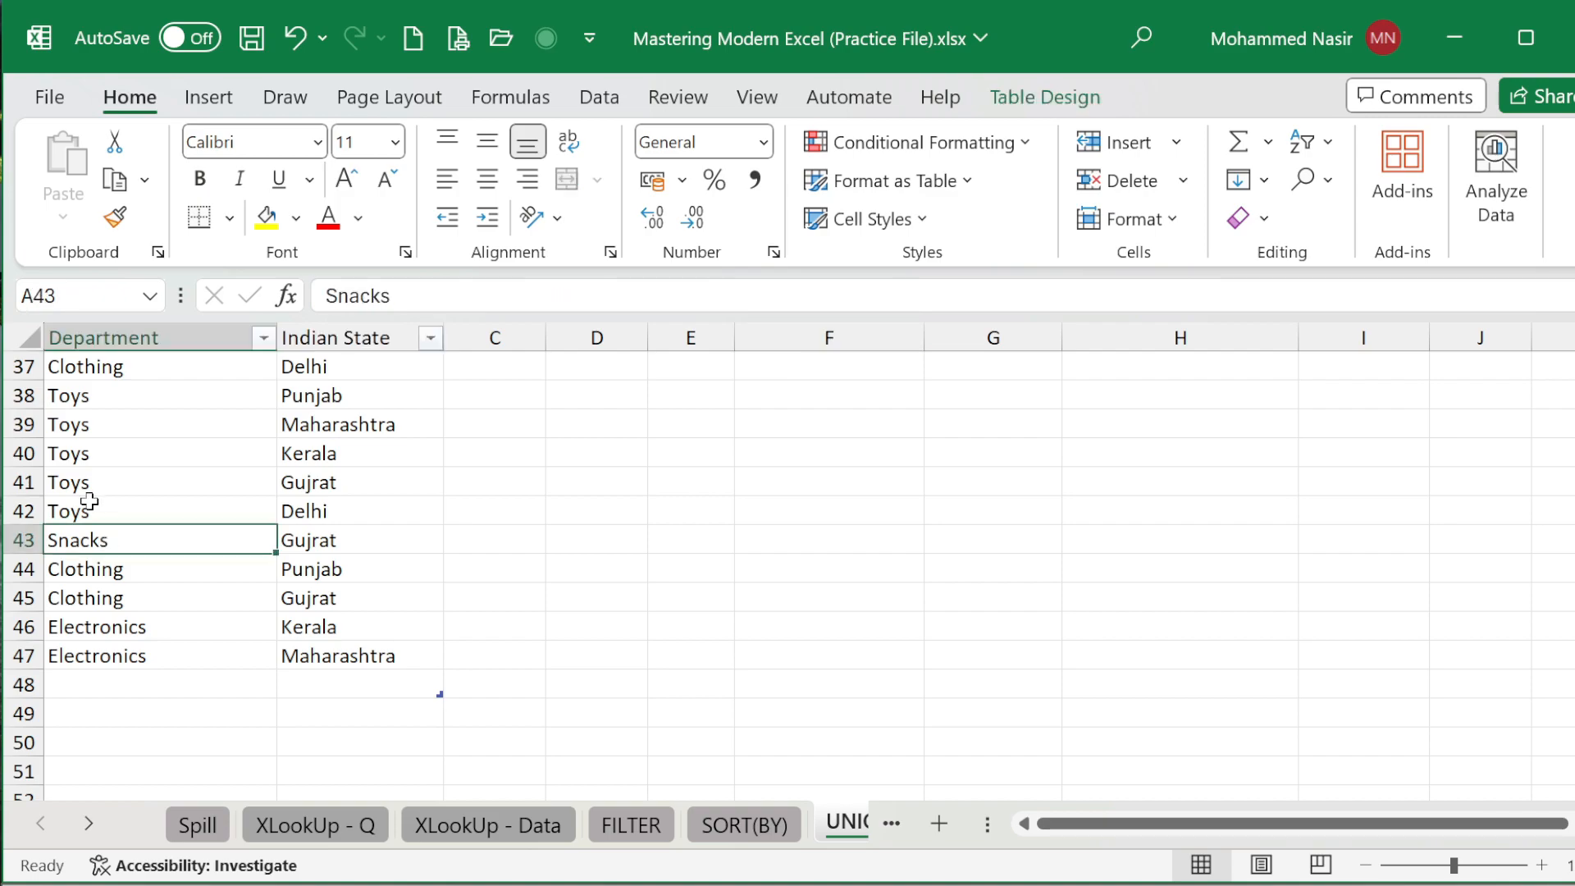
left_click(96, 452)
type("ABC\\")
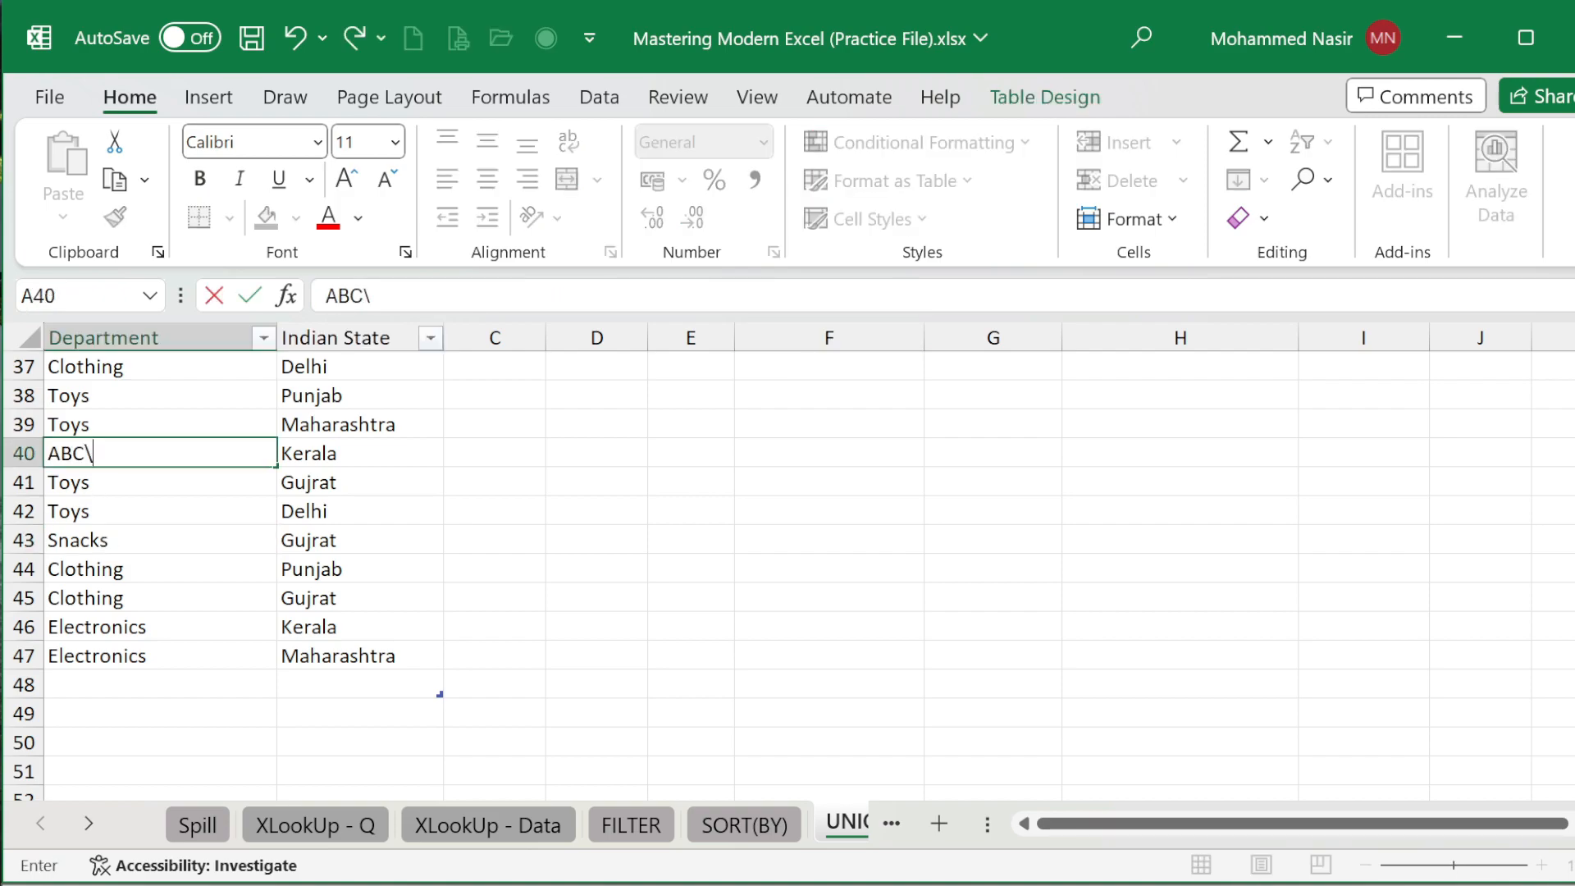
key("Return")
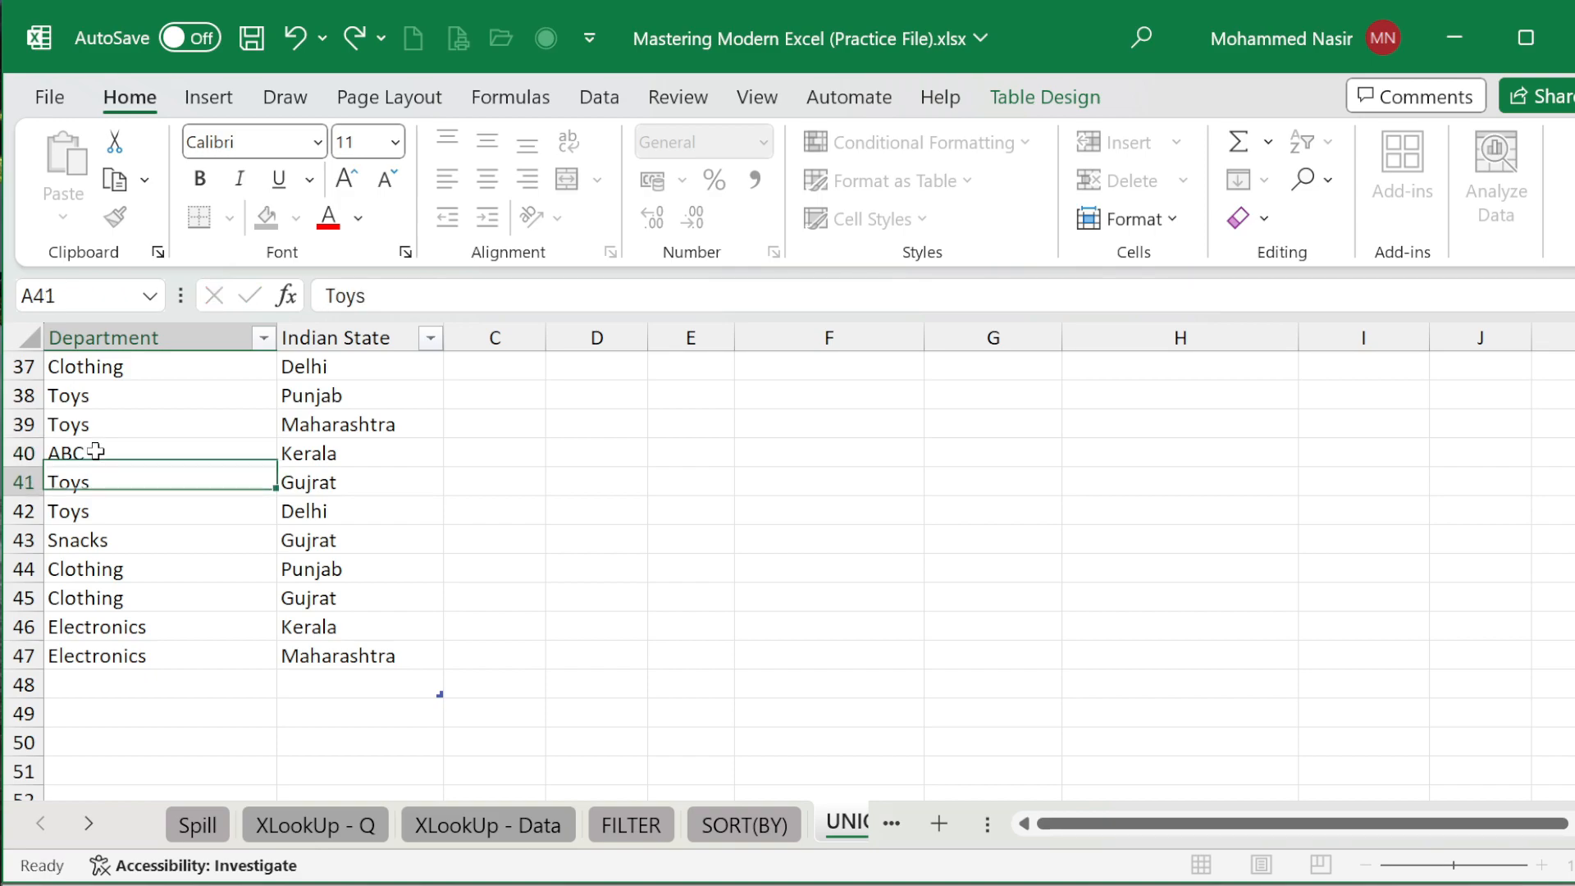
scroll(563, 618, "up", 4)
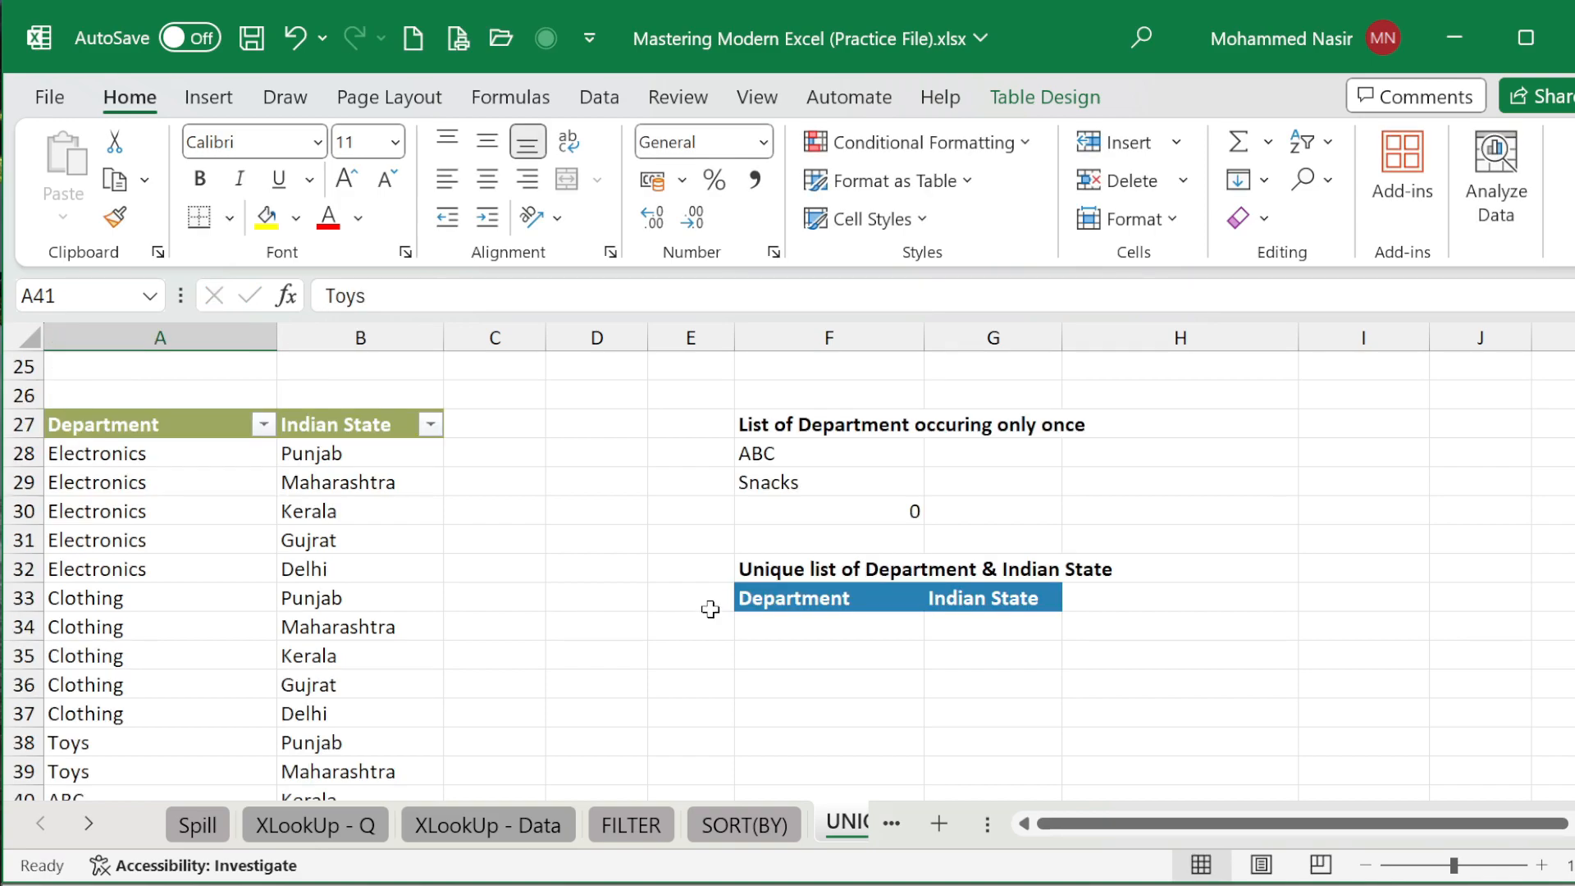
Step: Enter XYZ as the department in A48, the blank last row of the table, and check the once-only list in F28
scroll(366, 681, "down", 5)
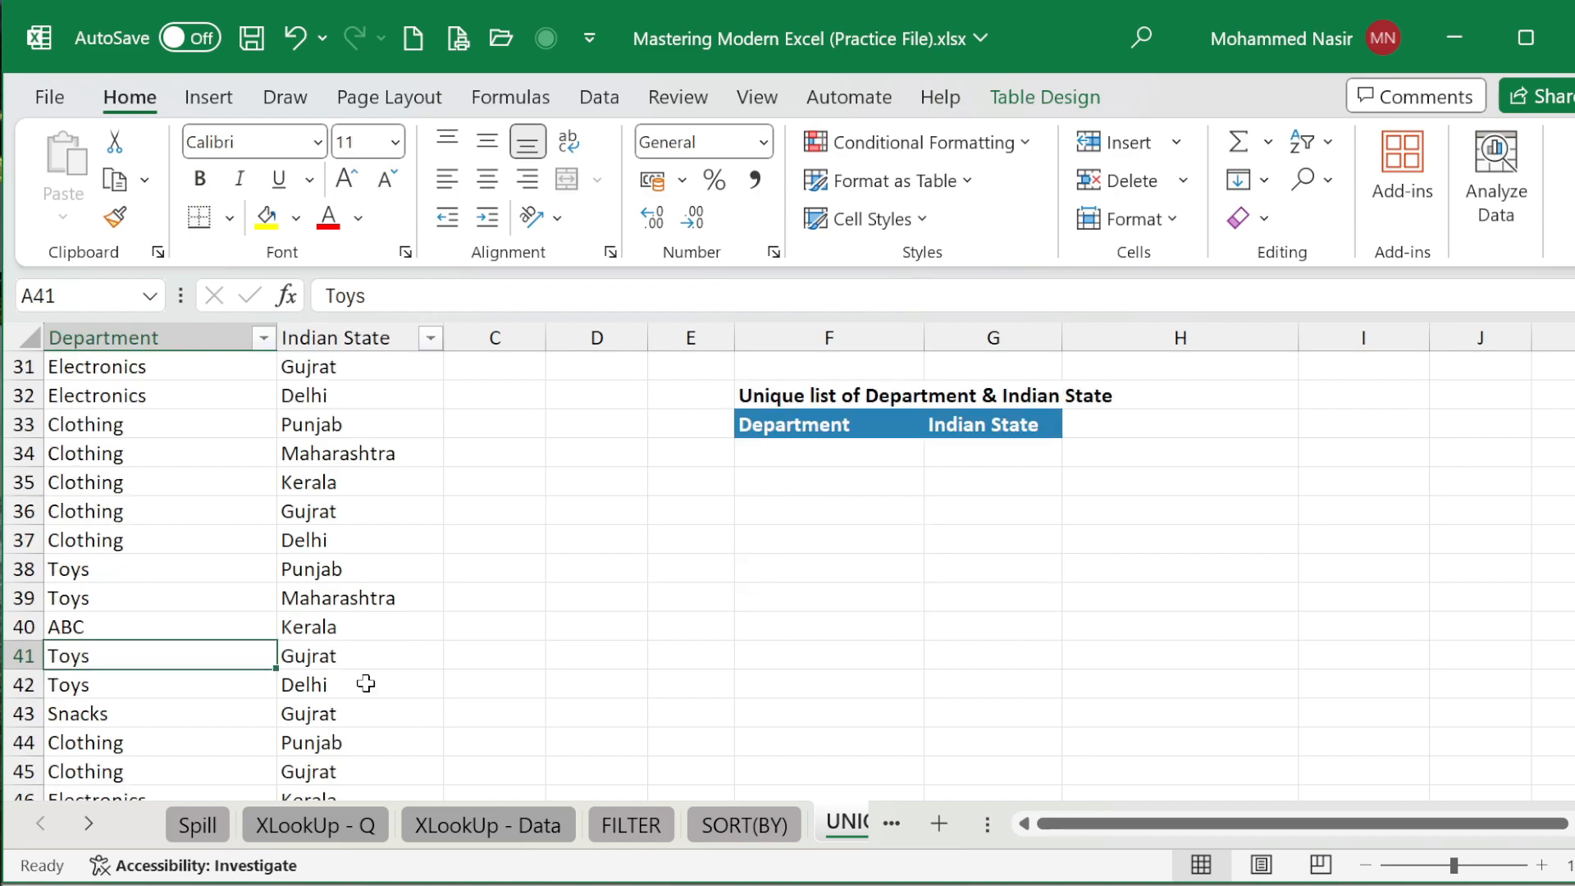
left_click(117, 593)
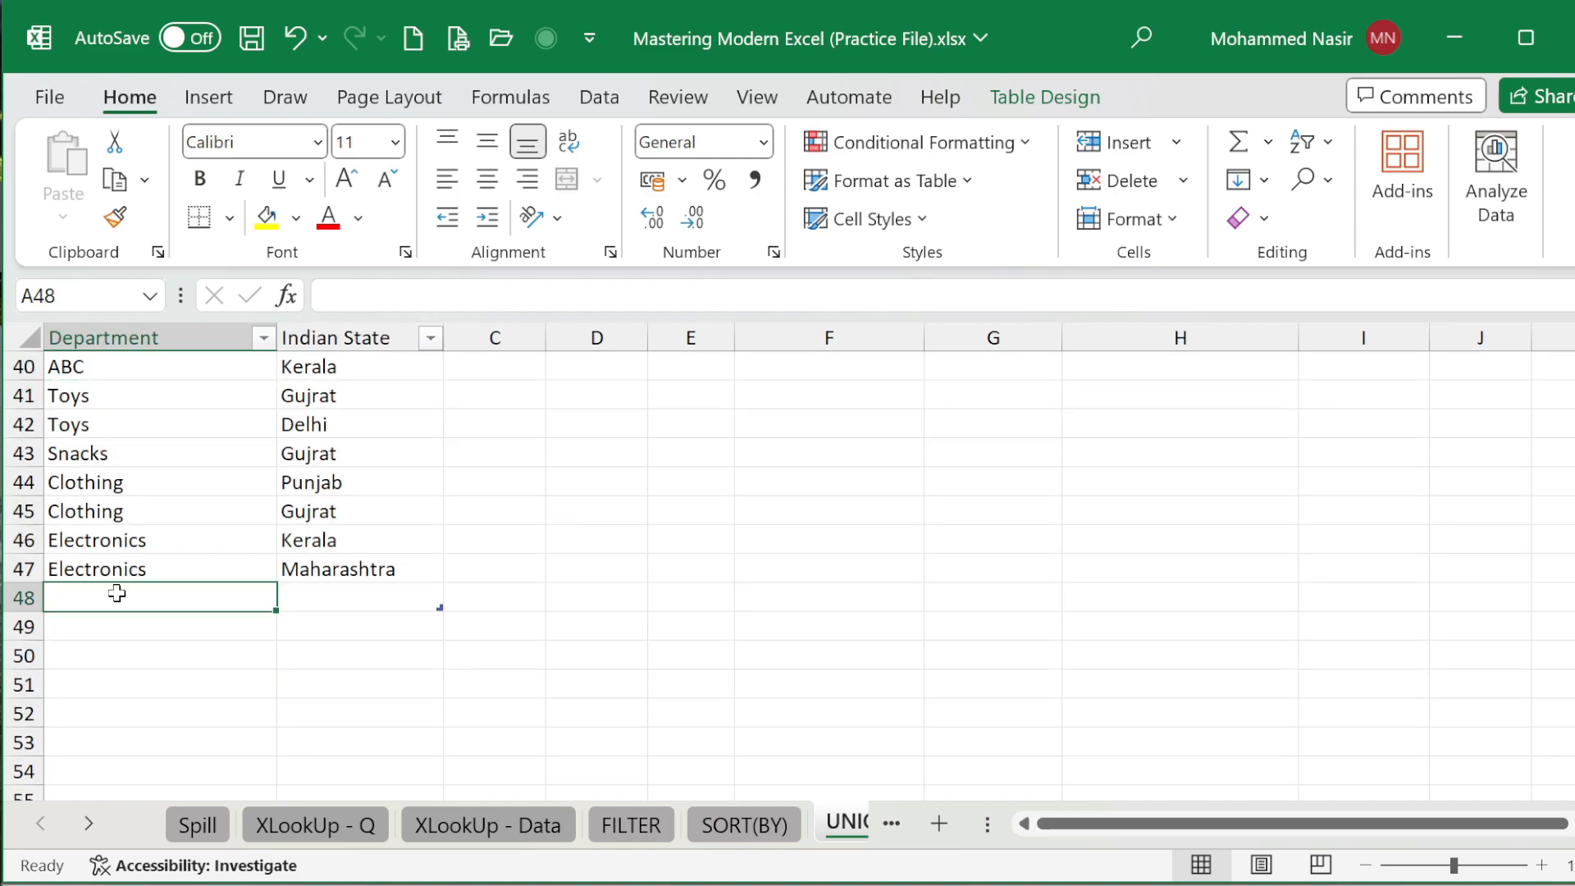
type("XY")
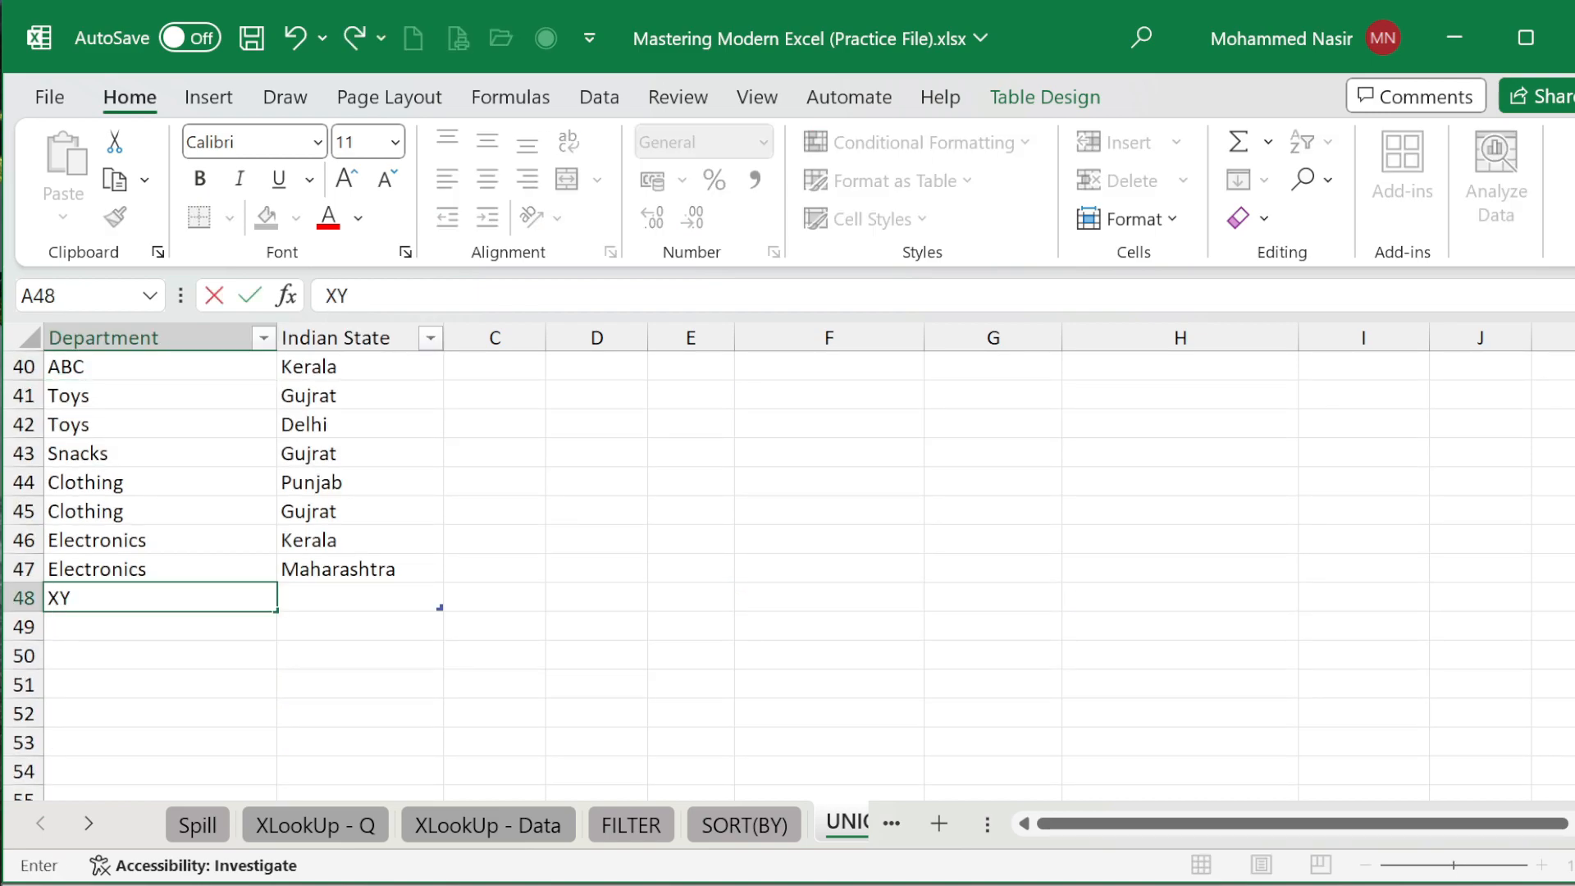
type("Z")
key("Return")
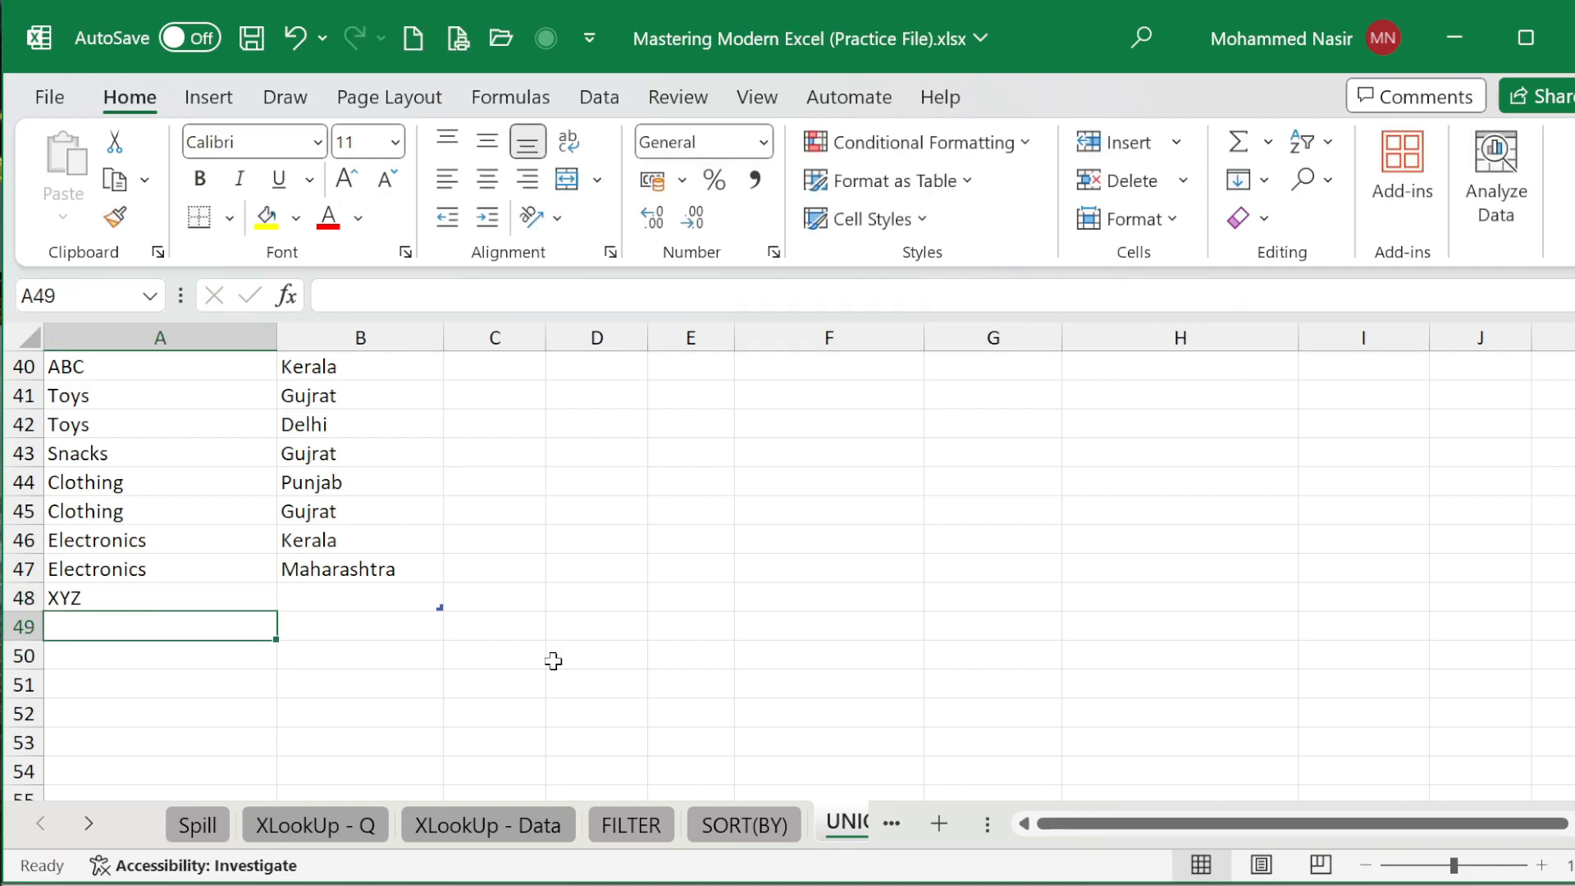
scroll(553, 661, "up", 7)
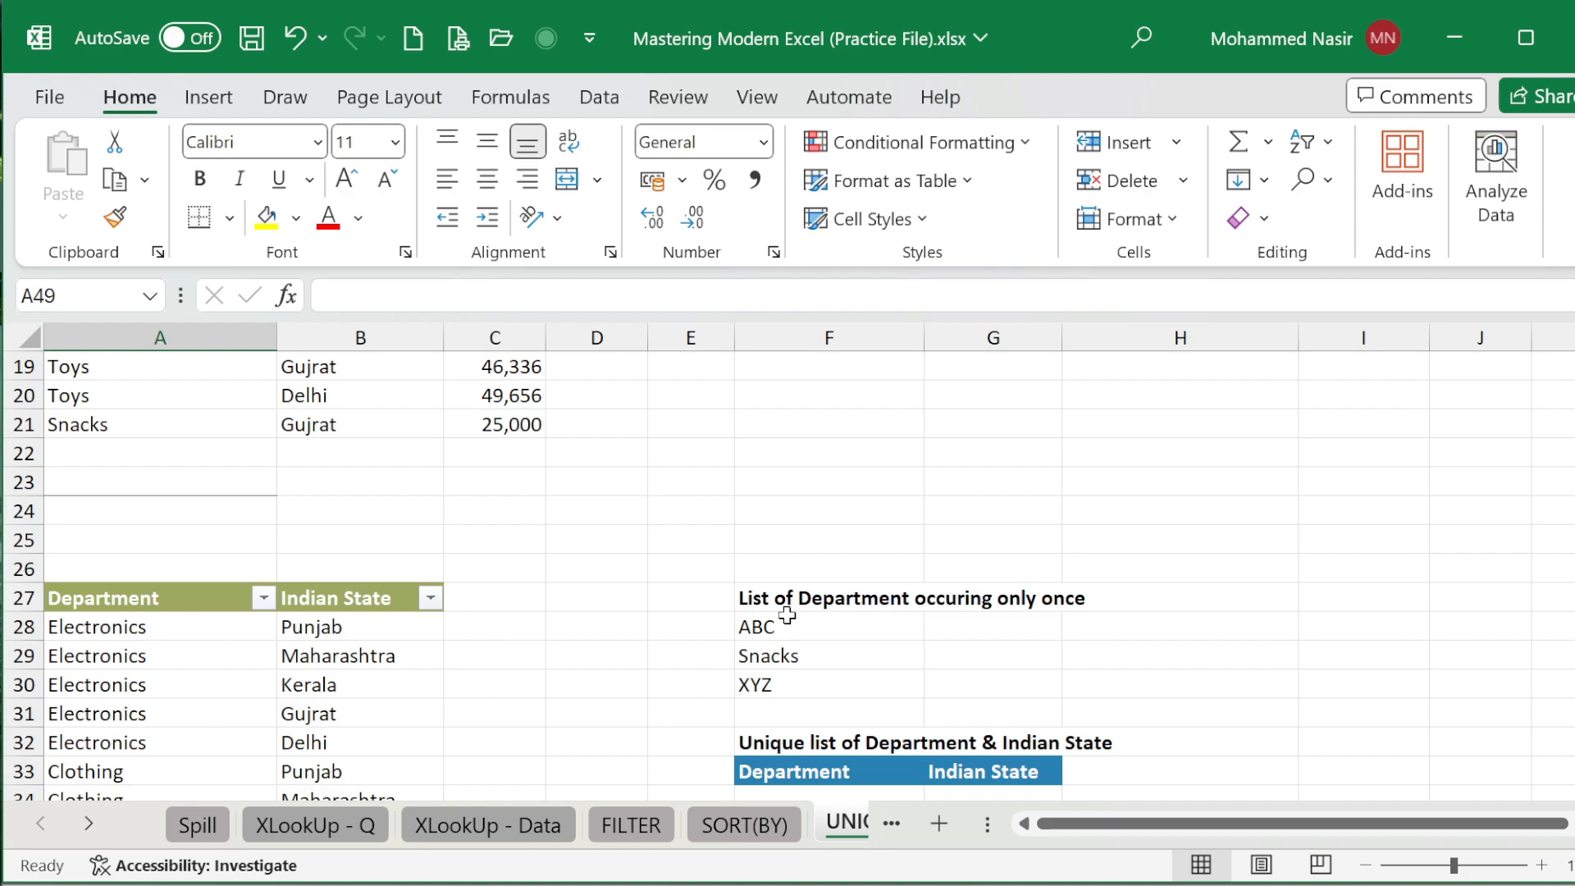
Step: Start a UNIQUE formula in F6 with the plain department range A6:A21 as its array
scroll(788, 615, "up", 6)
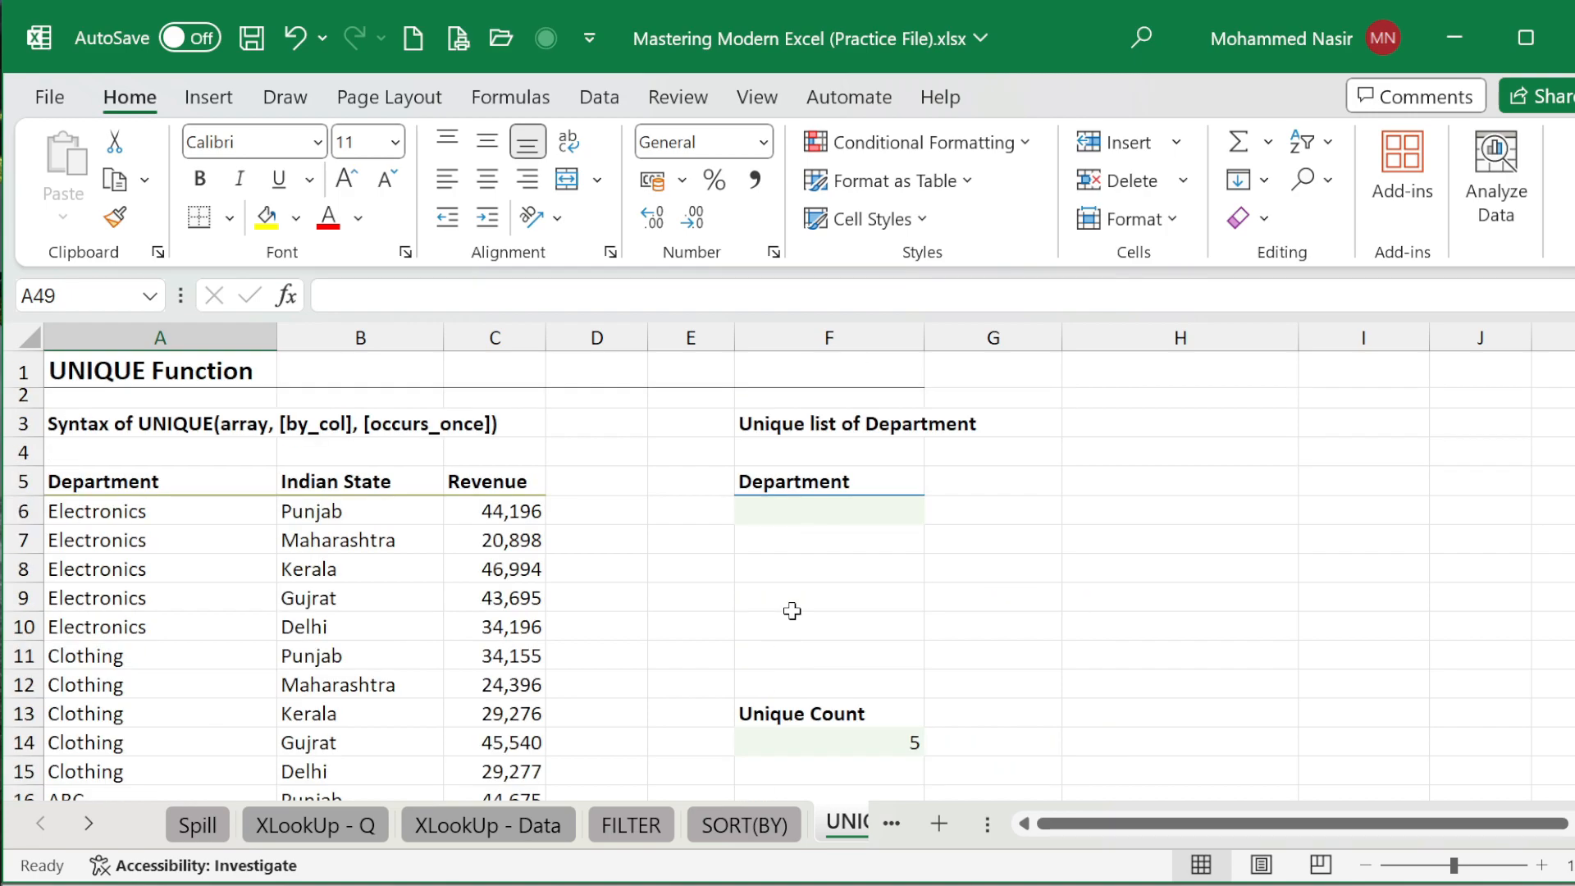
left_click(819, 516)
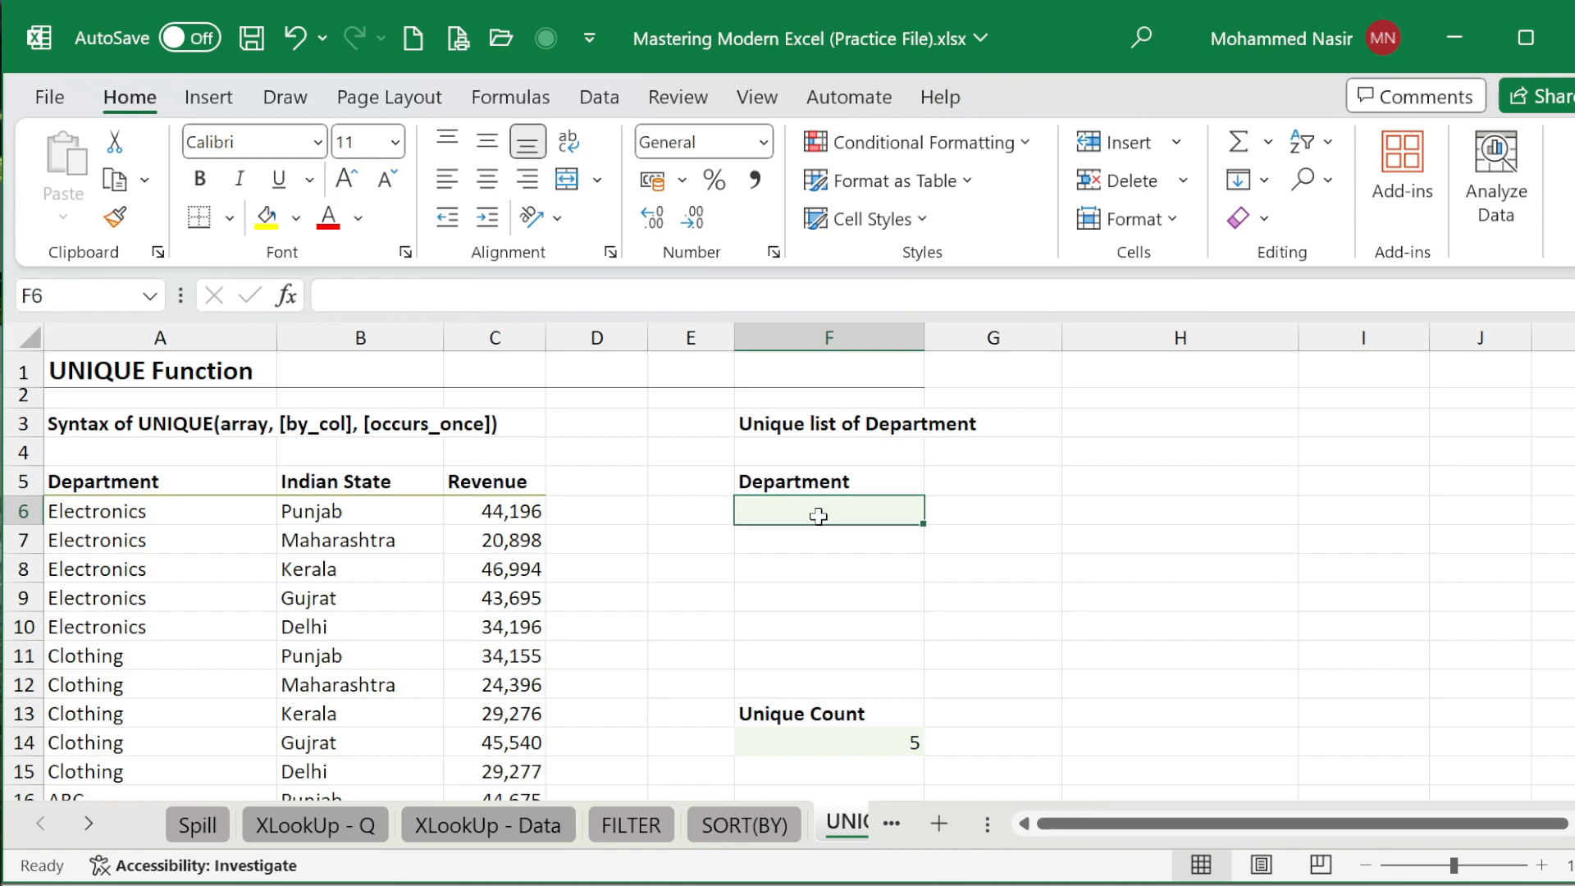
type("UN")
key("BackSpace")
key("BackSpace")
type("=UNI")
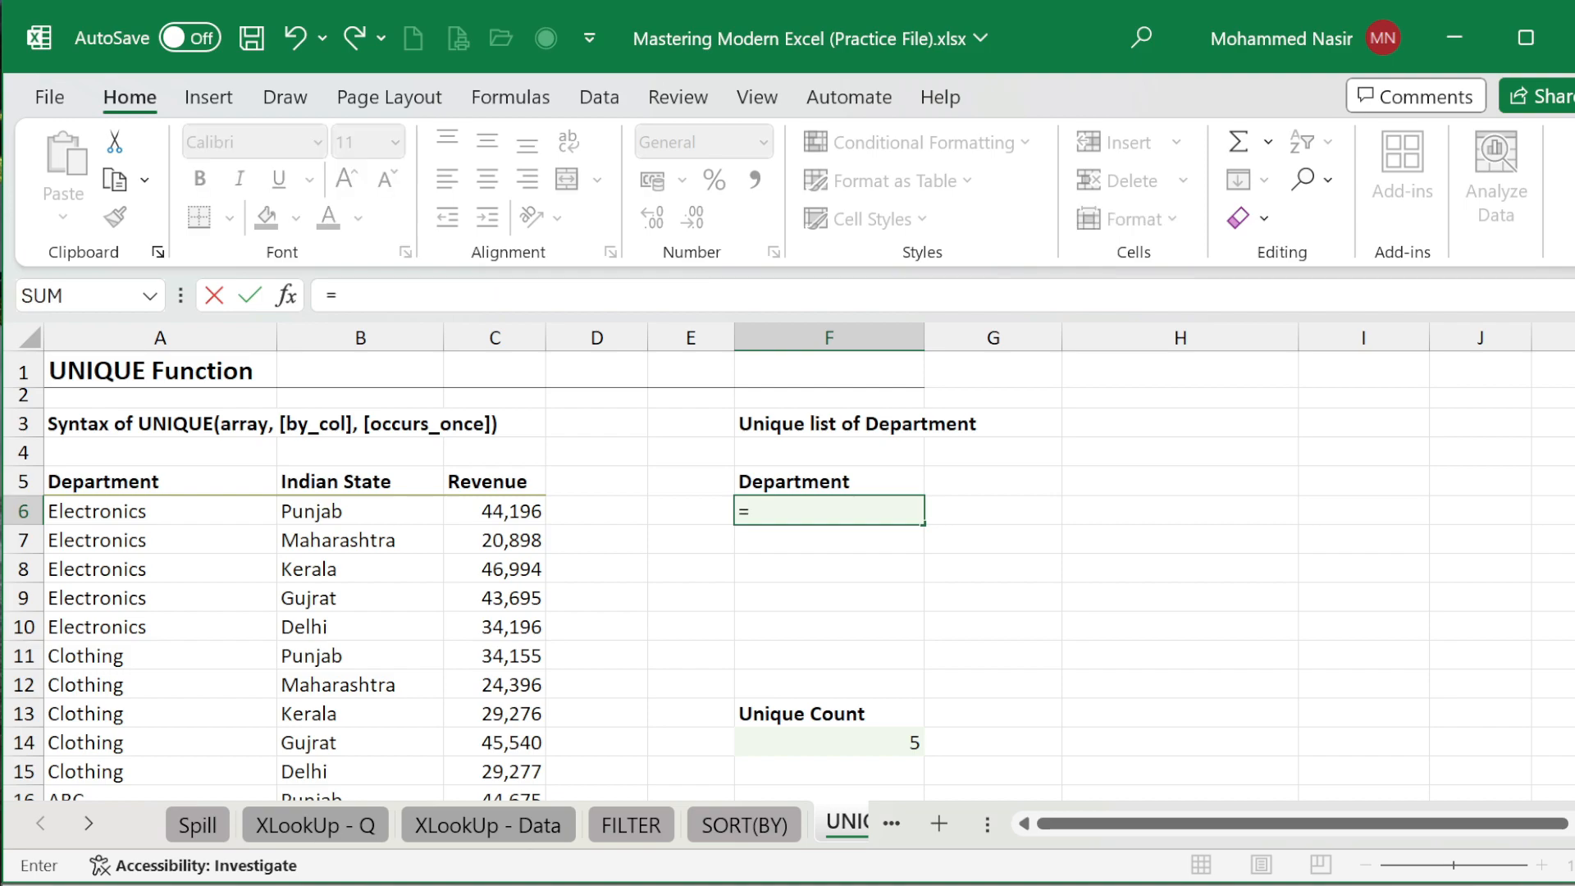
key("Down")
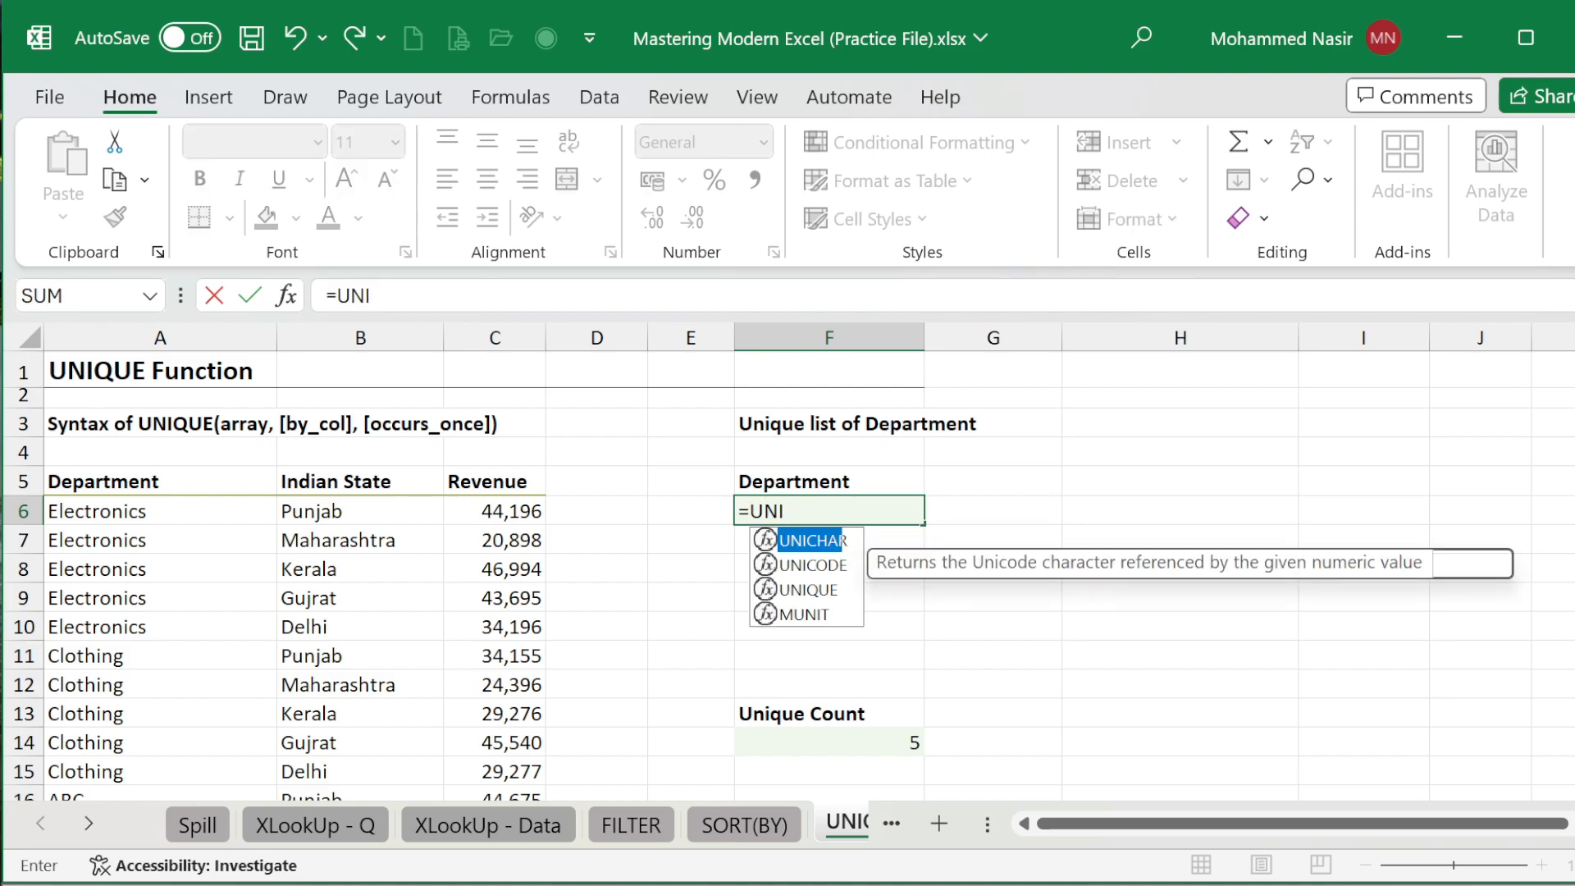
key("Down")
key("Tab")
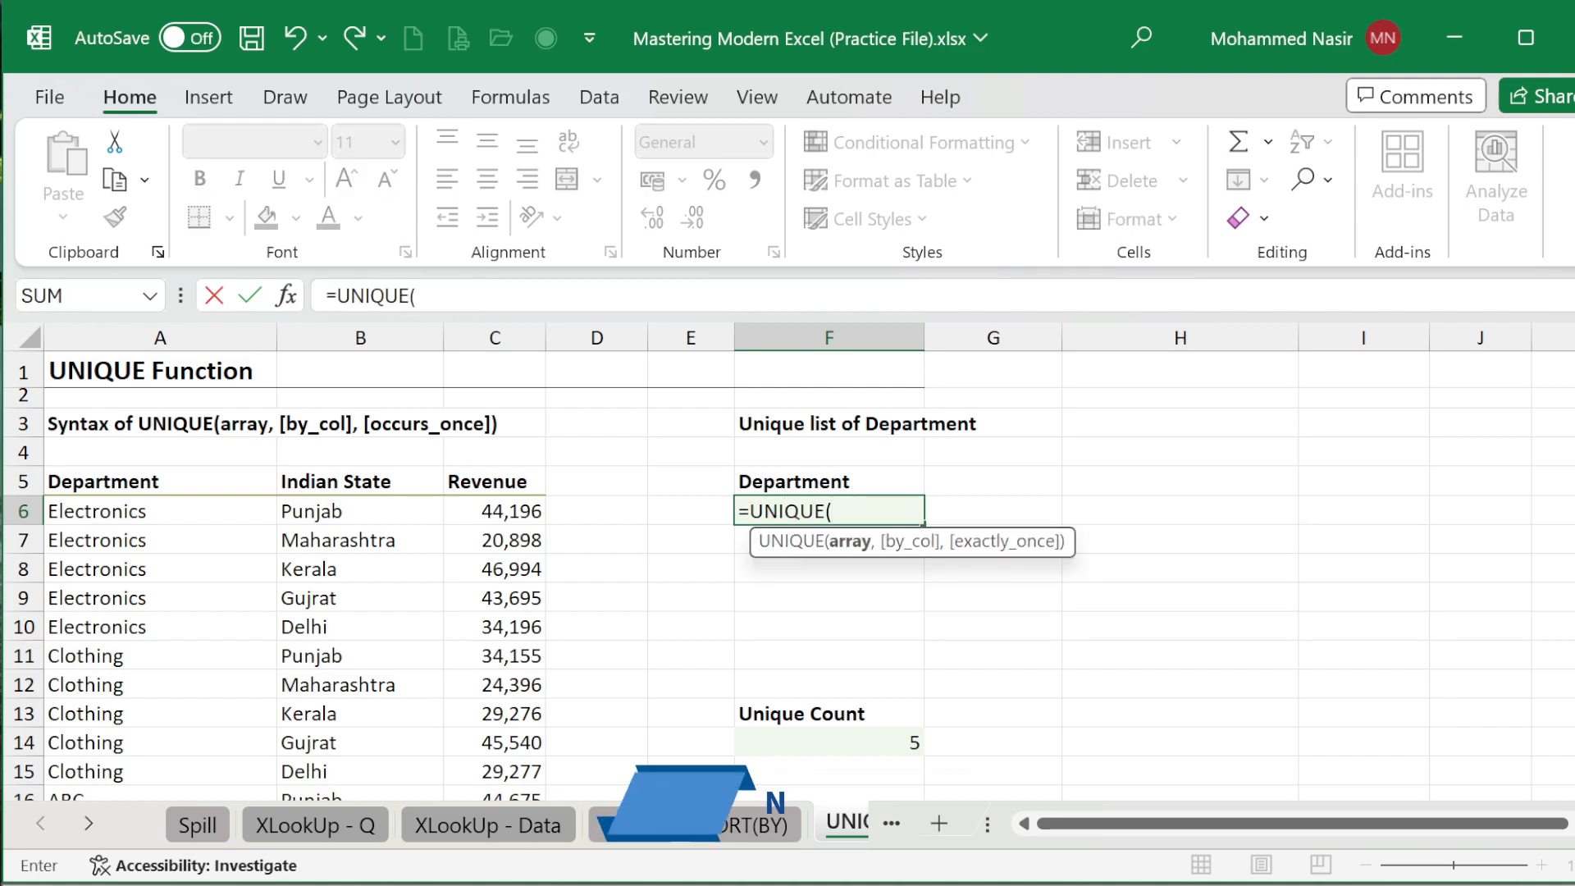
left_click(256, 514)
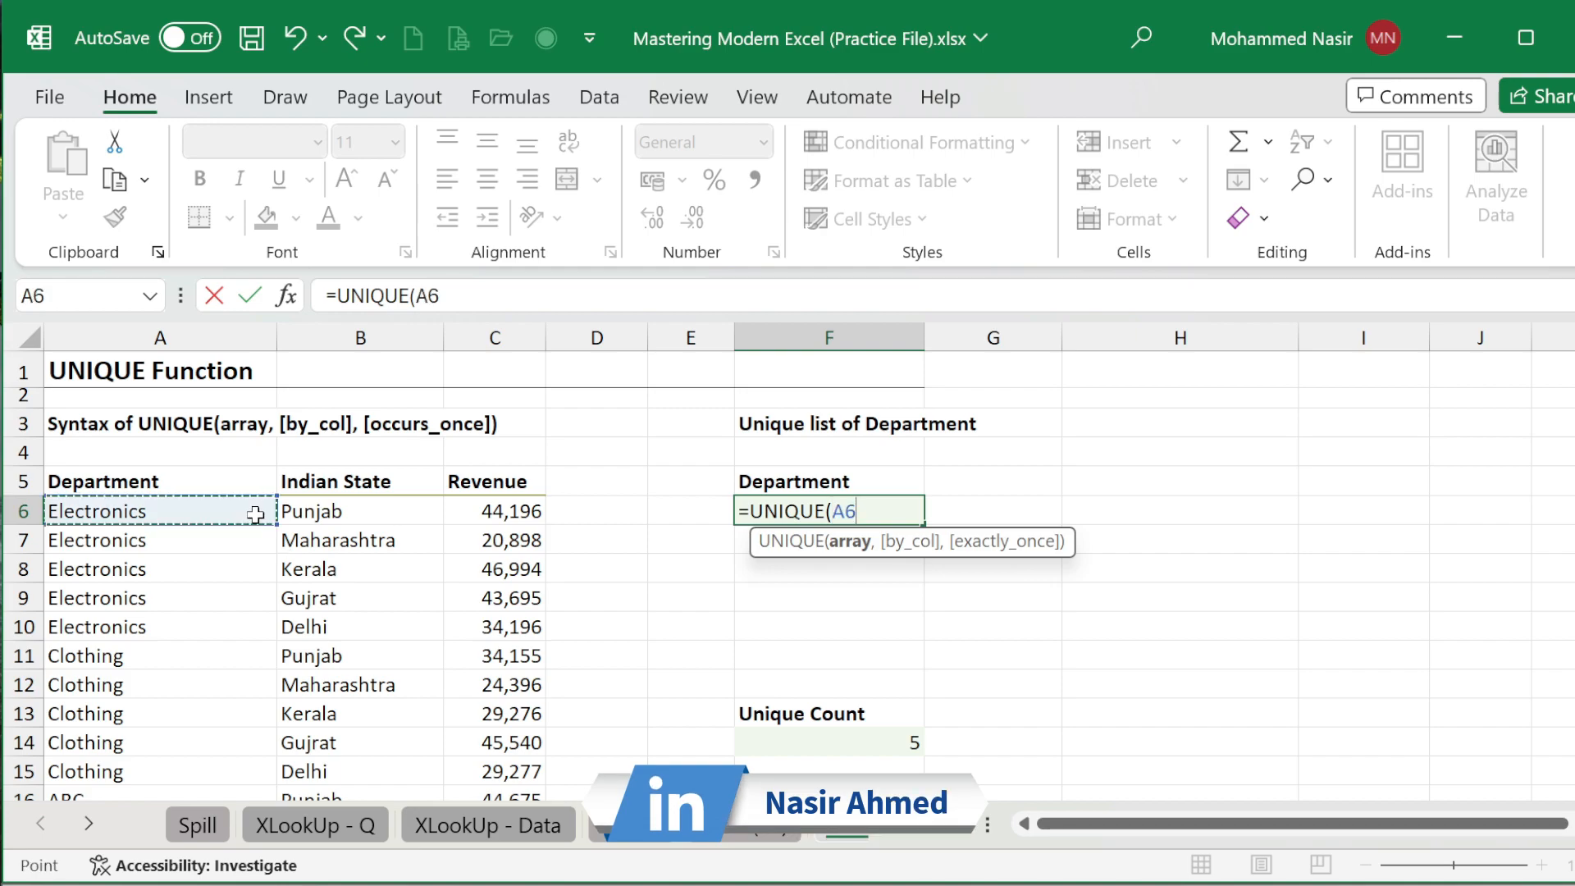
key("ctrl+shift+Down")
Step: Complete the F6 UNIQUE formula with FALSE for by_col and FALSE for exactly_once, and enter it
type(",")
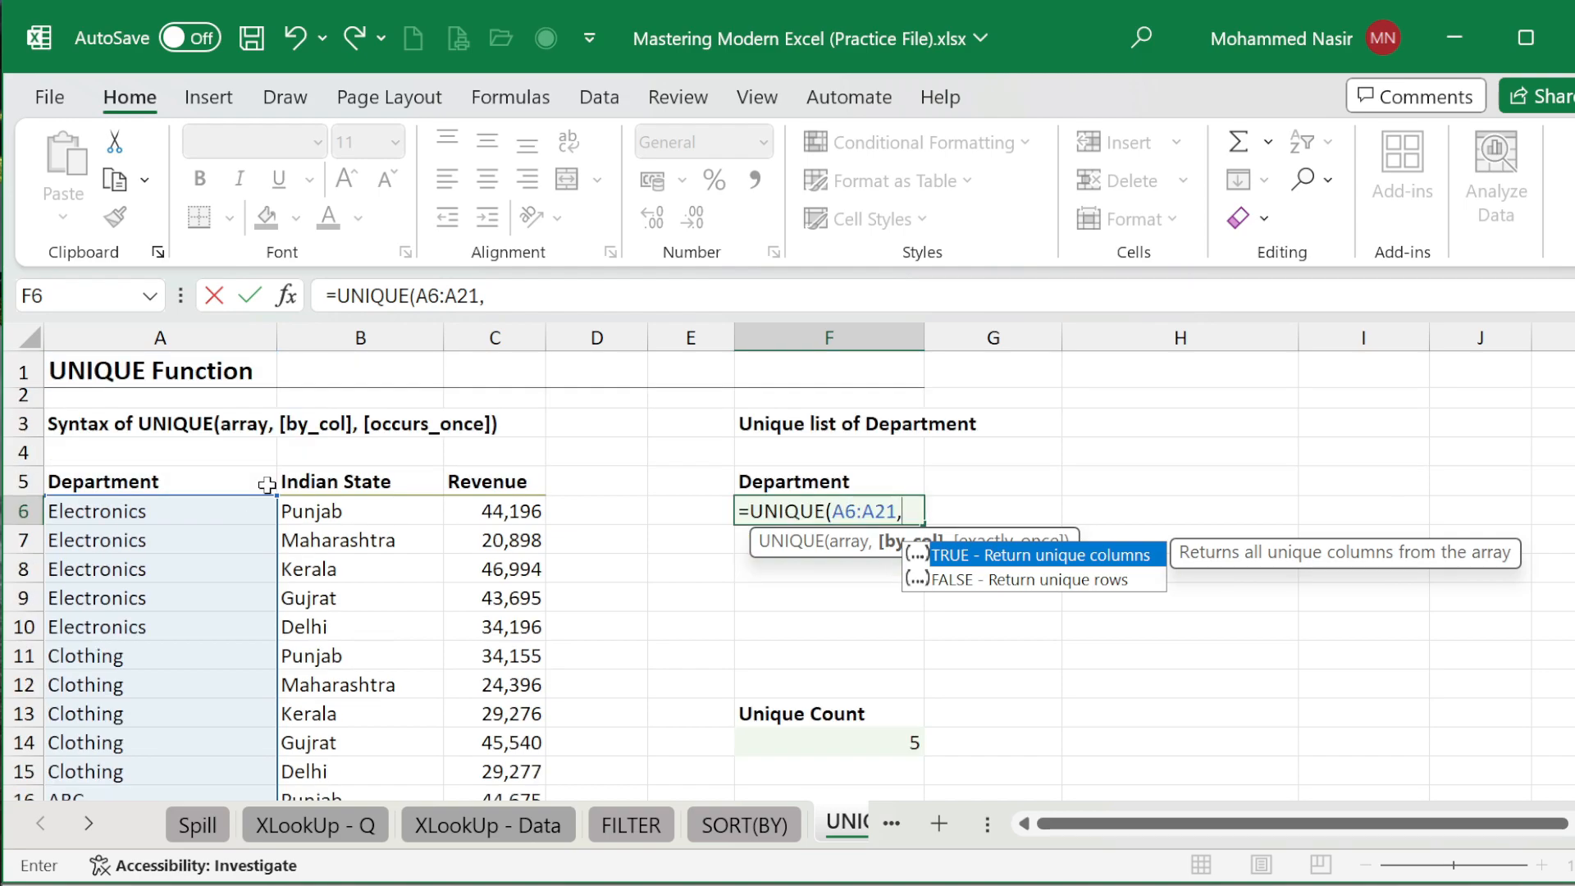
key("Down")
key("Tab")
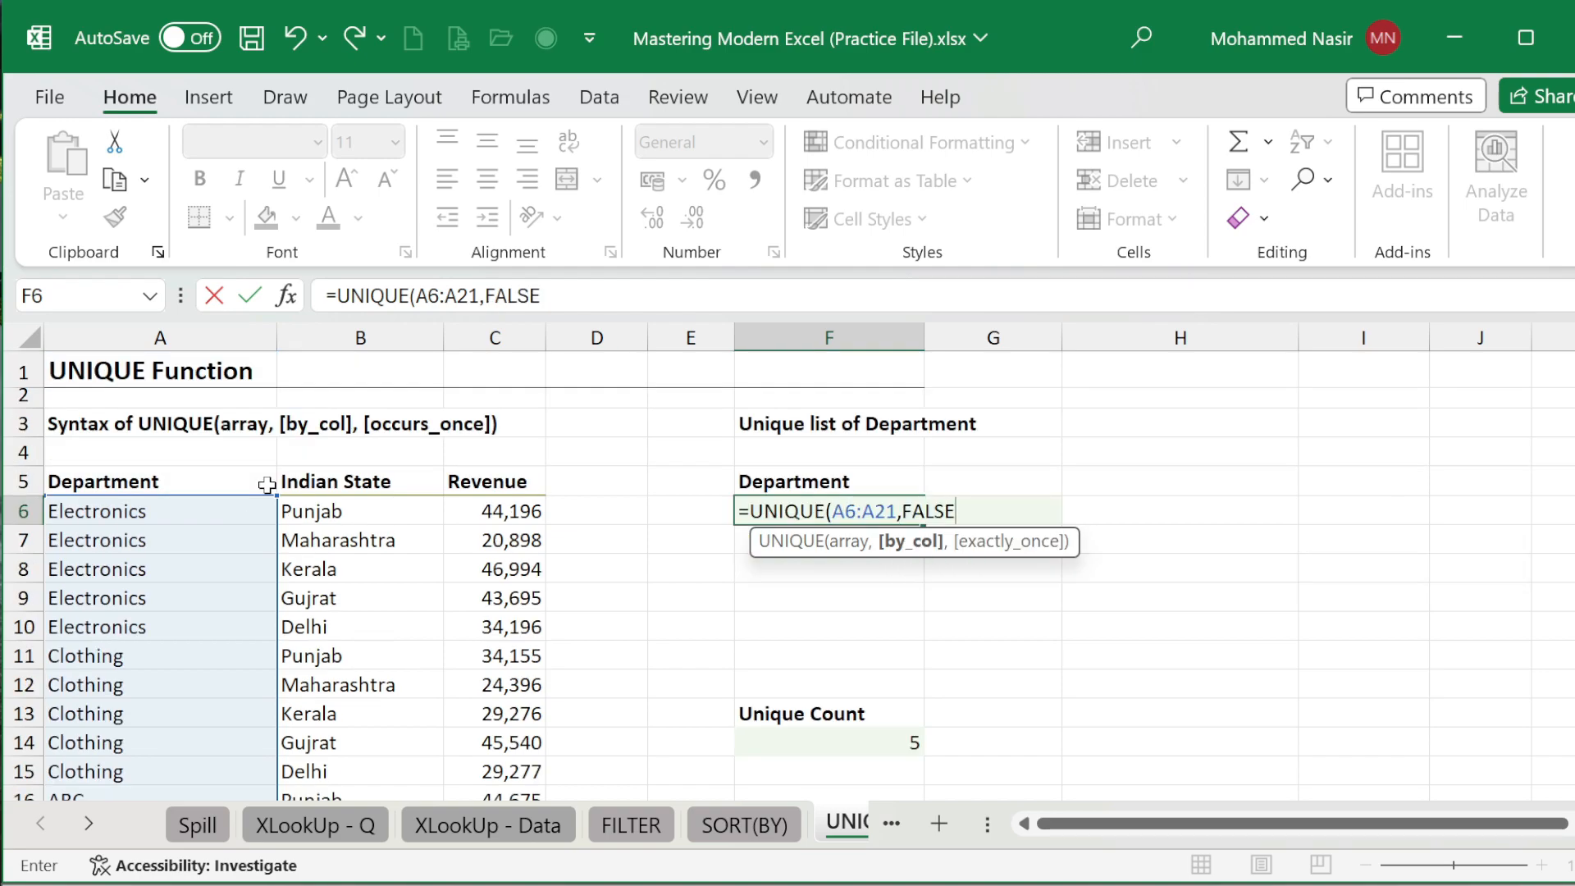
type(",")
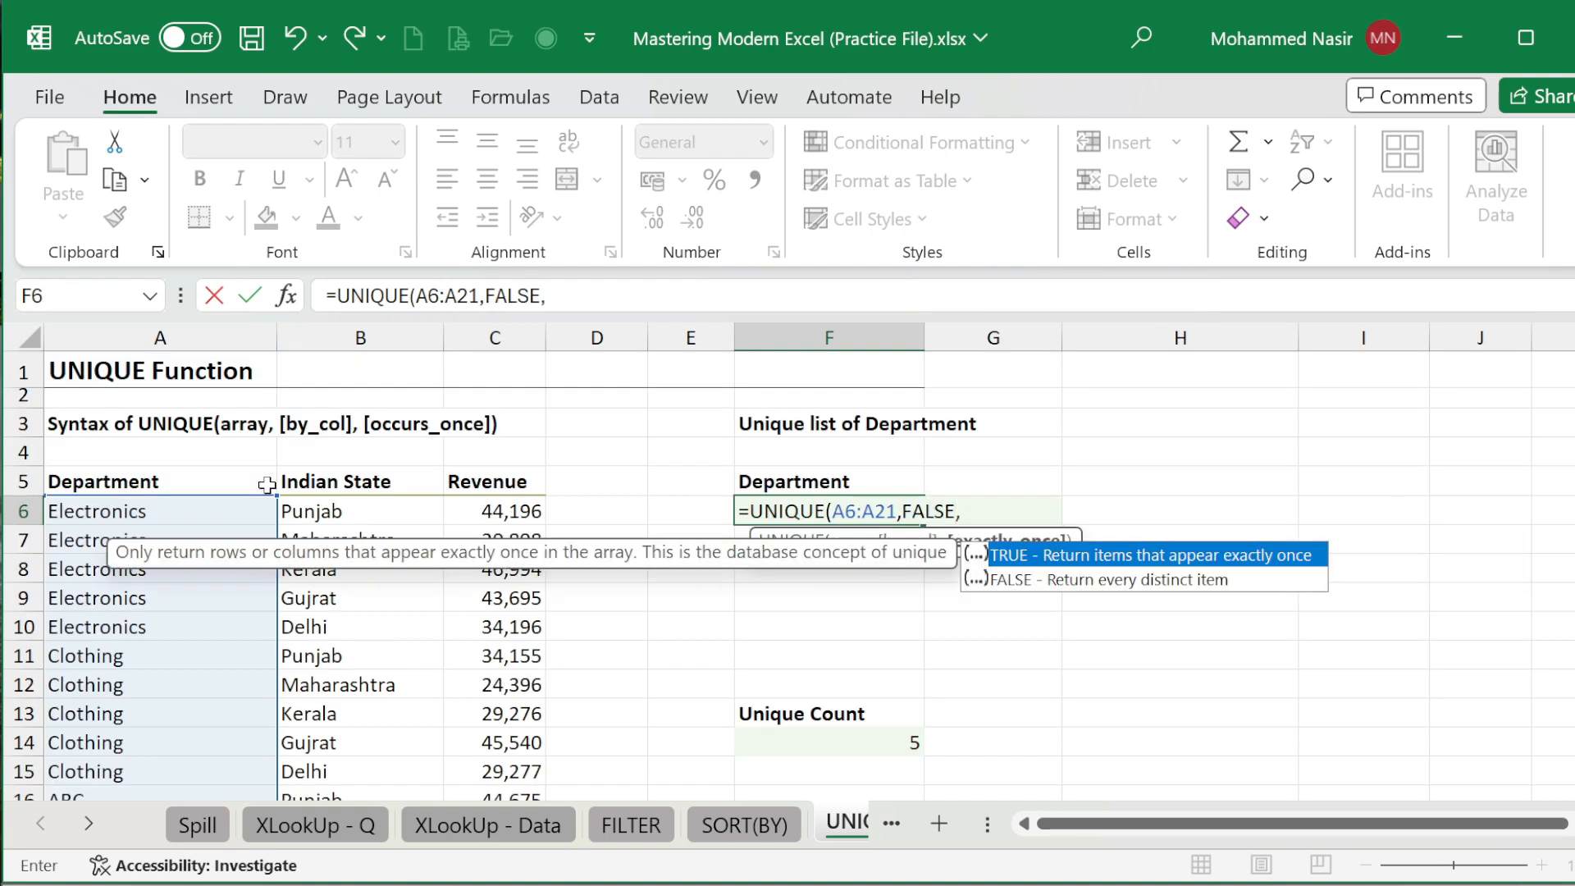
key("Down")
key("Tab")
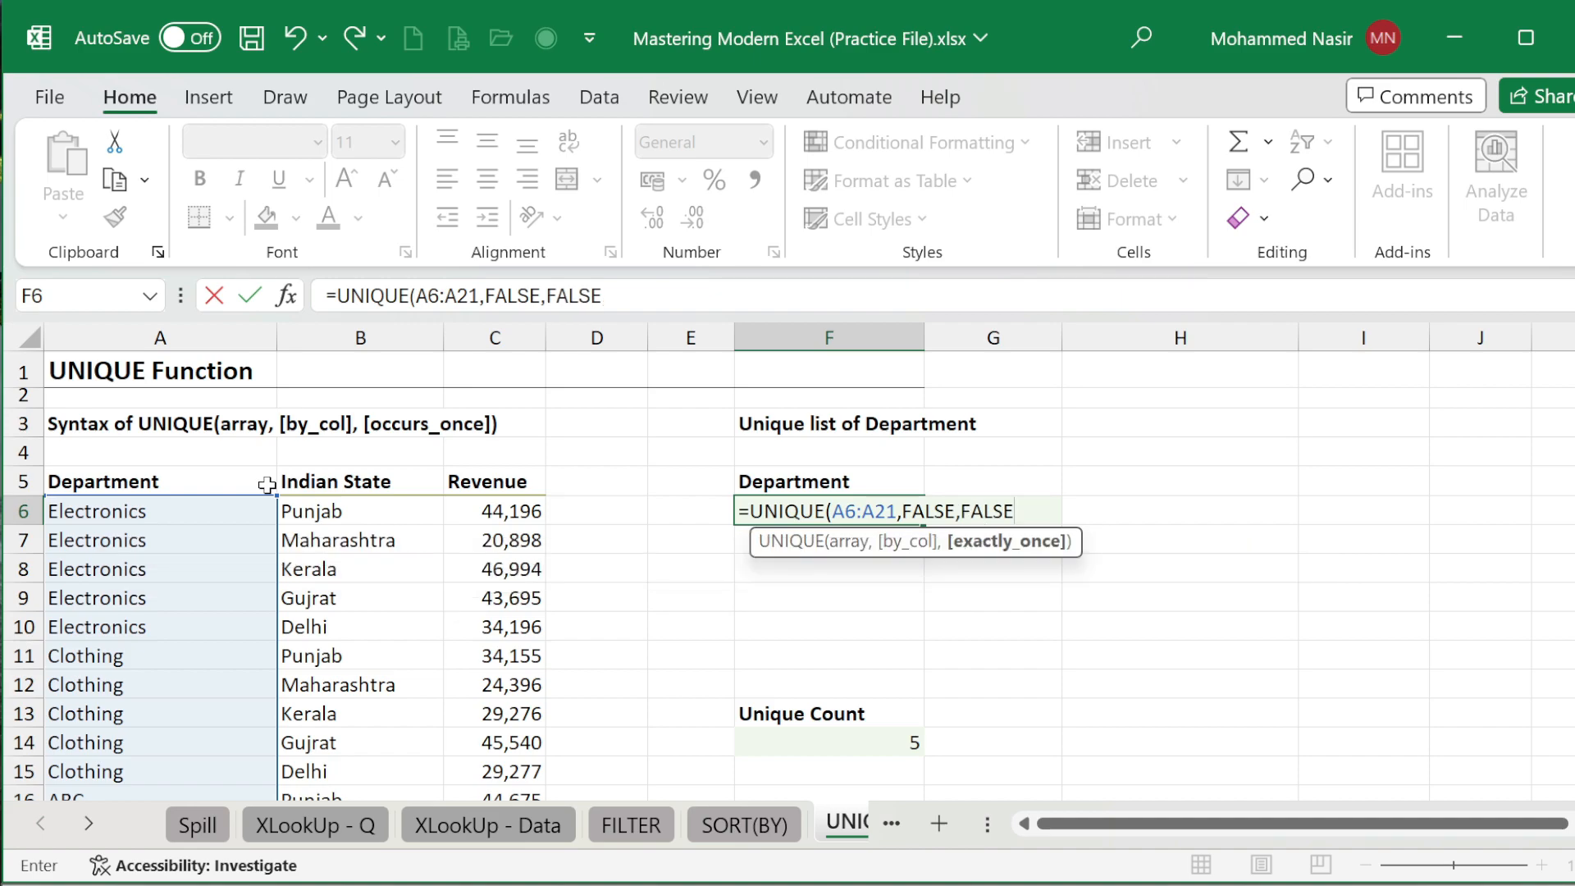
type(")")
key("Return")
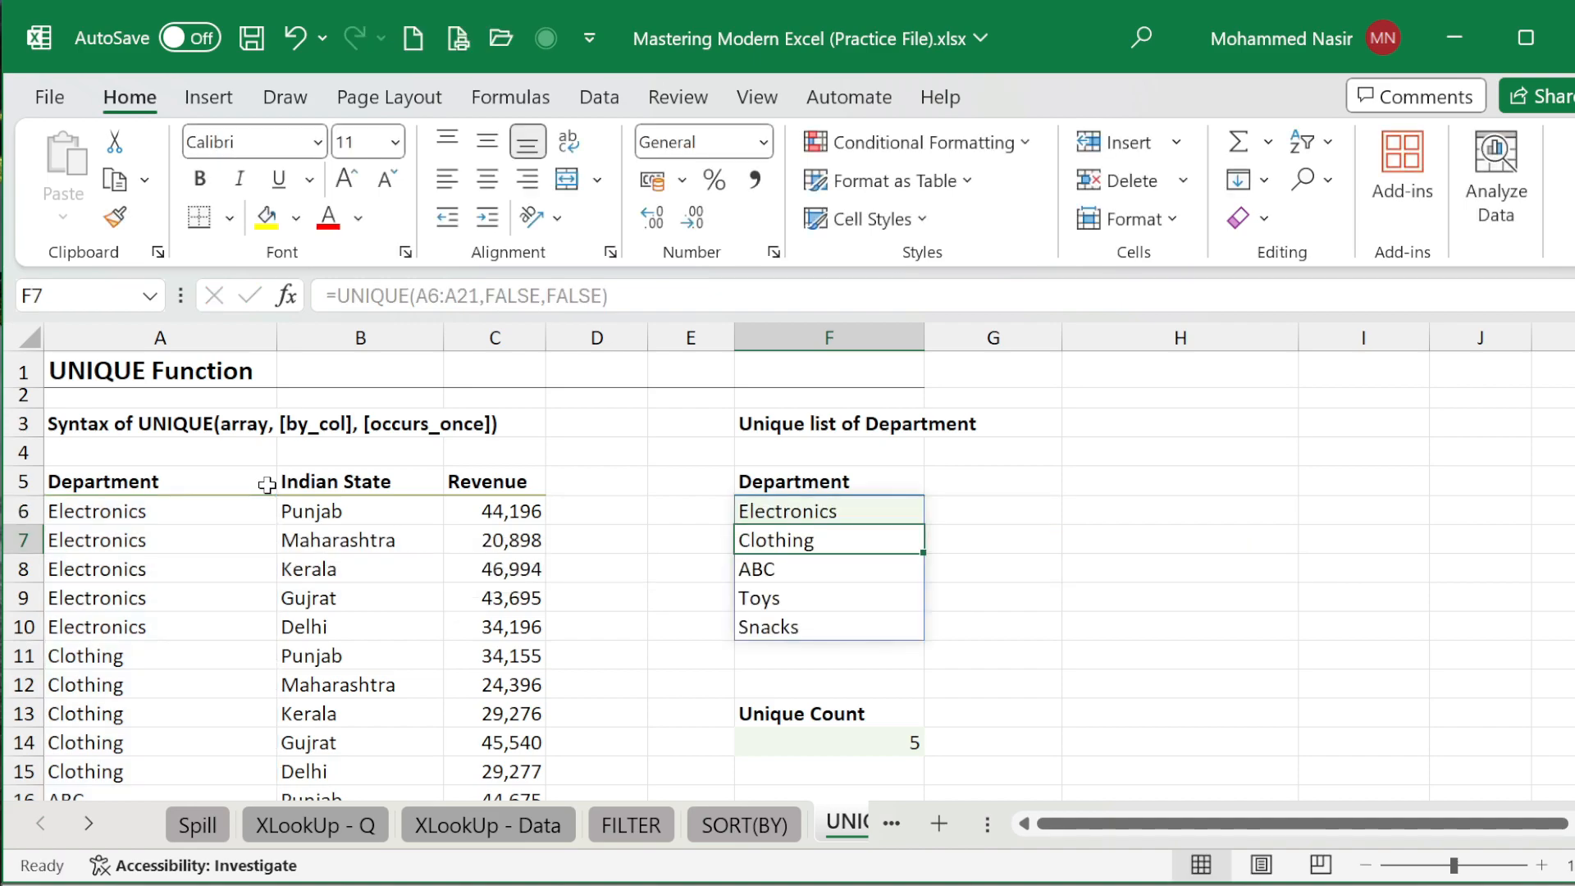
Step: Add XYZ as a department in A22 below the plain data range and check the F6 list for it
scroll(266, 645, "down", 3)
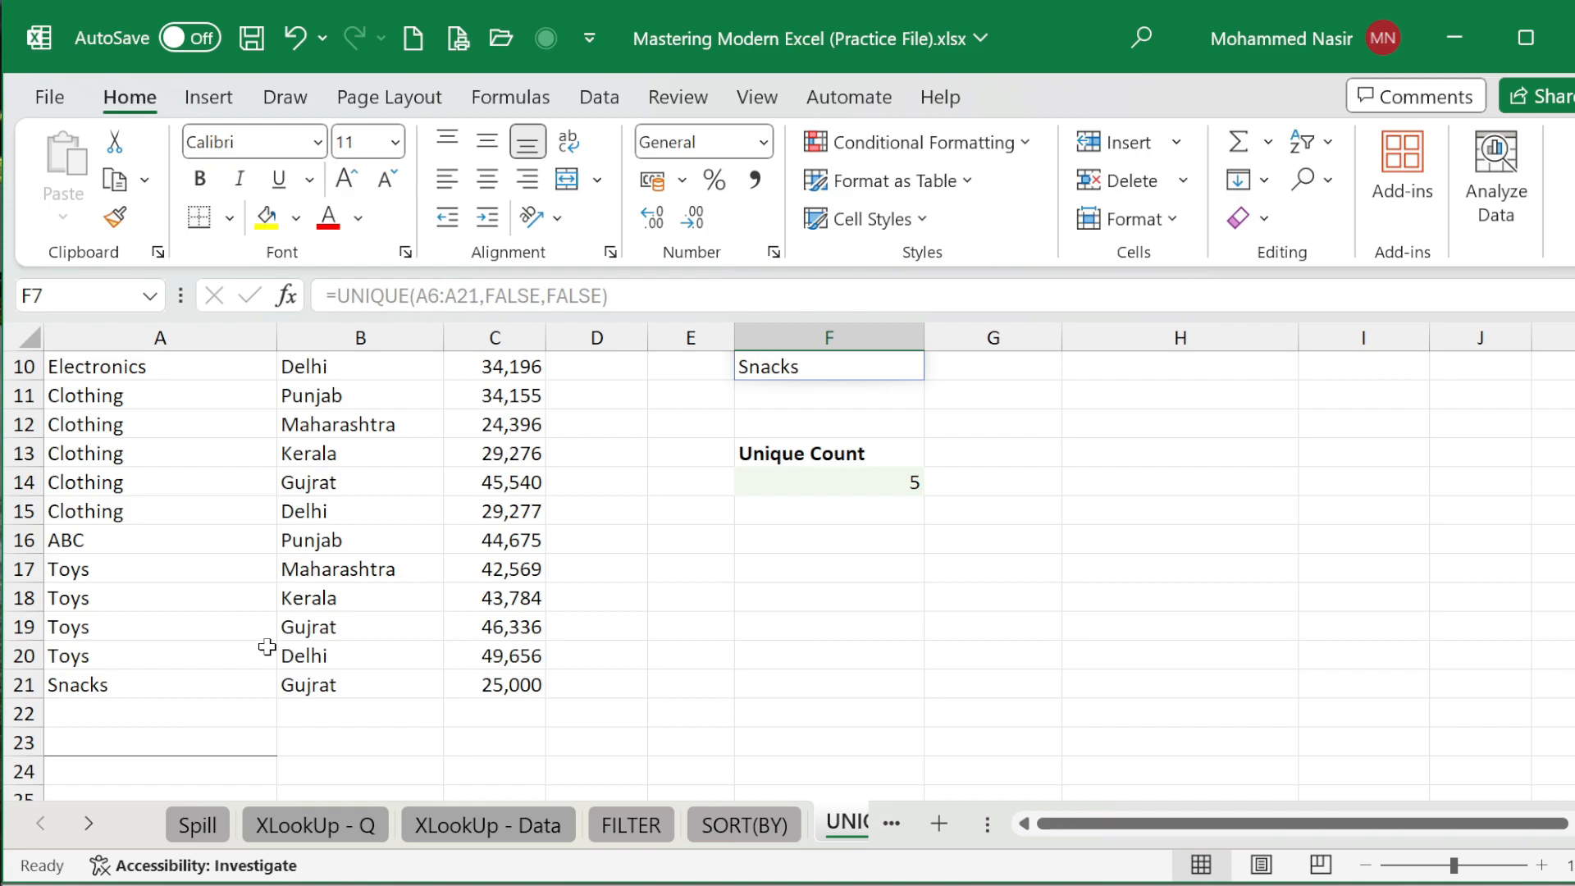
scroll(267, 646, "down", 2)
left_click(96, 542)
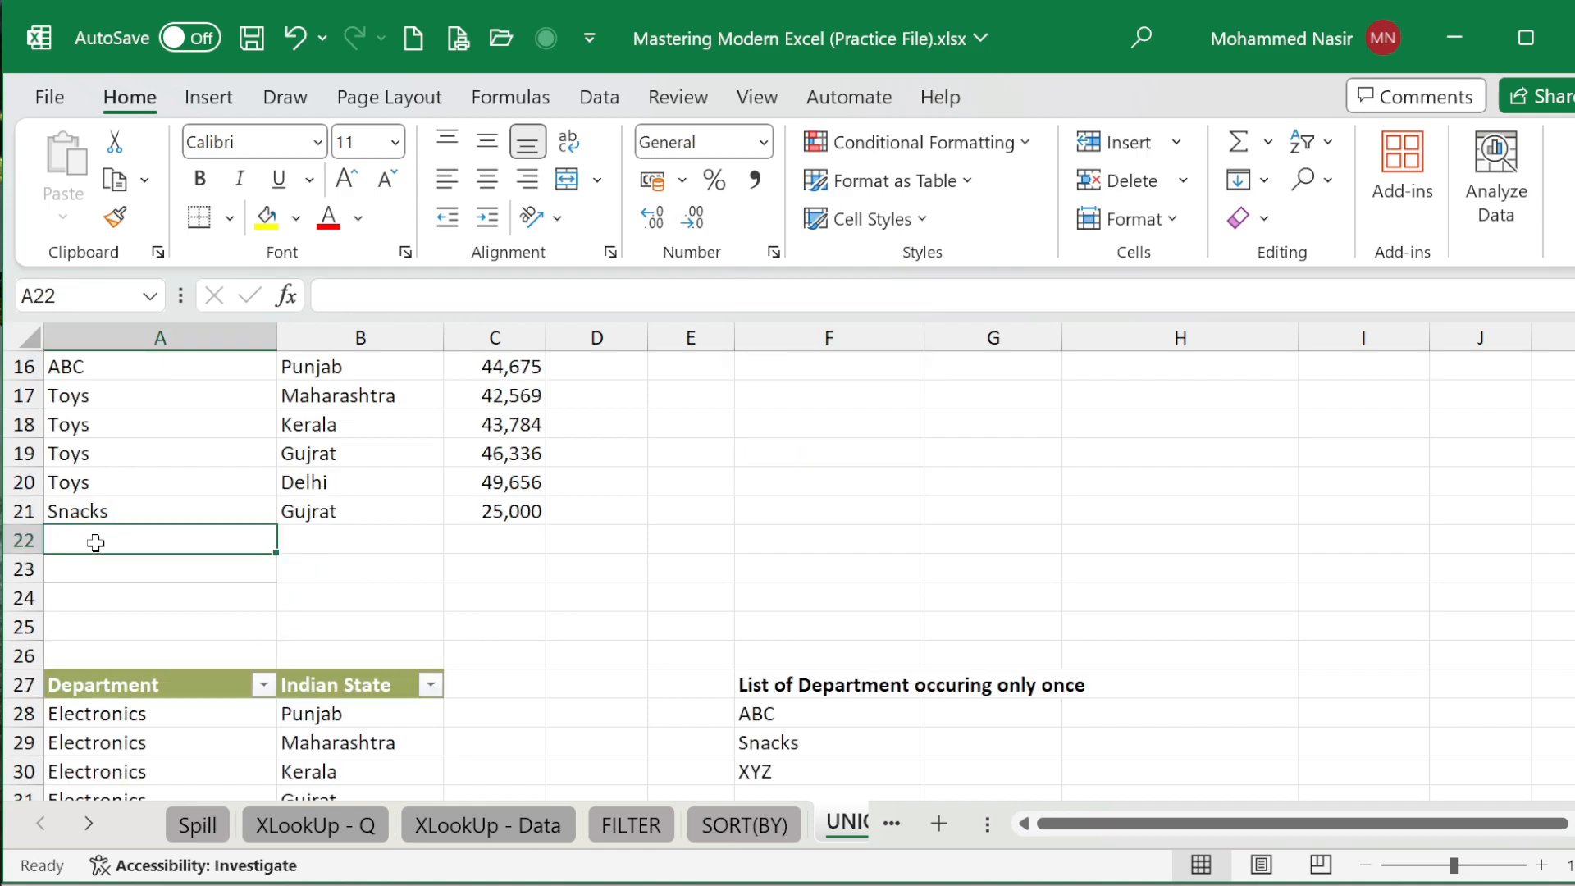
type("XYZ")
key("Tab")
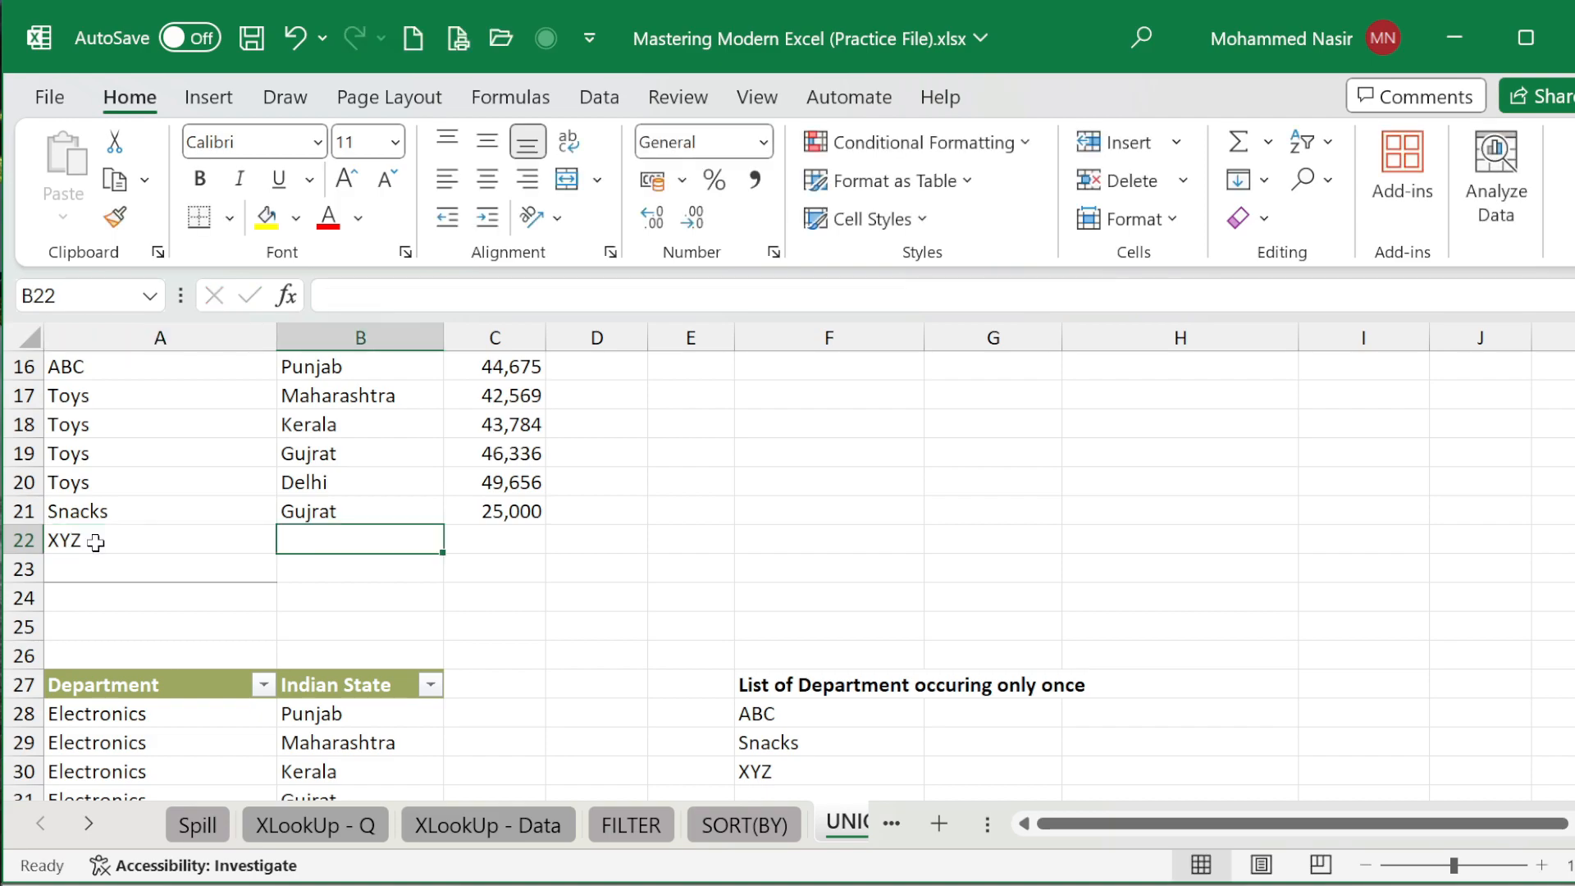
scroll(949, 443, "up", 5)
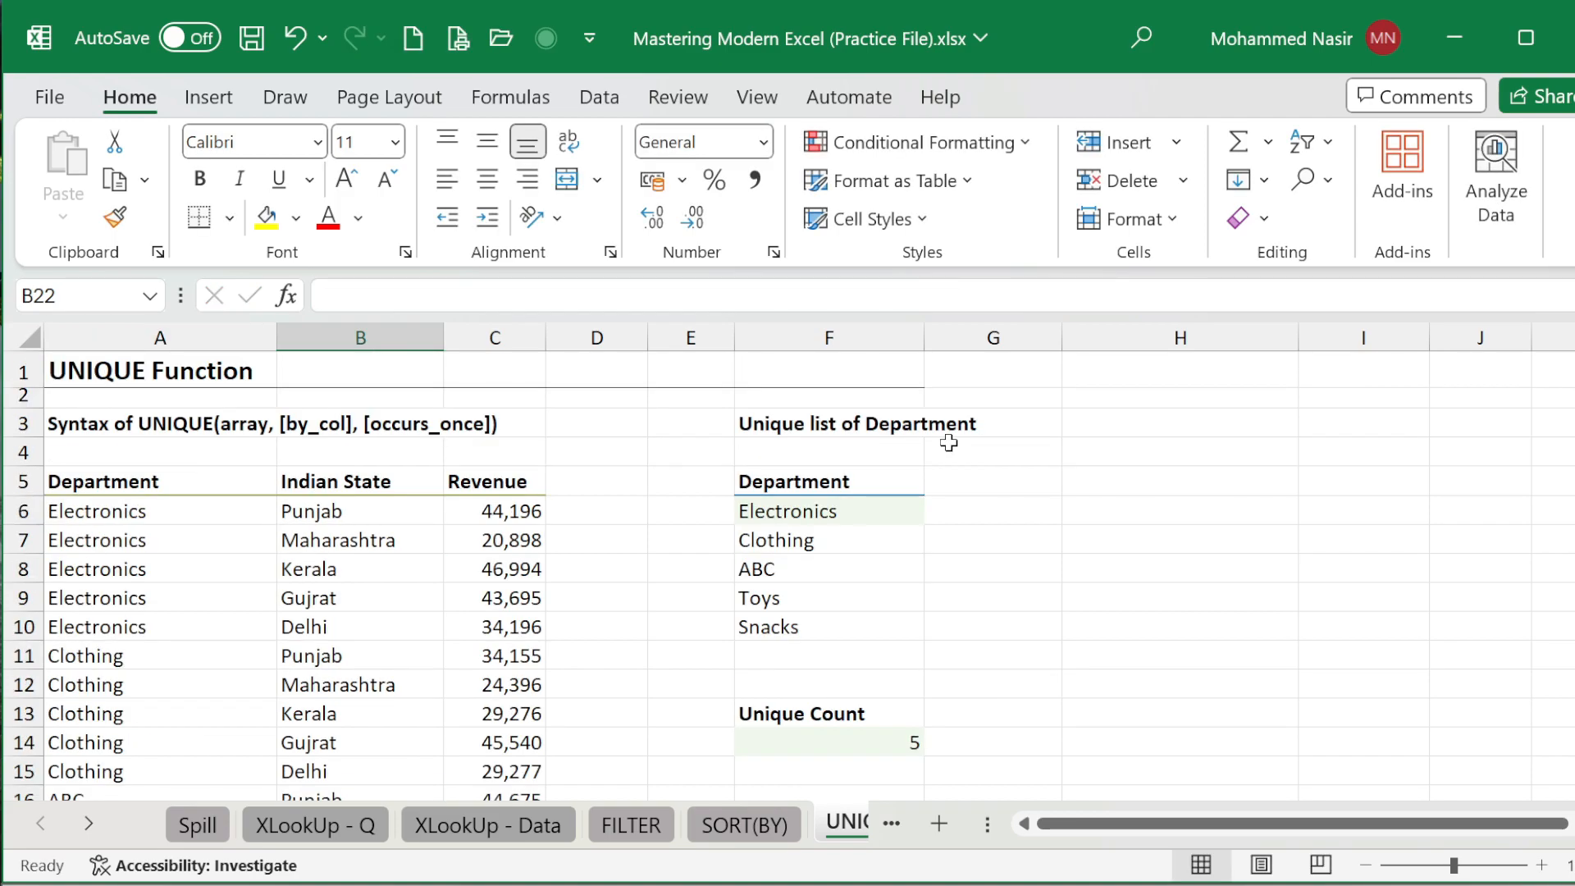
left_click(806, 653)
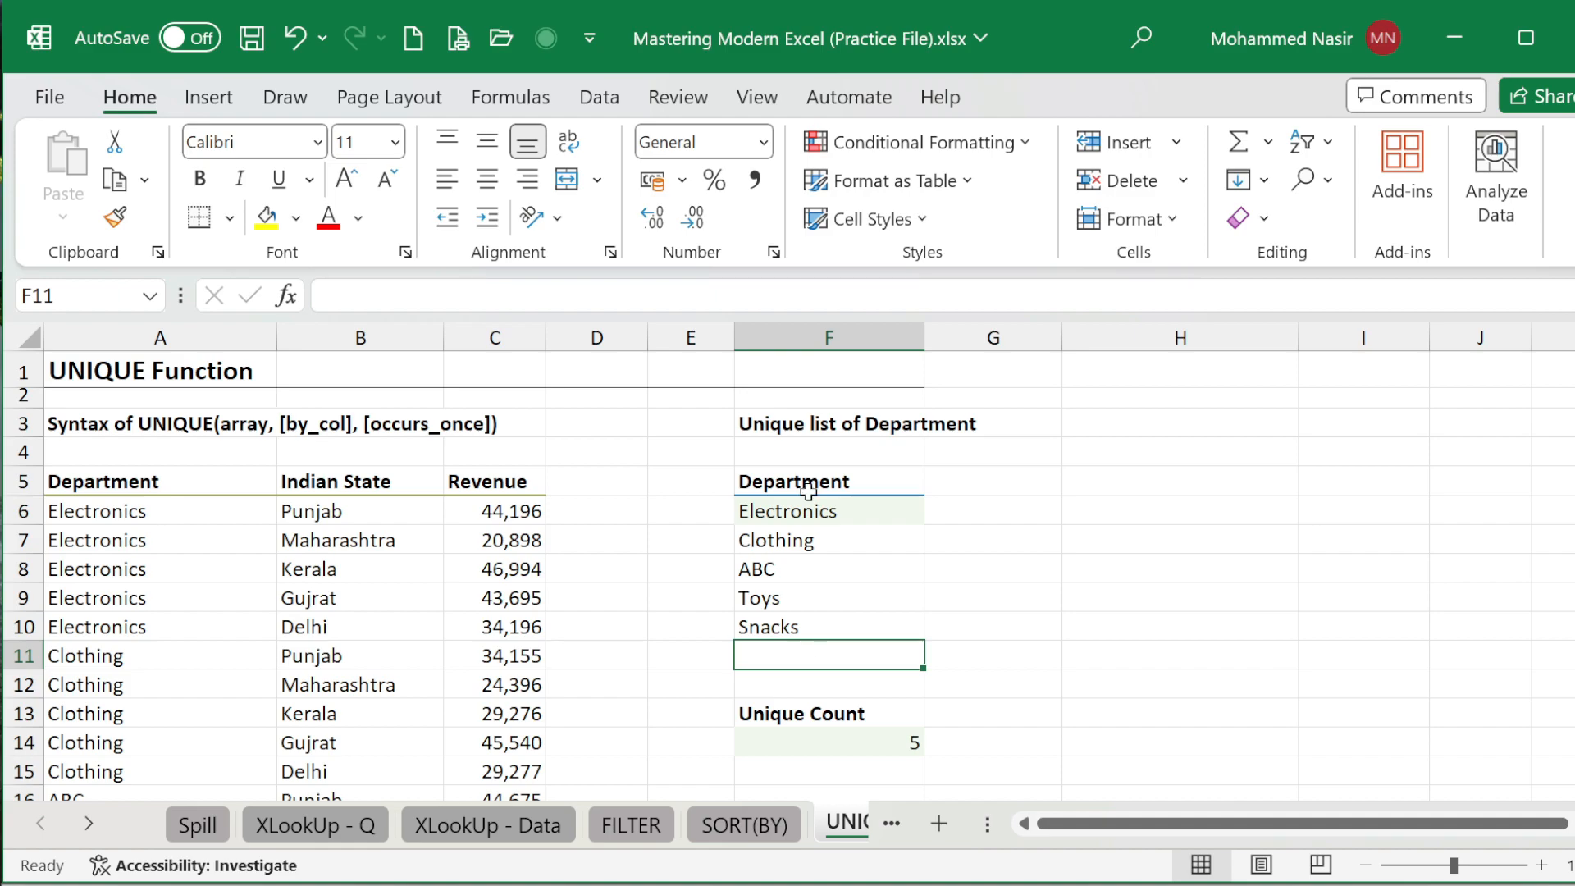
Step: Check which source rows the F6 UNIQUE formula covers, and extend its array to A6:A22
left_click(809, 505)
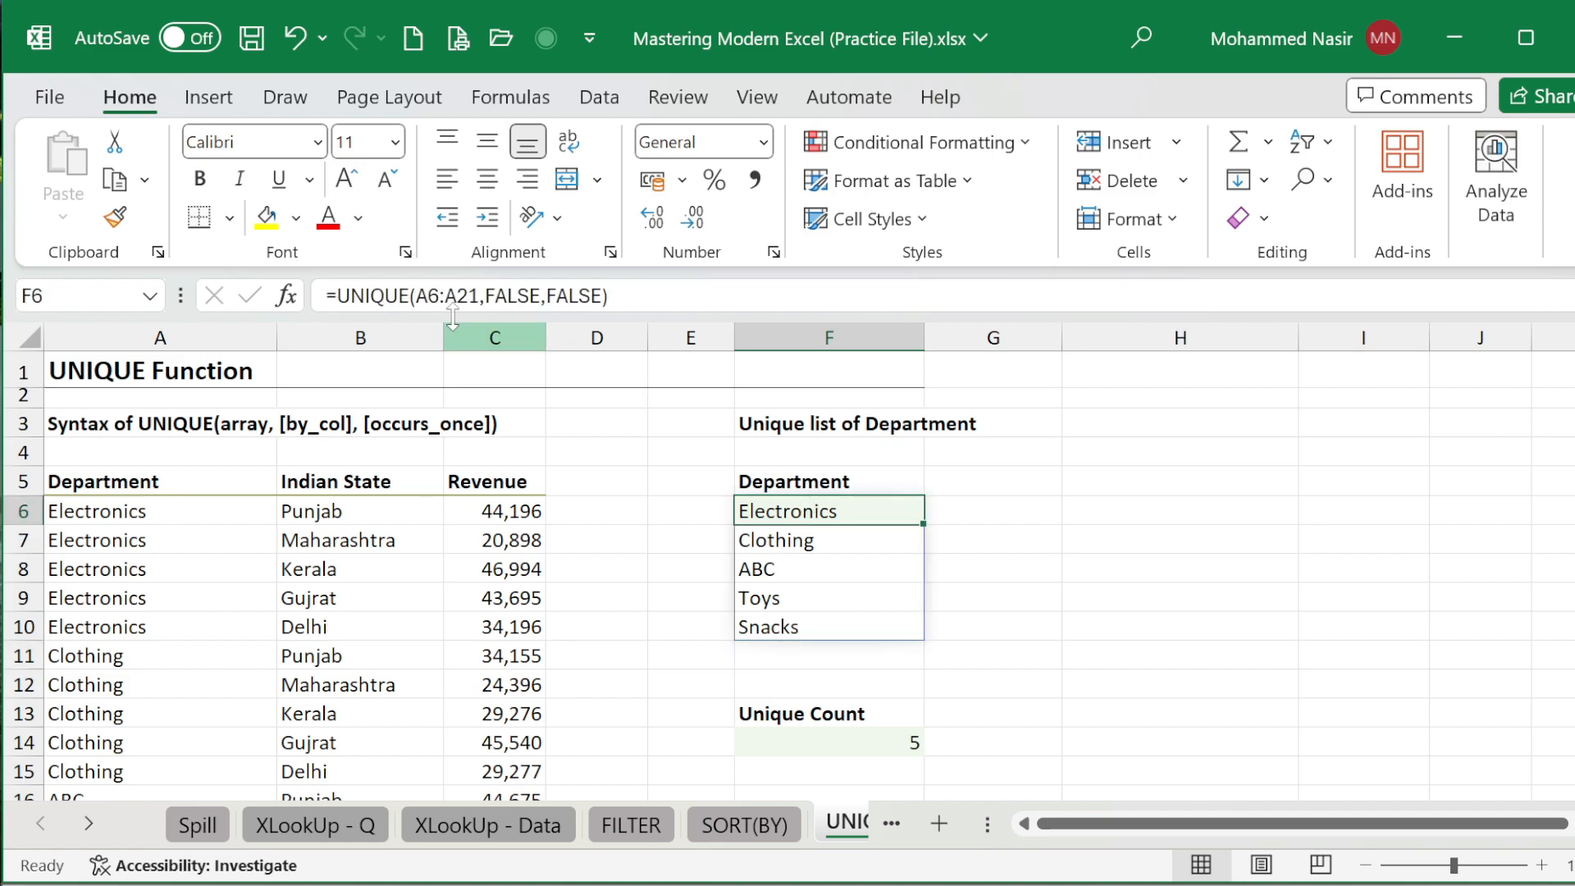
left_click(75, 509)
scroll(75, 509, "down", 4)
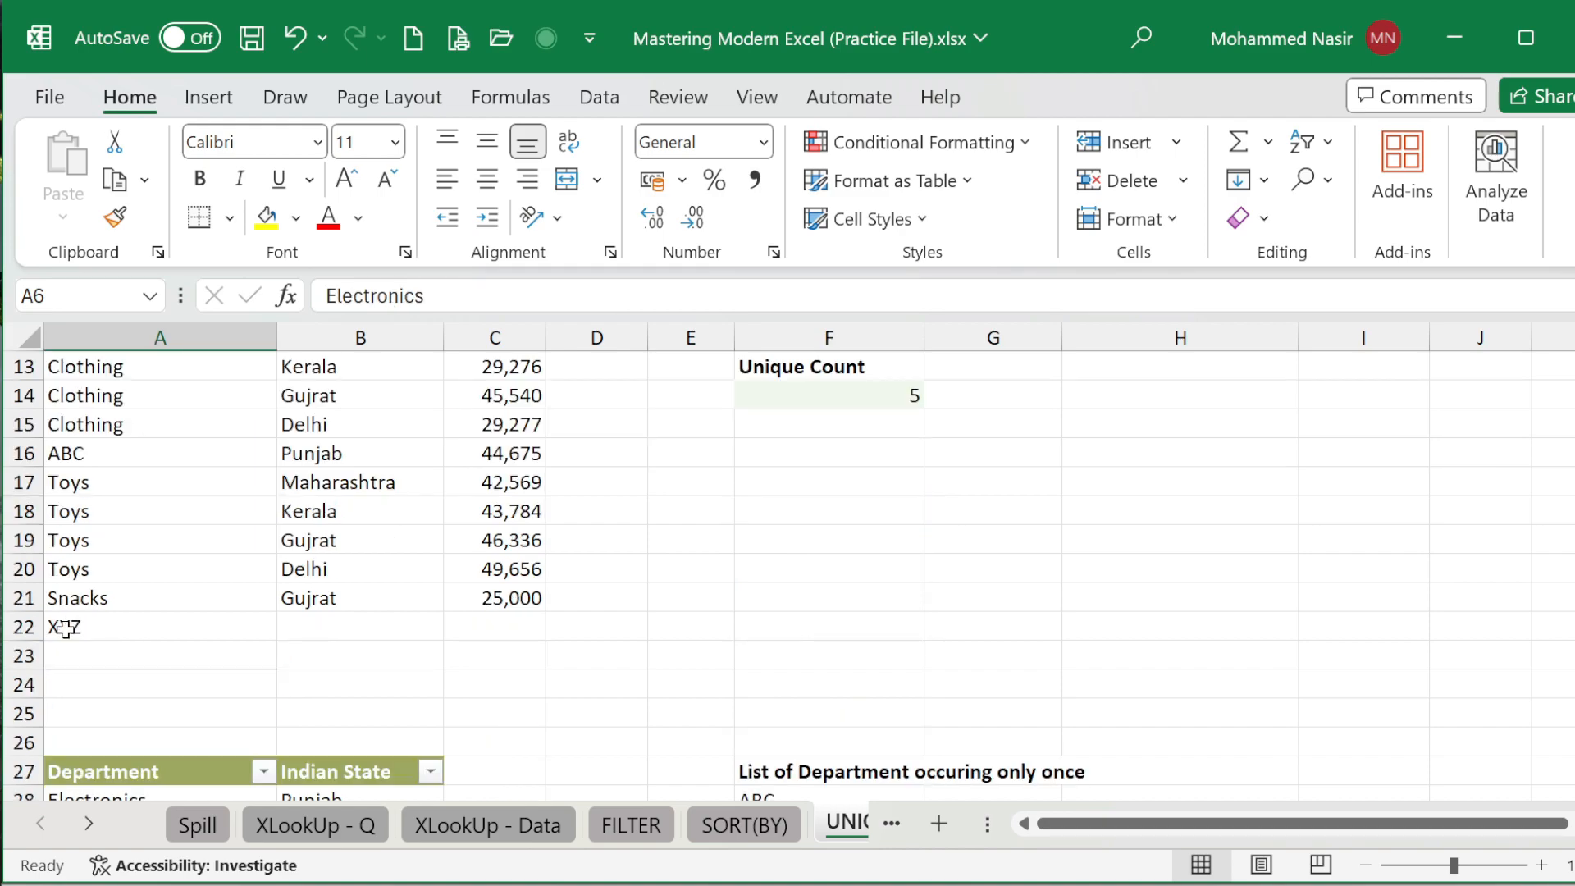
left_click(77, 598)
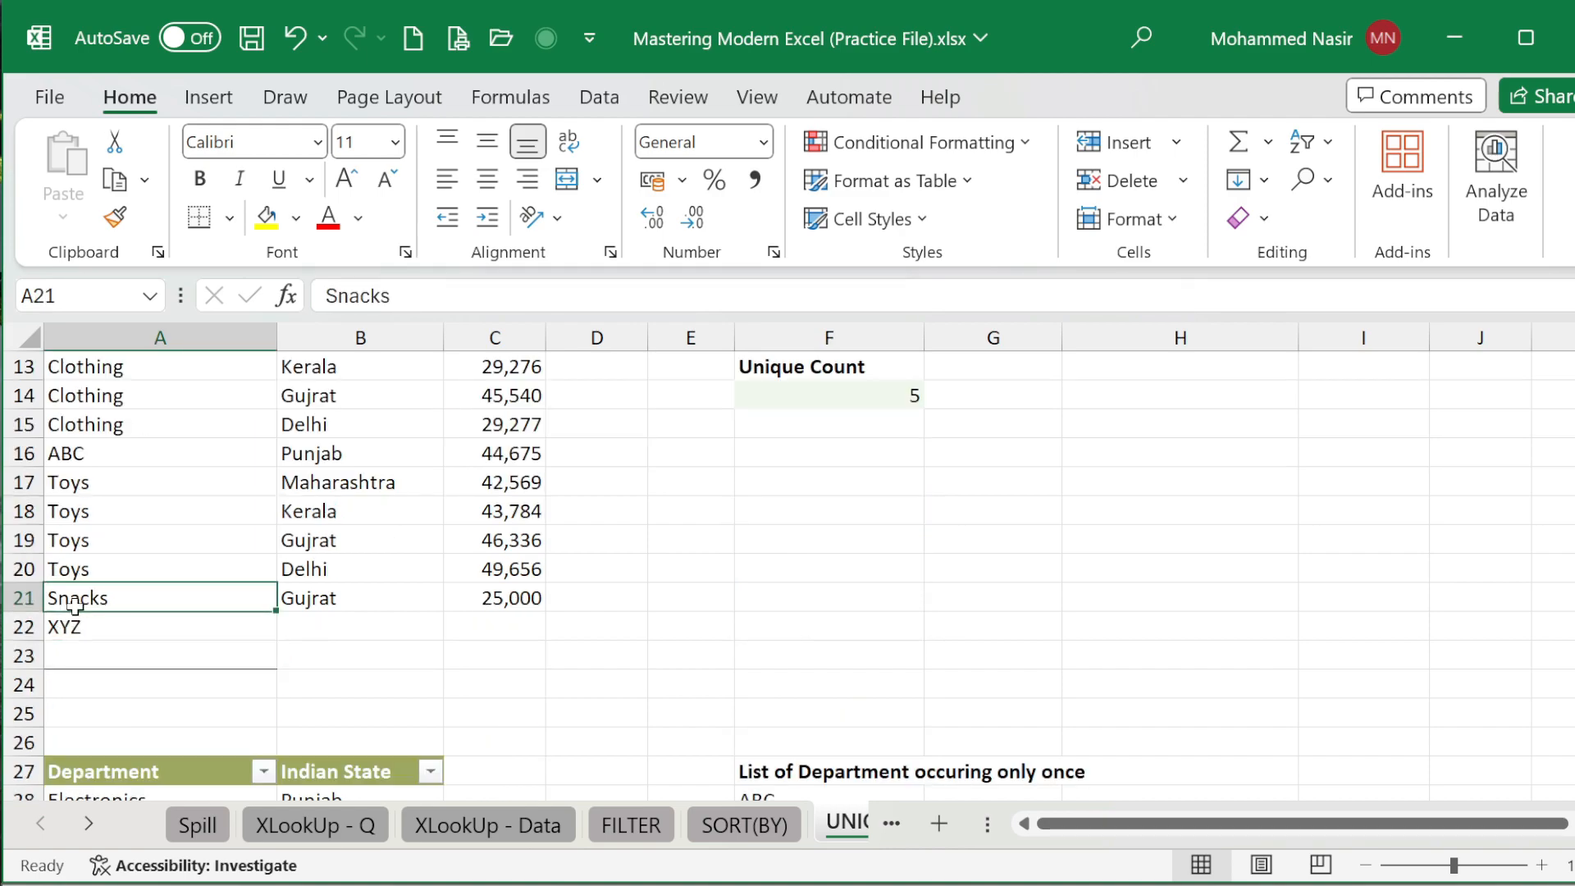
left_click(72, 625)
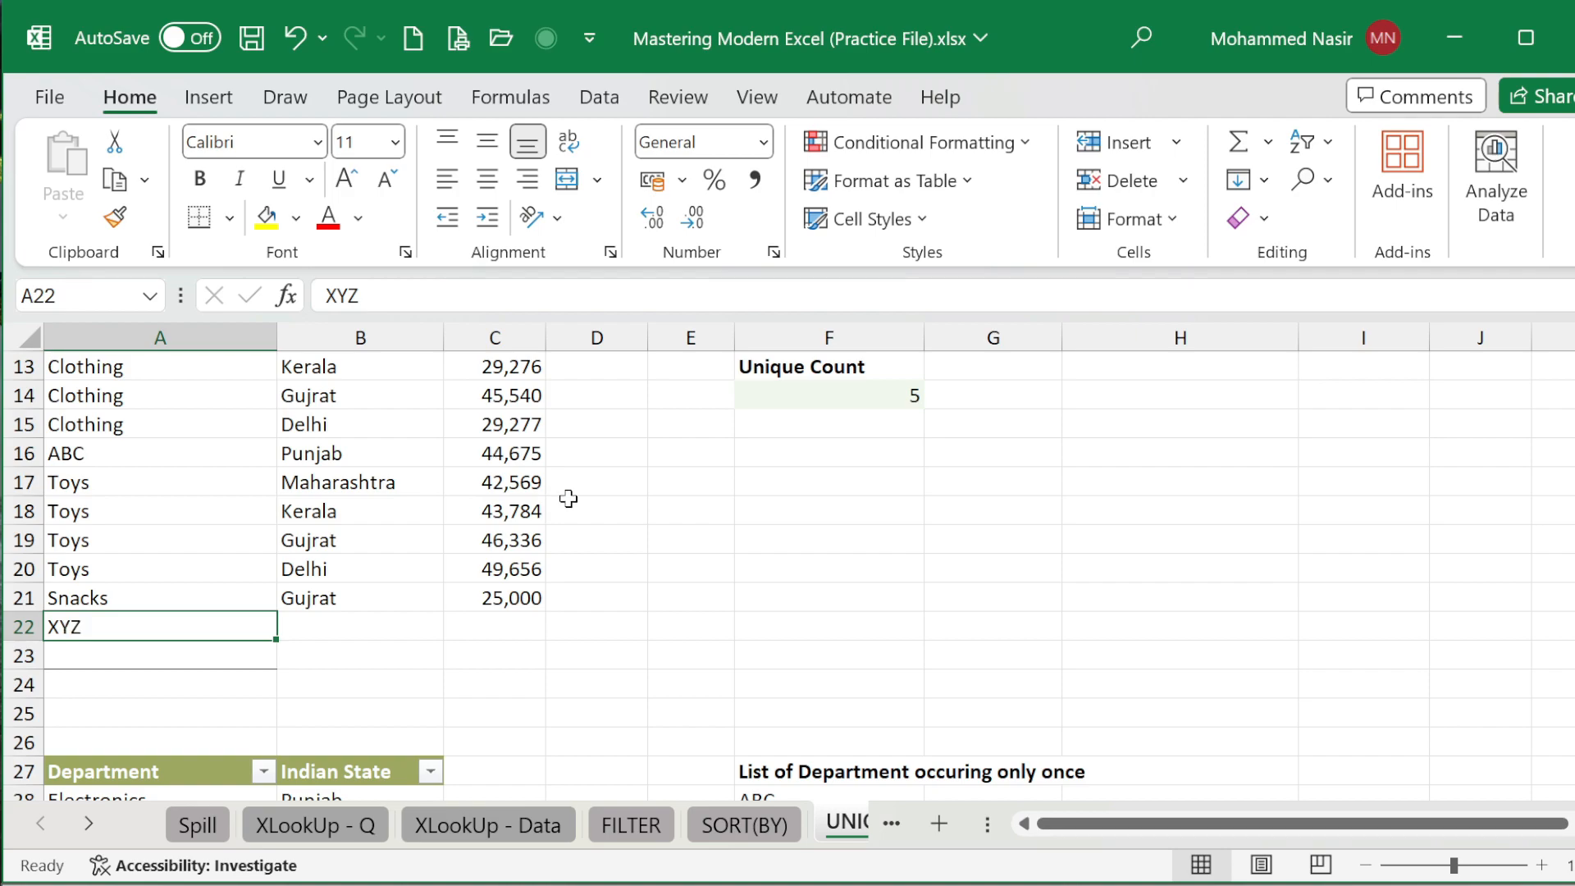
scroll(568, 498, "up", 4)
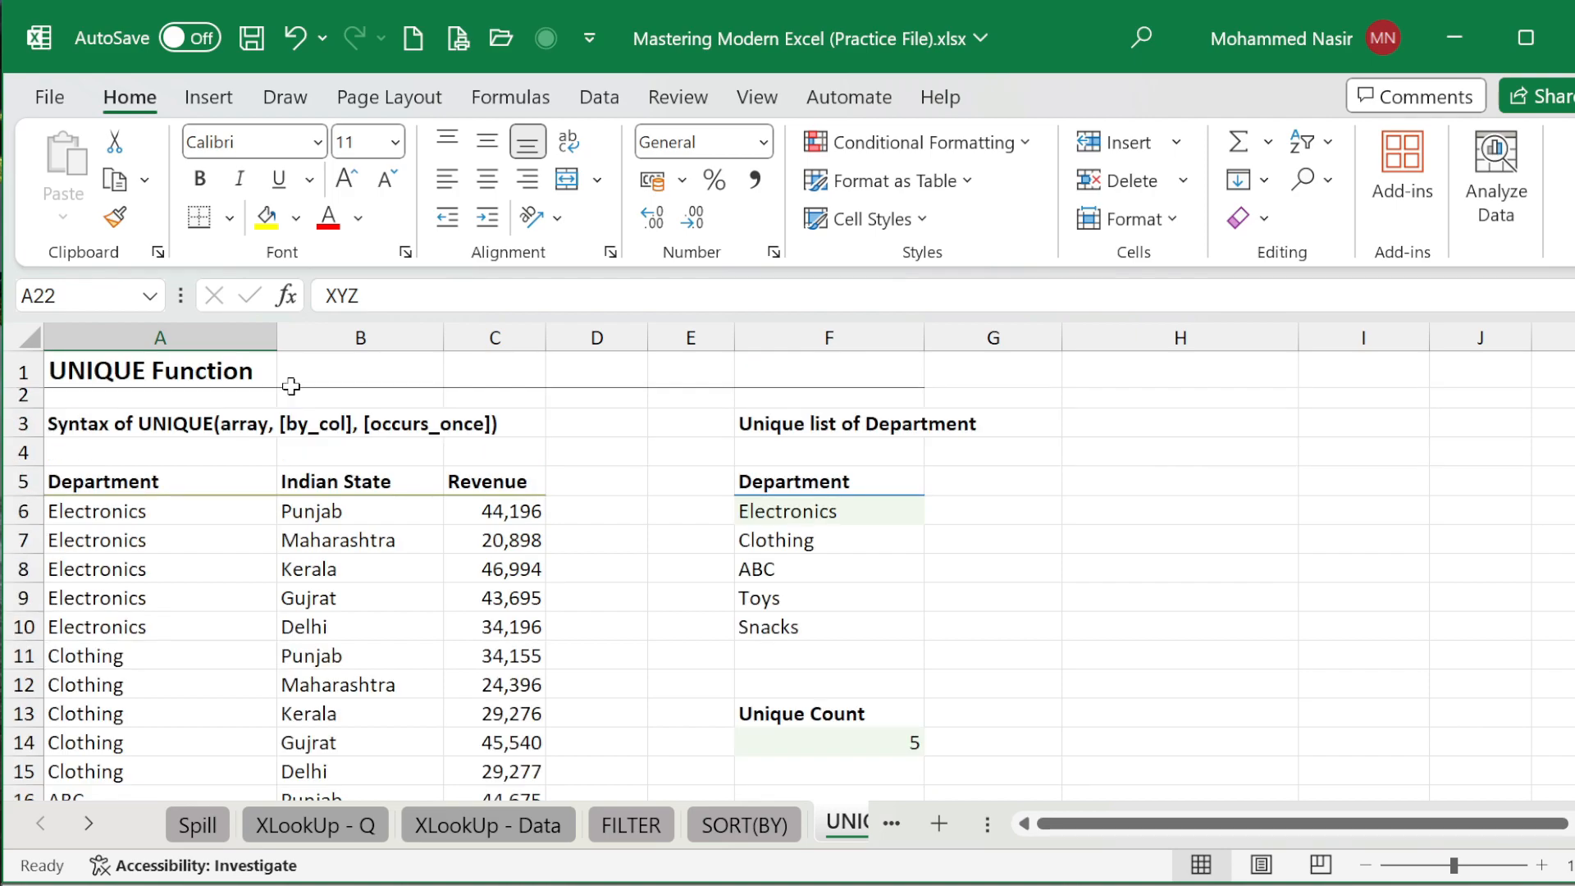
left_click(753, 511)
left_click(456, 297)
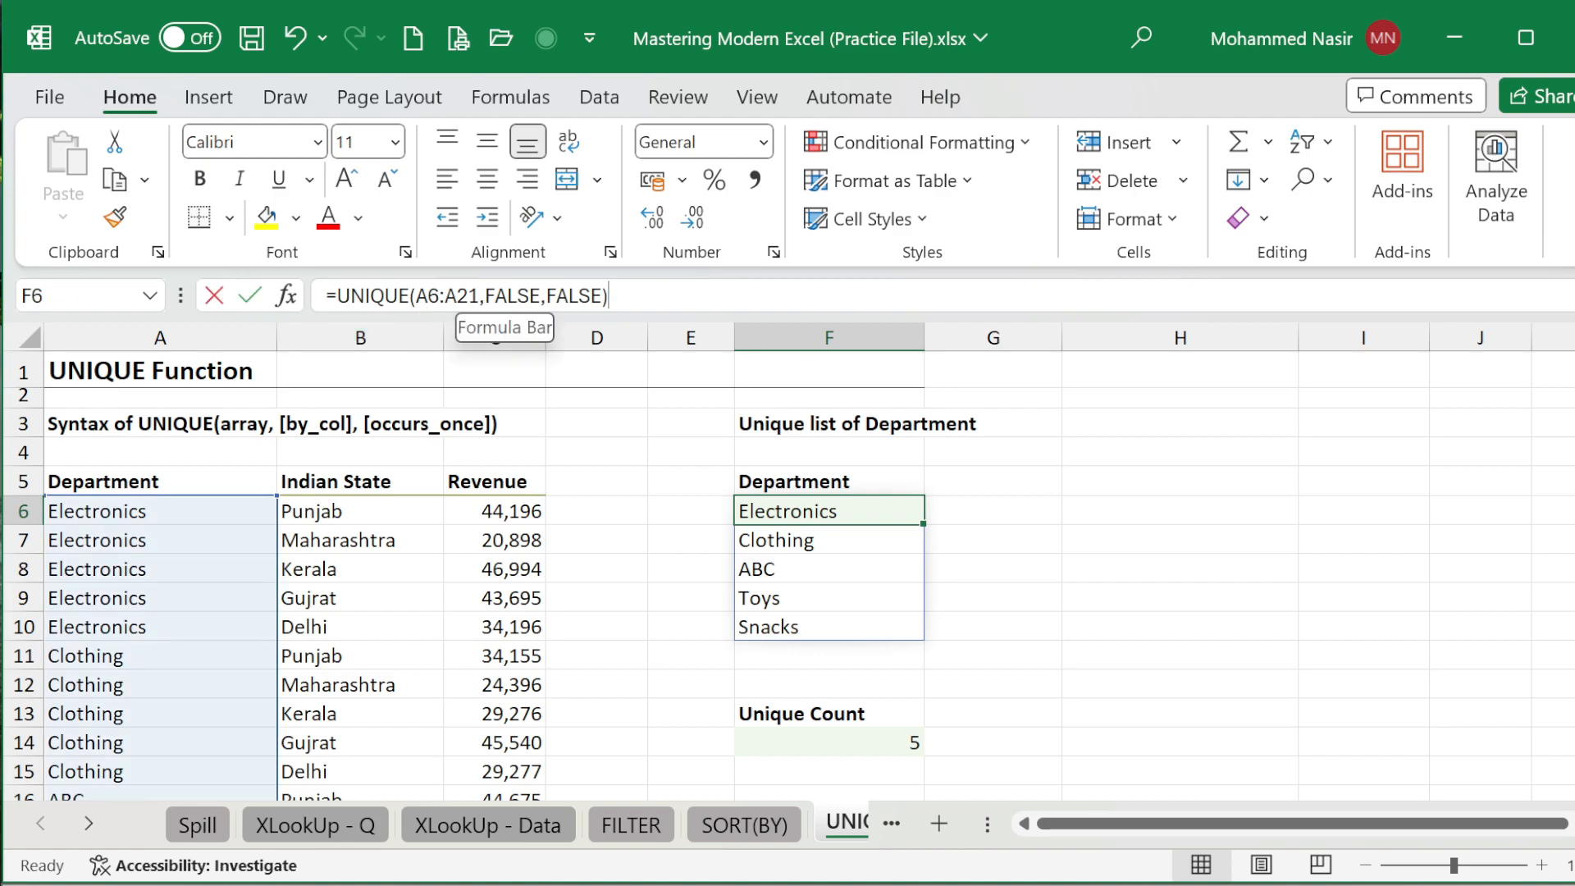
key("Delete")
type("2")
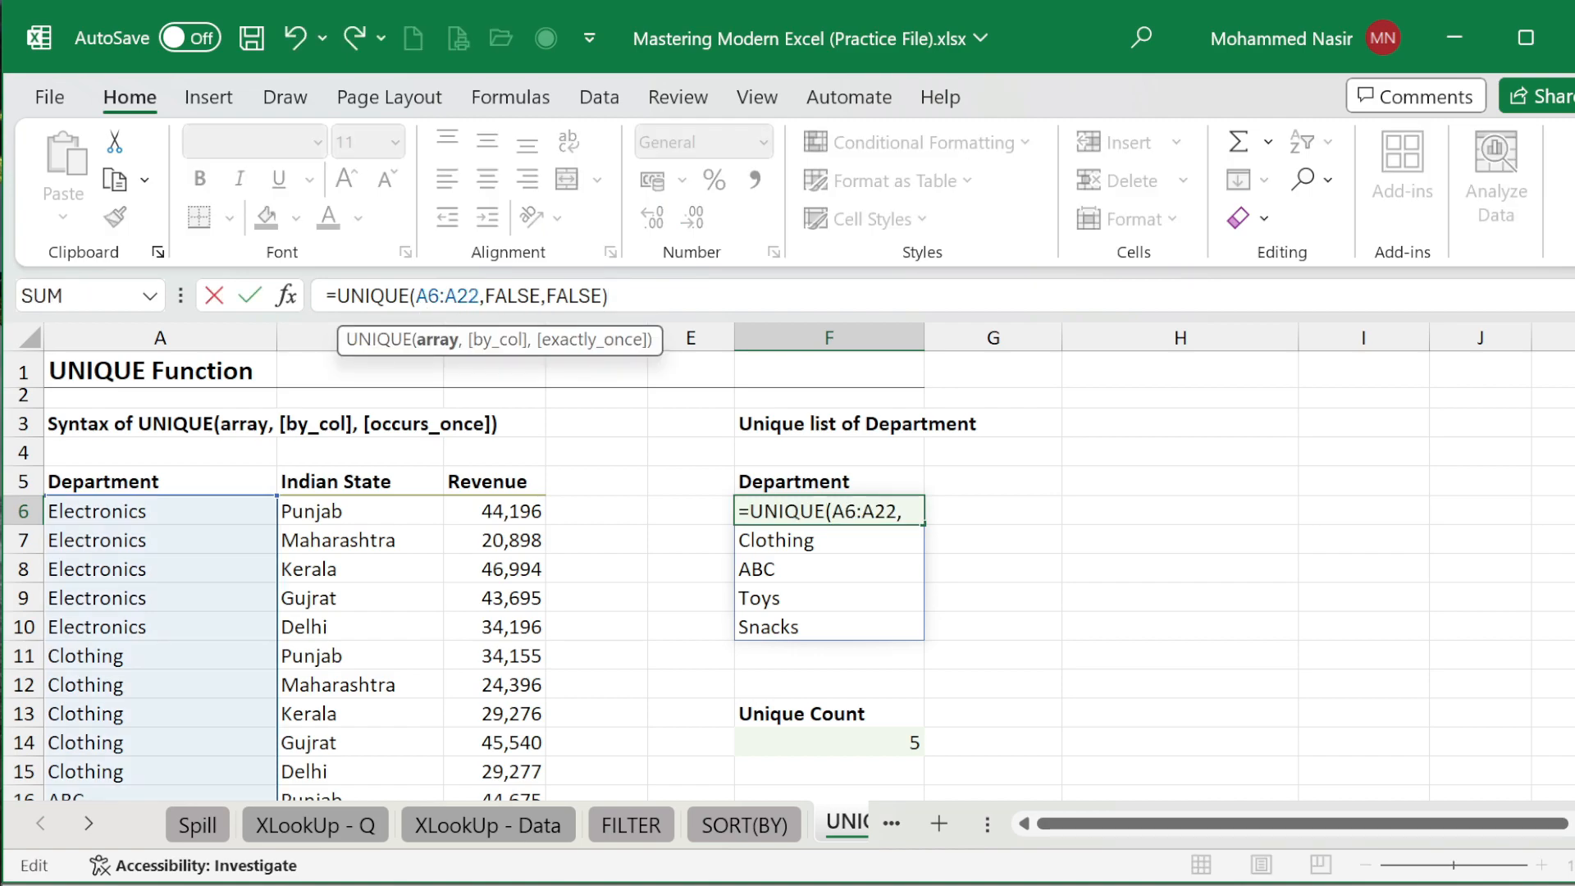
key("Return")
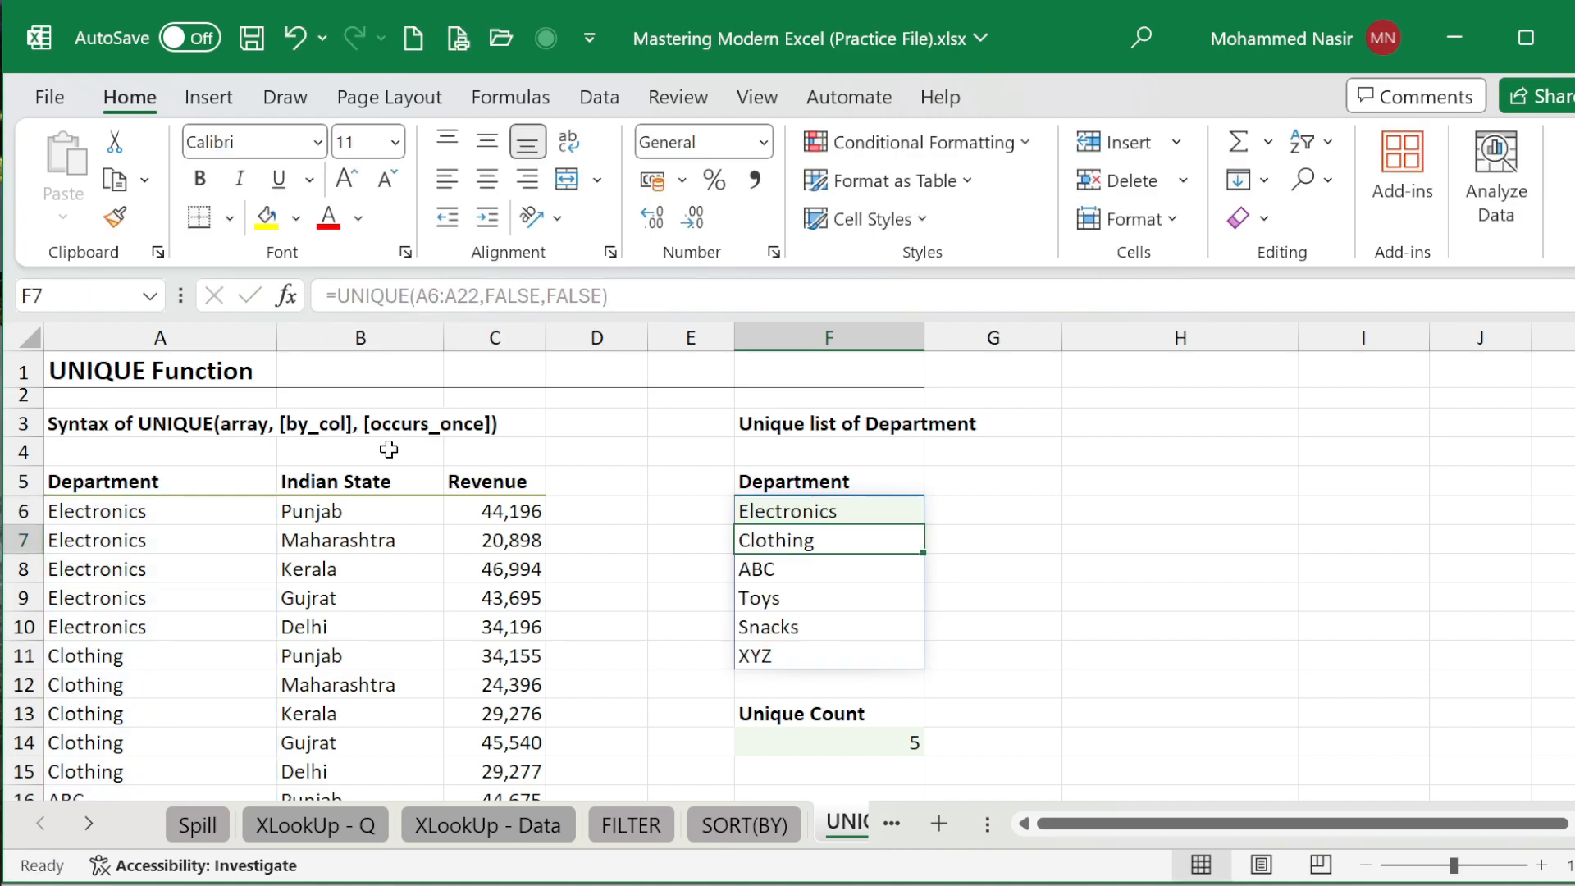
Step: Compare the unique department list in F6 with the department and state entries of the plain data range
scroll(389, 448, "down", 4)
scroll(848, 452, "up", 2)
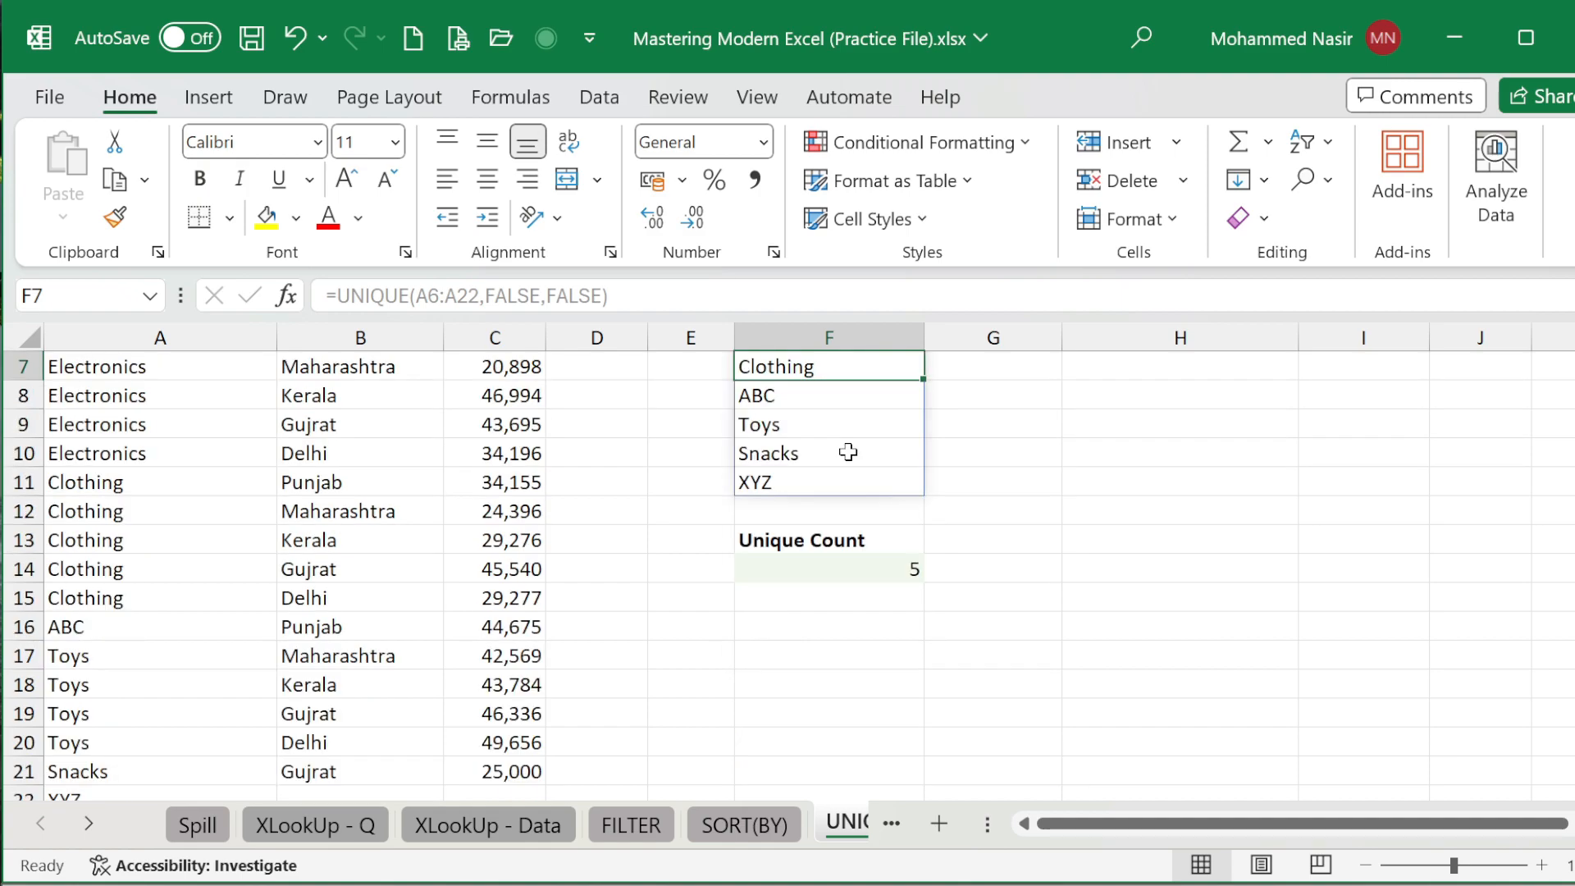
scroll(848, 452, "up", 2)
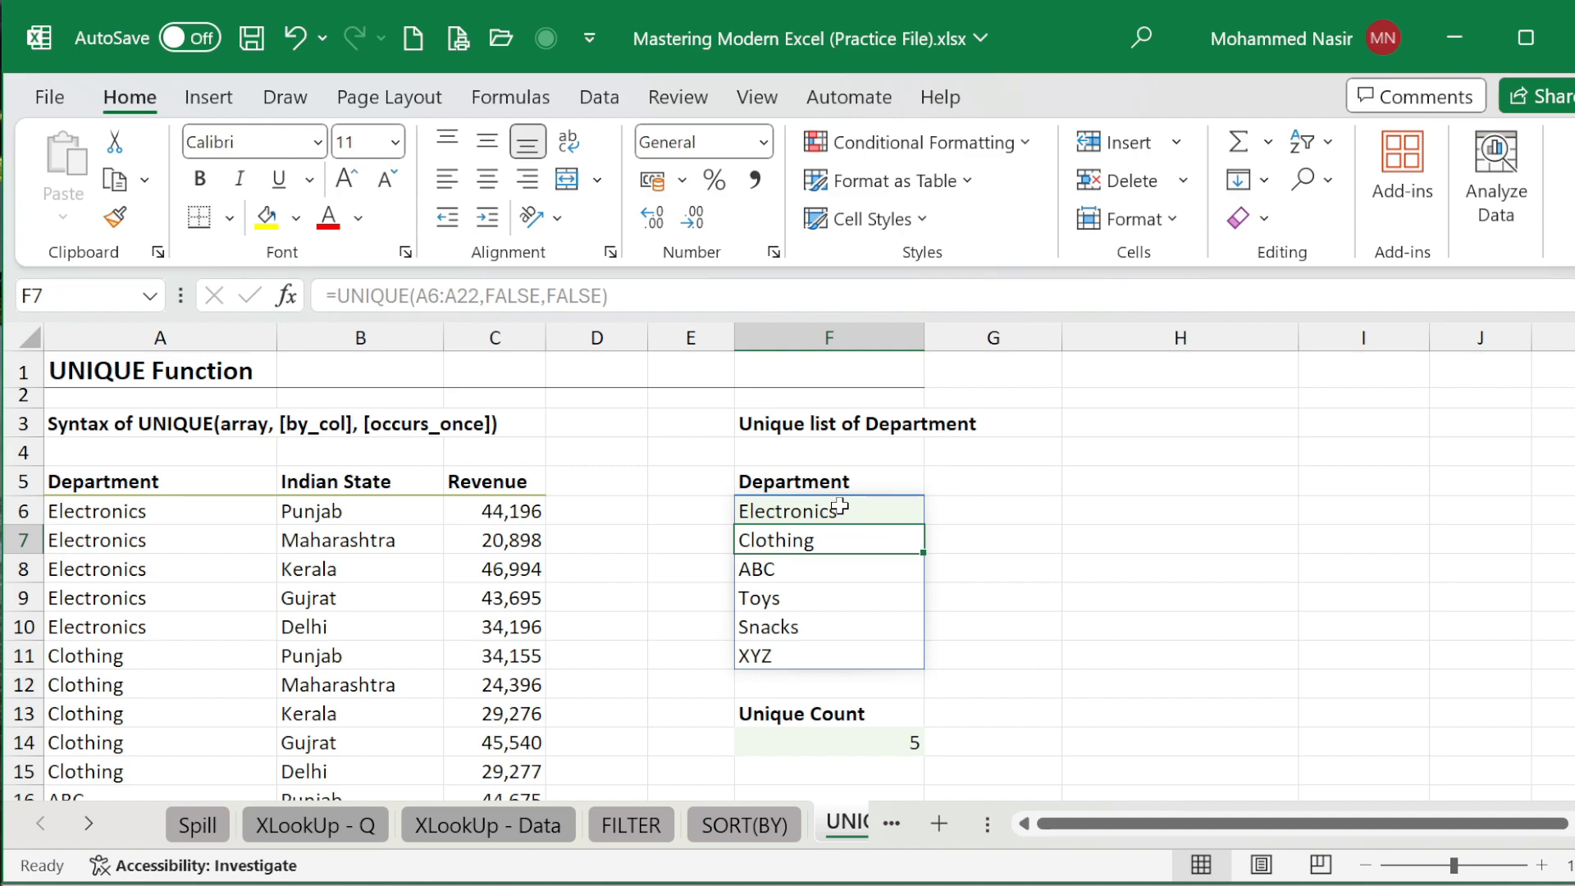
scroll(584, 564, "down", 4)
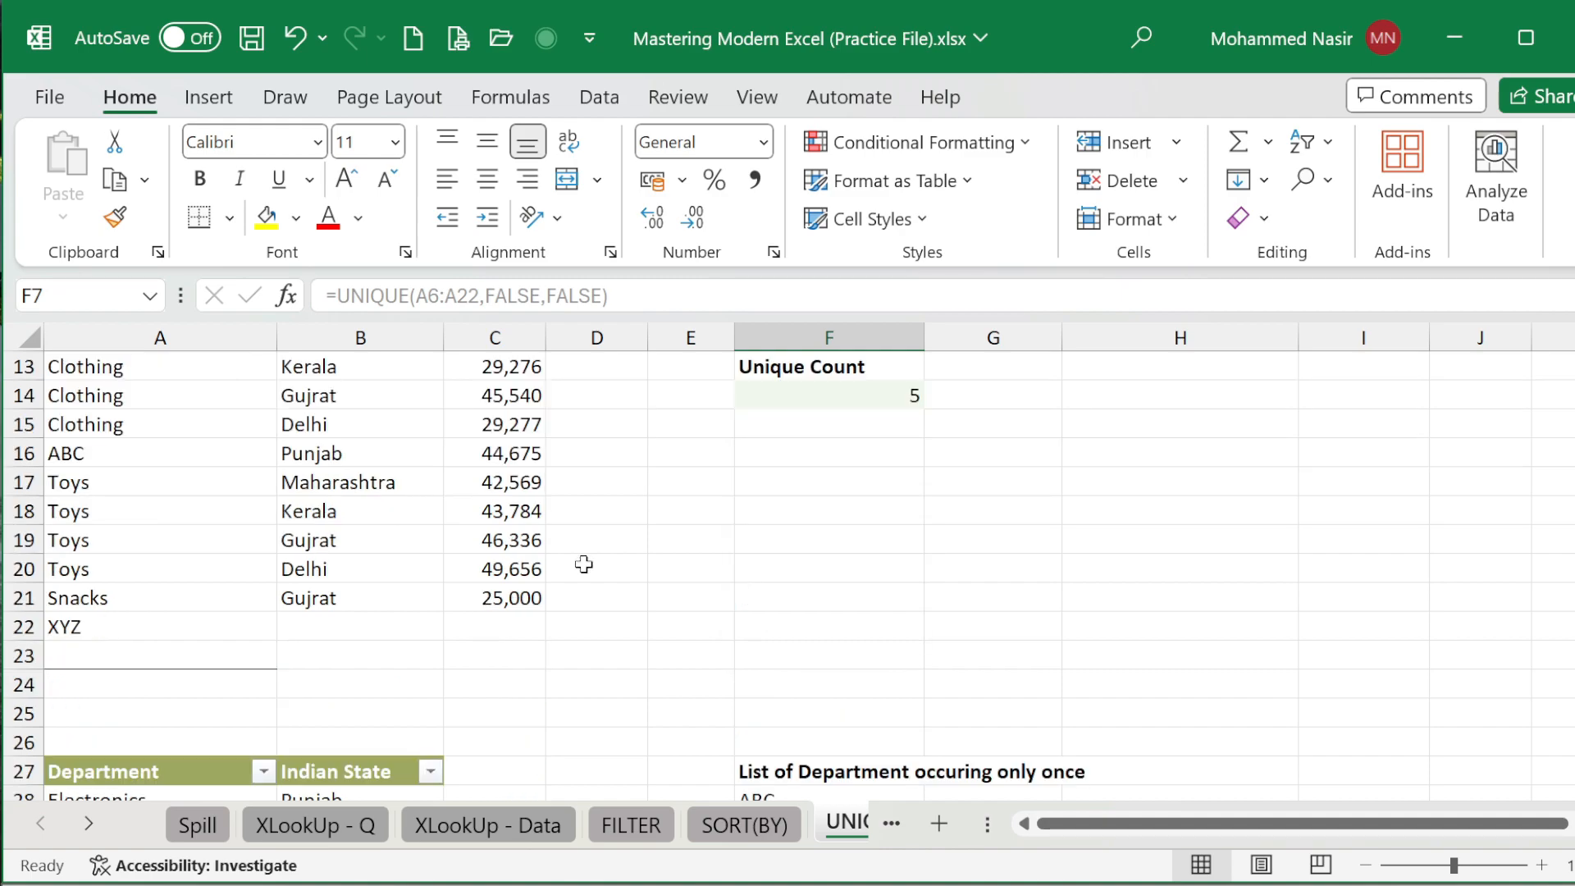
left_click(171, 481)
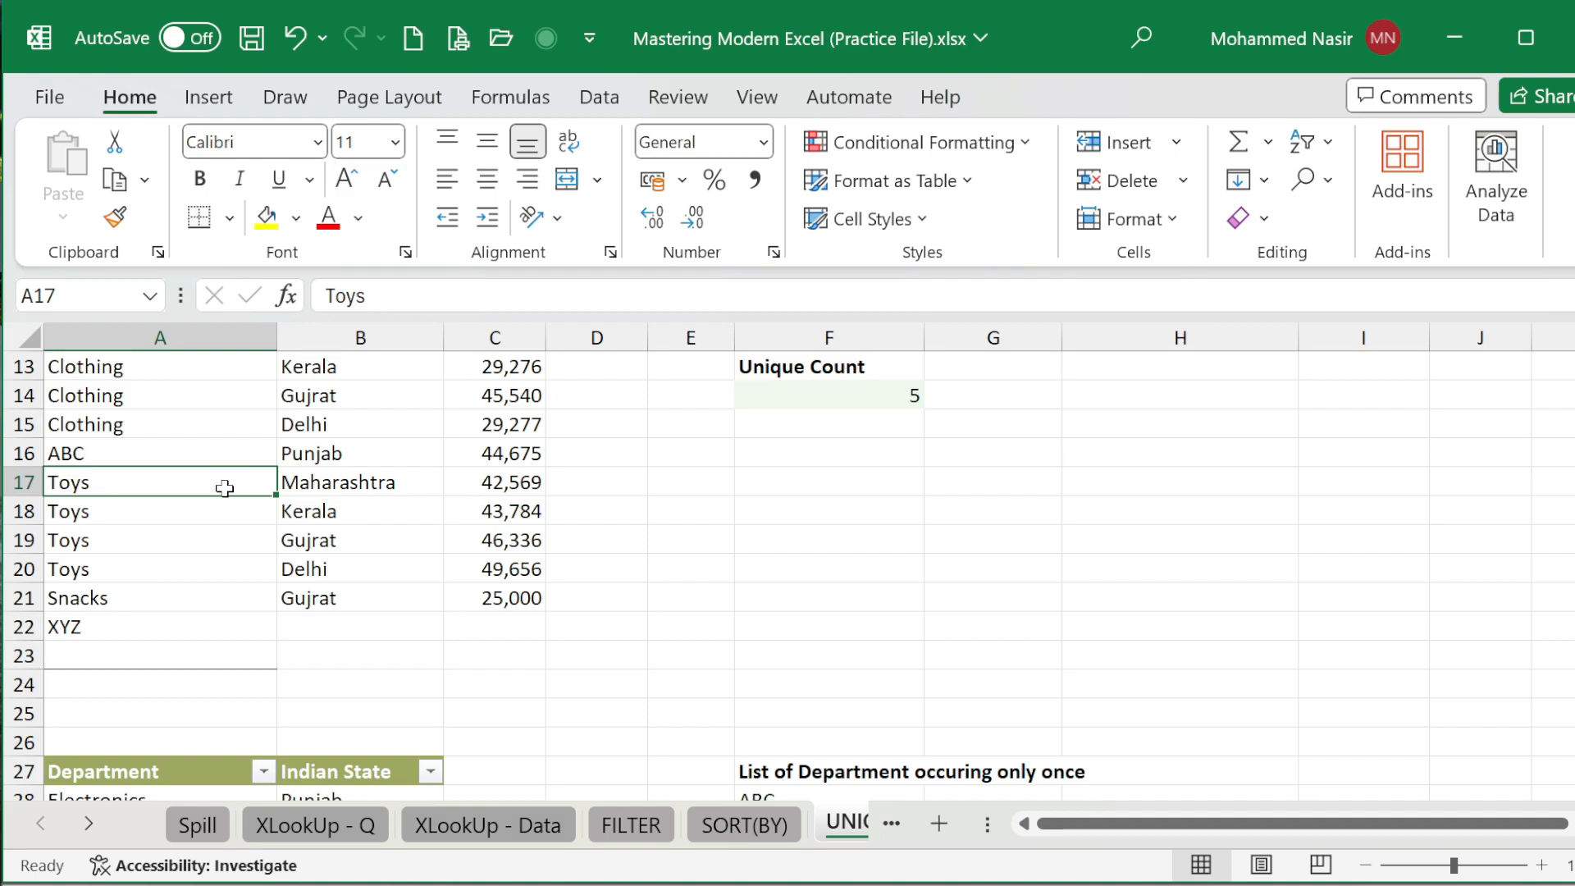
left_click(315, 425)
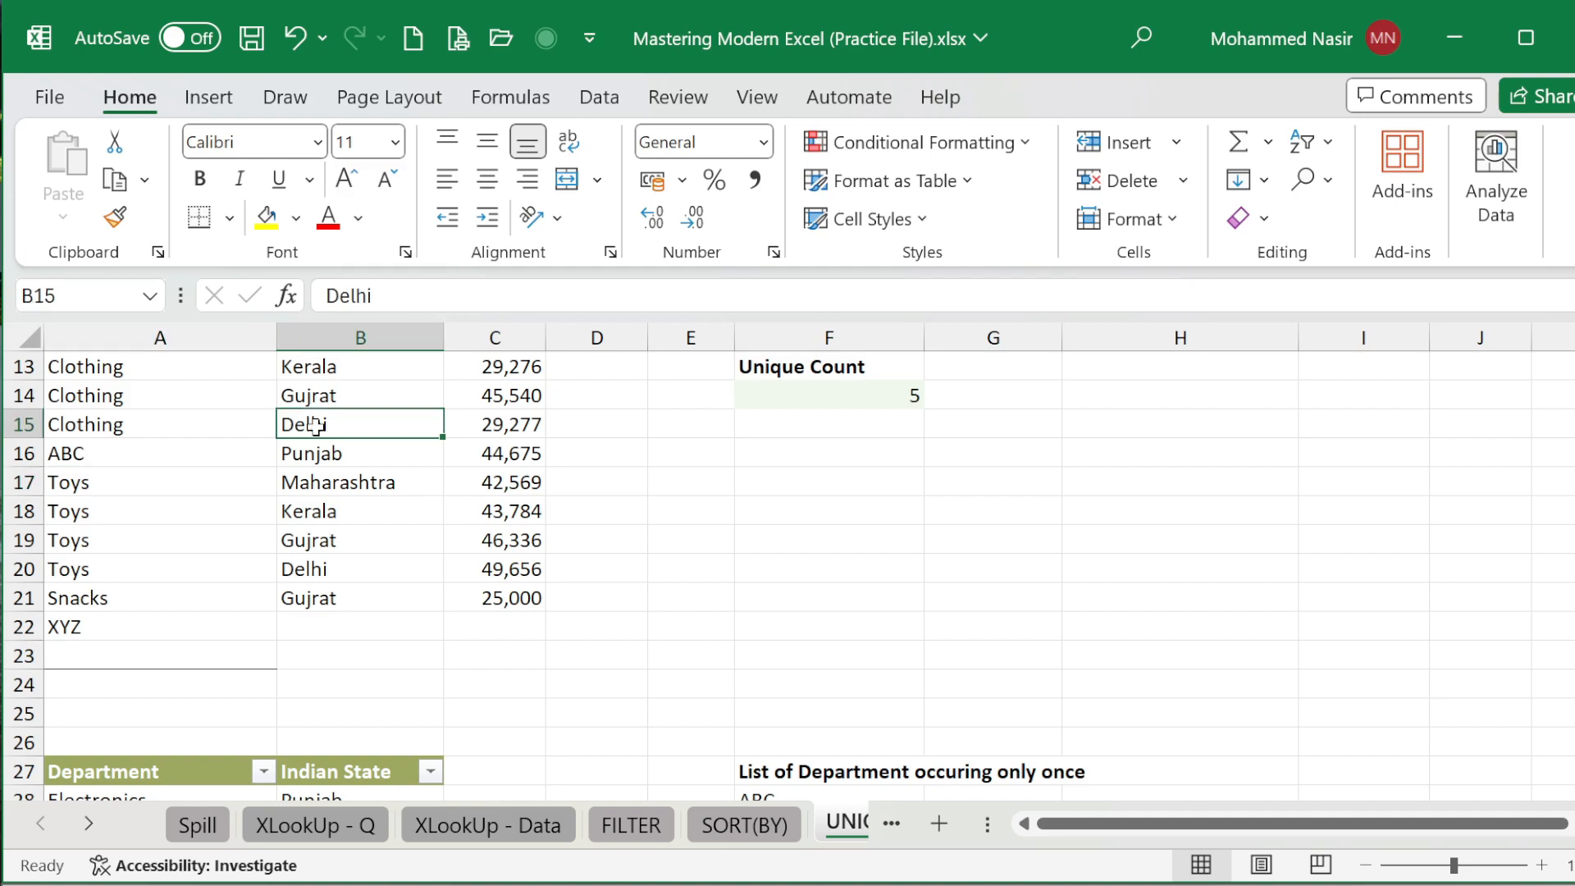
left_click(177, 405)
left_click(355, 452)
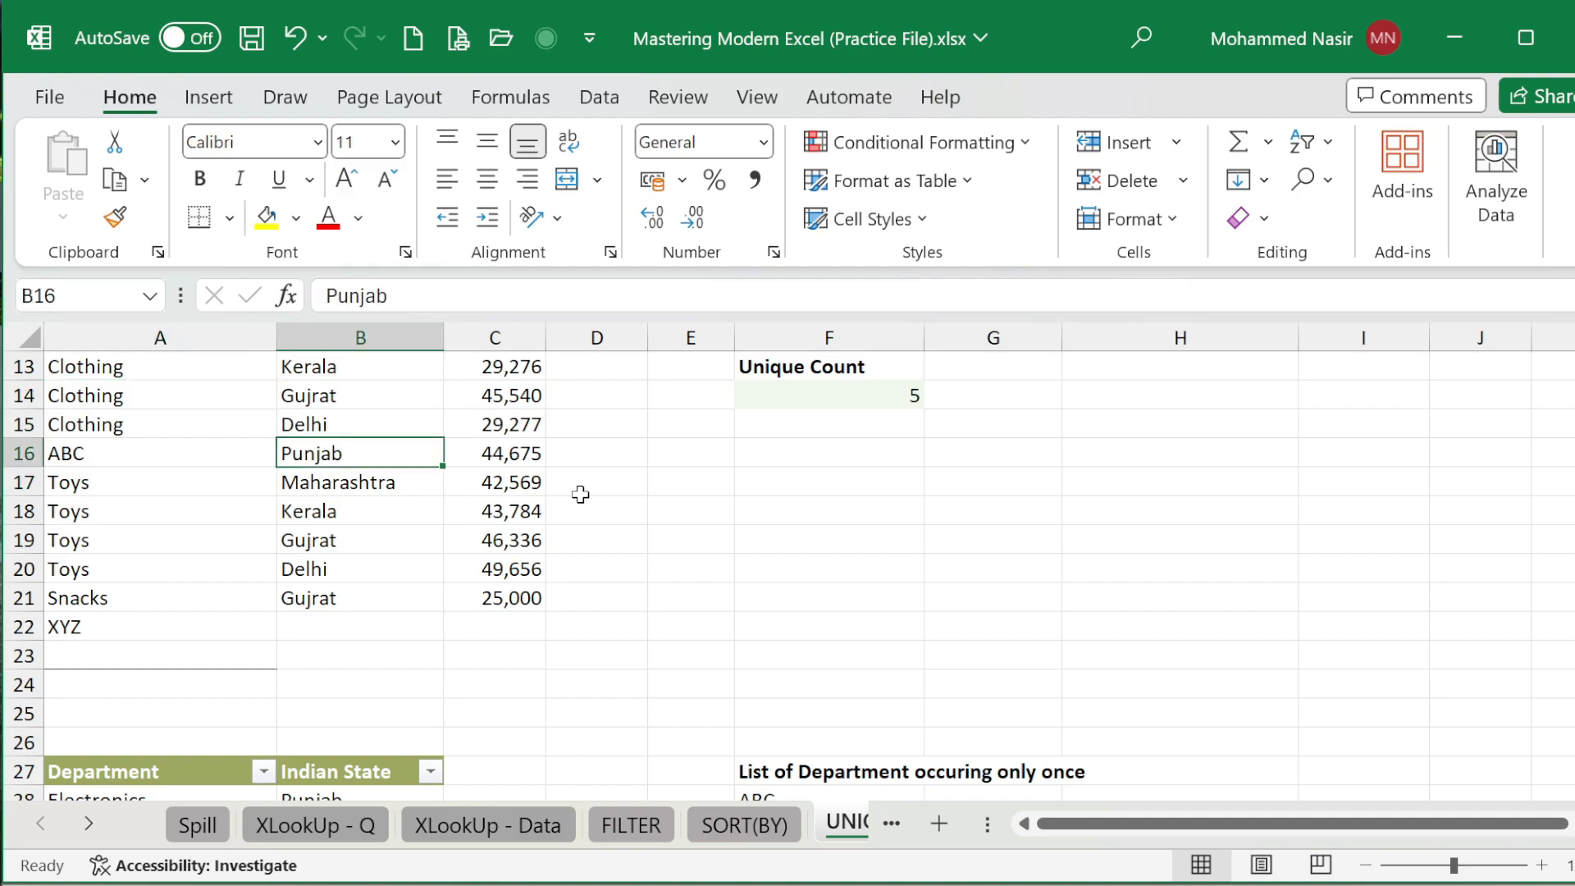
Step: Try converting the plain department, state and revenue range into a table with headers
left_click(581, 494)
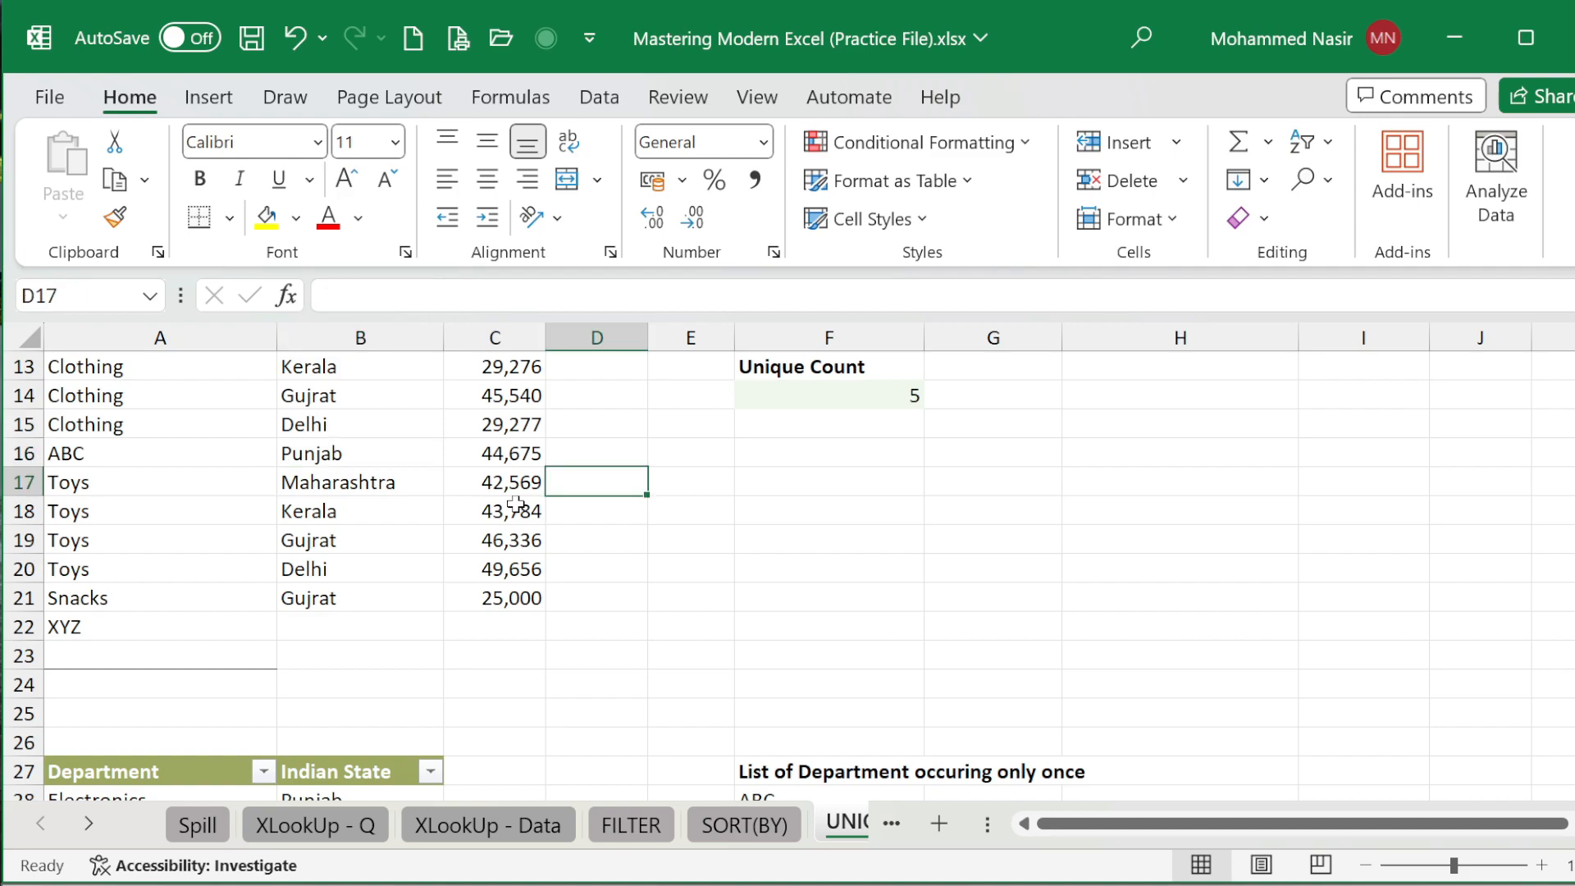
left_click(515, 505)
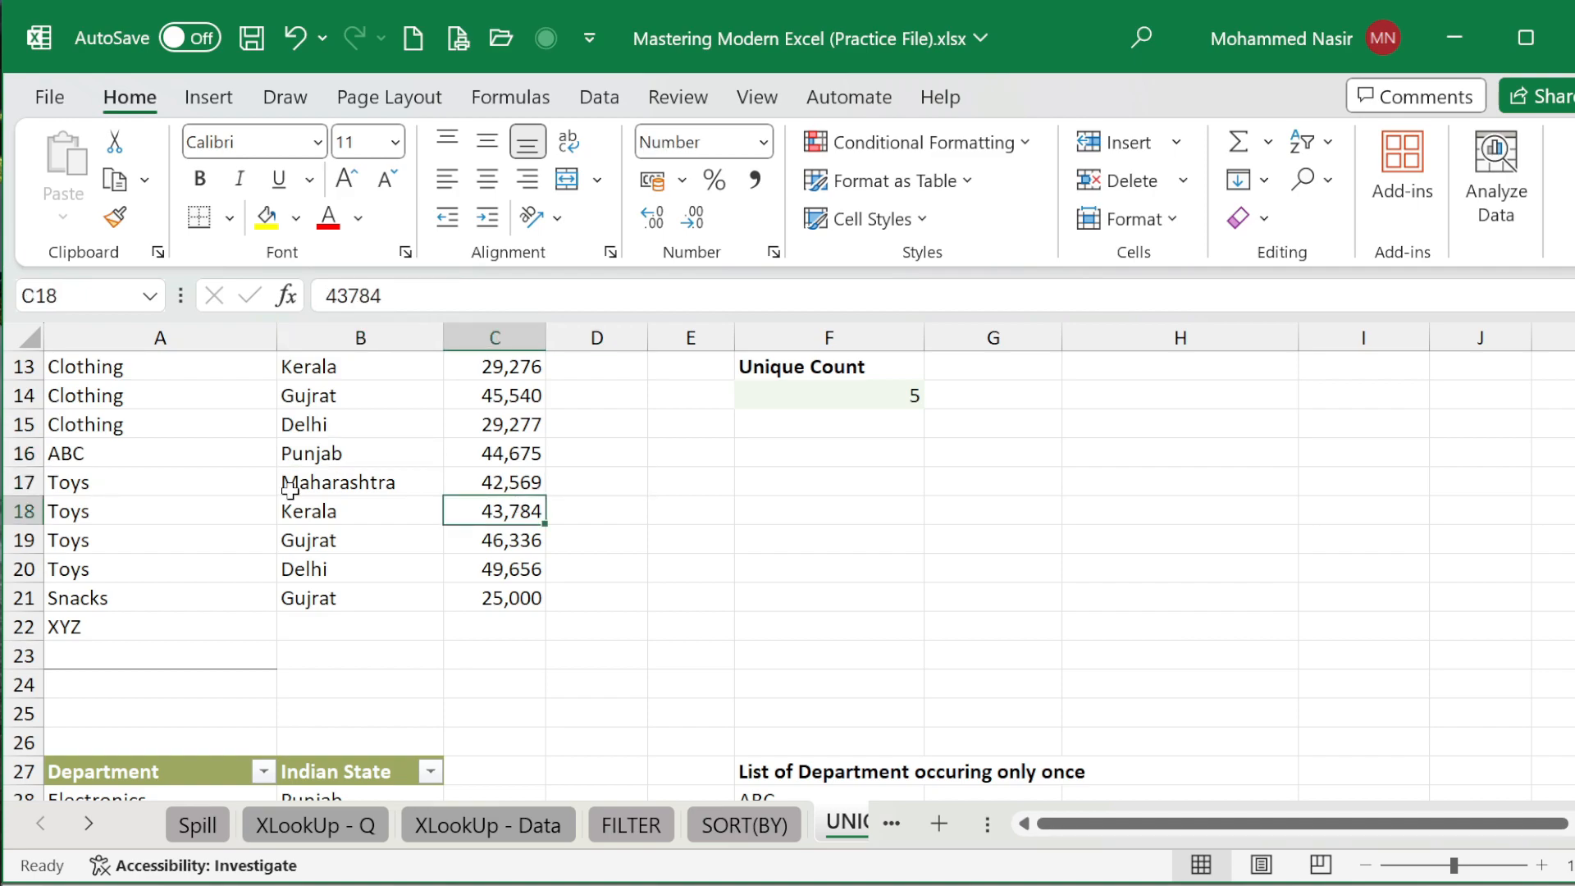
key("ctrl+t")
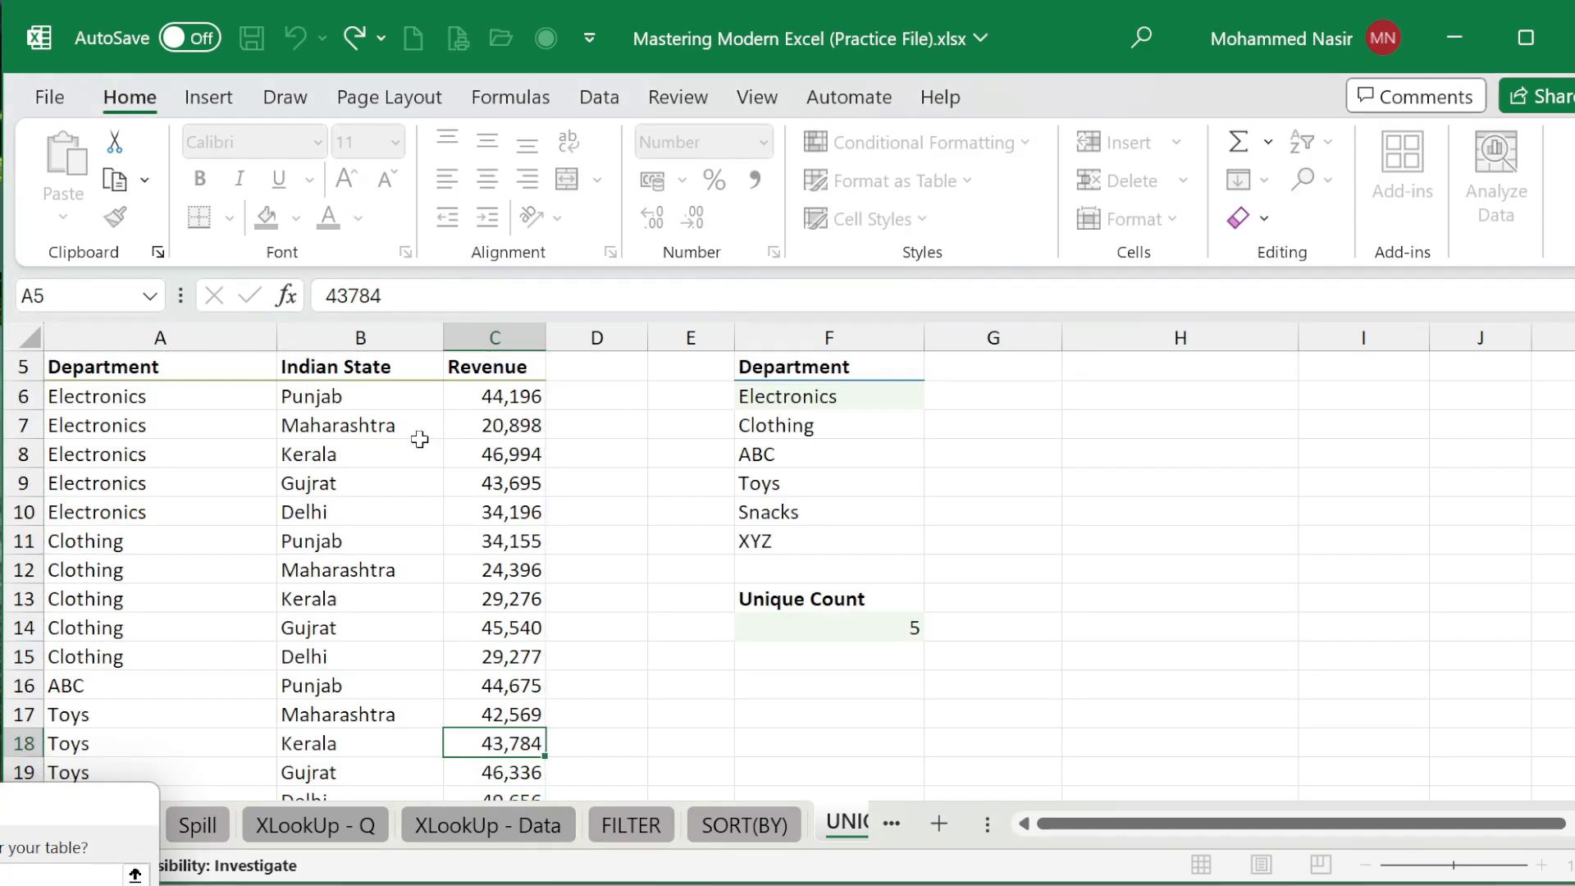
key("Return")
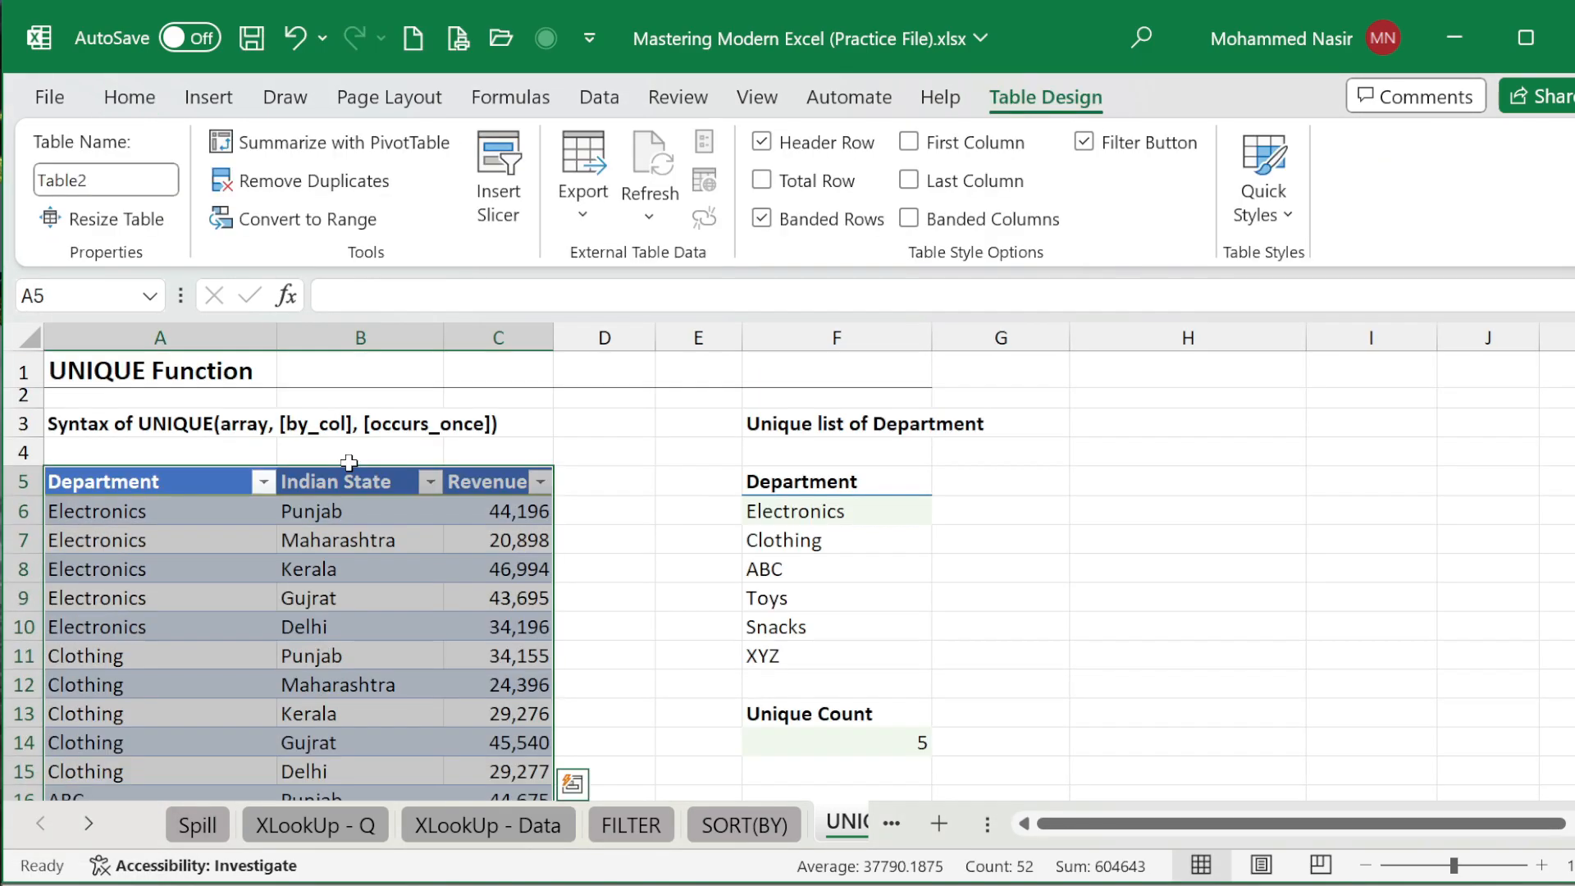
scroll(291, 569, "down", 1)
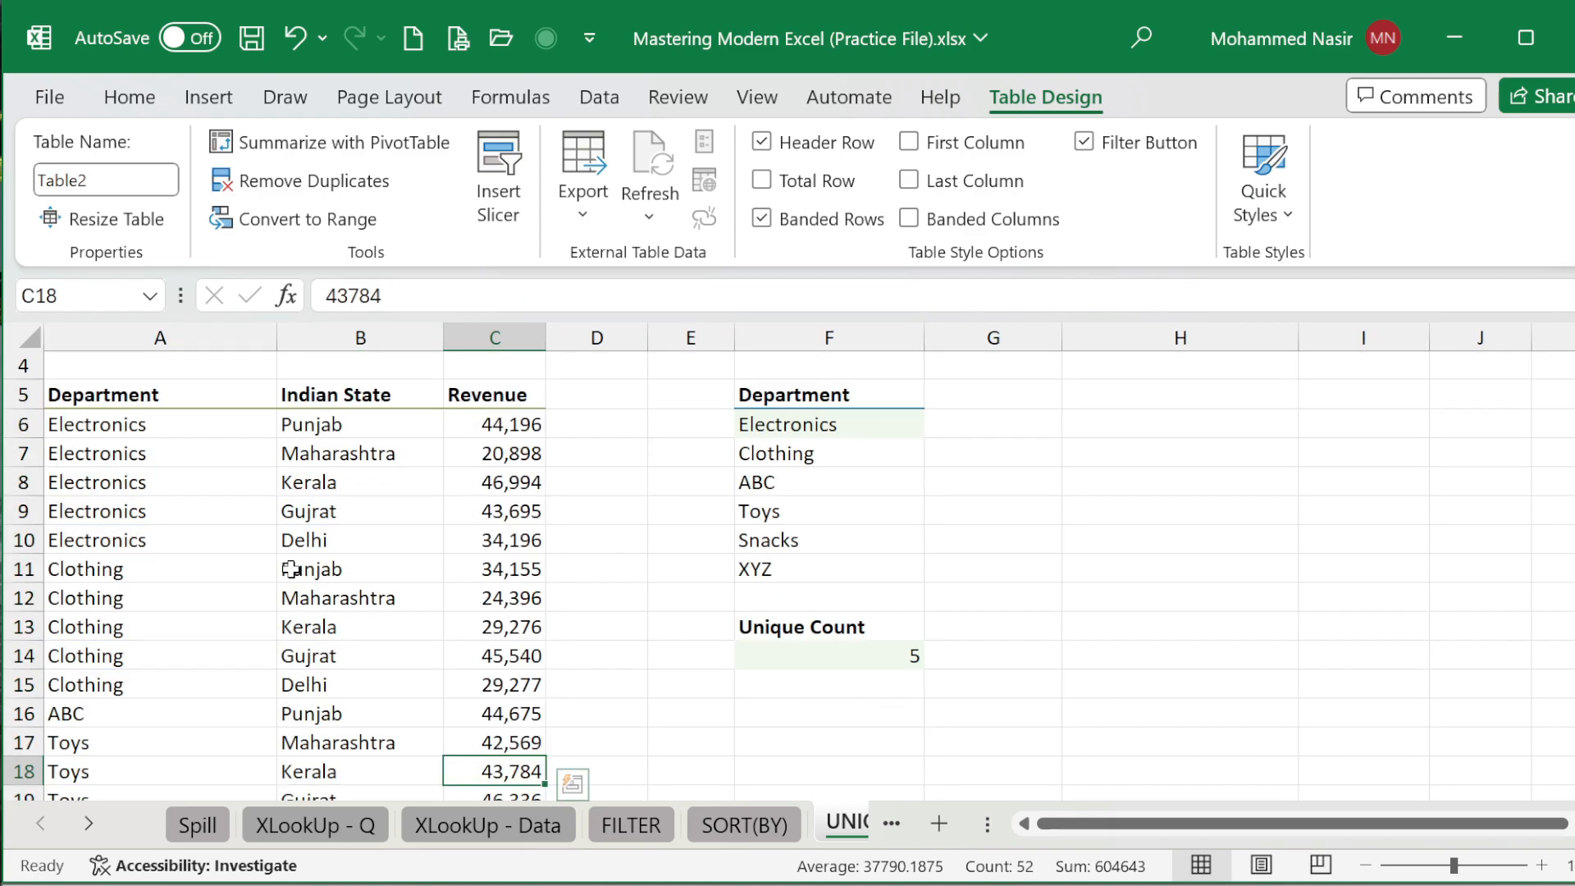
Step: Start a UNIQUE formula in F34 under the Department and Indian State headers, with the whole TableDiv4 table as its array
scroll(291, 569, "down", 4)
scroll(260, 717, "down", 3)
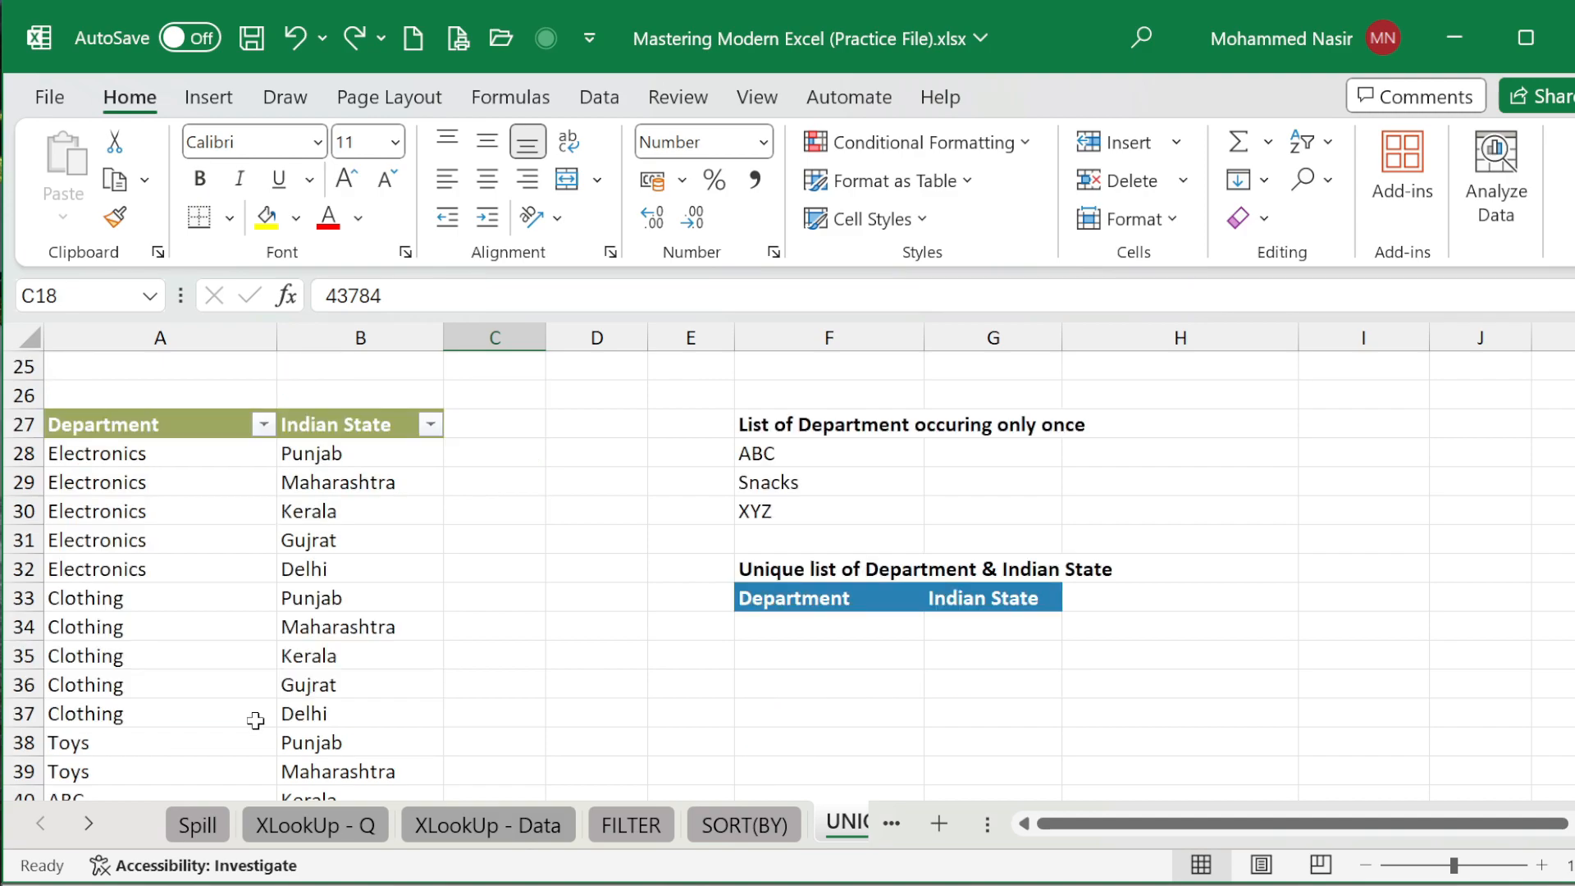
left_click(819, 627)
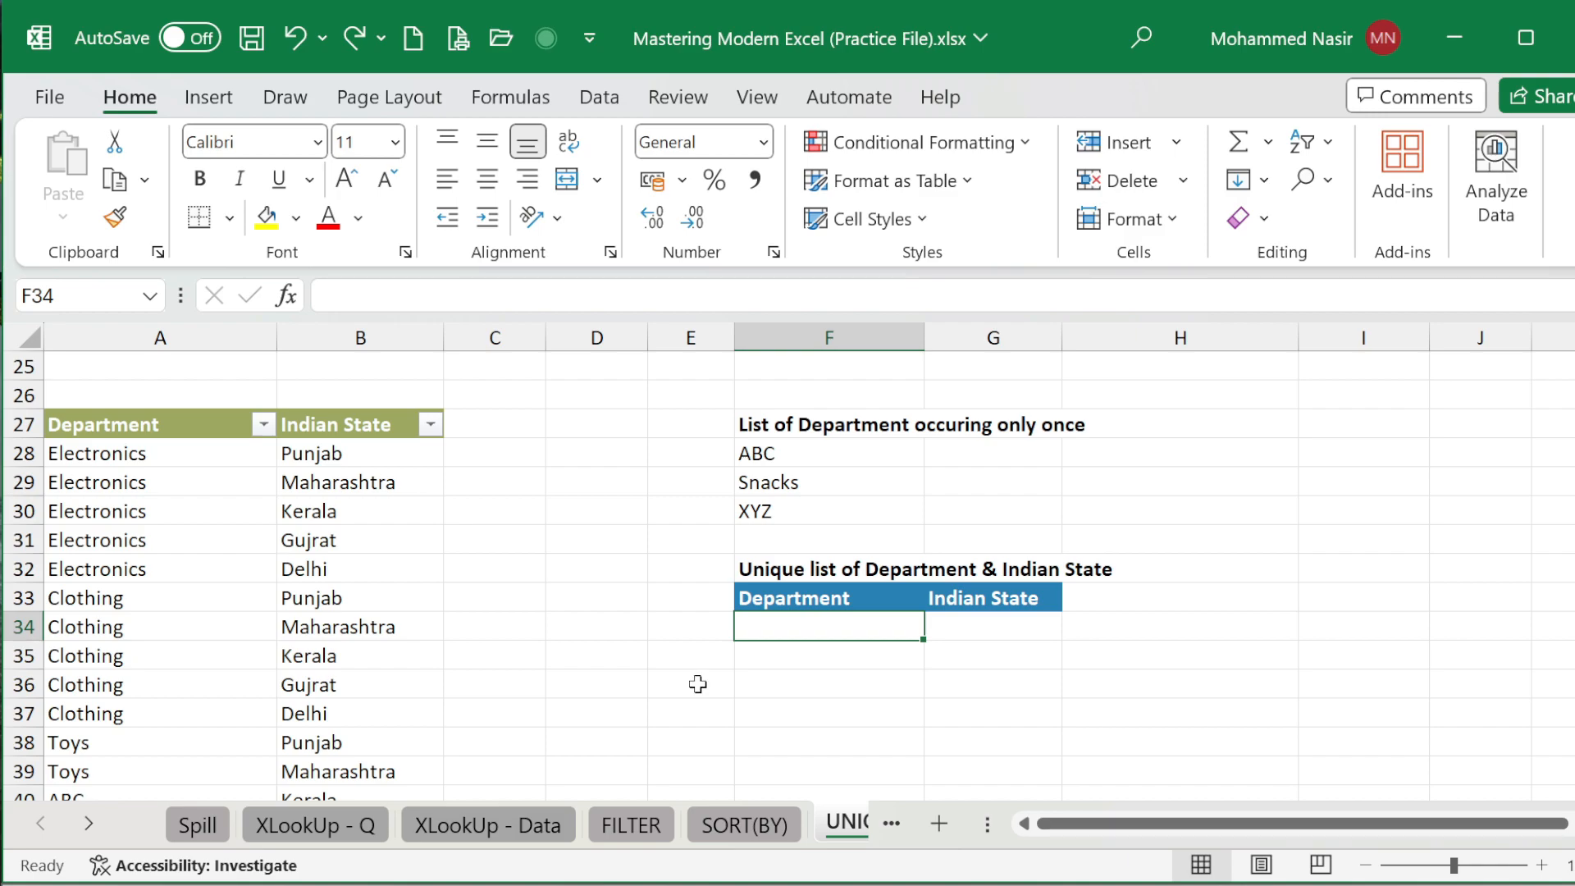
type("=")
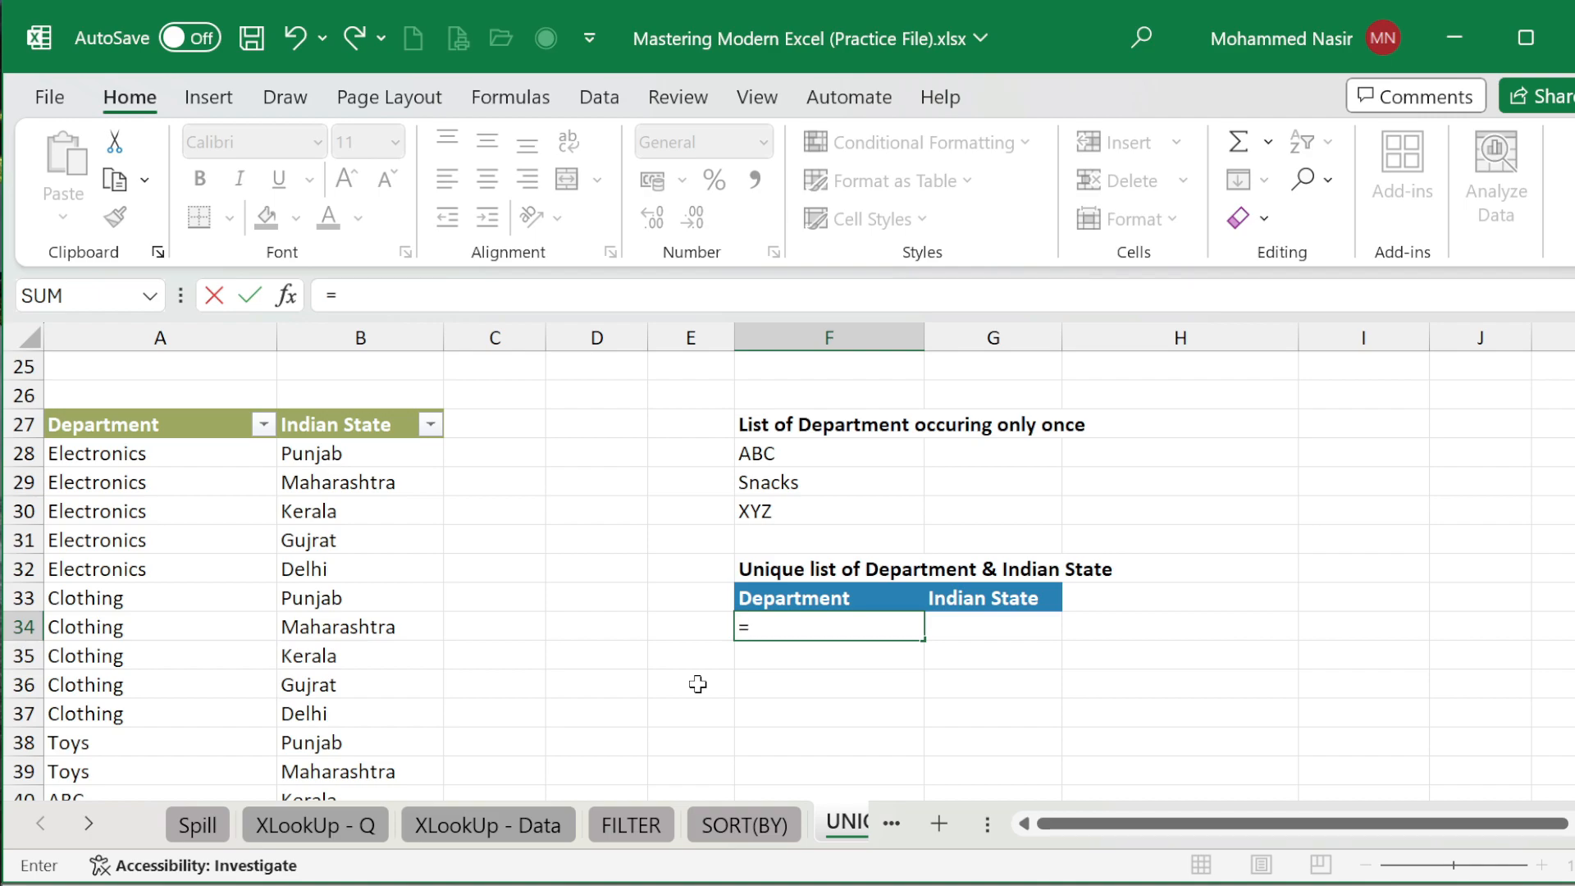
type("UNI")
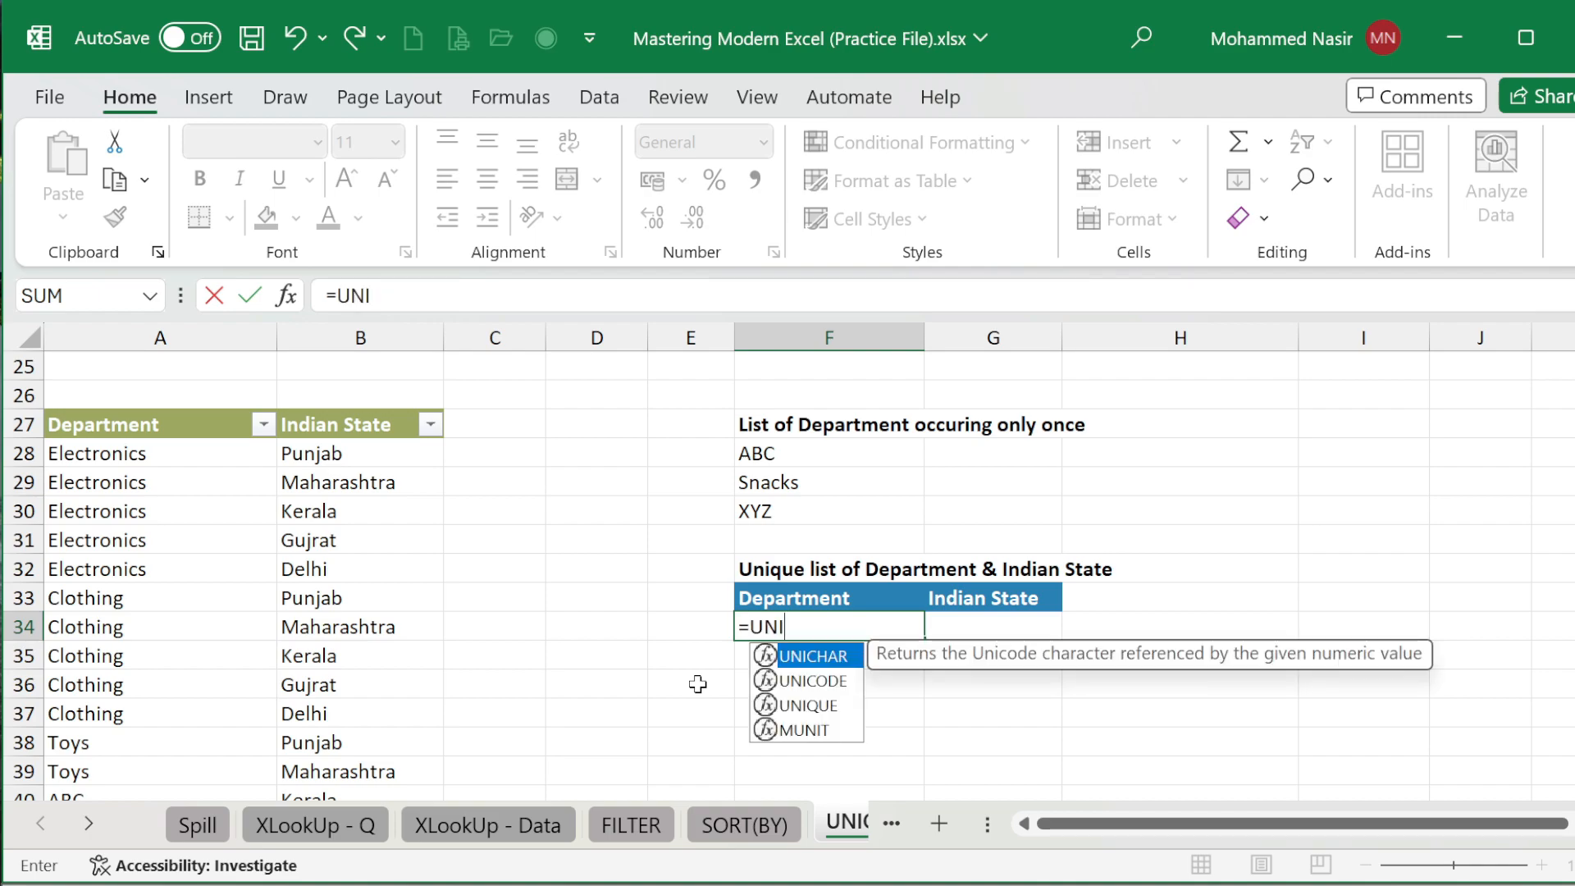
type("QUE(")
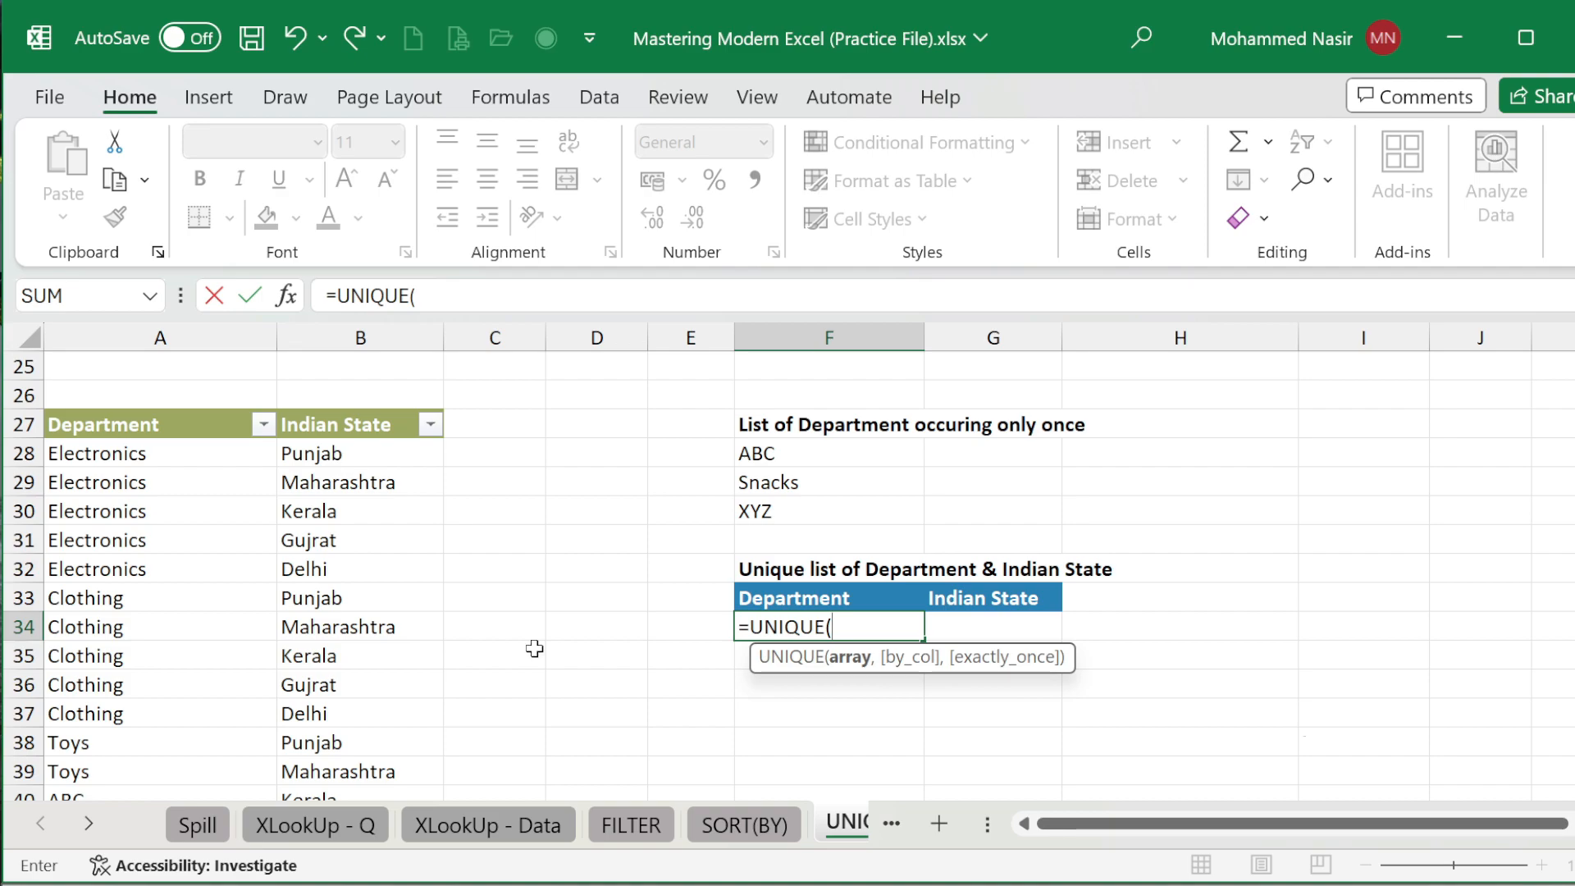
type("Ta")
key("Down")
key("Tab")
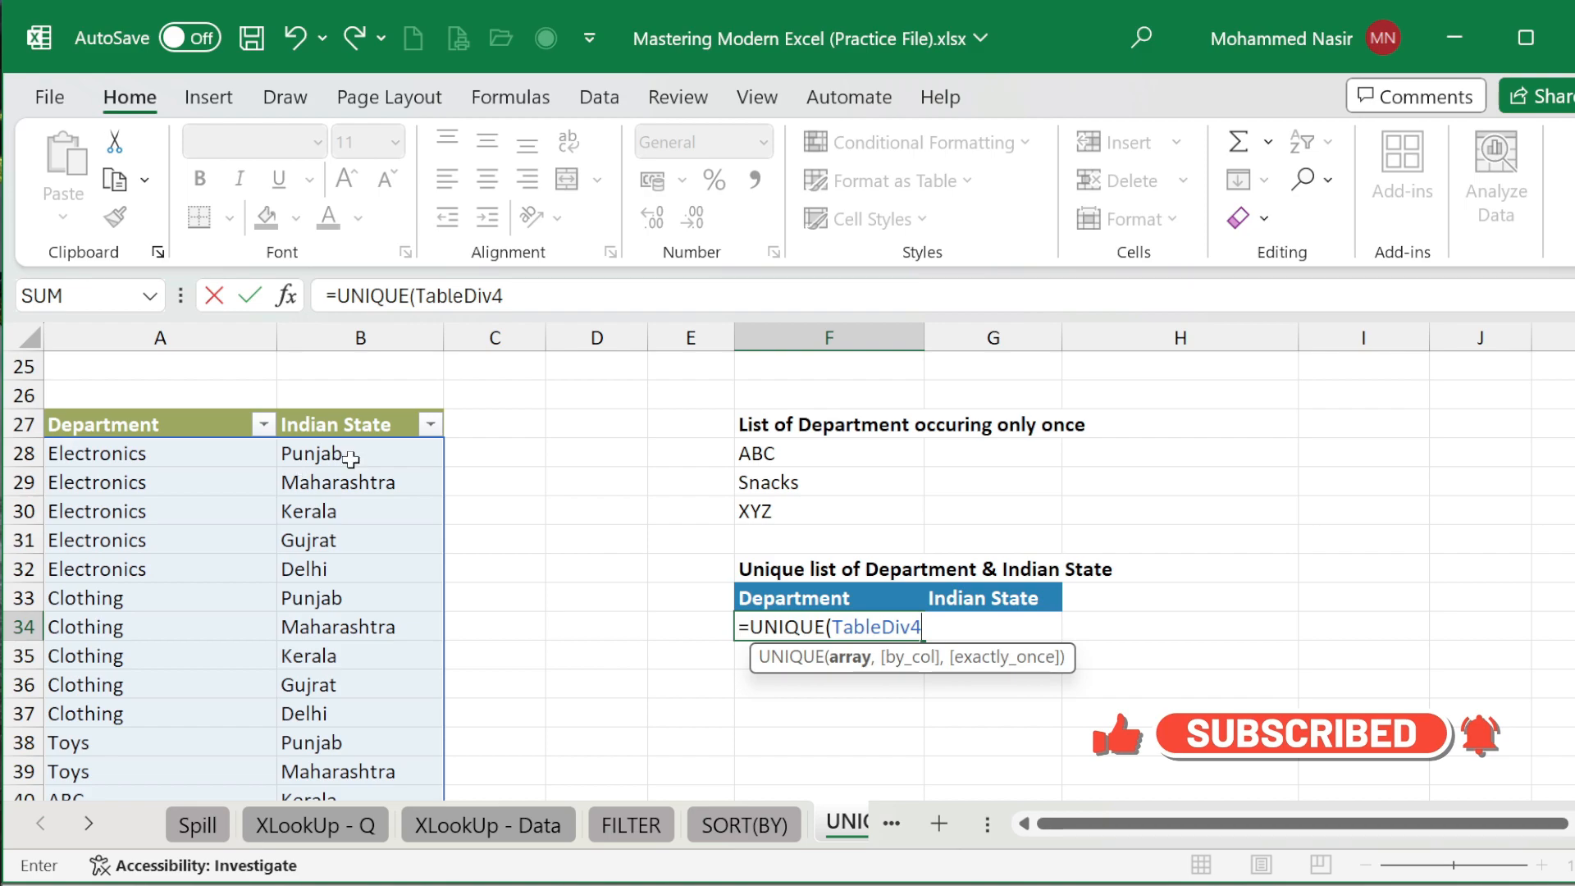
Step: Check which rows the TableDiv4 reference covers, and enter the F34 UNIQUE formula without optional arguments
scroll(342, 759, "down", 3)
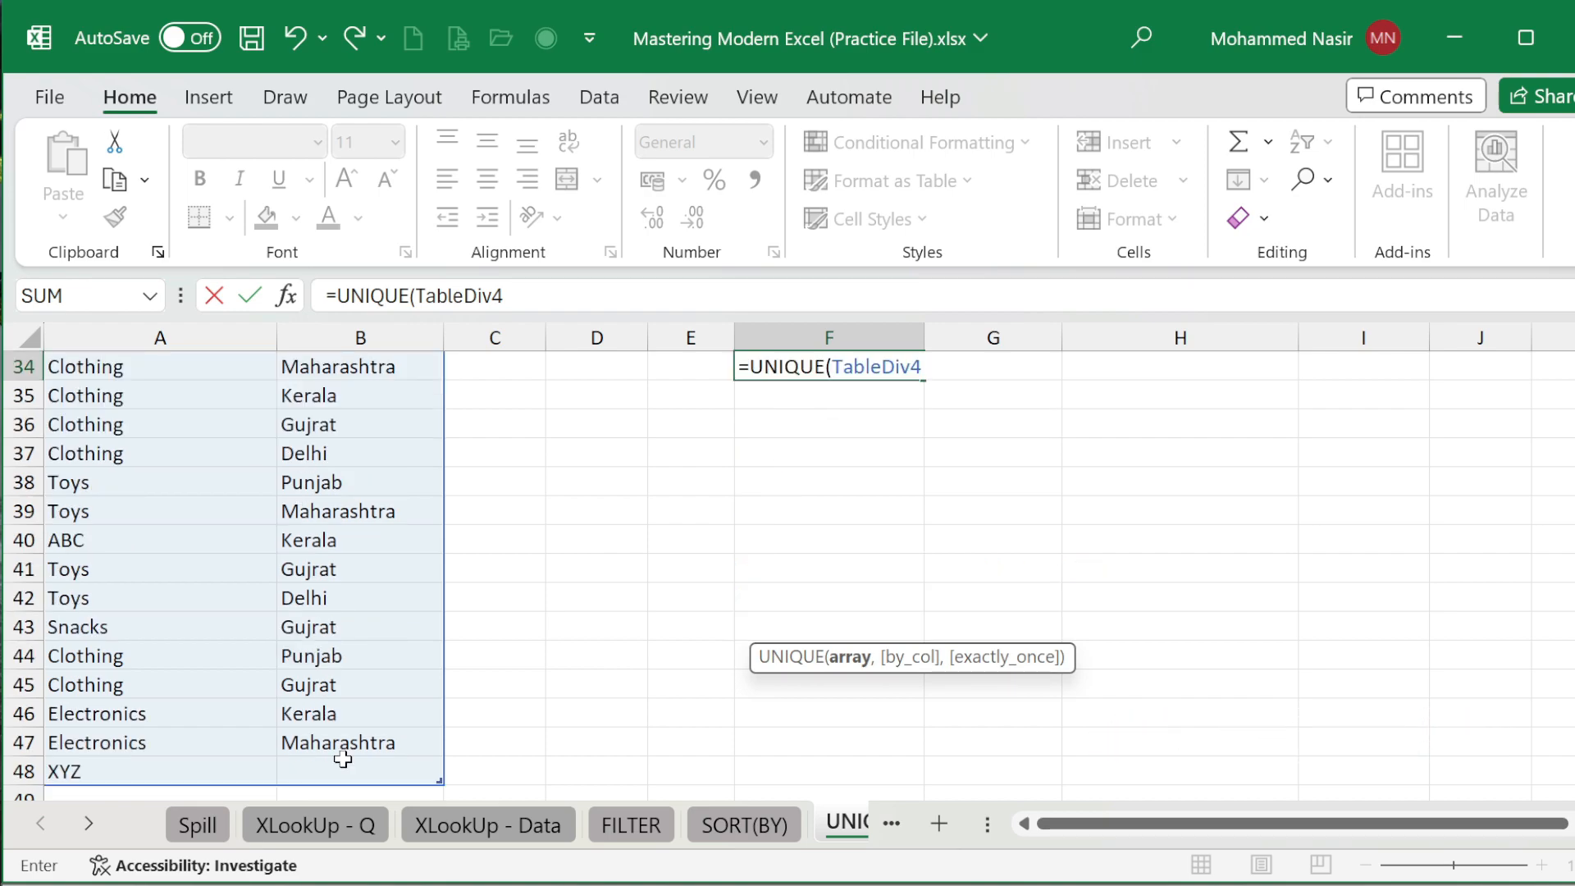
scroll(342, 759, "down", 1)
scroll(611, 678, "up", 4)
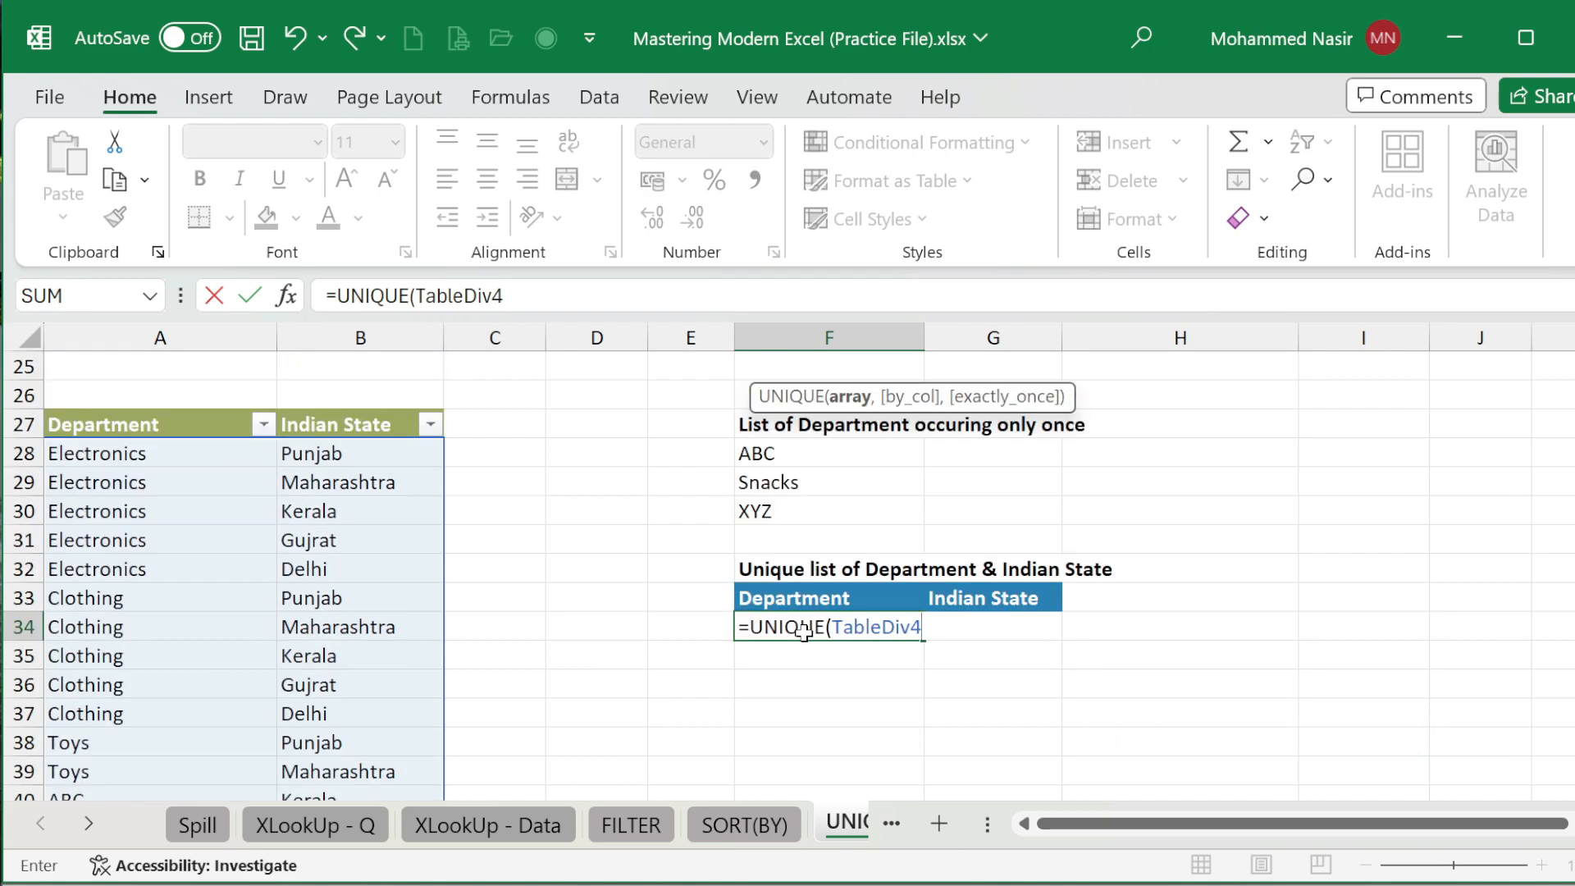
scroll(1050, 663, "up", 2)
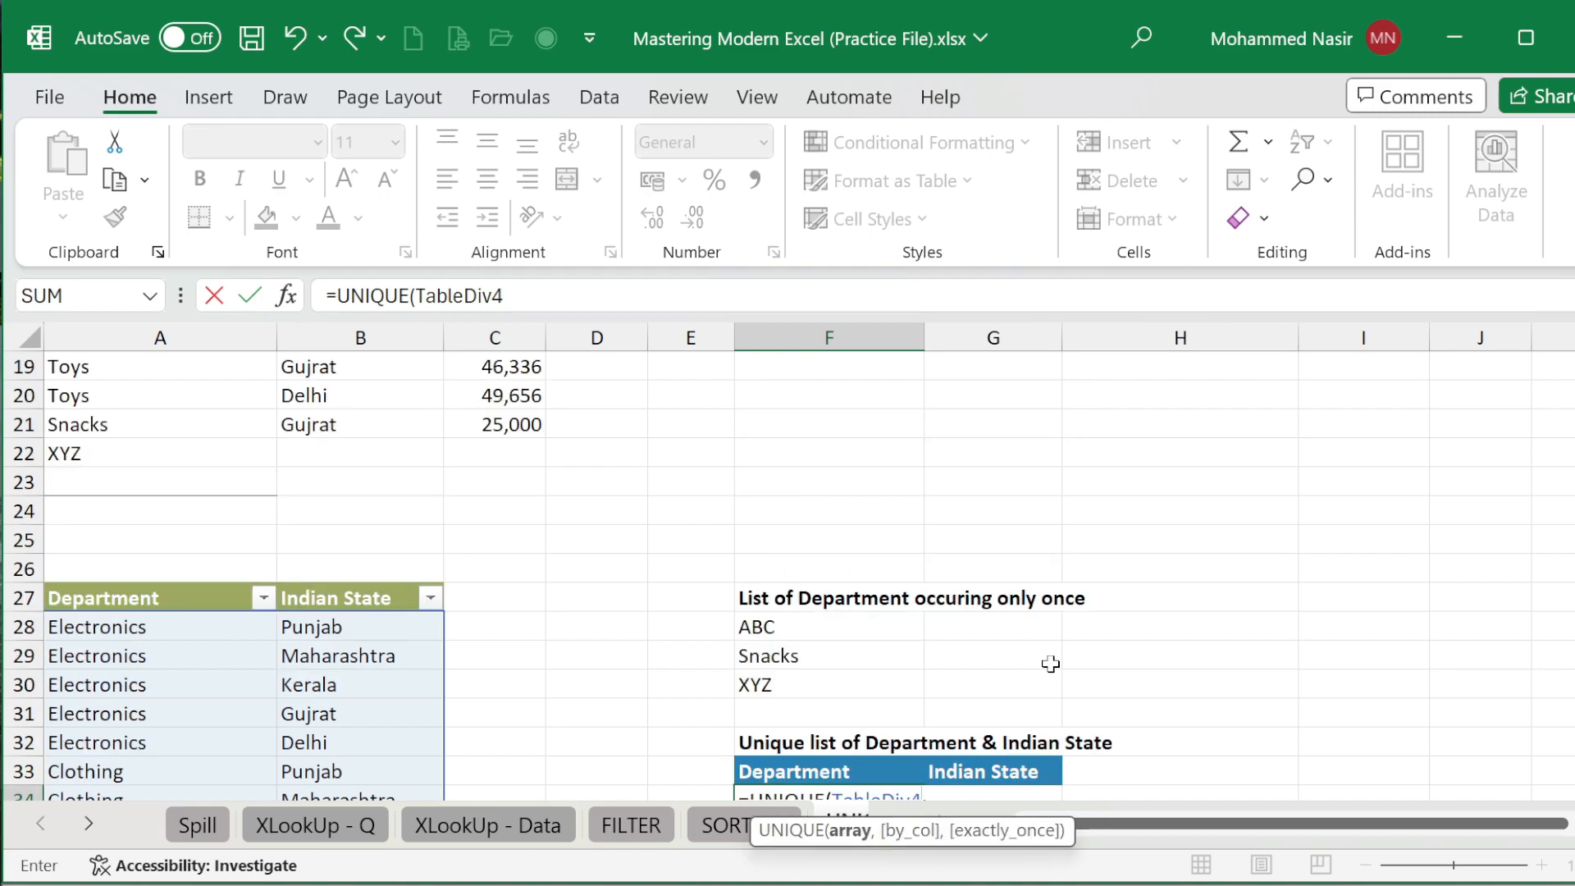
key("Return")
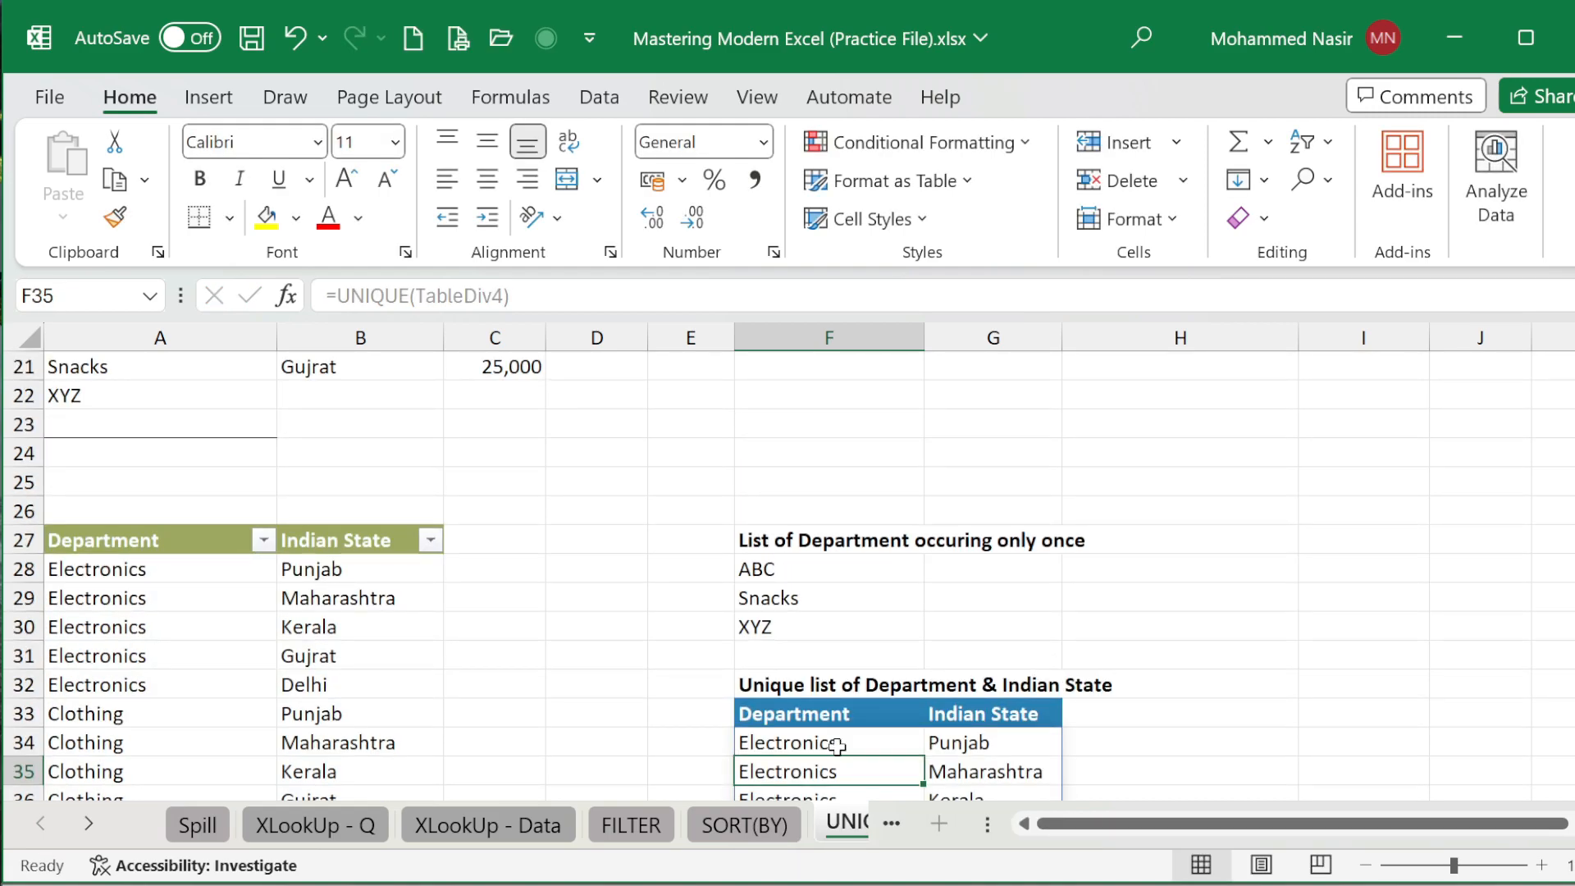
Step: Examine the Electronics and state pairs in the unique list of Department & Indian State
scroll(836, 745, "down", 3)
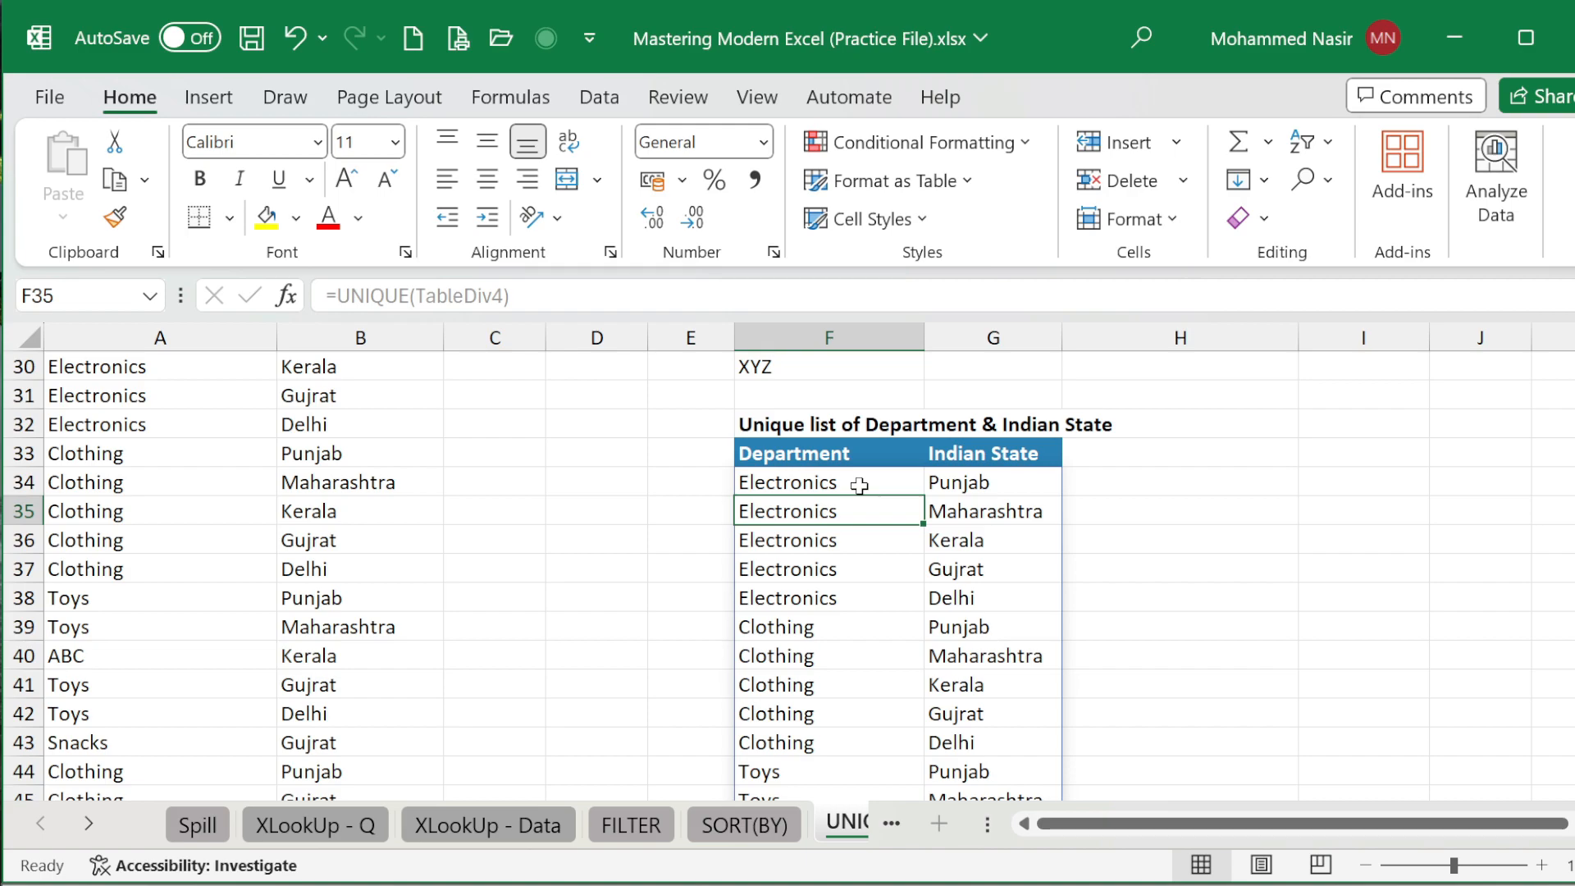
left_click(973, 486)
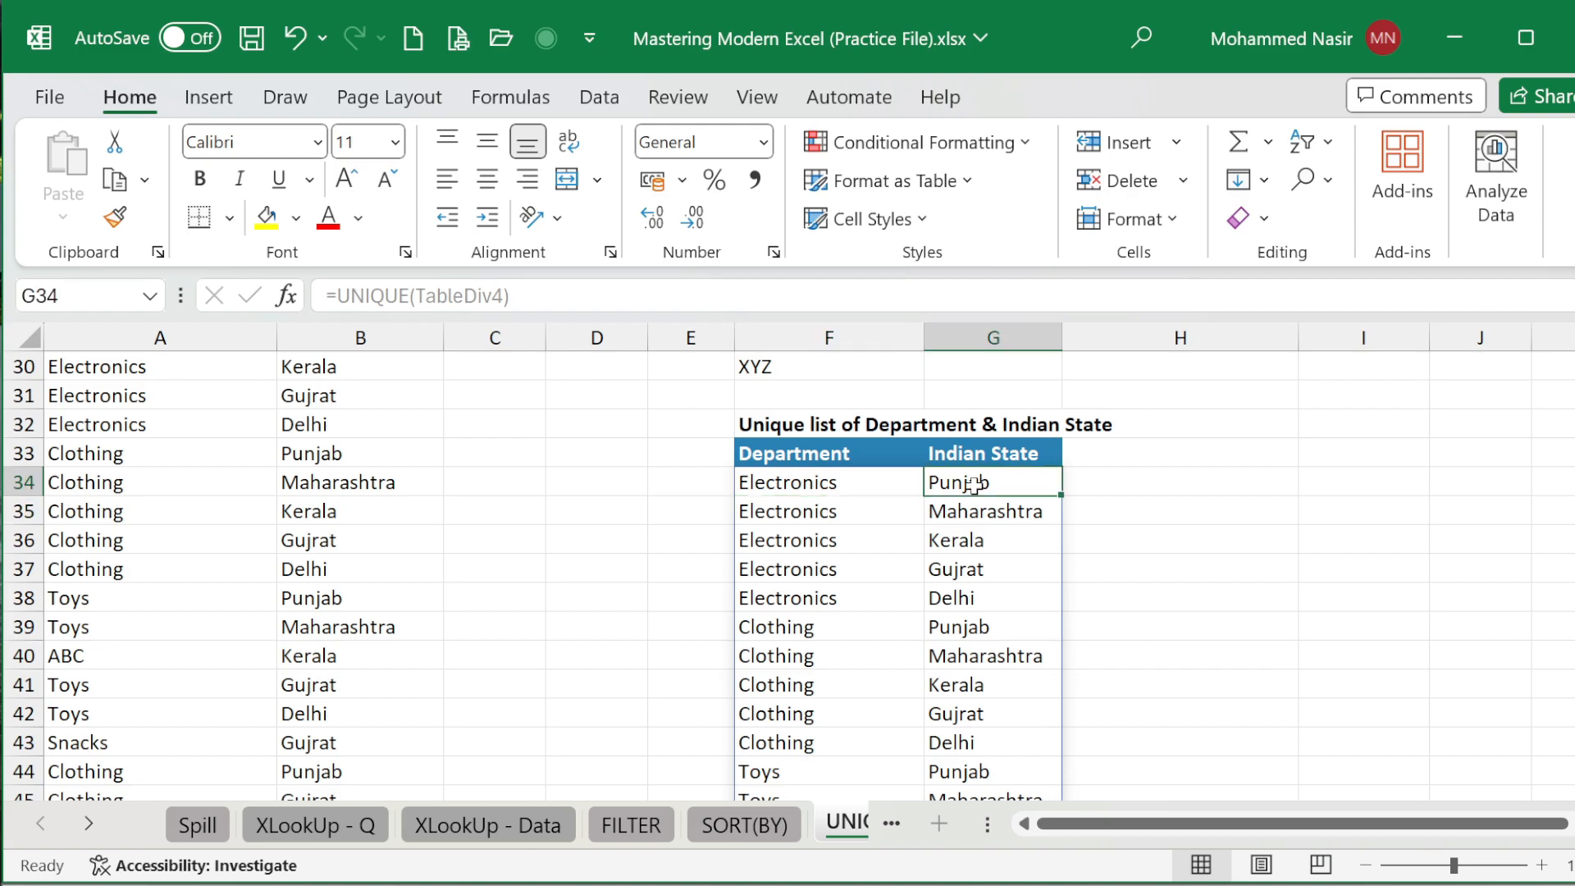
left_click(845, 509)
left_click(978, 506)
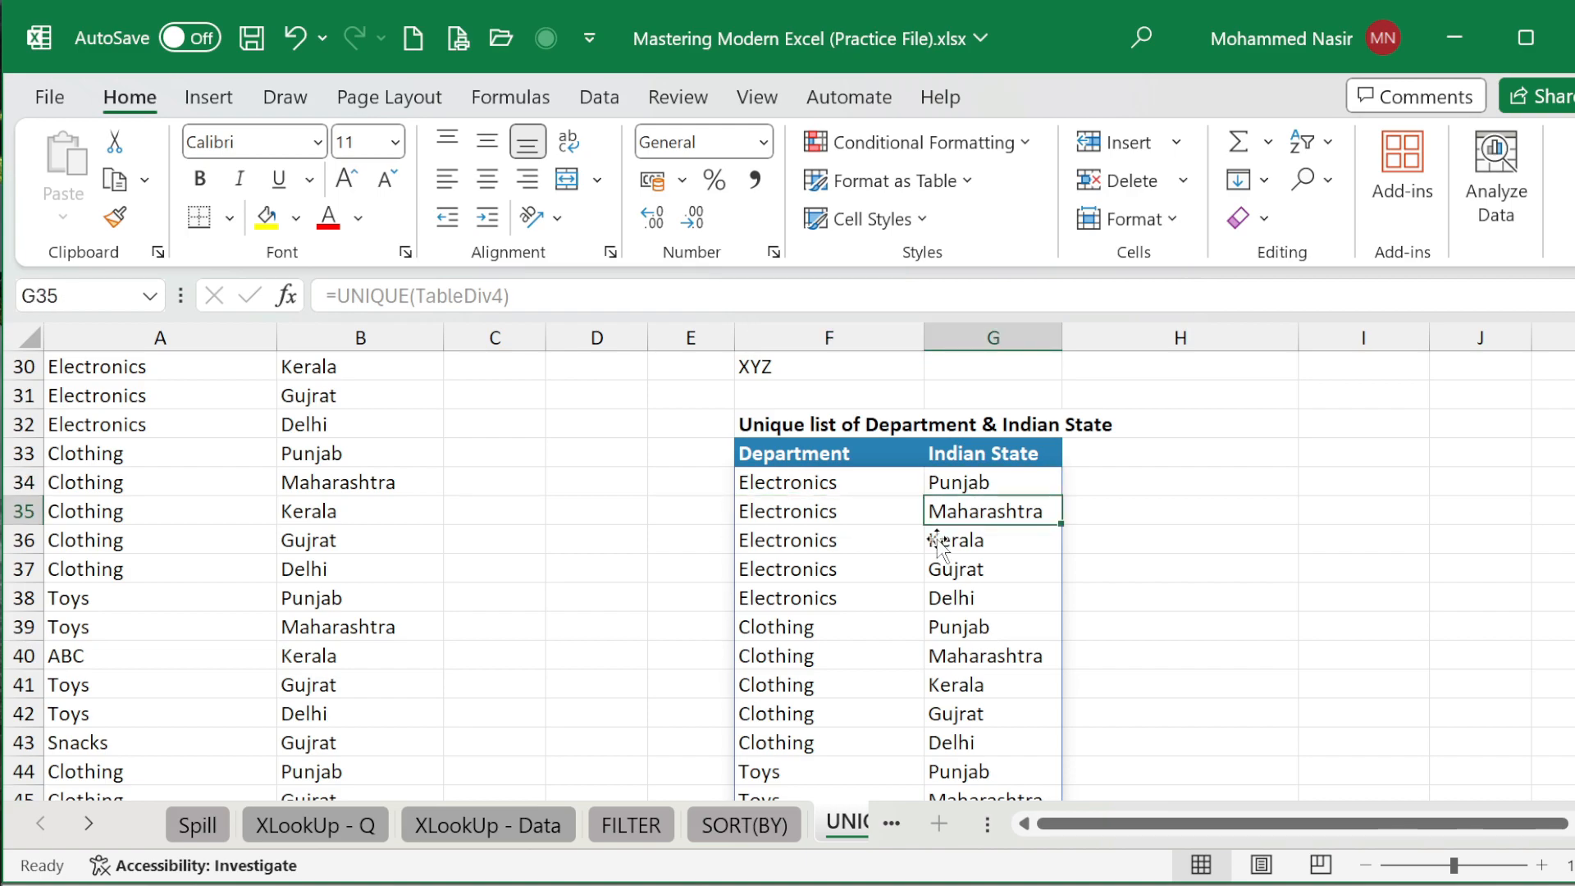
left_click(964, 571)
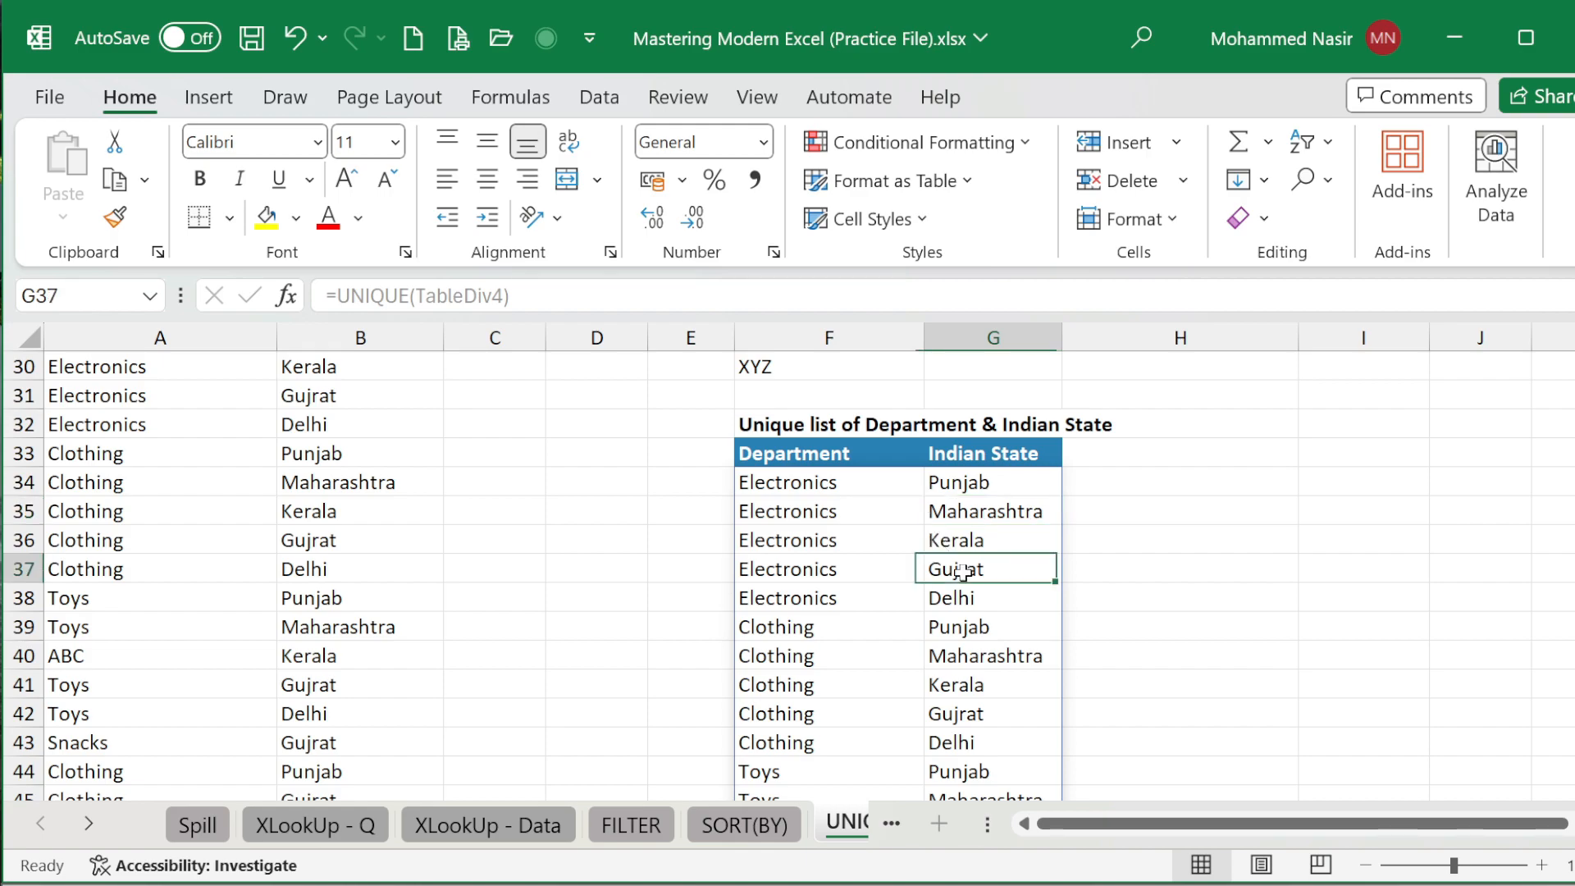
left_click(987, 590)
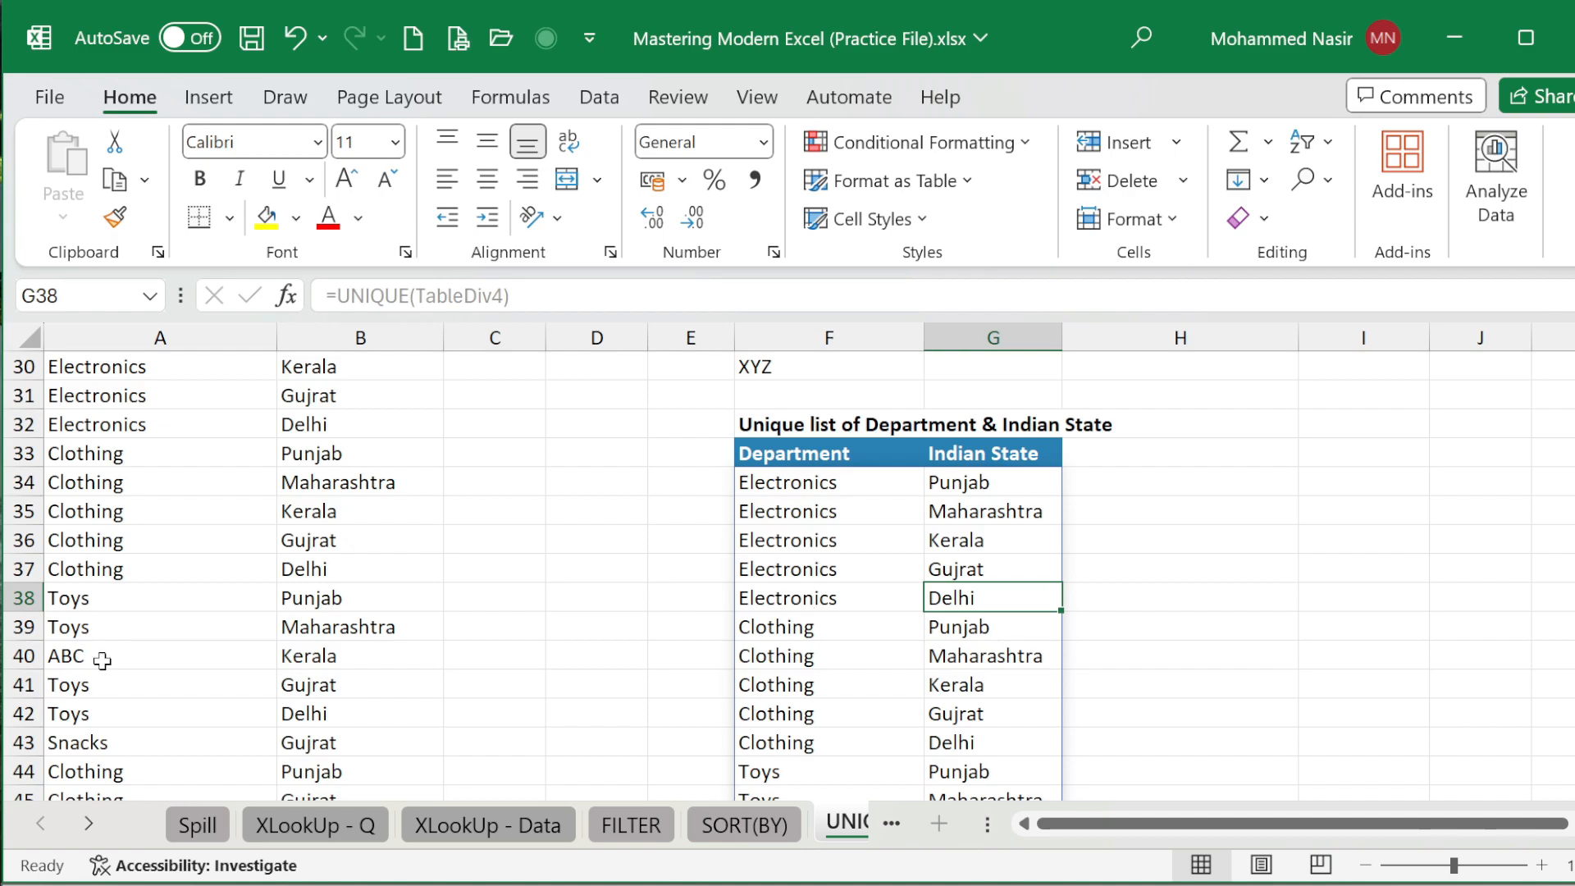
Step: Set the last source table row, A48:B48, to Electronics and Delhi, and check the unique pair list for that combination
scroll(102, 660, "down", 3)
left_click(85, 629)
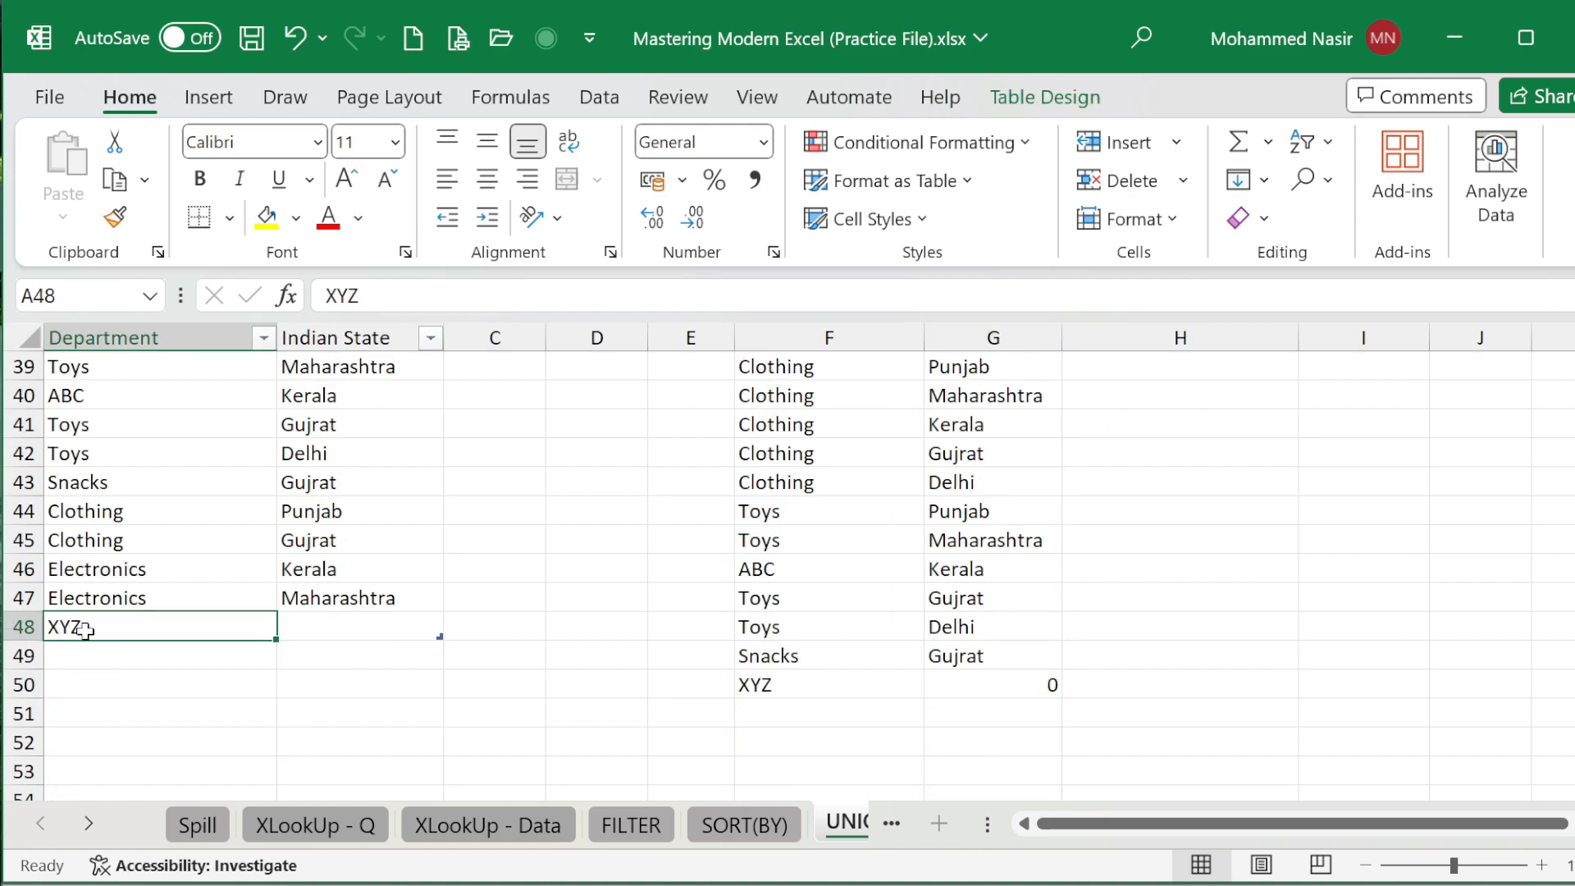
type("ELectronics")
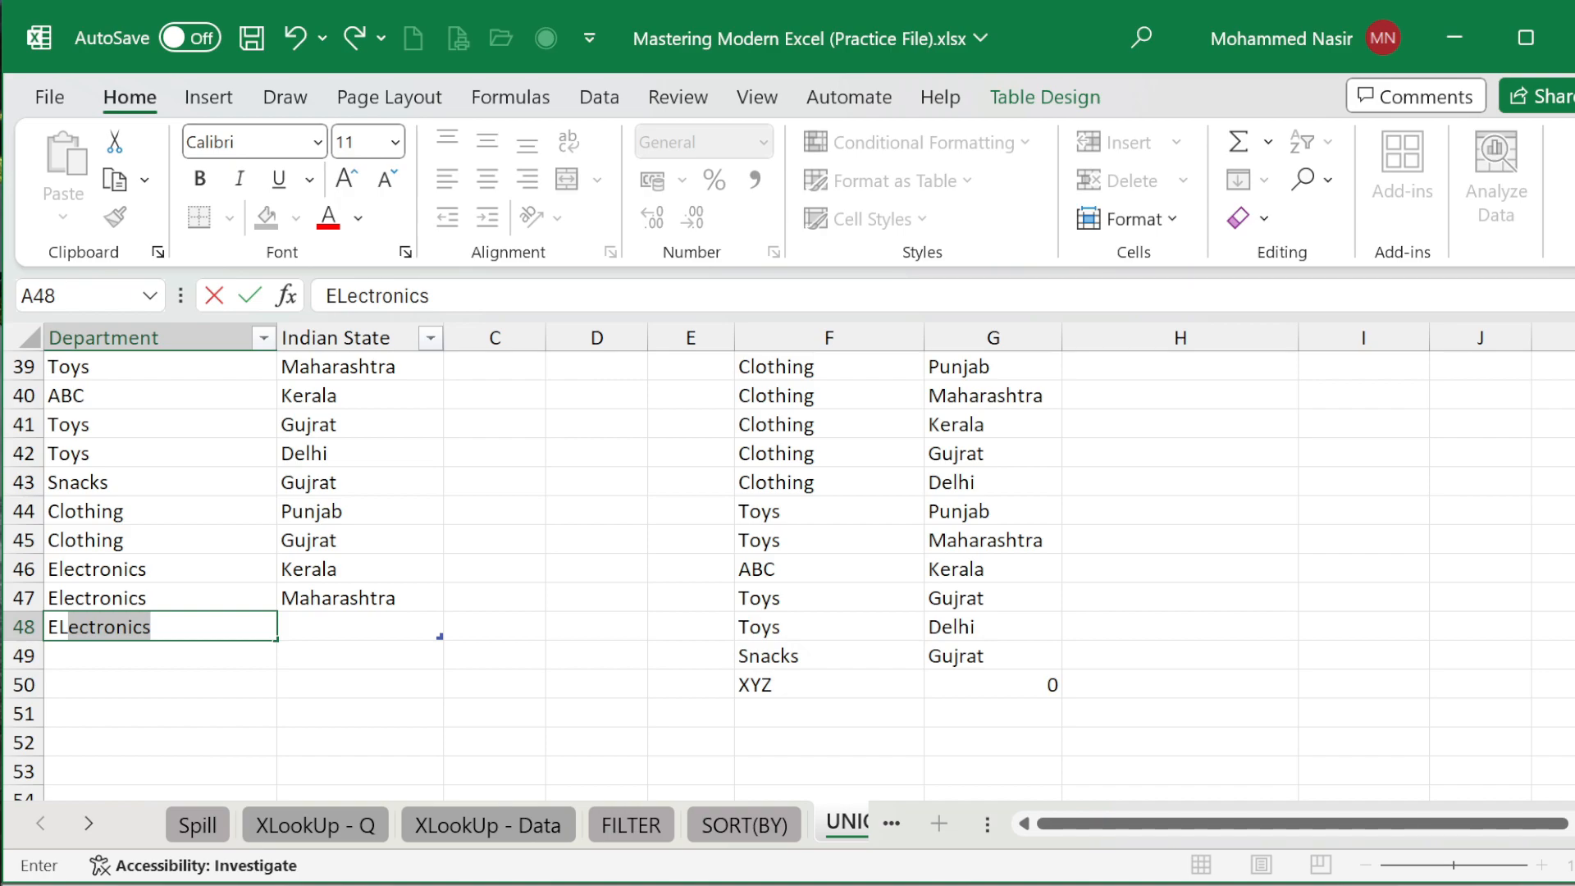
key("Tab")
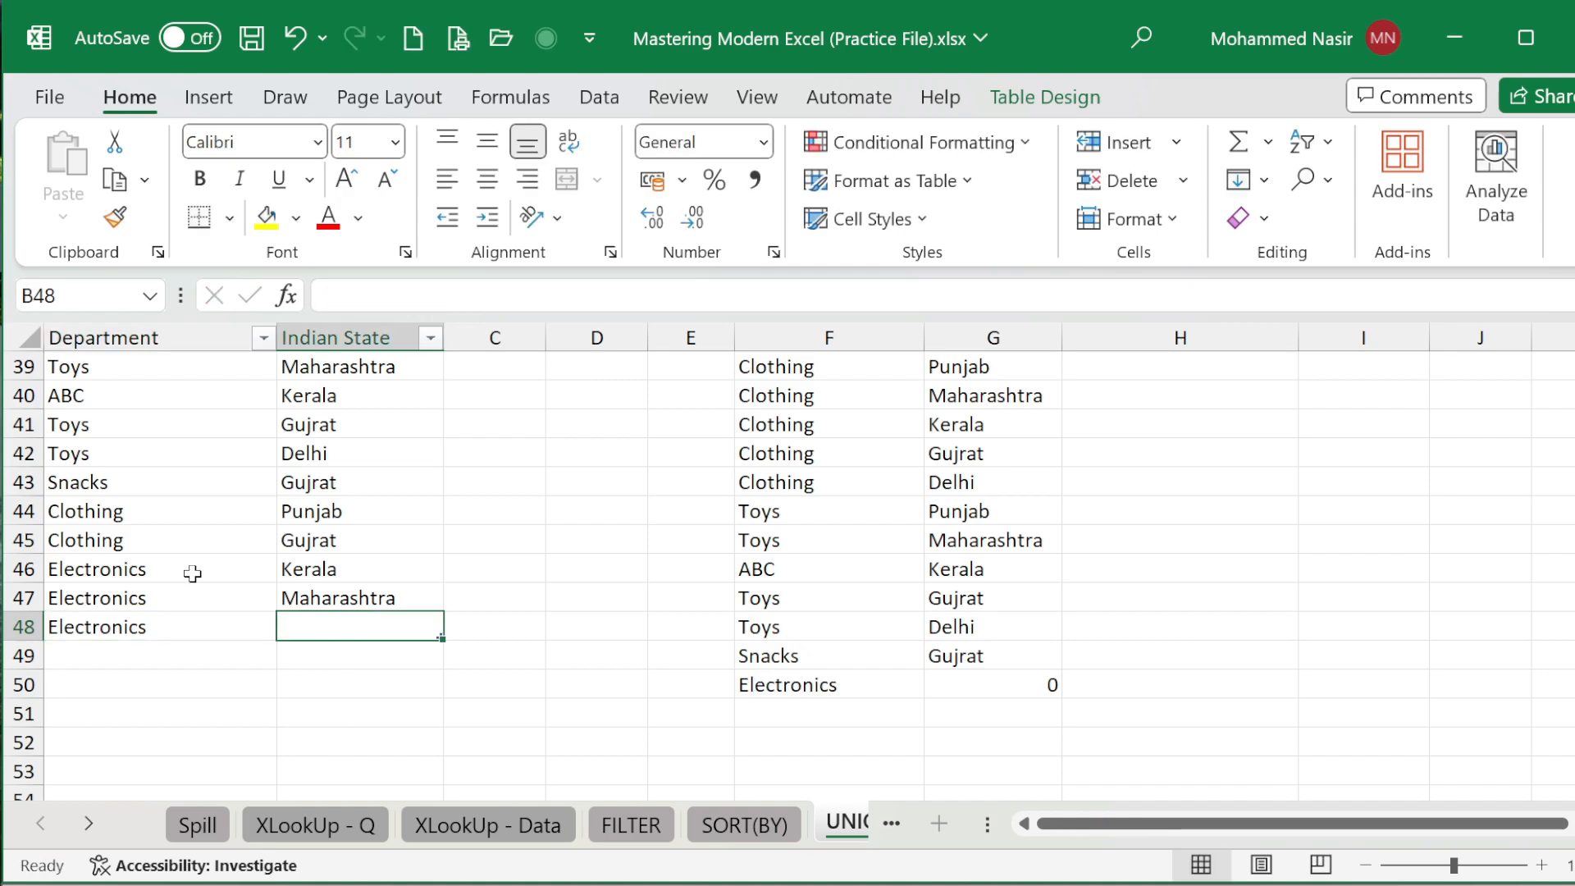
scroll(192, 574, "up", 3)
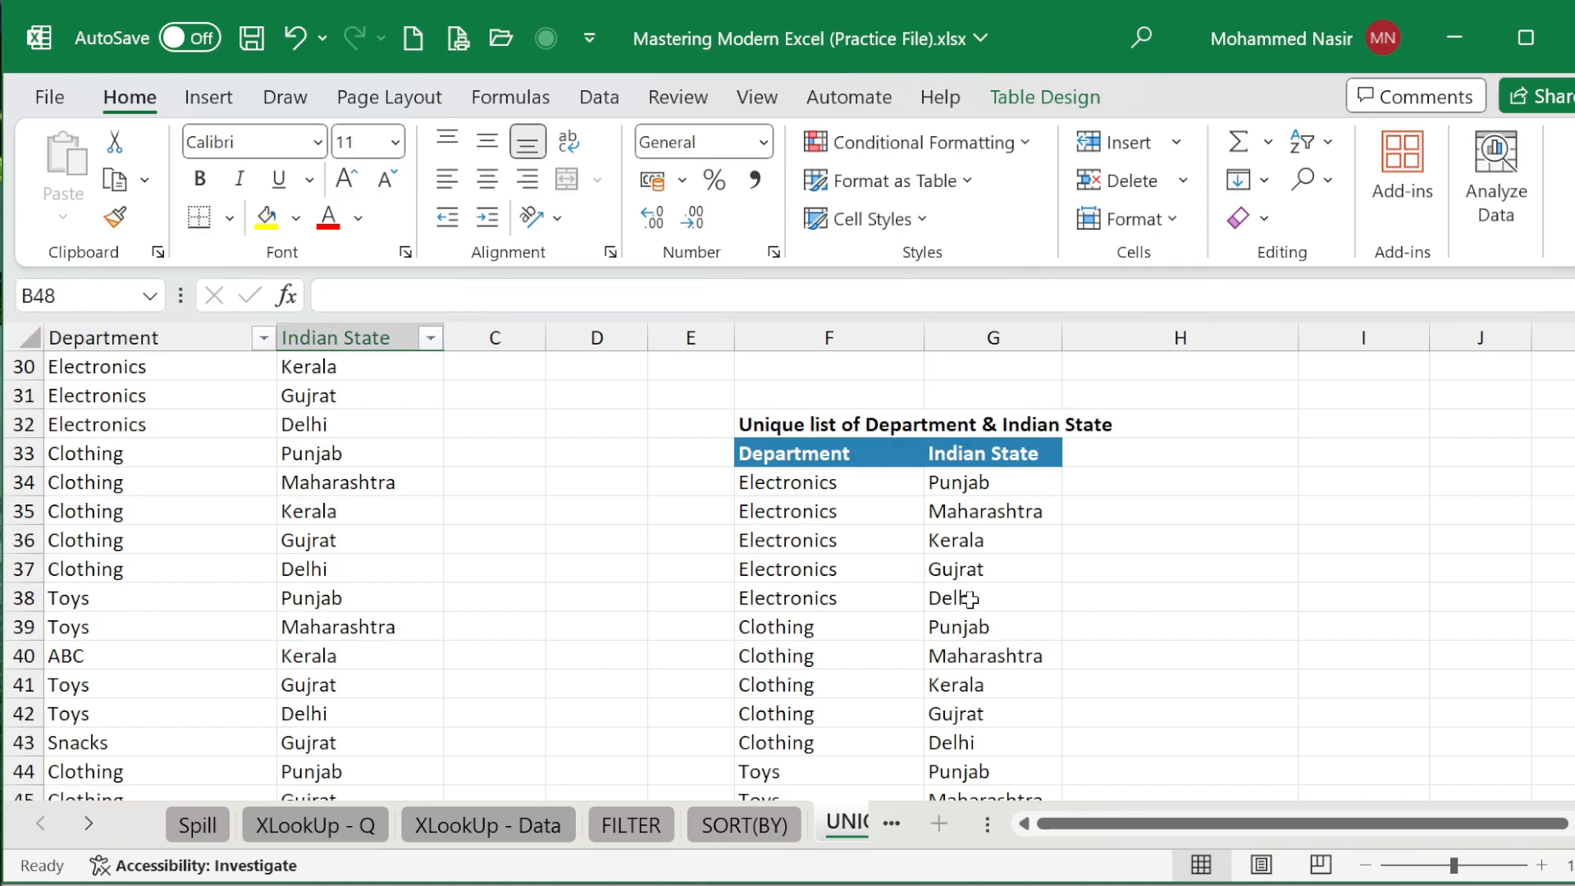
scroll(430, 743, "down", 3)
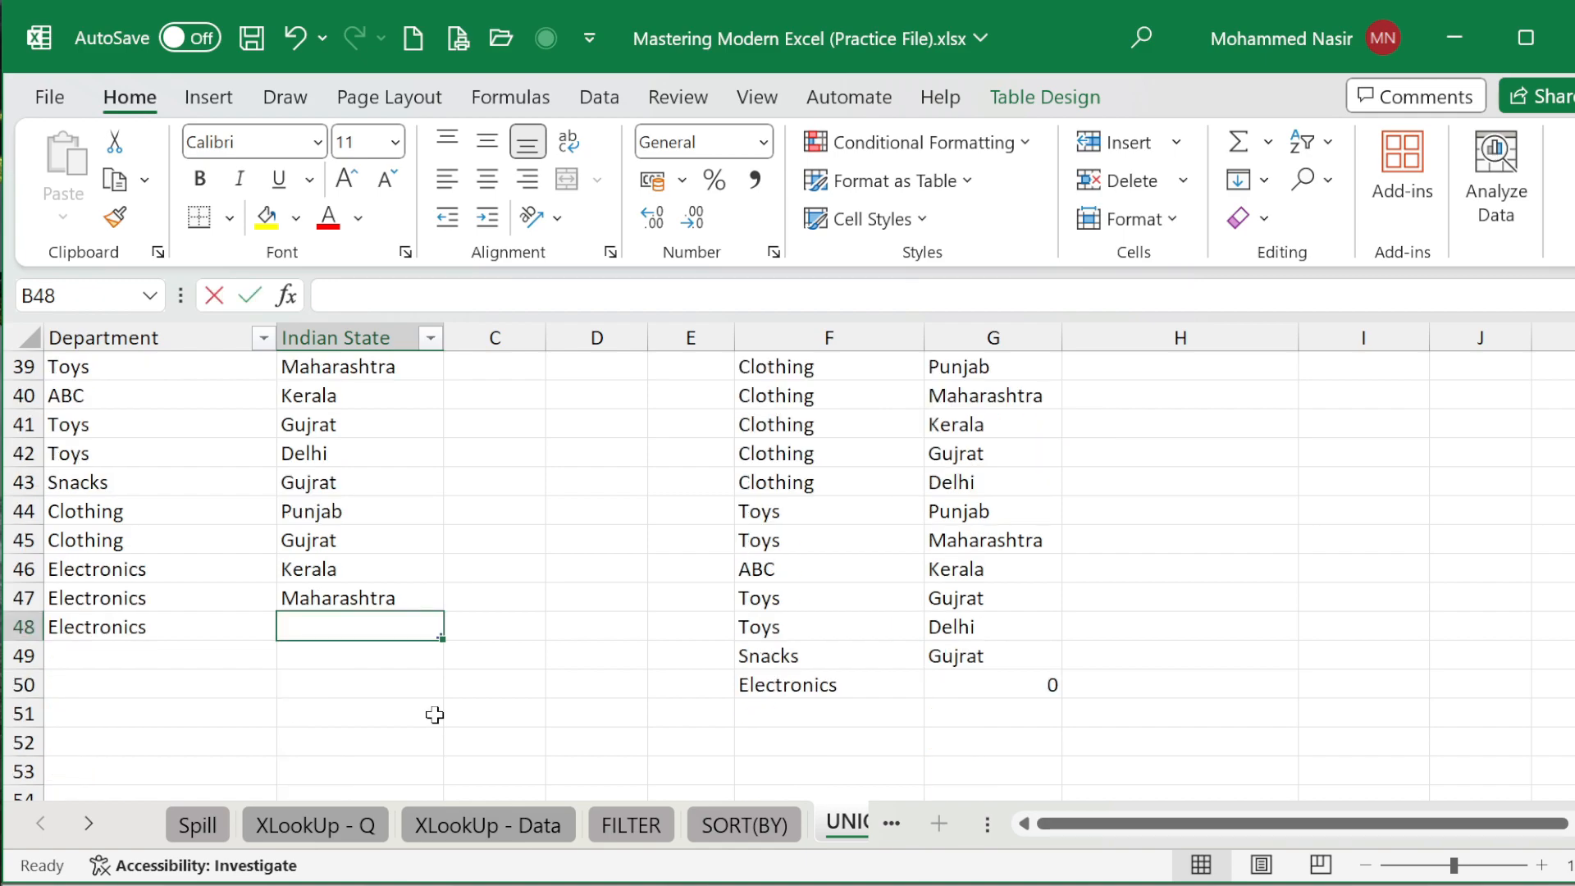
type("Delhi")
key("Return")
scroll(996, 698, "up", 2)
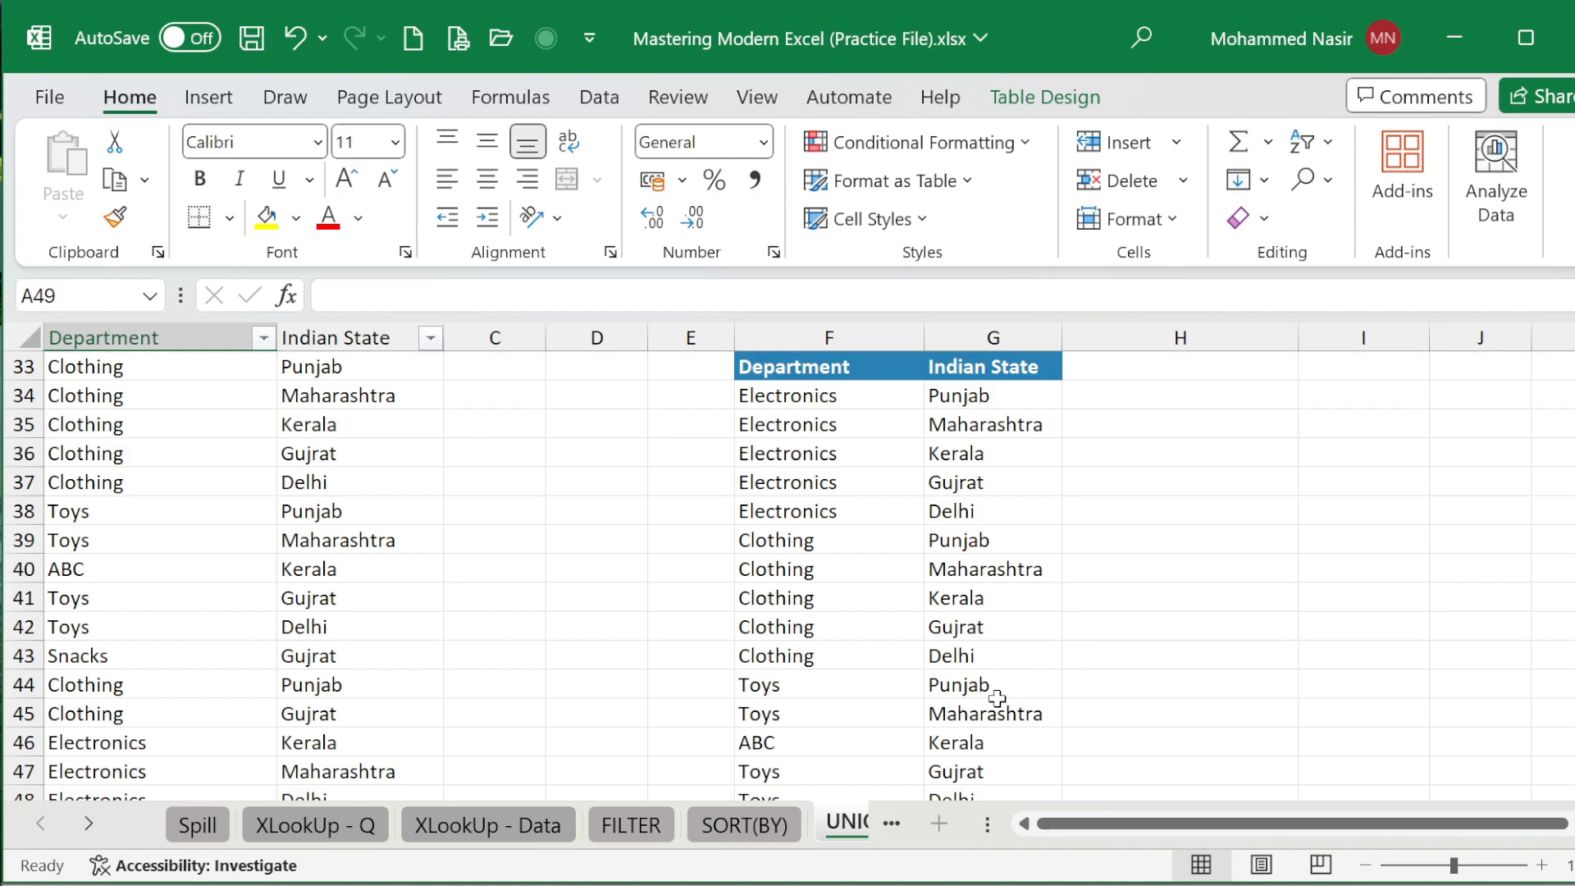
scroll(943, 648, "up", 1)
left_click(898, 592)
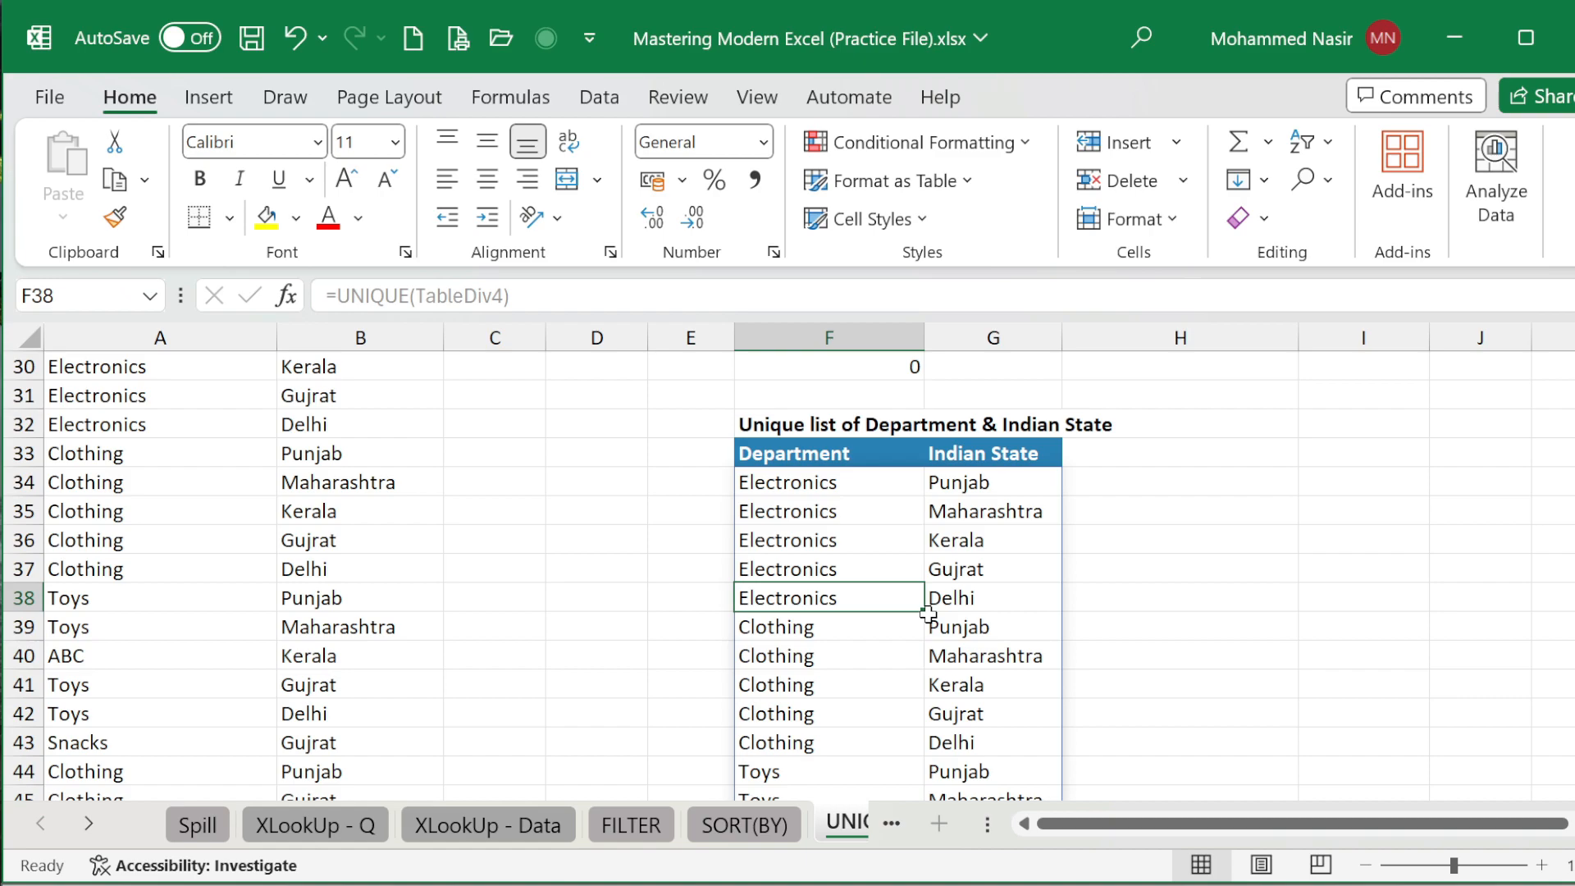
Step: Change the state in B48 to MANIPUR and check the unique pair list for the new Electronics combination
scroll(928, 613, "down", 3)
left_click(317, 626)
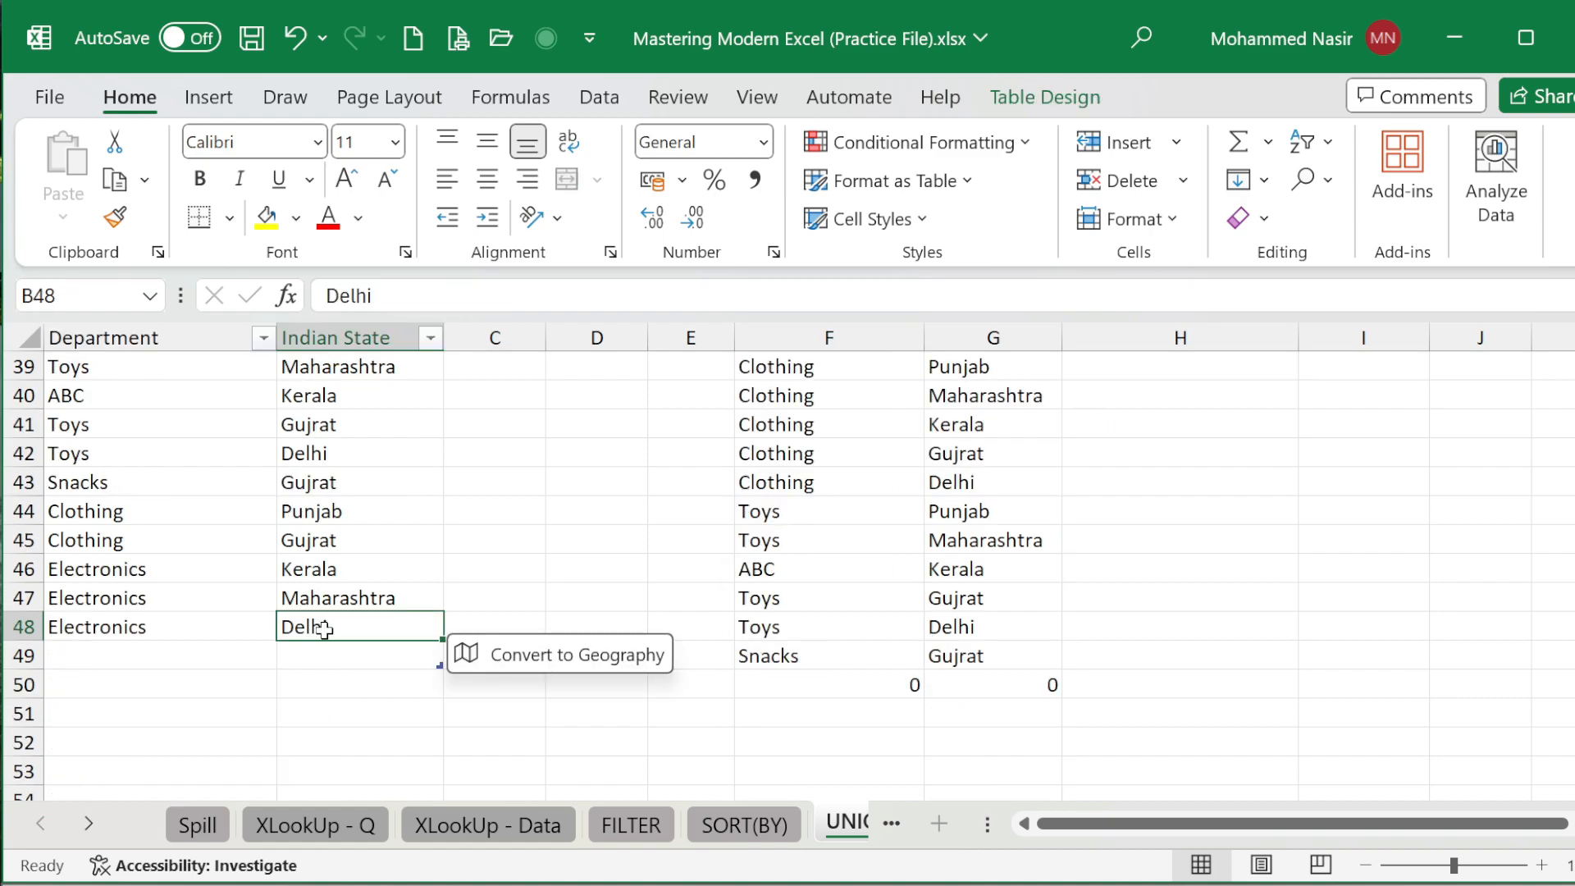
type("MANIPU")
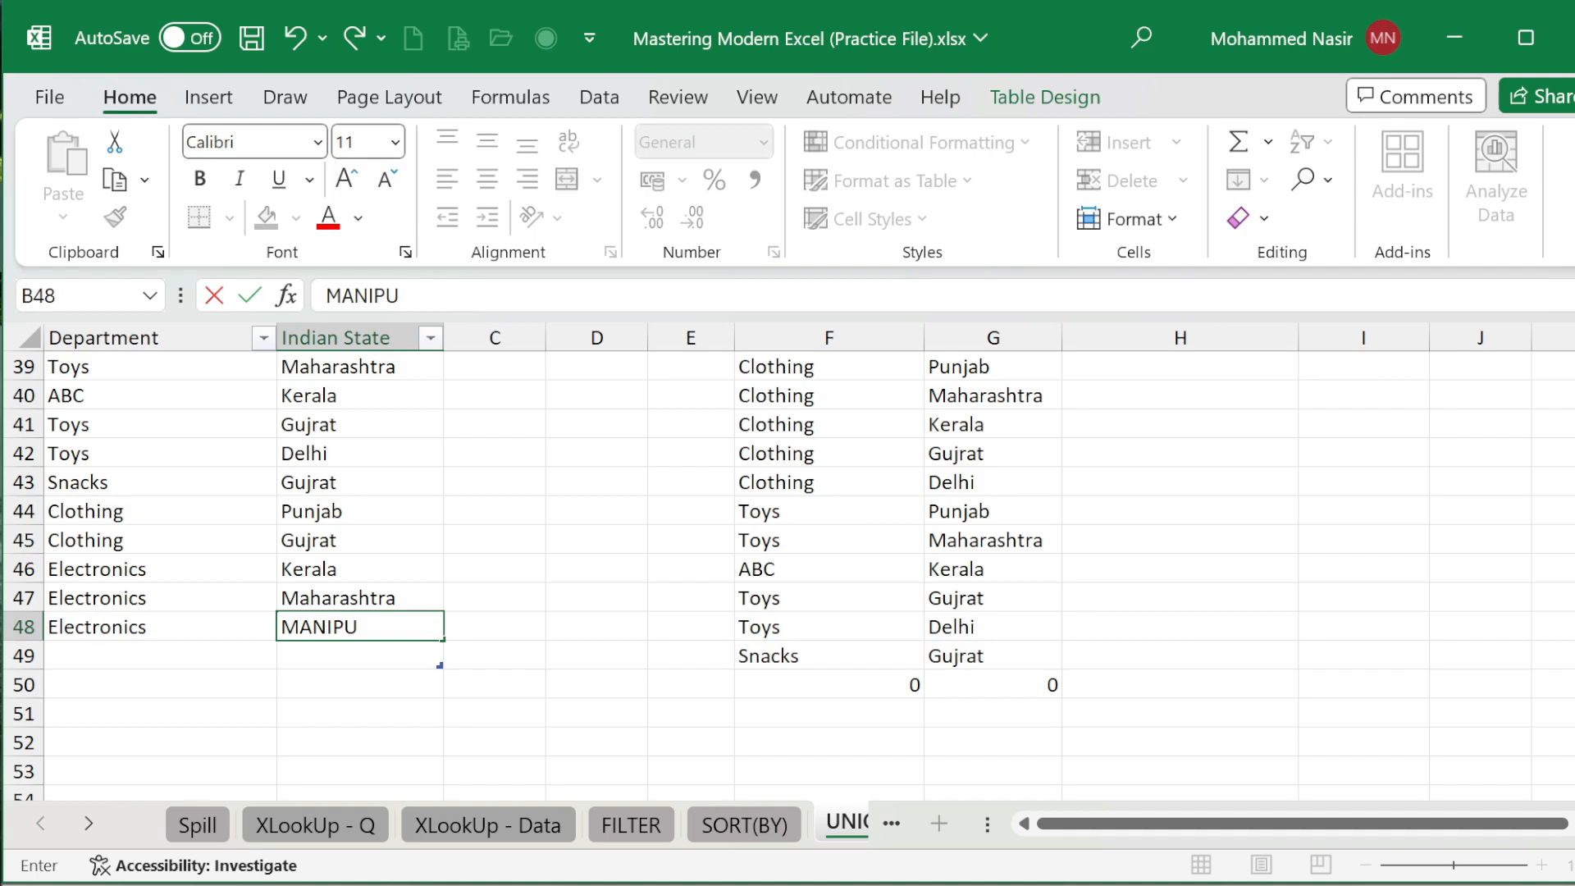
type("R")
key("Return")
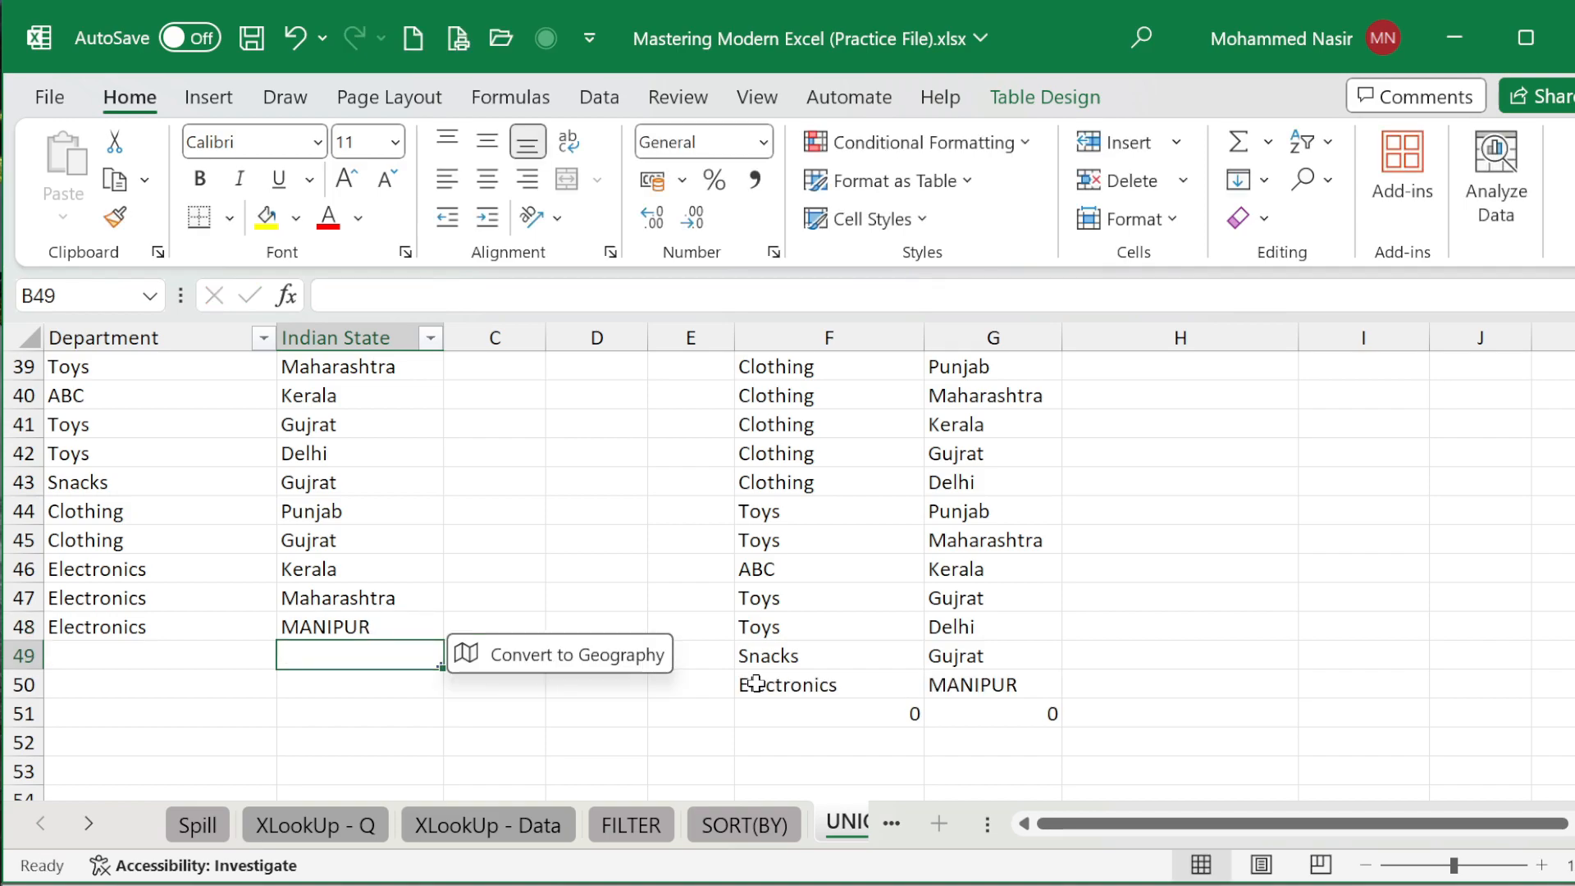
left_click(755, 684)
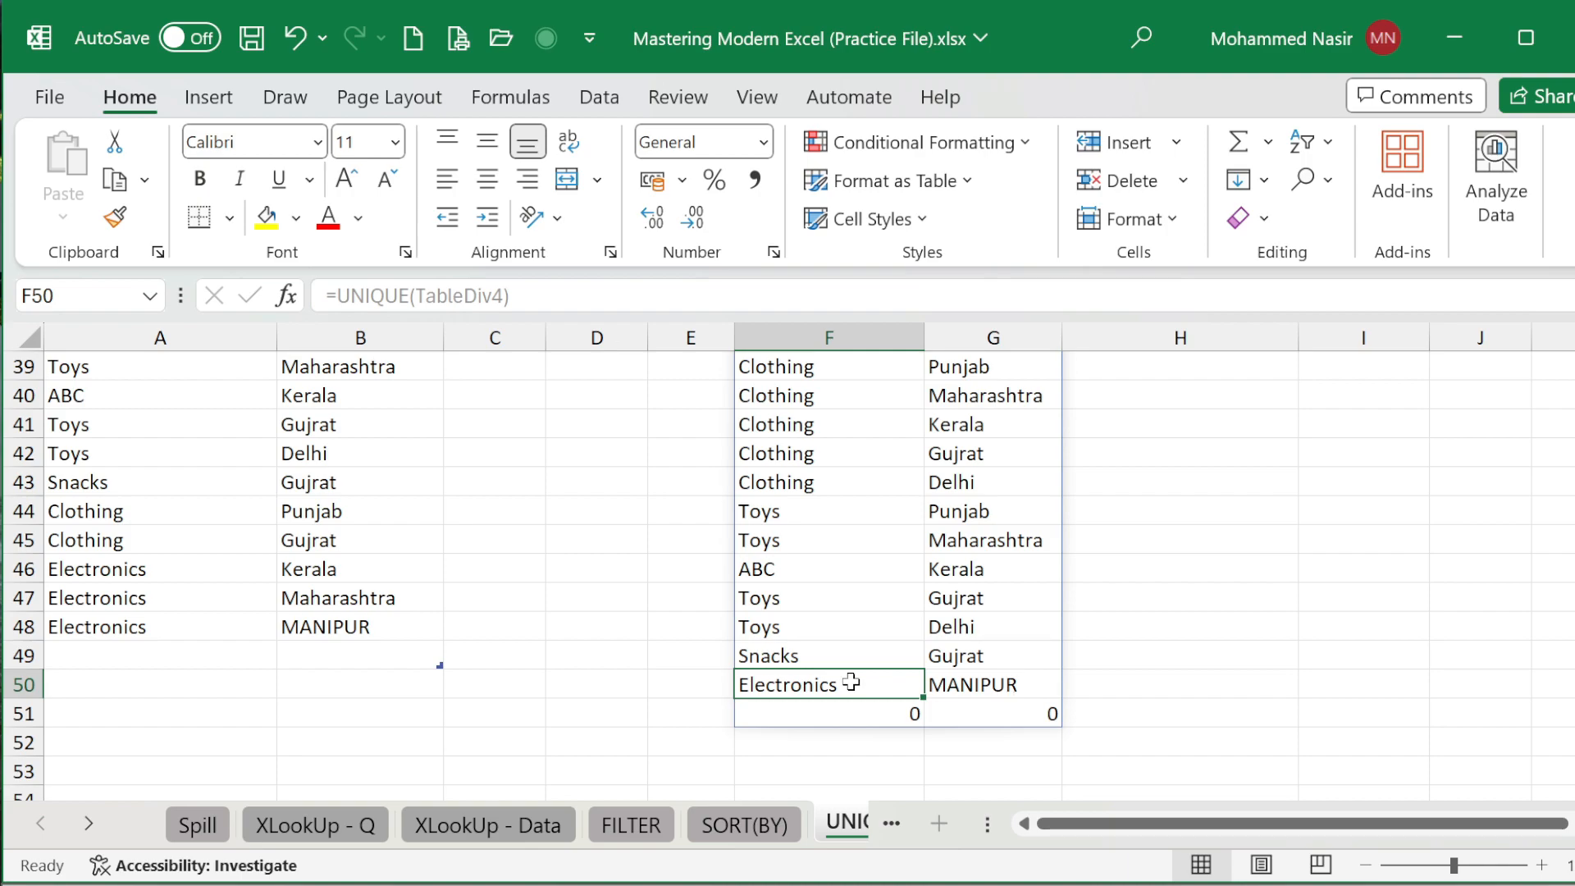
scroll(850, 681, "up", 3)
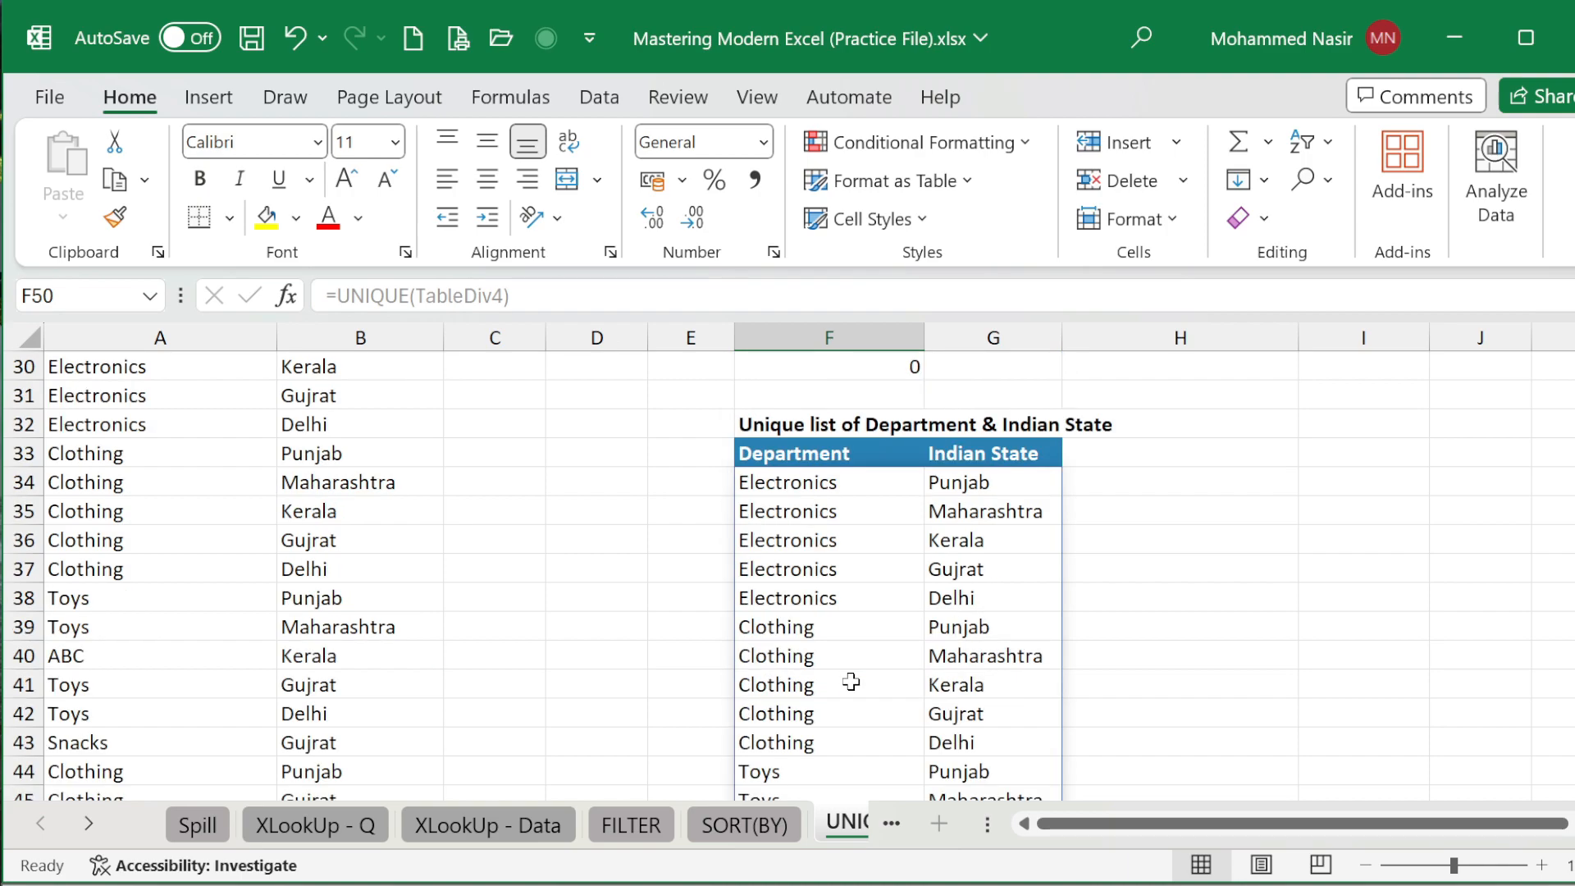
scroll(850, 682, "up", 4)
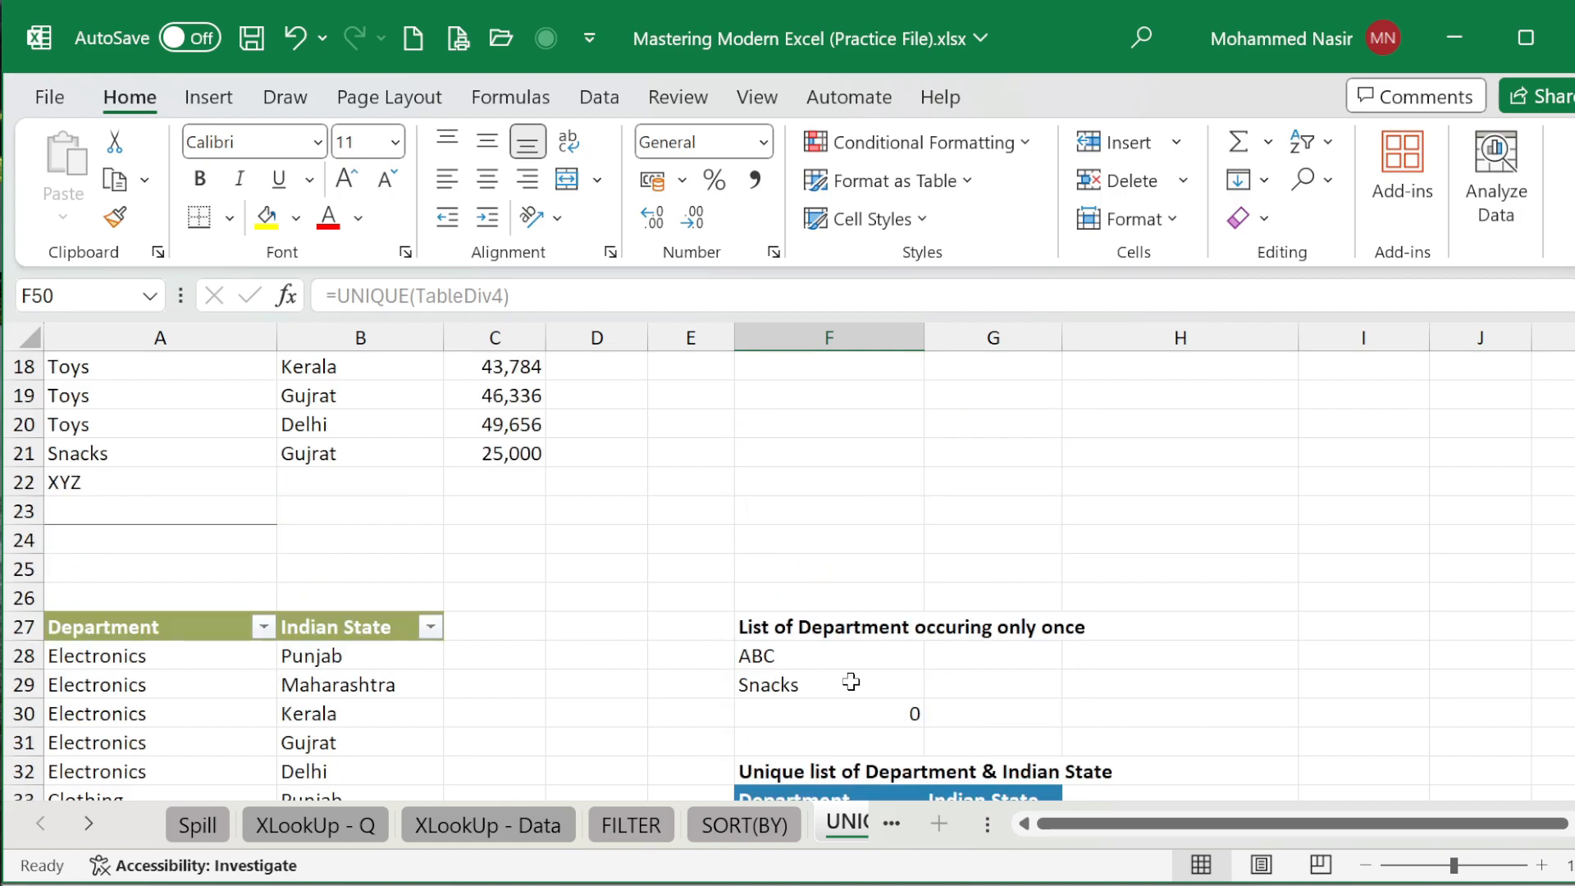